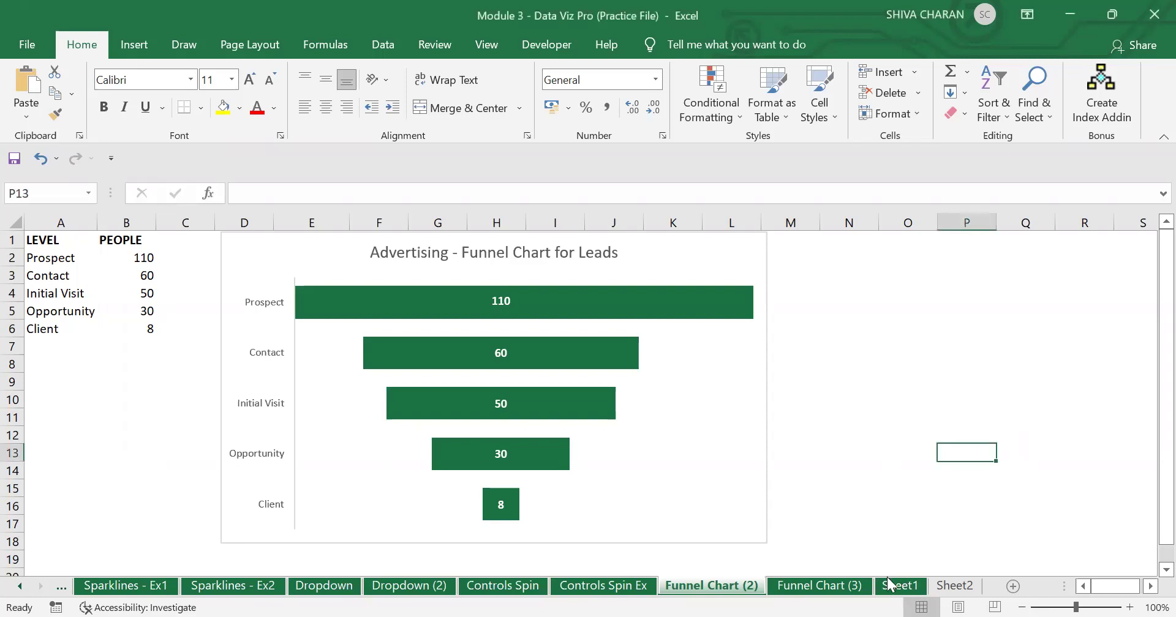
Review the funnel chart topic list on Sheet1 and return to the Funnel Chart (2) sheet
click(900, 586)
click(325, 289)
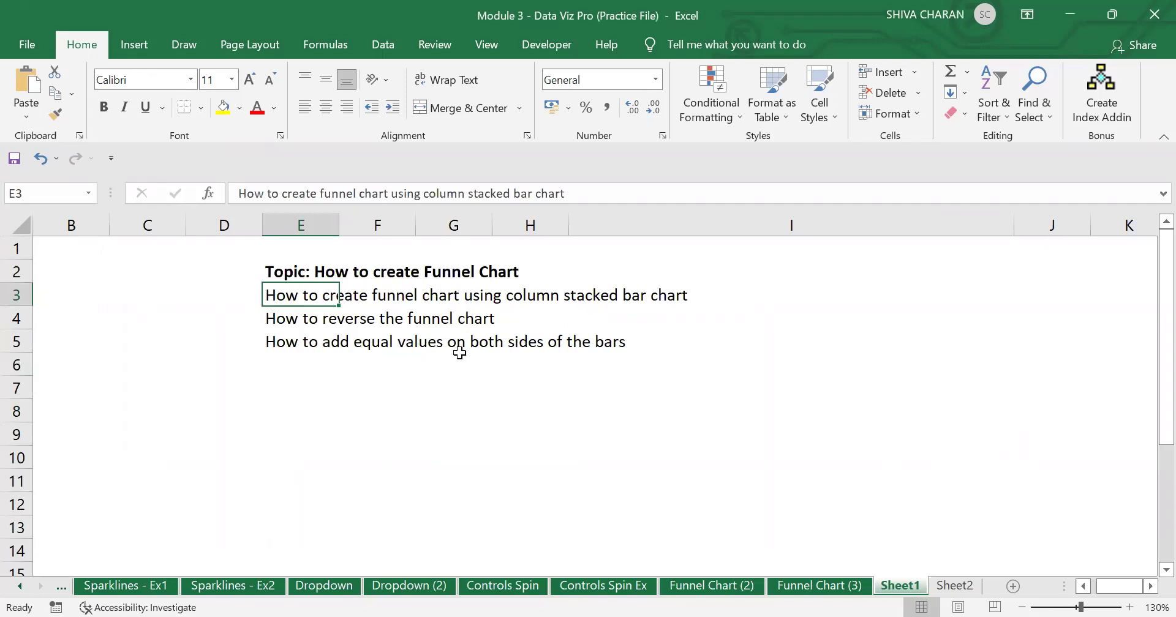
click(720, 587)
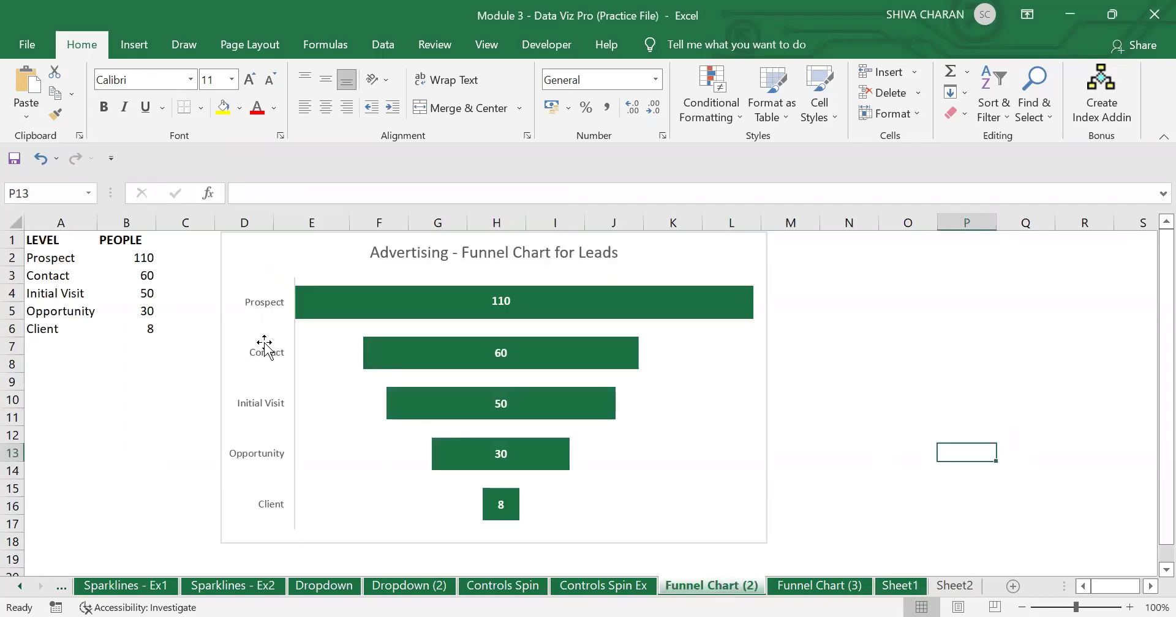
Examine the LEVEL and PEOPLE source data in A1:B6, going through the people value of each funnel stage
drag(64, 238, 132, 331)
click(109, 368)
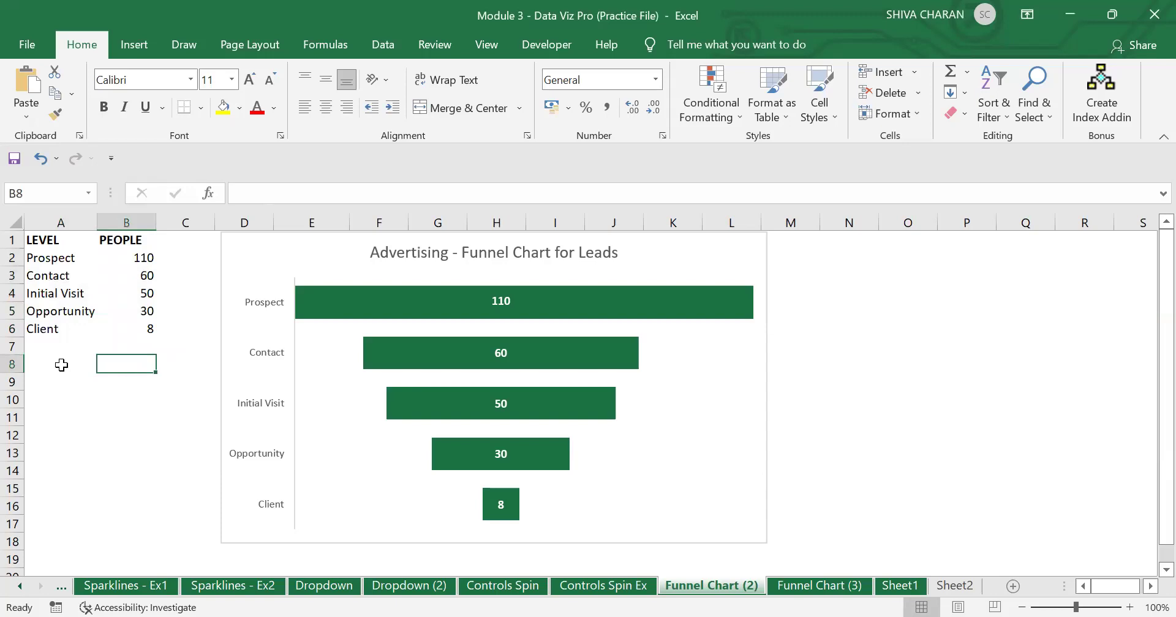
drag(63, 240, 132, 330)
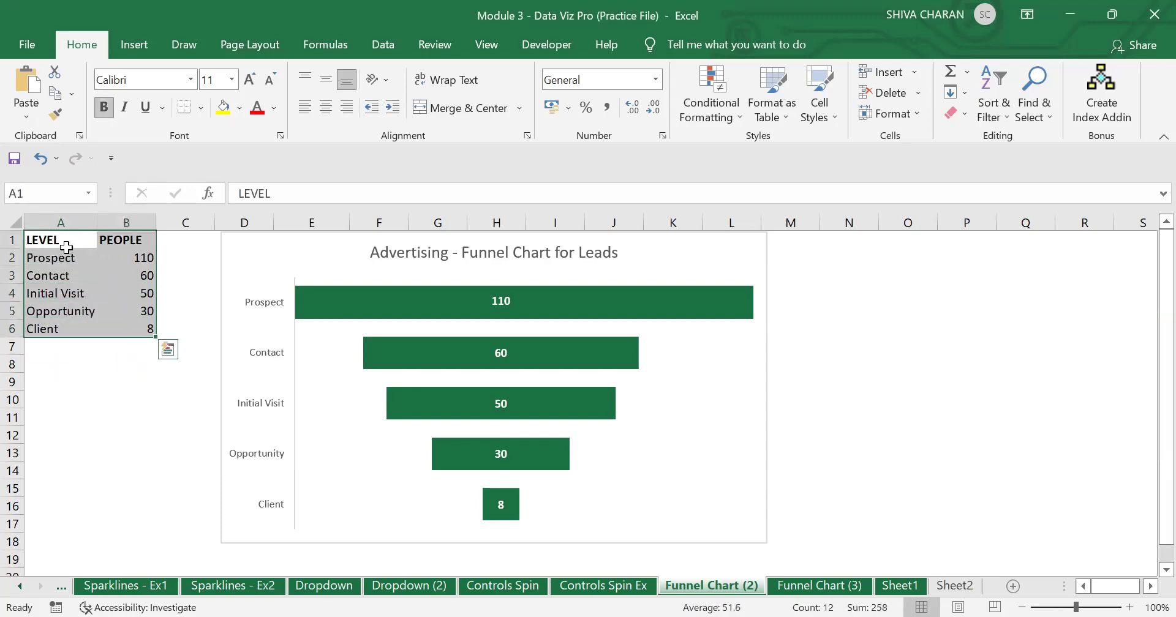
drag(66, 248, 119, 259)
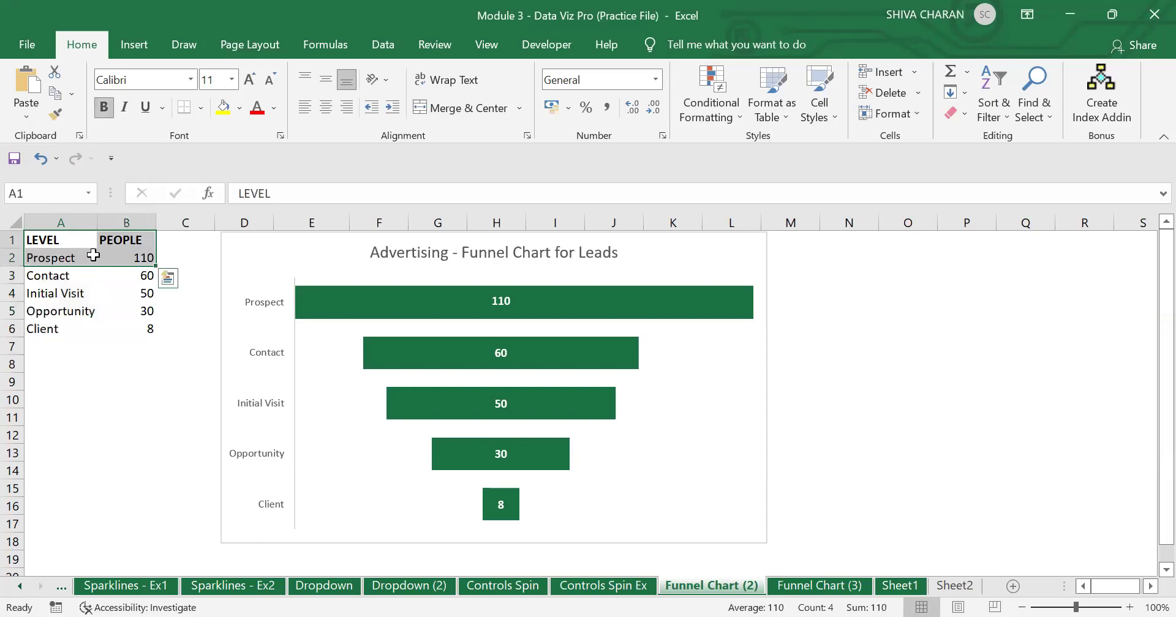
click(92, 255)
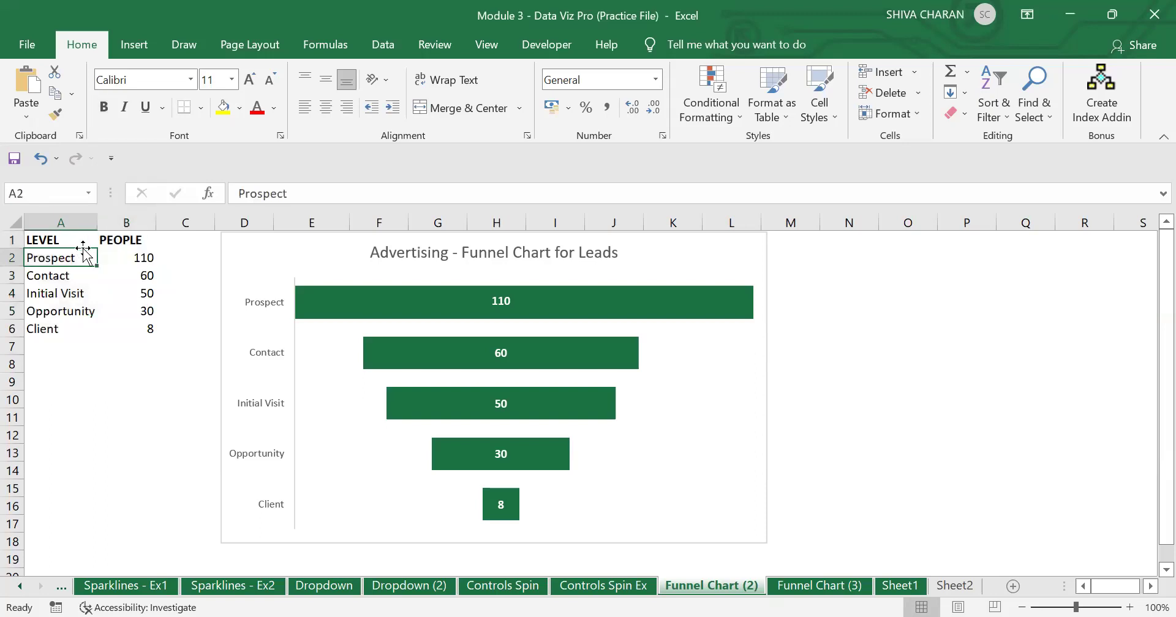
drag(84, 262, 137, 259)
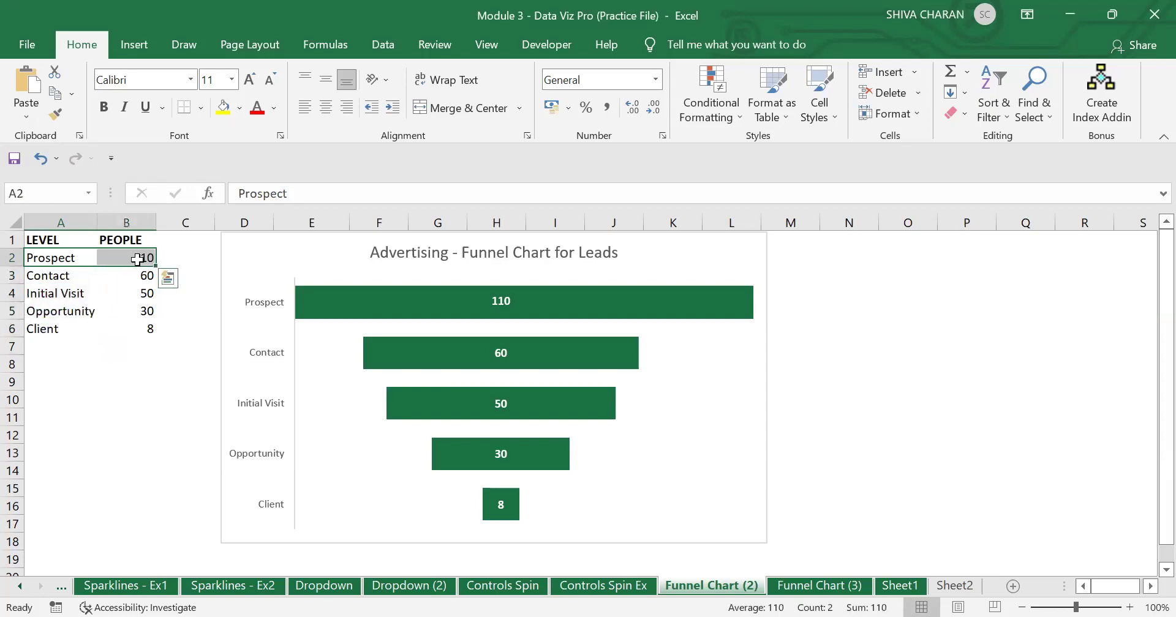
click(118, 260)
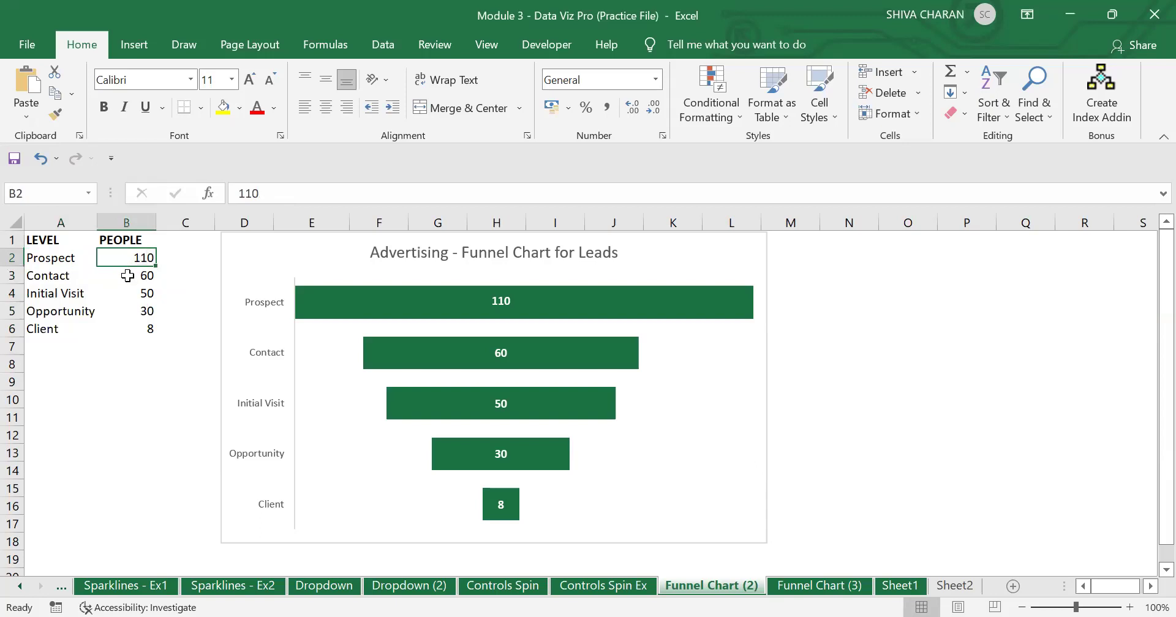
click(128, 276)
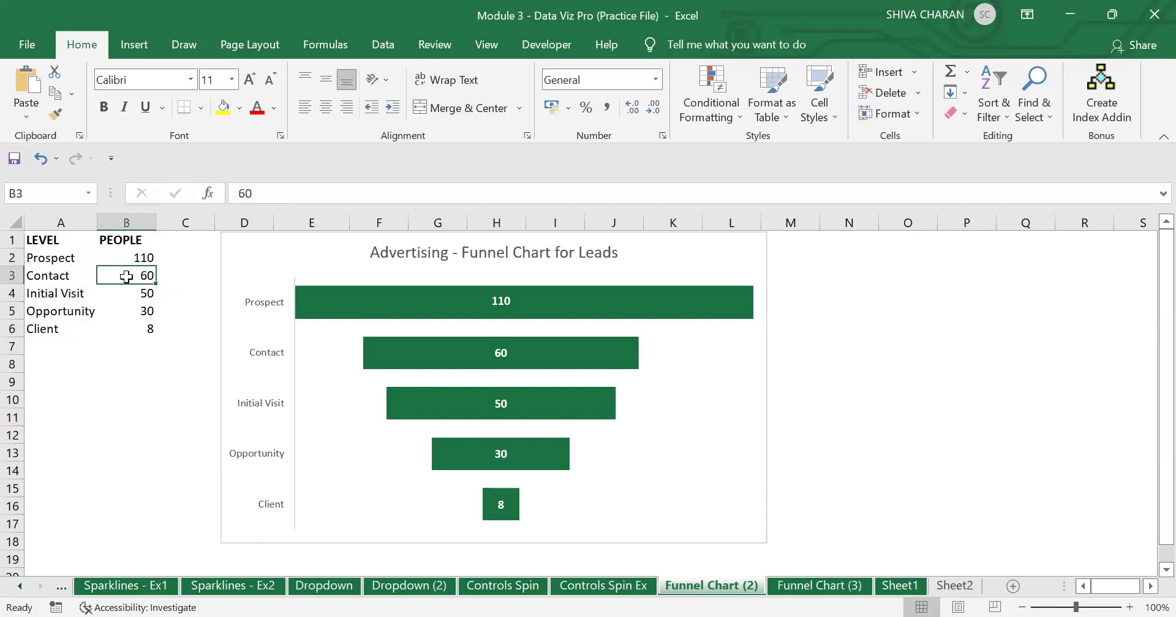
click(128, 290)
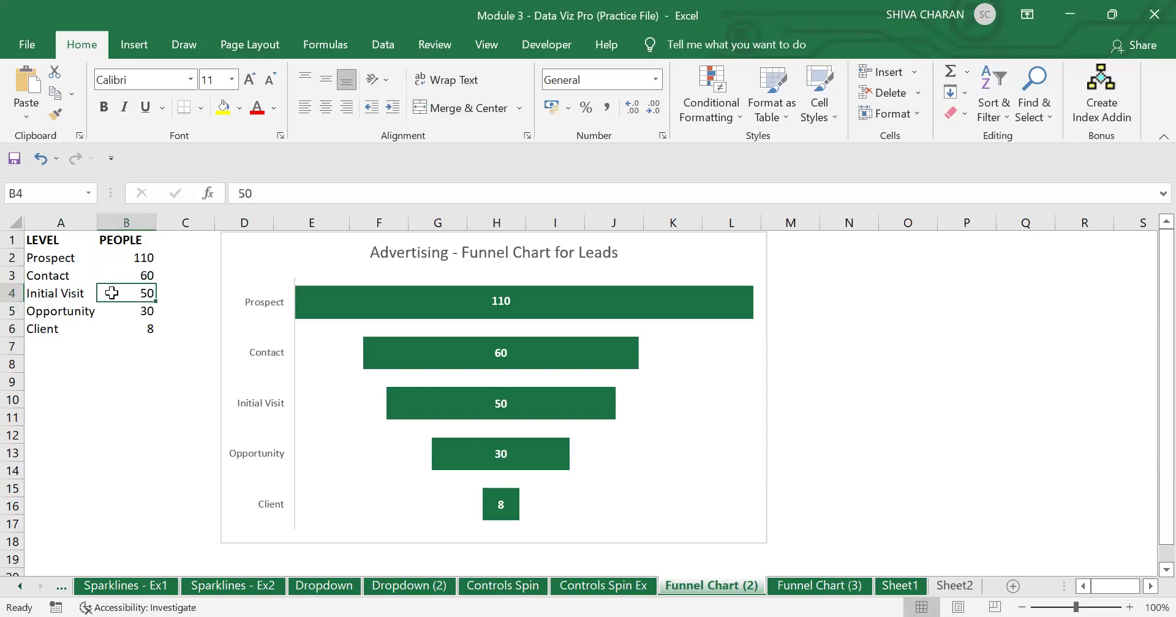
click(117, 314)
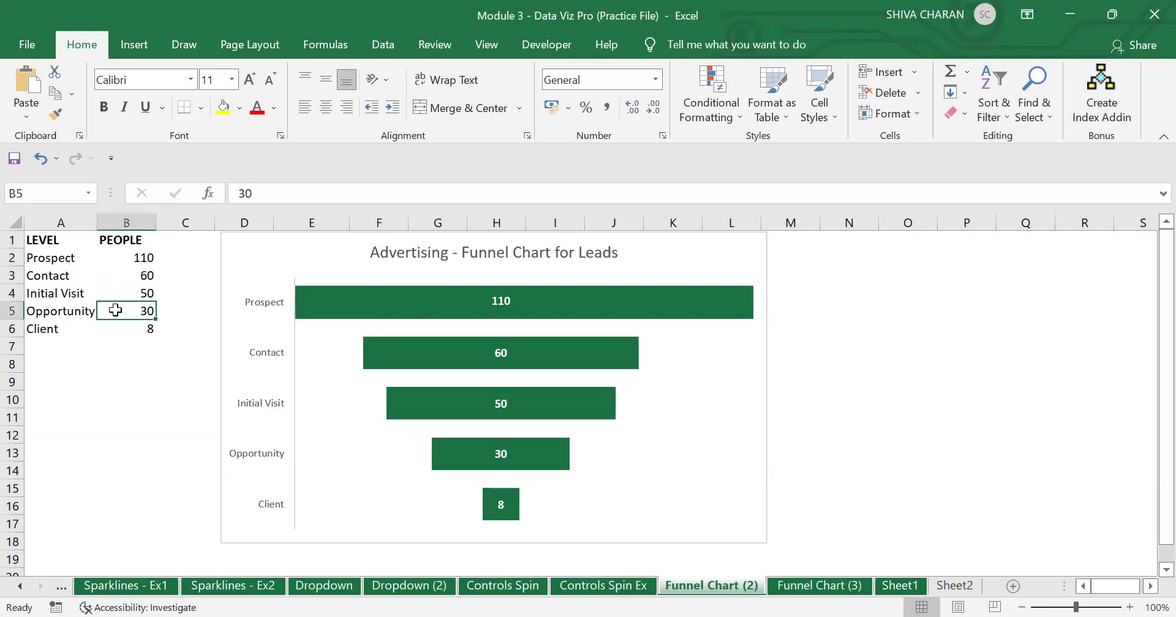
click(121, 327)
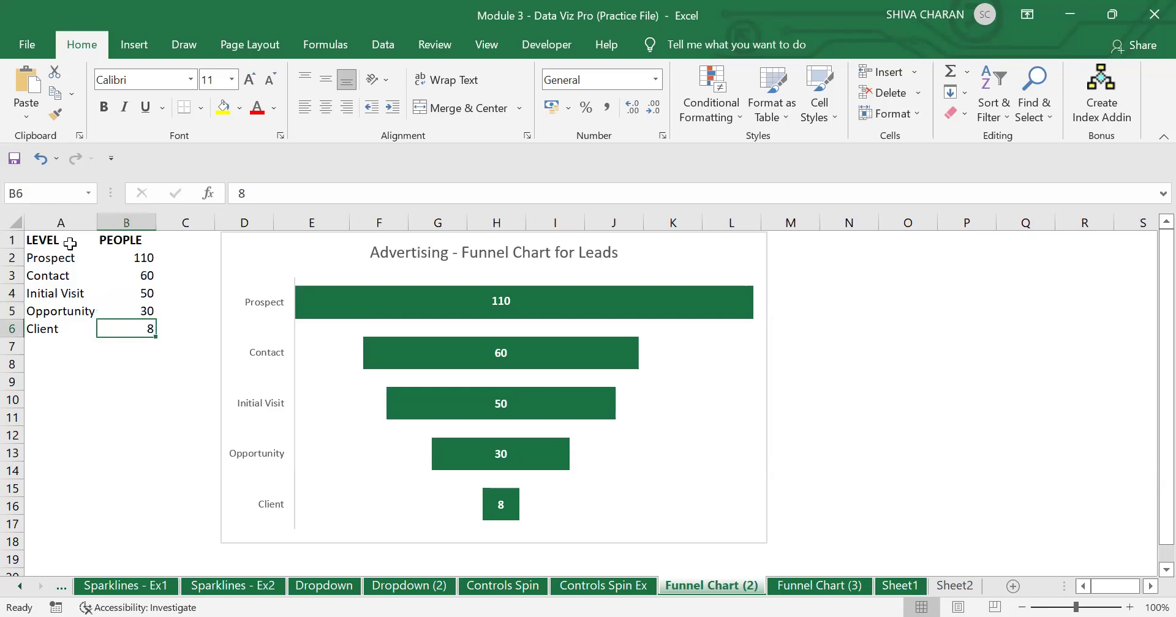
drag(70, 244, 134, 329)
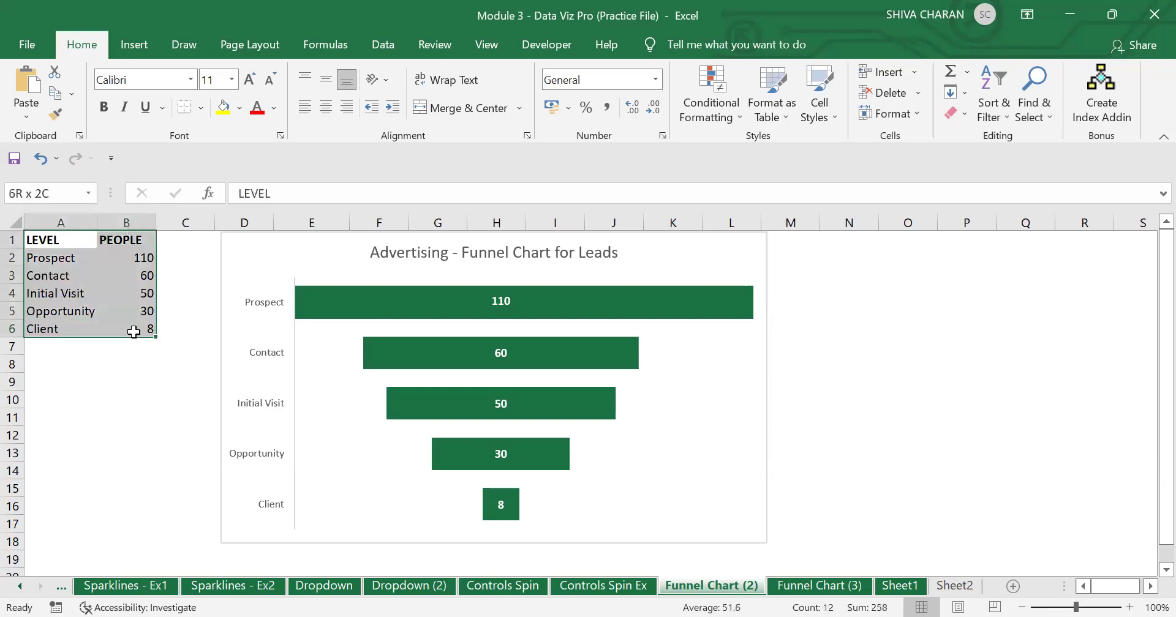
click(116, 387)
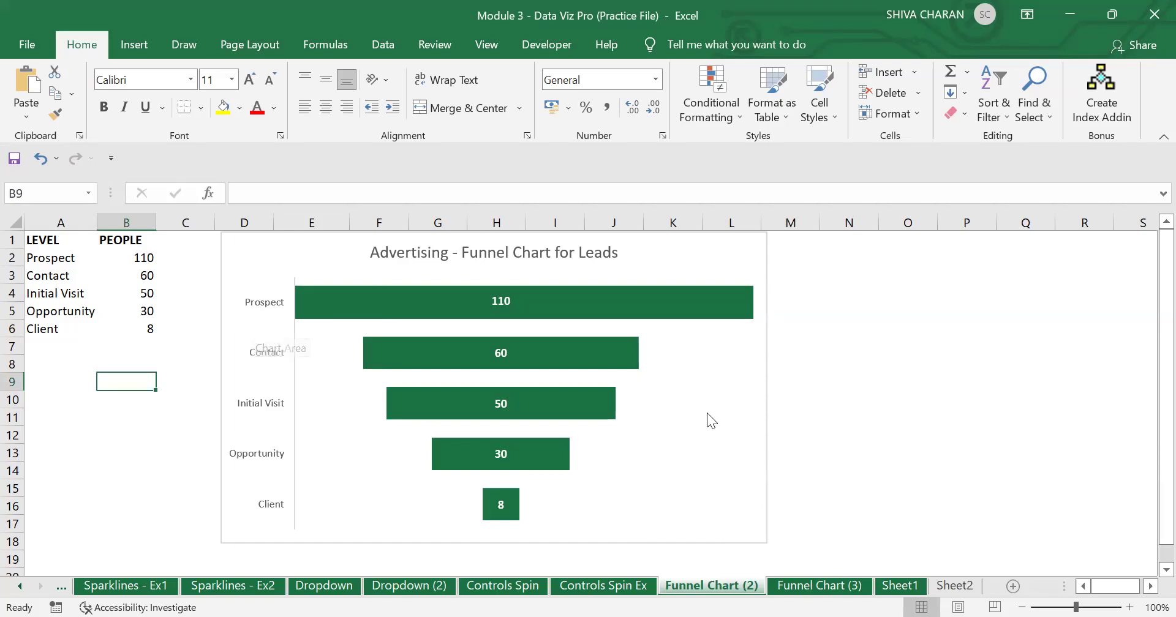
Move the funnel chart clear of the helper table in columns E to H and inspect the Dummy 1 cells
click(730, 263)
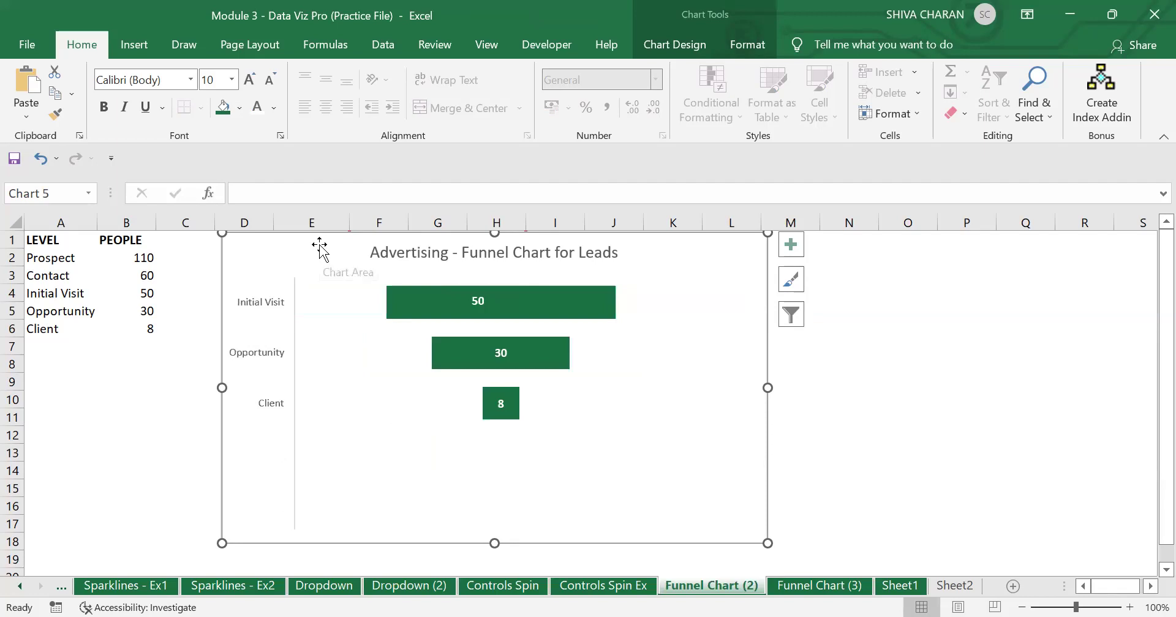
drag(339, 251, 645, 244)
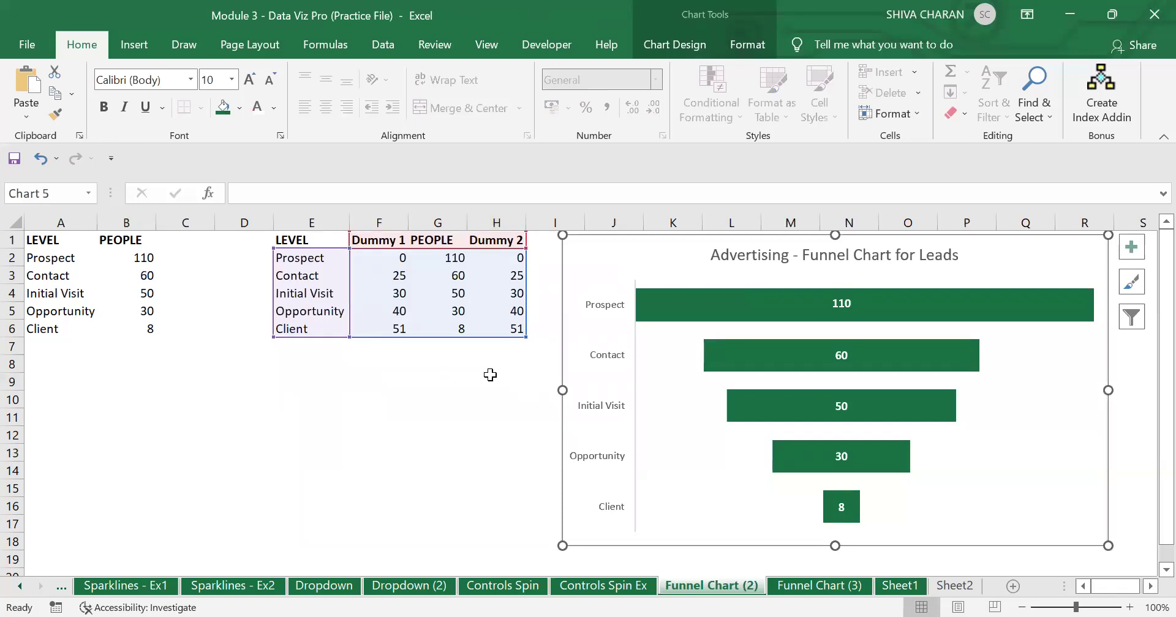
click(383, 257)
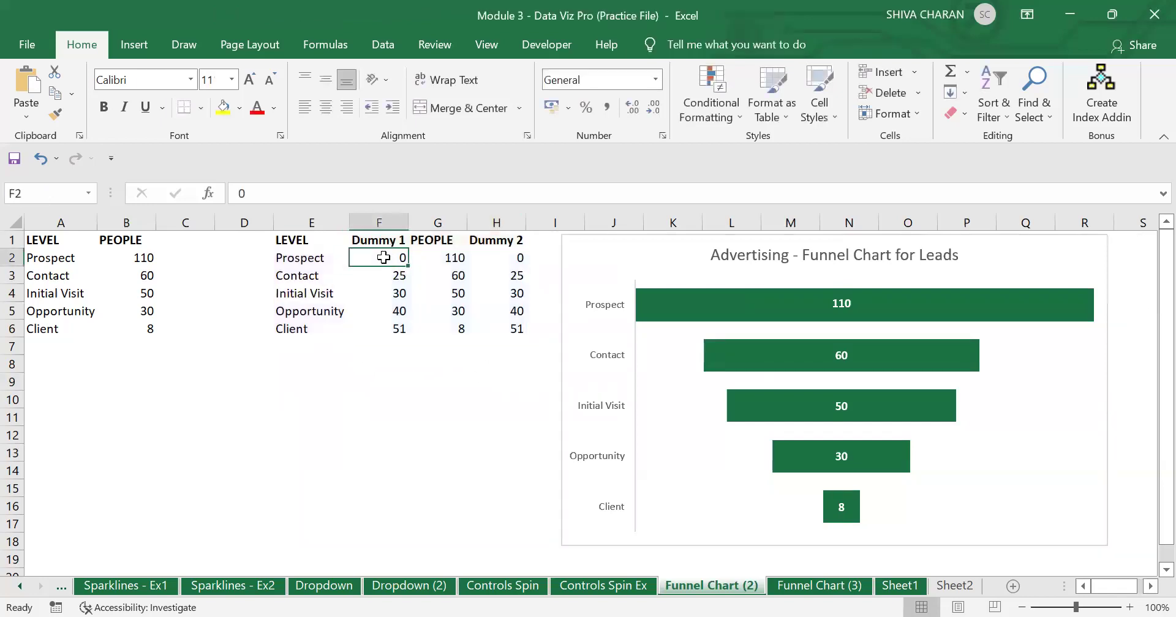
click(388, 277)
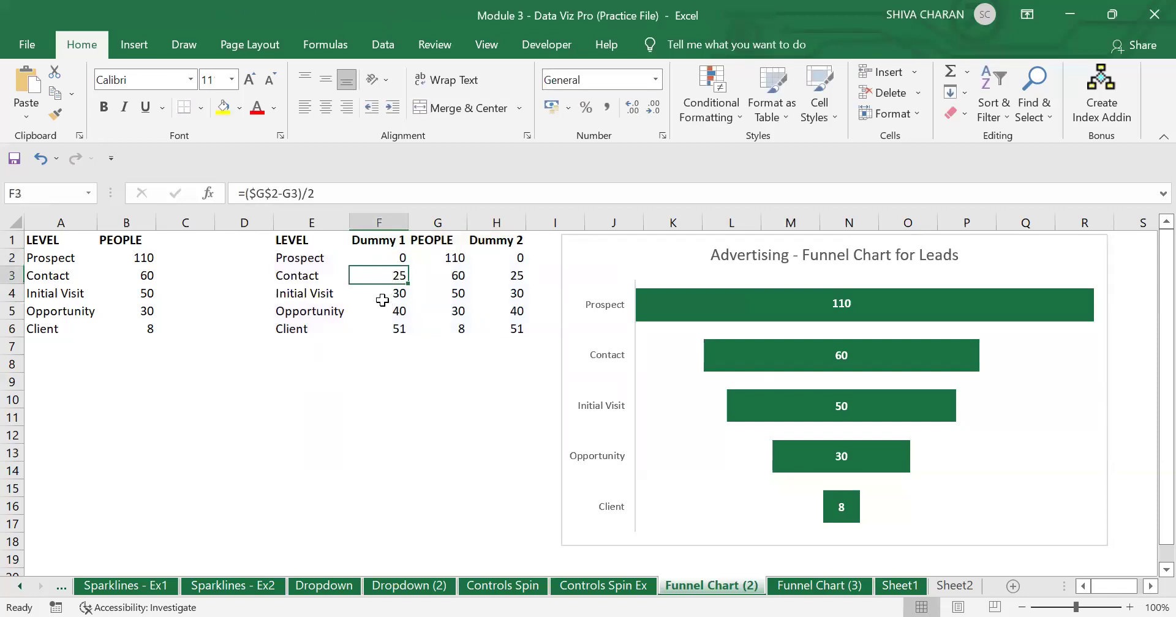
click(384, 294)
click(383, 312)
click(377, 332)
click(451, 399)
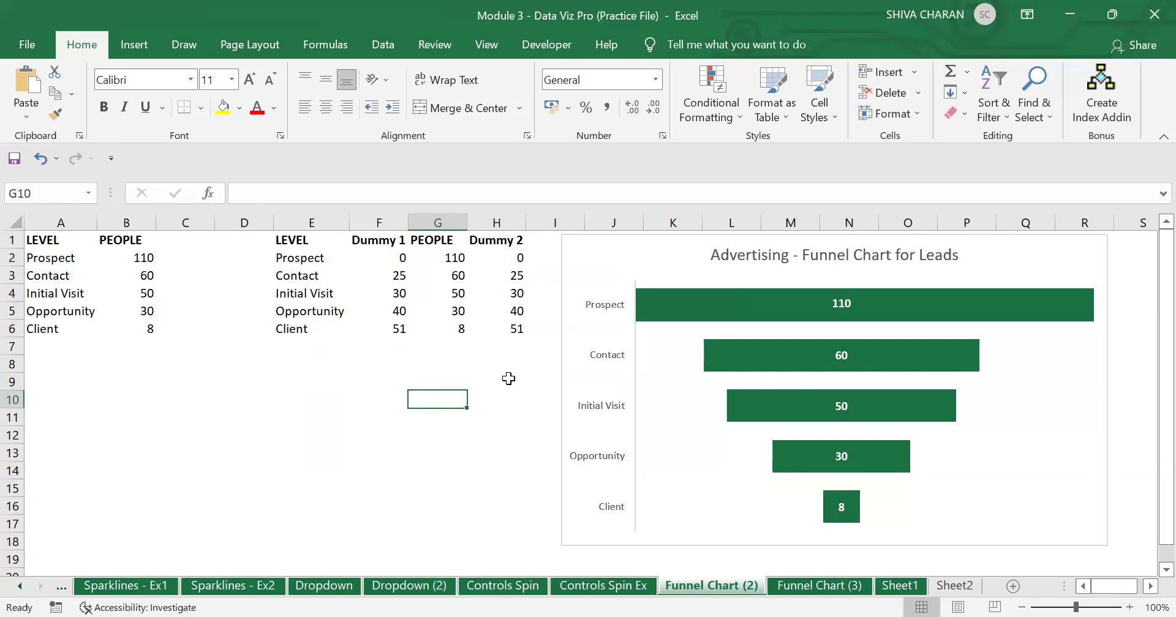
click(668, 384)
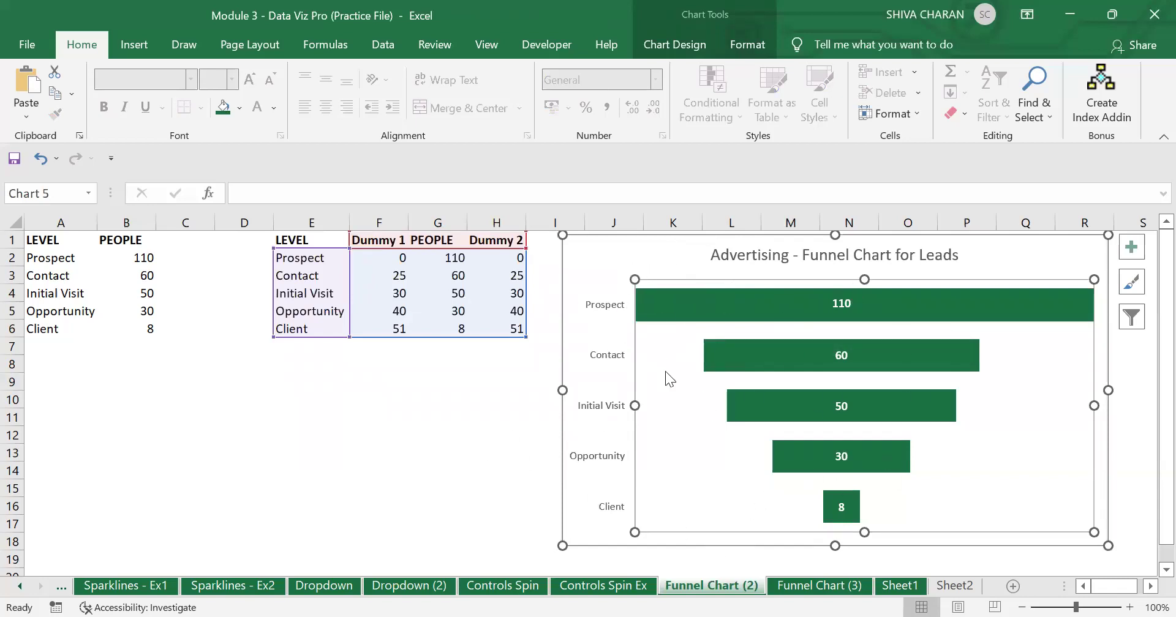
click(409, 463)
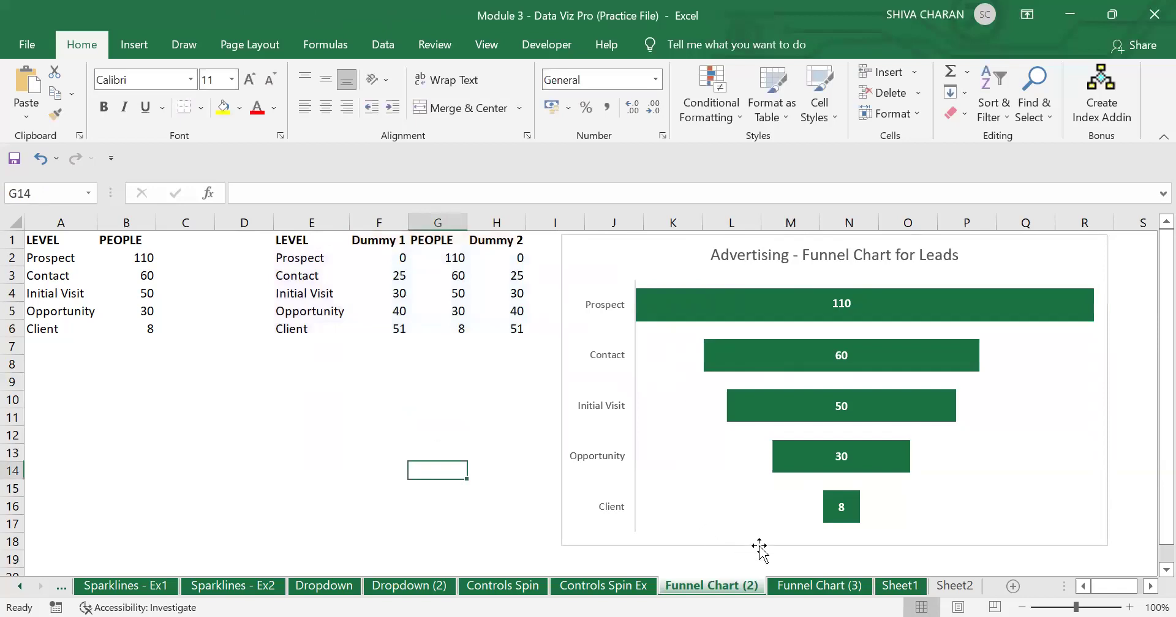
On the Funnel Chart (3) sheet, copy the LEVEL and PEOPLE table from A1:B6 to E1
click(837, 587)
click(324, 348)
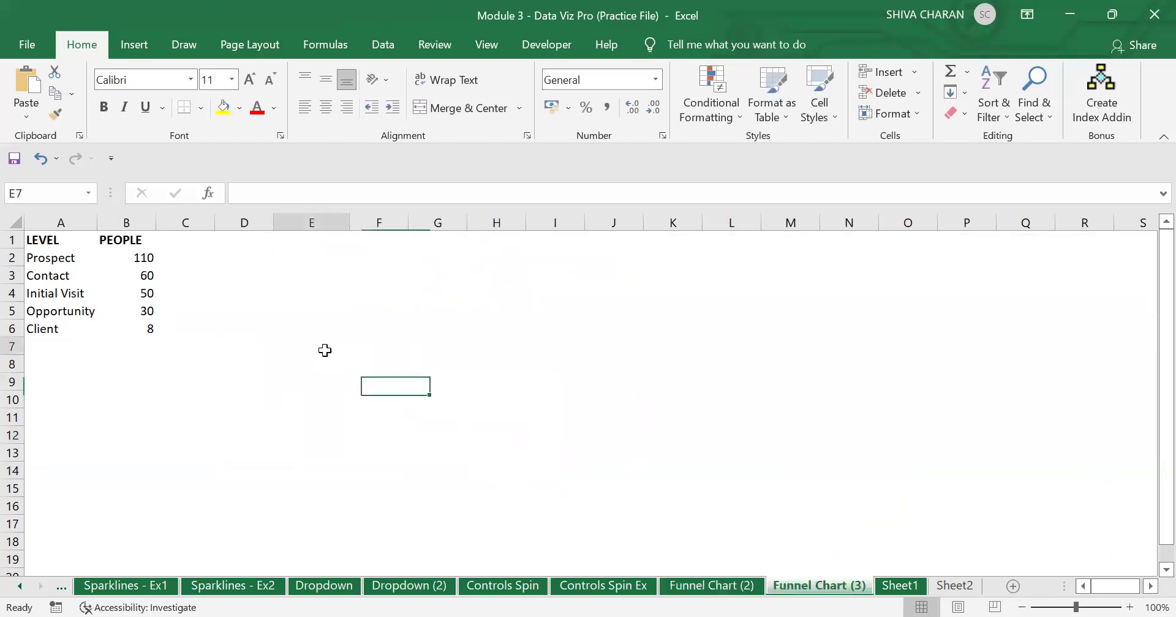
click(295, 244)
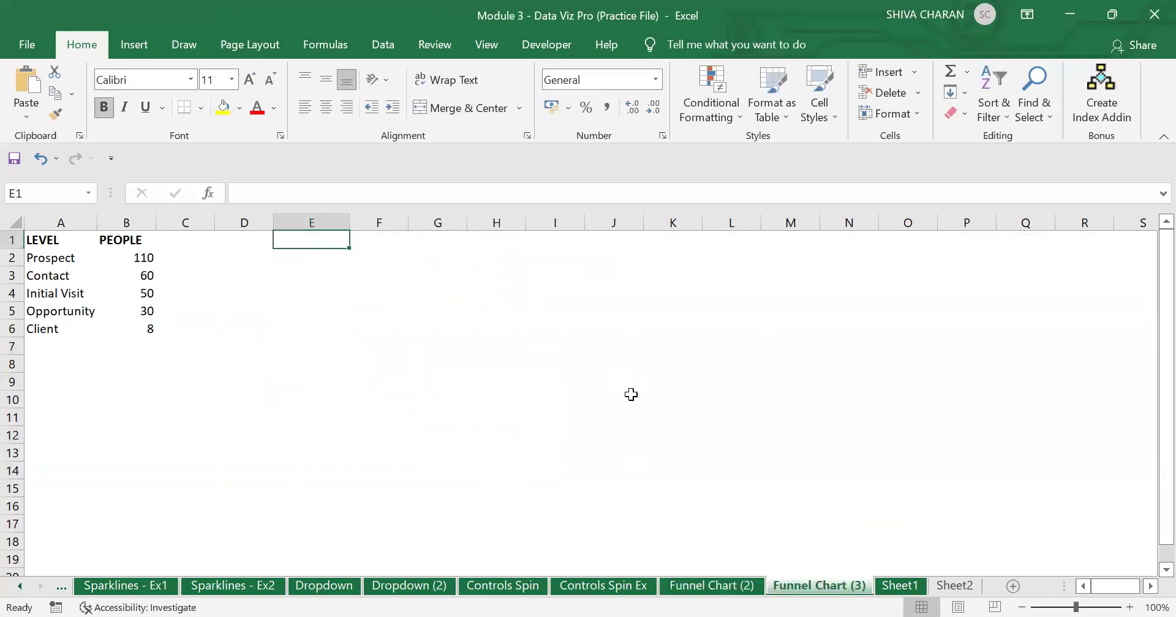
drag(79, 239, 130, 329)
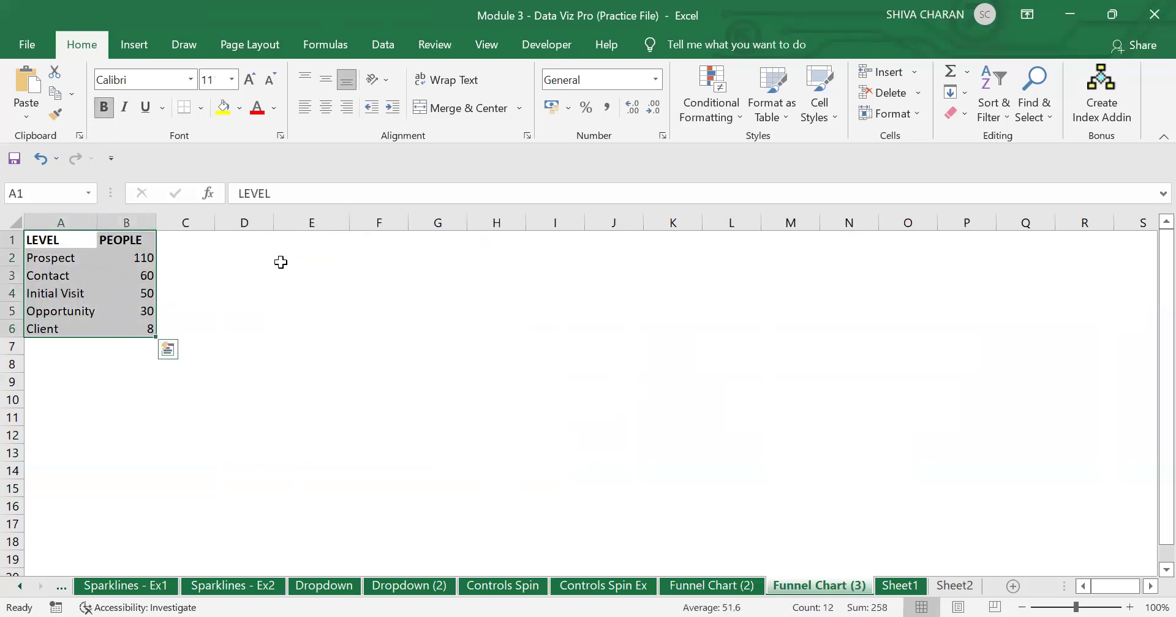
click(294, 241)
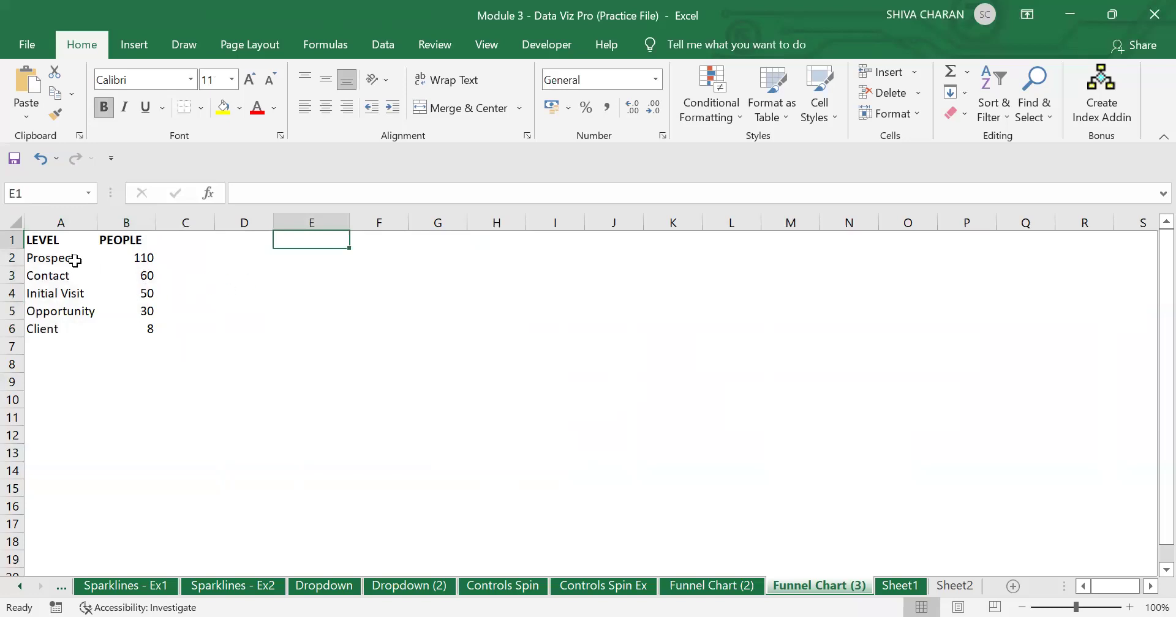
drag(64, 240, 137, 329)
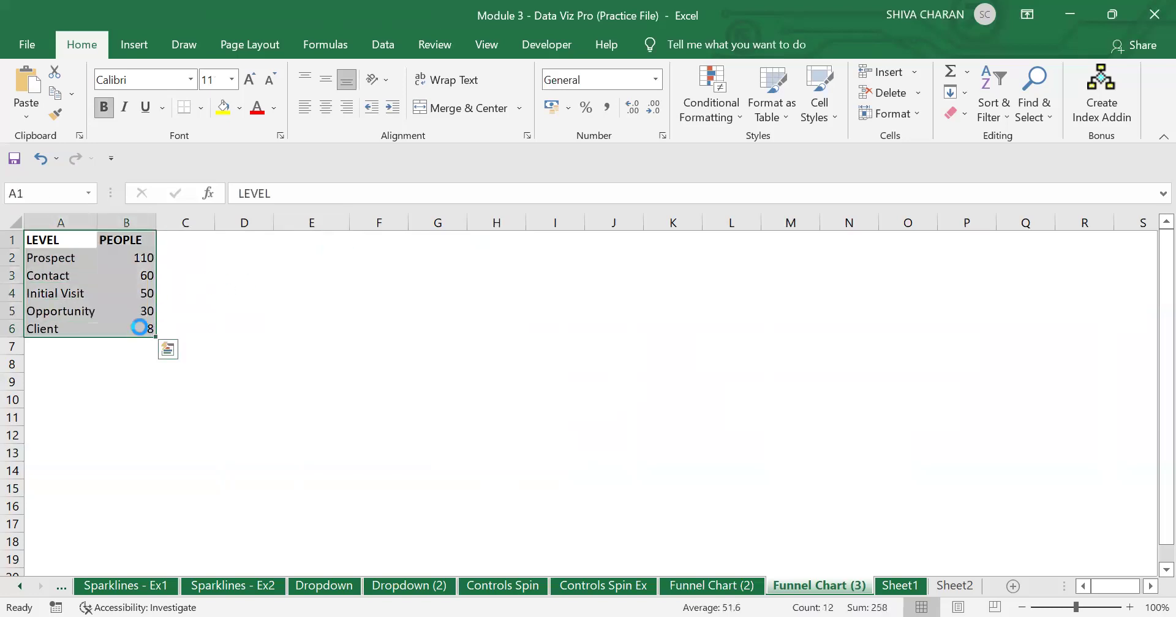
key(ctrl+c)
click(290, 250)
key(ctrl+v)
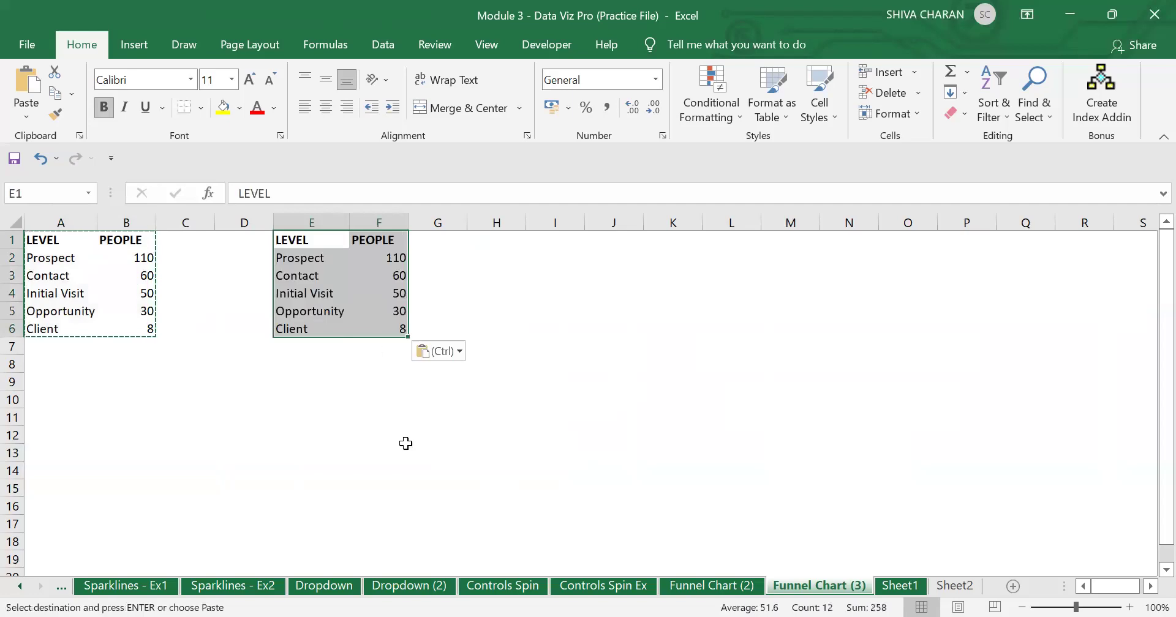
click(404, 437)
Insert a blank column between the copied LEVEL and PEOPLE columns and enter the header Column 1 in F1
click(367, 218)
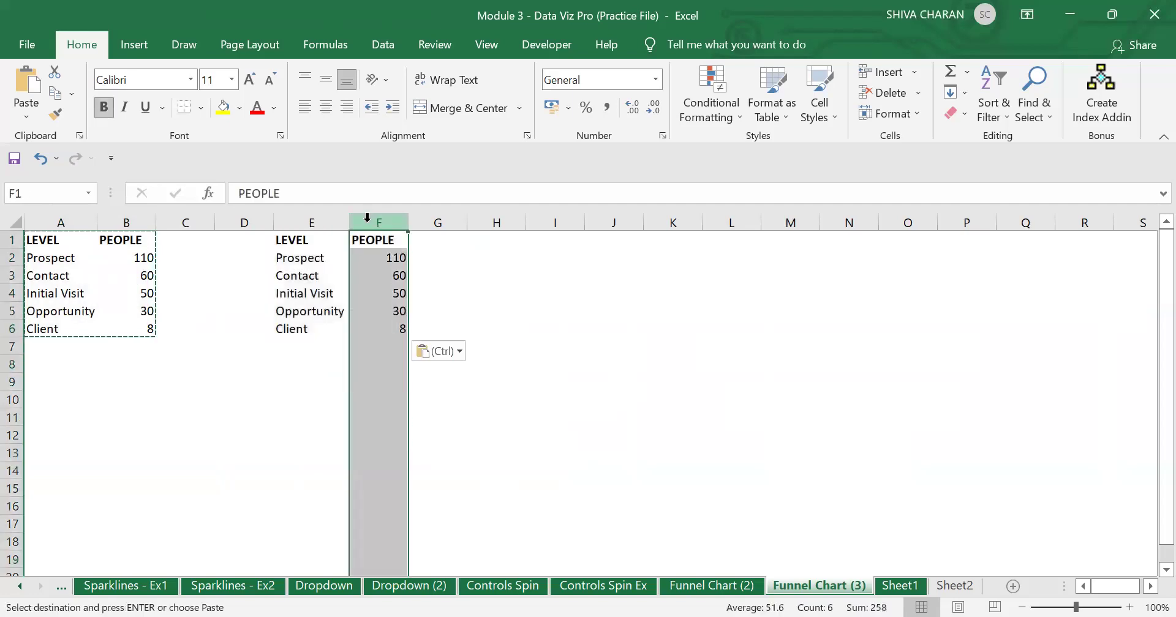
right_click(369, 220)
click(450, 391)
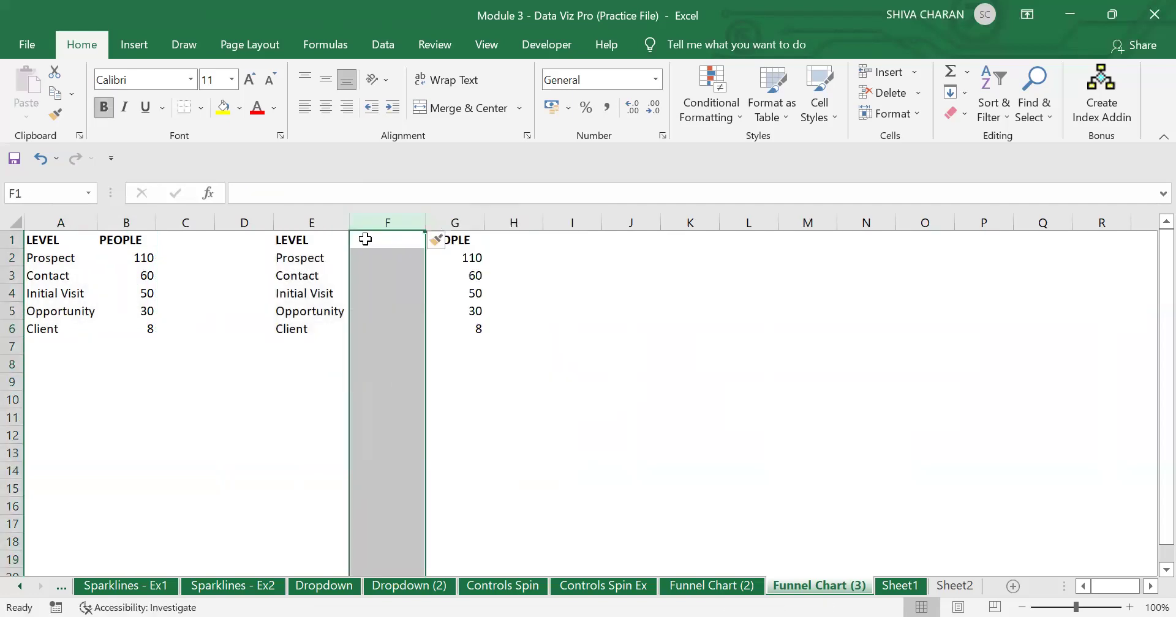
click(365, 239)
text(Colum)
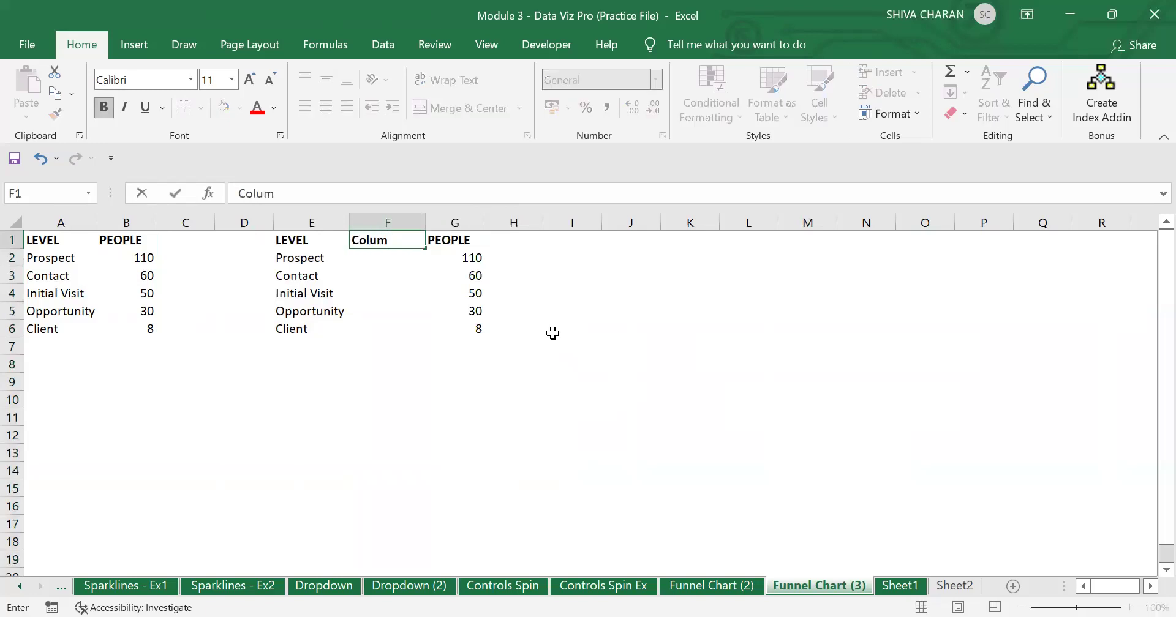
text(n 1)
key(Tab)
Copy the Column 1 header to H1, after the copied PEOPLE column, and change it to Column 2
key(Left)
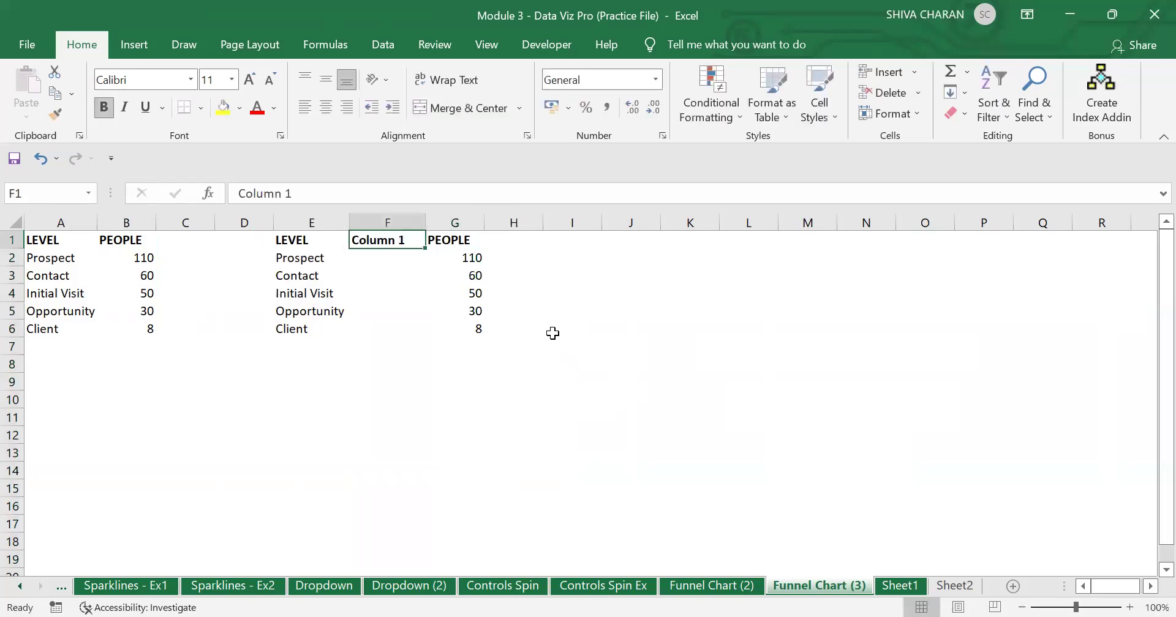
key(ctrl+c)
key(Right)
key(Right)
key(ctrl+v)
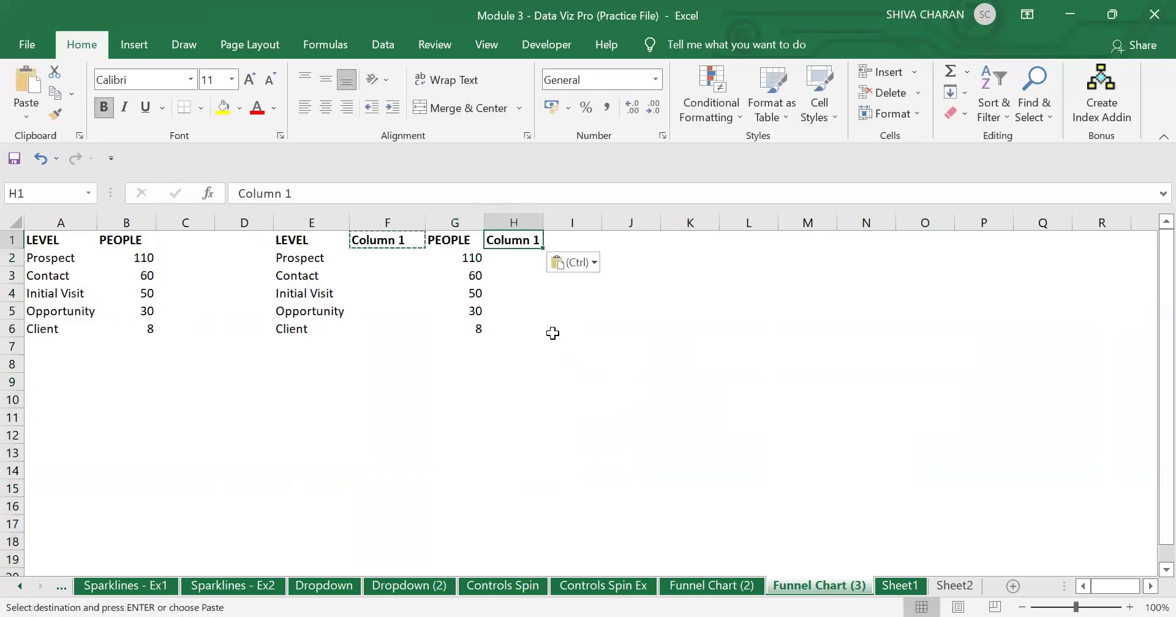
click(428, 196)
key(BackSpace)
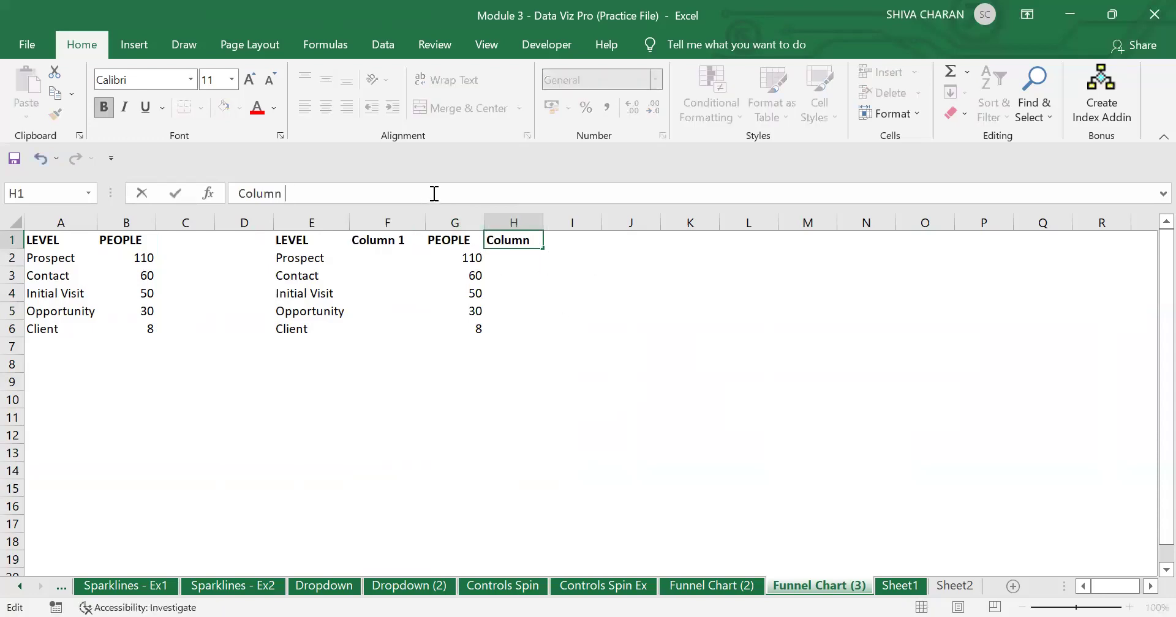
text(2)
key(Return)
key(Left)
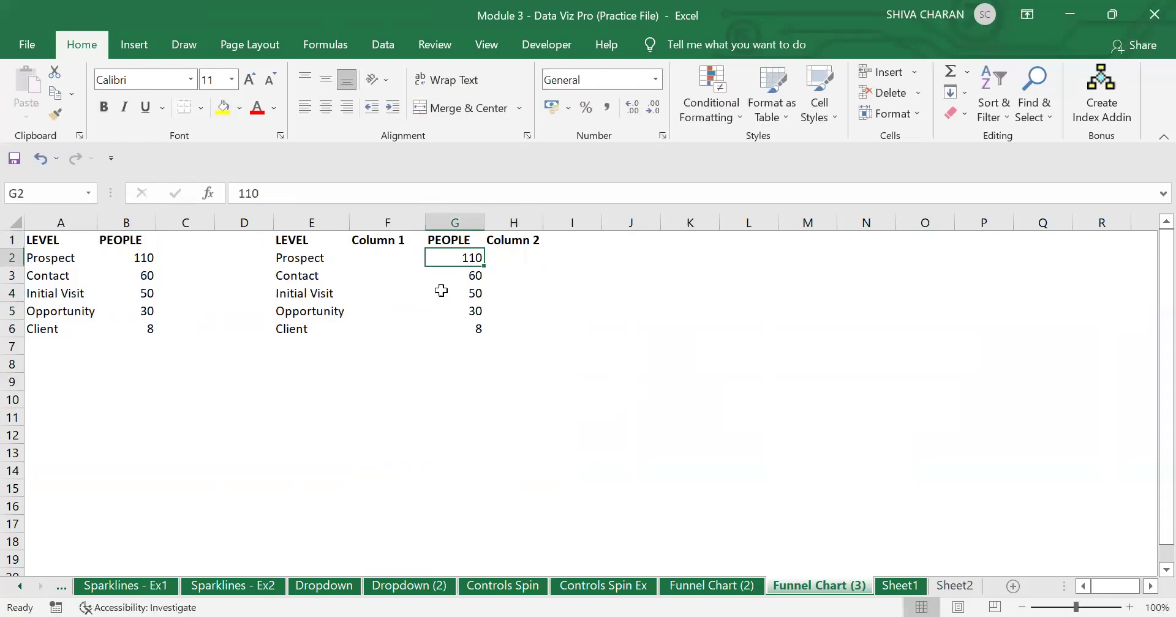
click(414, 370)
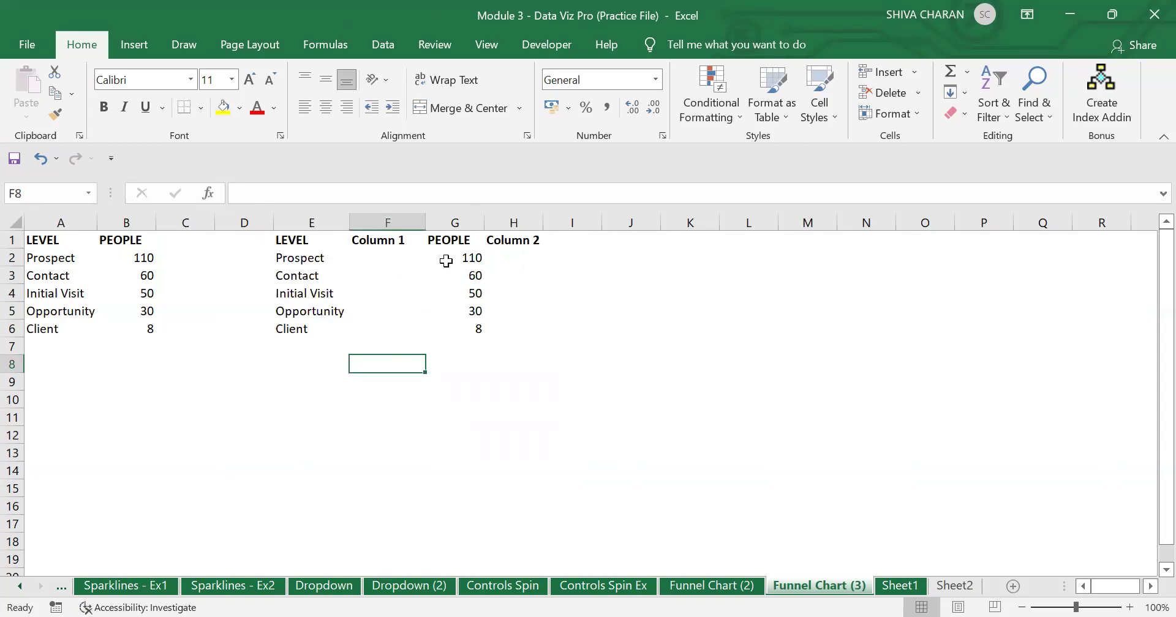
Examine the Prospect and Contact PEOPLE values and the empty Column 1 and Column 2 cells on either side of them
mouse_move(450, 262)
mouse_down()
mouse_move(502, 259)
mouse_move(467, 256)
mouse_up()
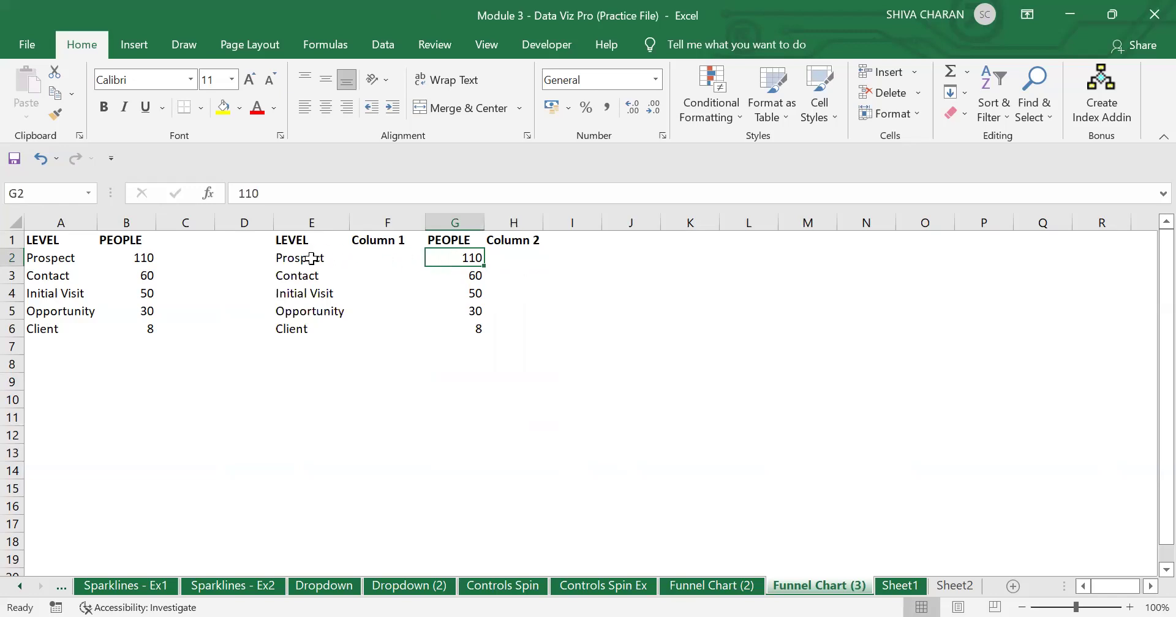
click(504, 274)
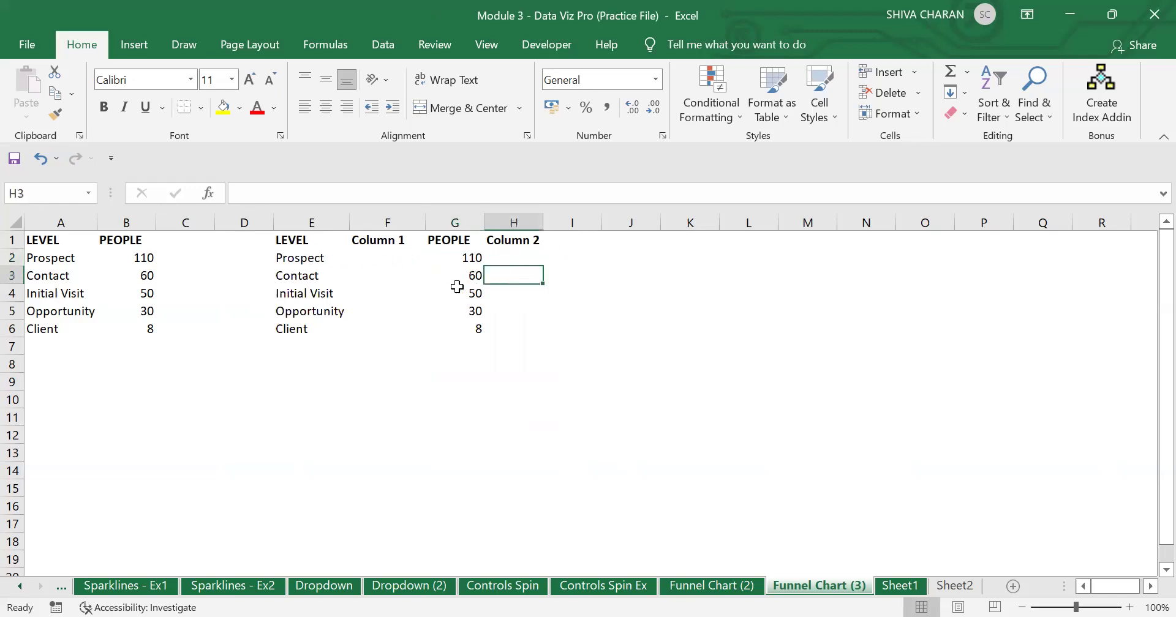
drag(386, 262, 402, 349)
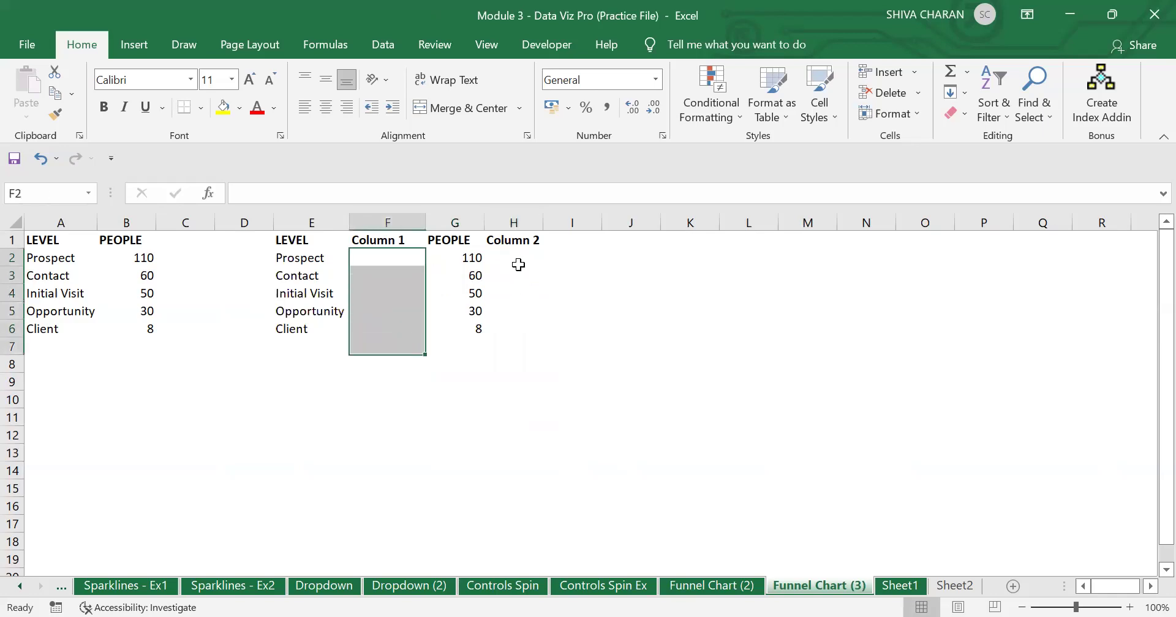
drag(519, 263, 526, 317)
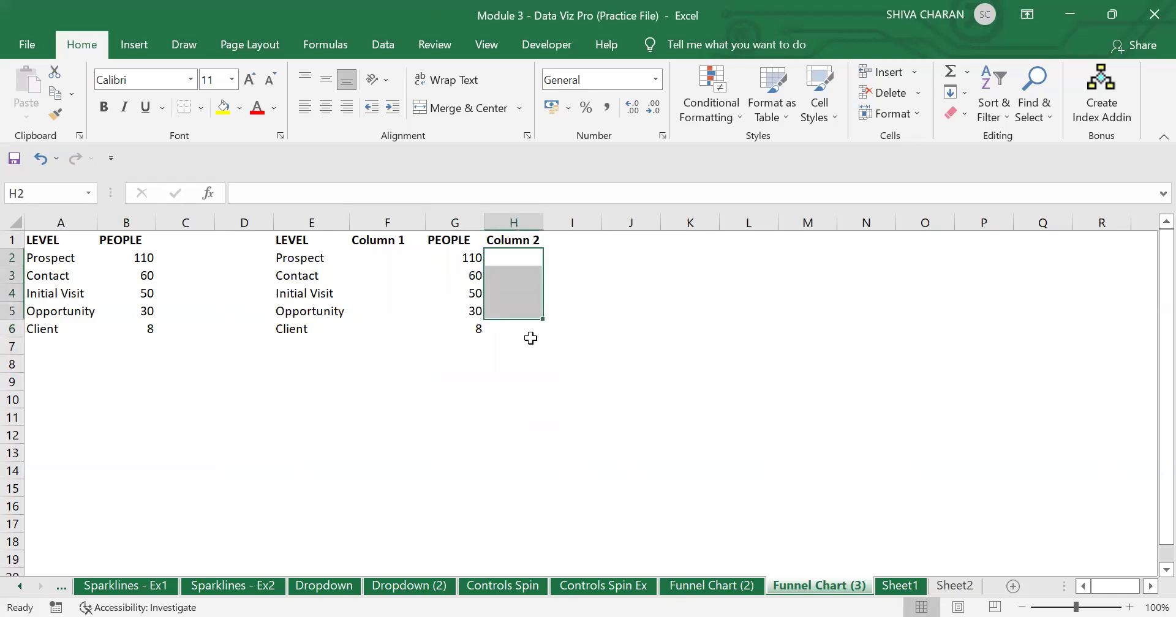
click(381, 270)
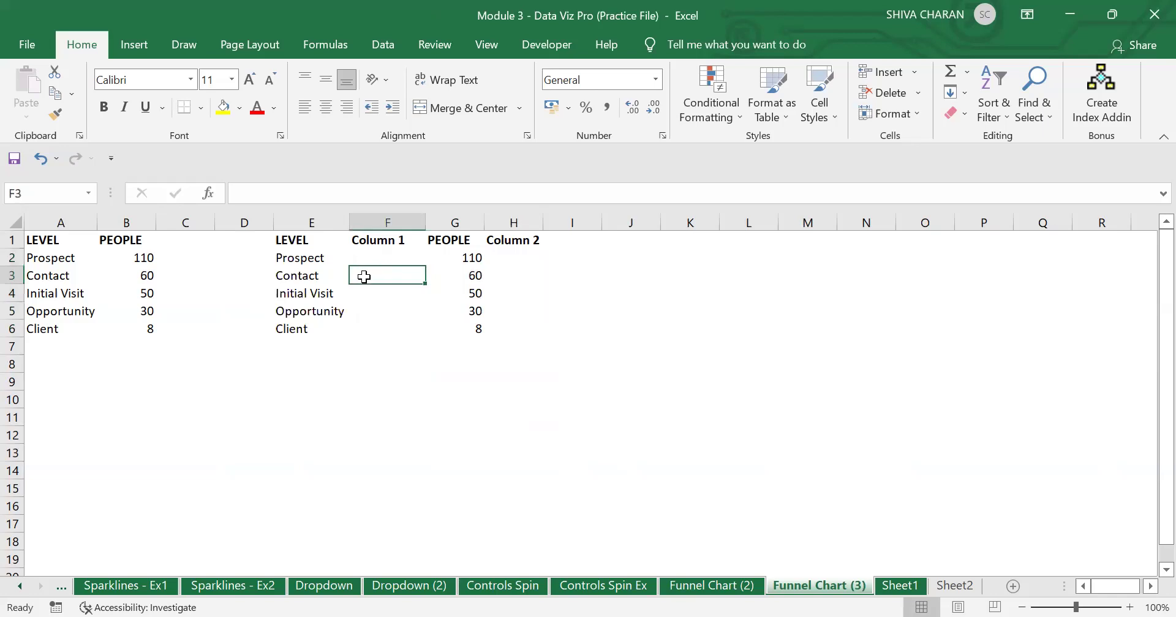
drag(374, 273, 530, 273)
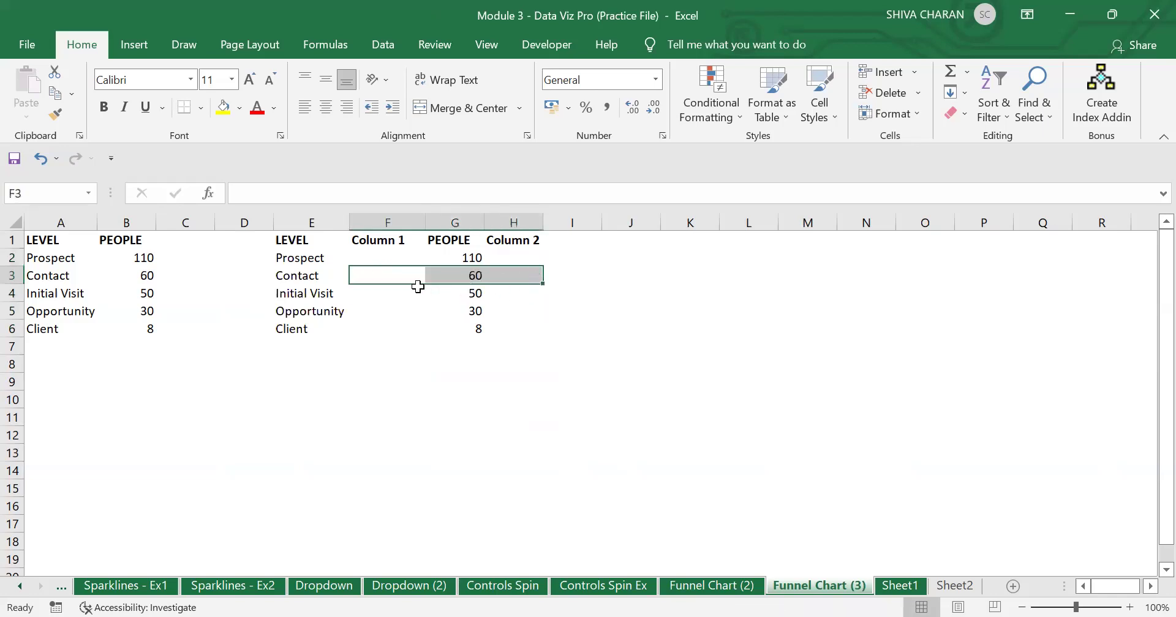
click(467, 256)
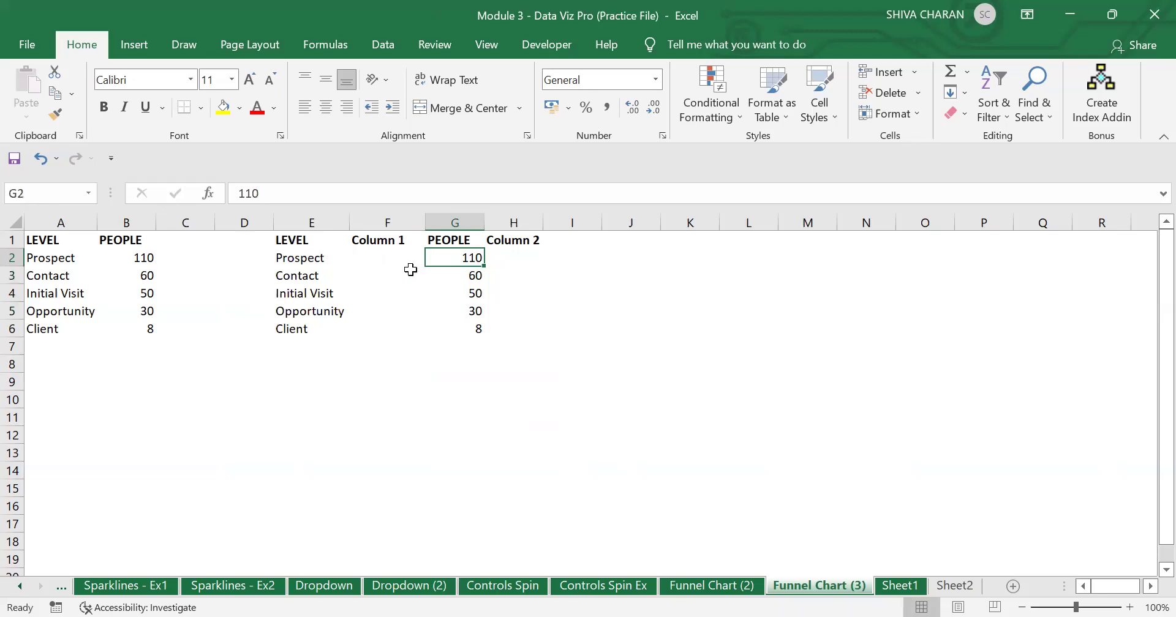
drag(379, 275, 536, 278)
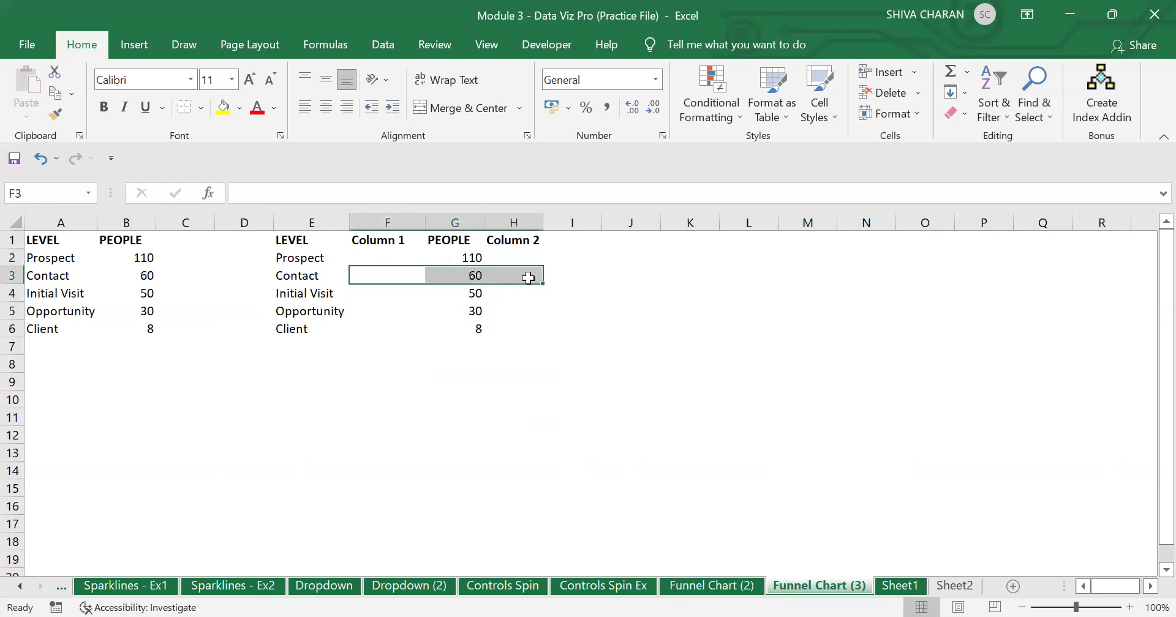
click(477, 277)
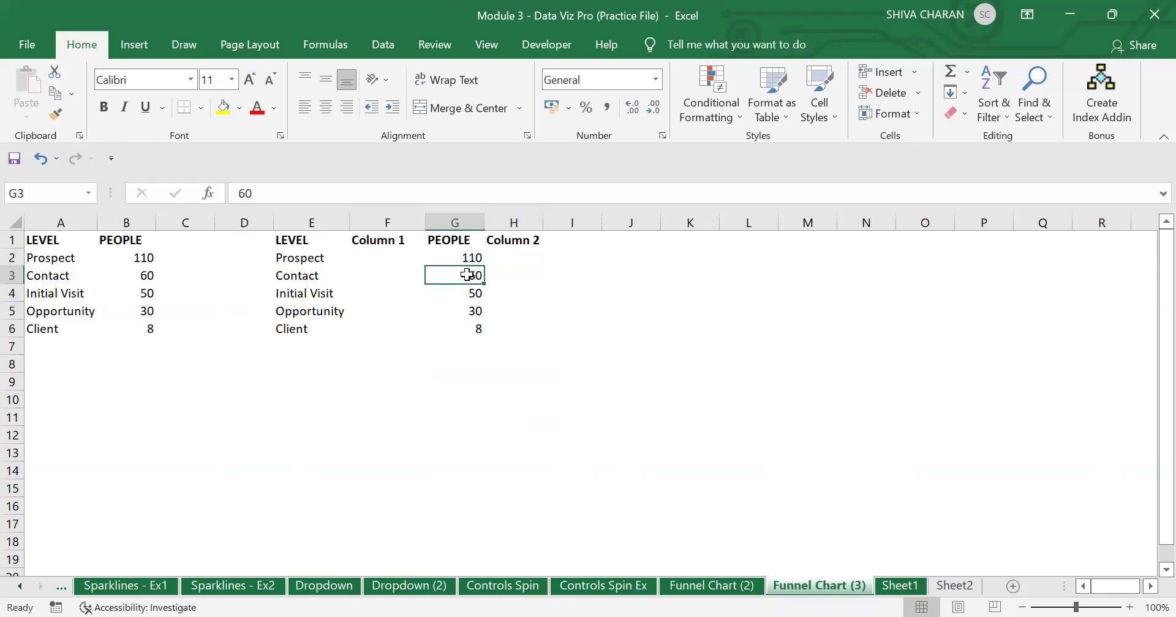
click(382, 277)
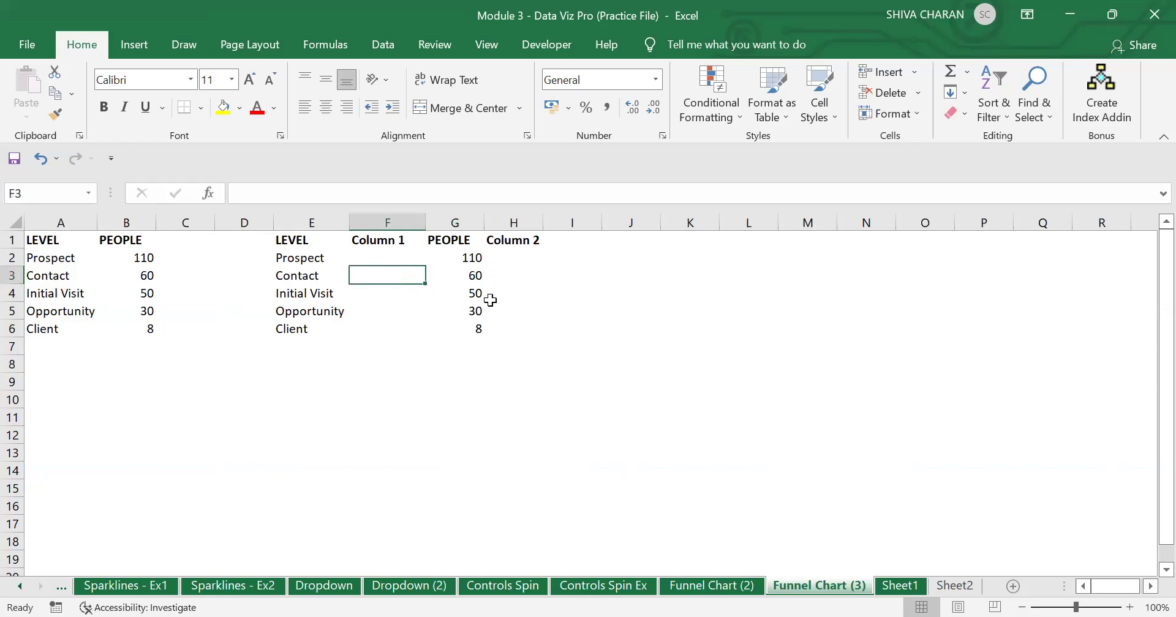
click(514, 275)
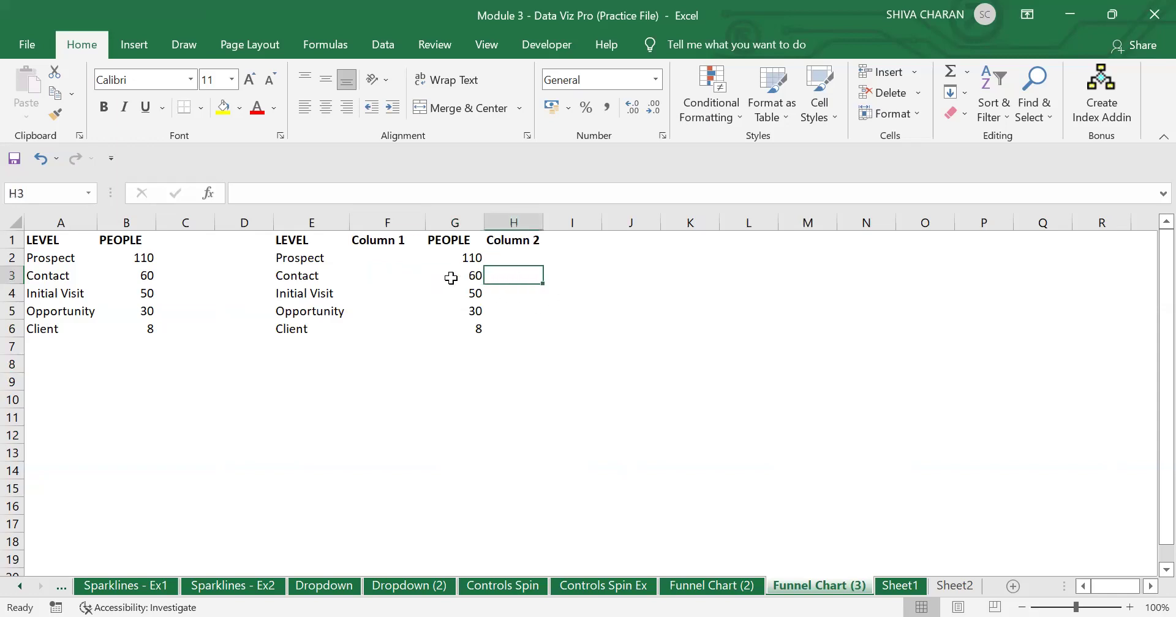
drag(391, 279, 526, 273)
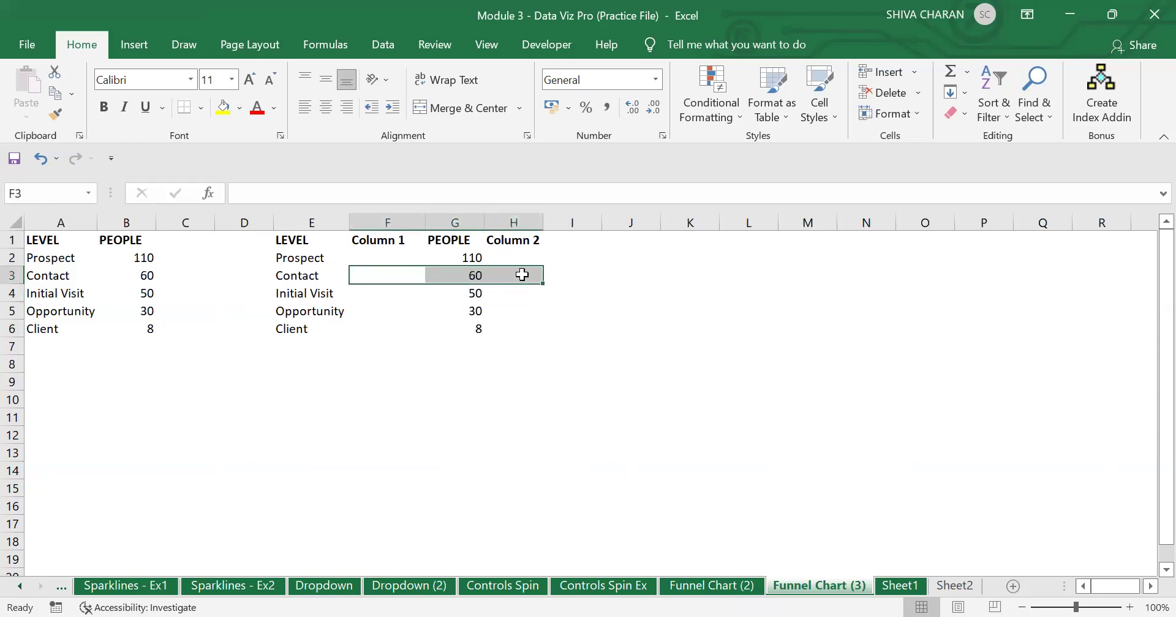
click(467, 256)
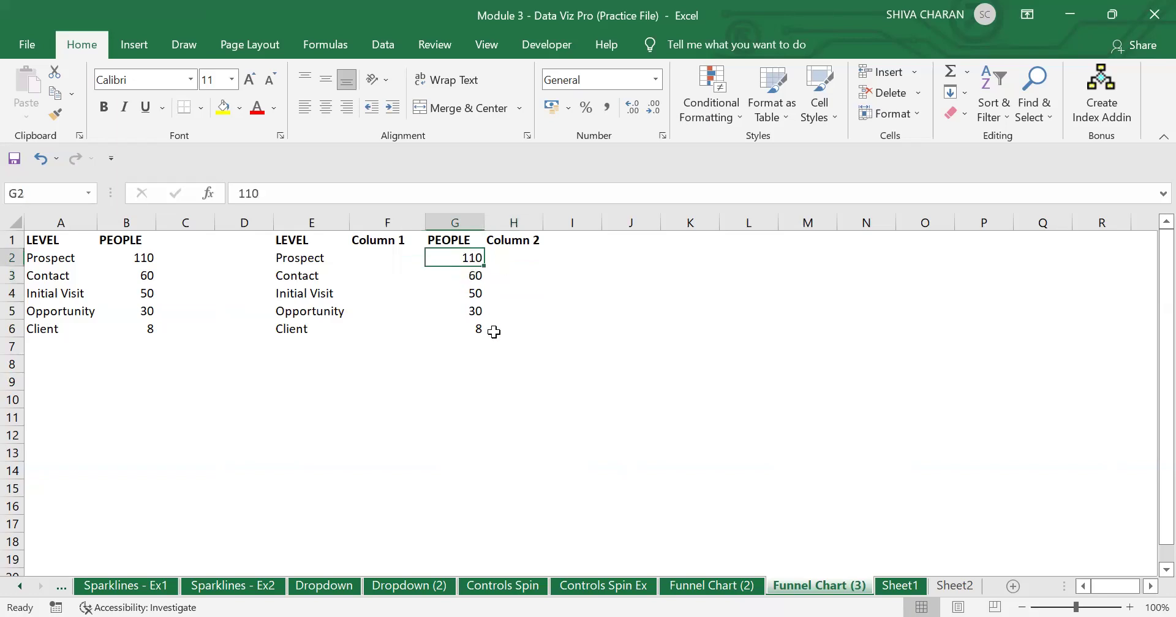
click(452, 361)
click(460, 261)
click(385, 277)
click(517, 280)
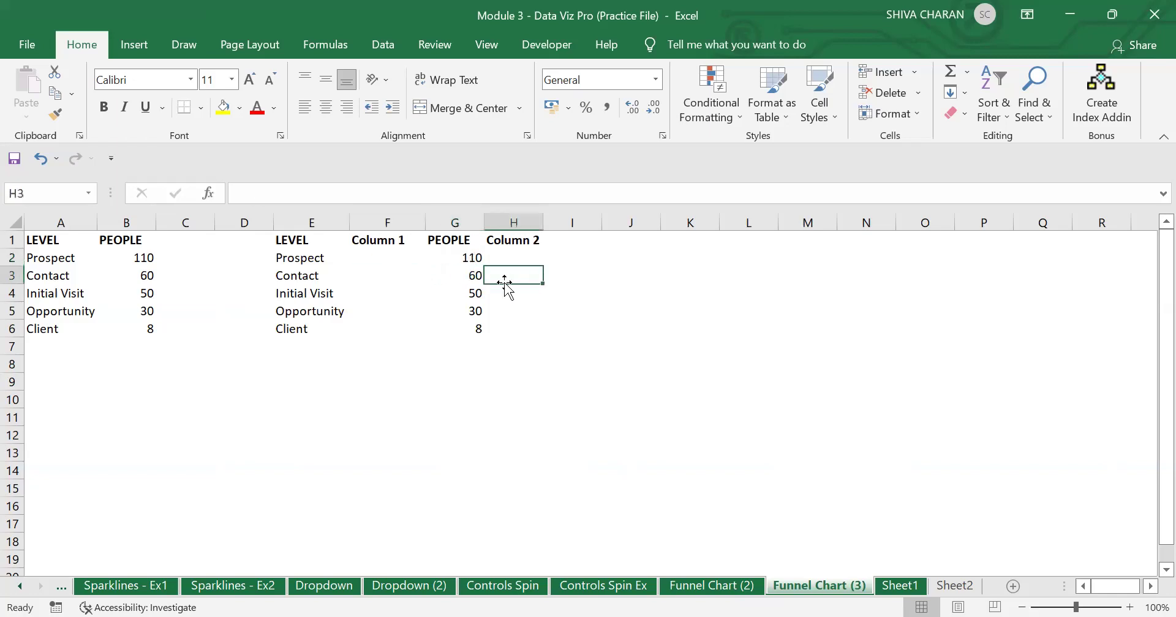
click(431, 279)
click(405, 278)
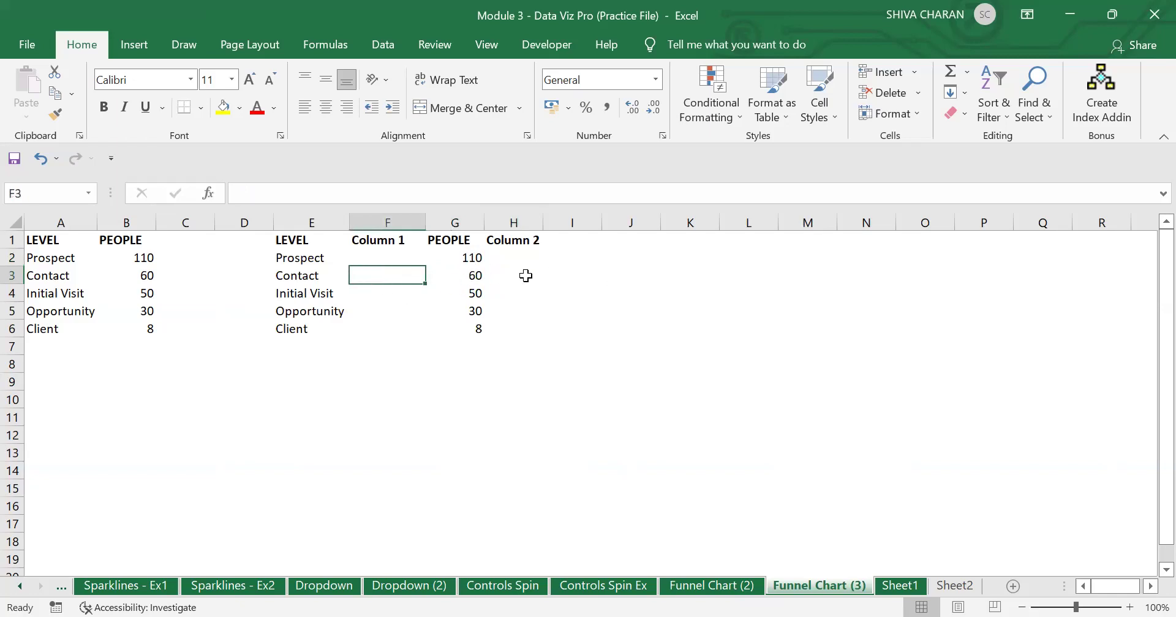
Enter 0 in both helper cells of the Prospect row, F2 under Column 1 and H2 under Column 2
click(407, 256)
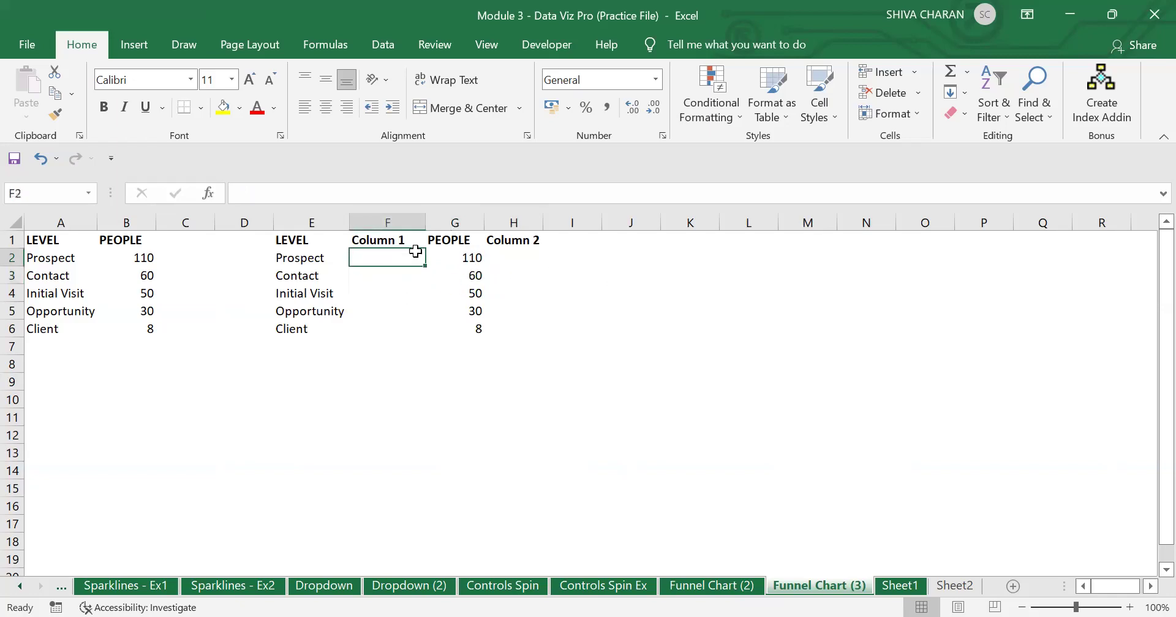
click(550, 253)
click(416, 258)
text(0)
key(Tab)
key(Tab)
text(0)
key(Tab)
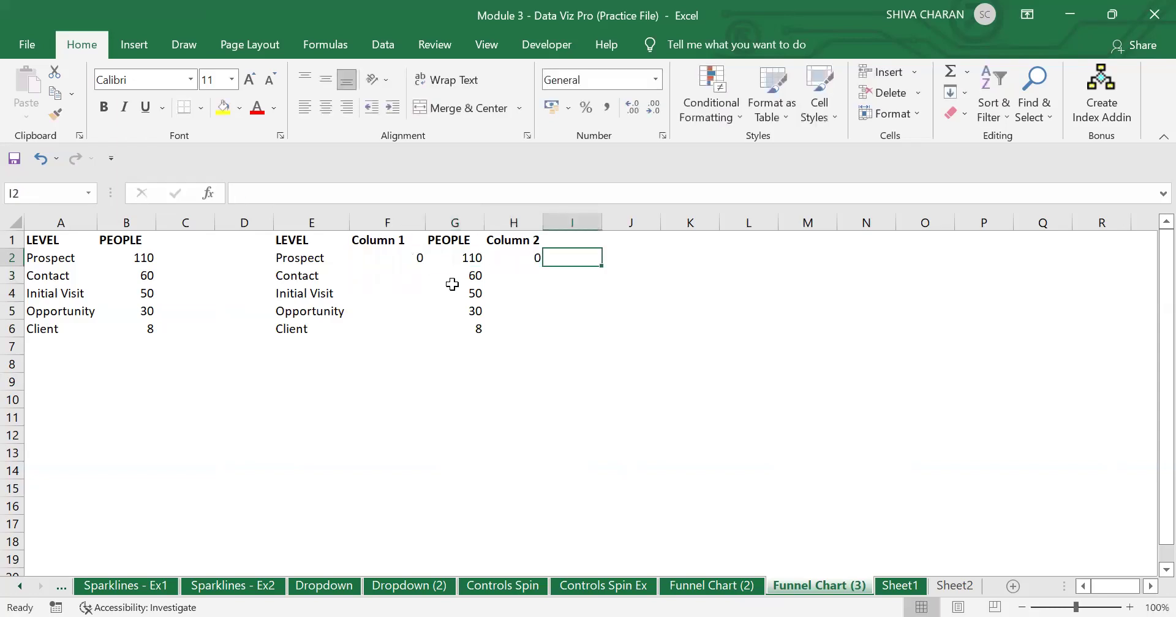
Compare the Prospect row's helper cells with the Contact row's cells in F3 and H3, on both sides of PEOPLE
click(393, 260)
click(515, 258)
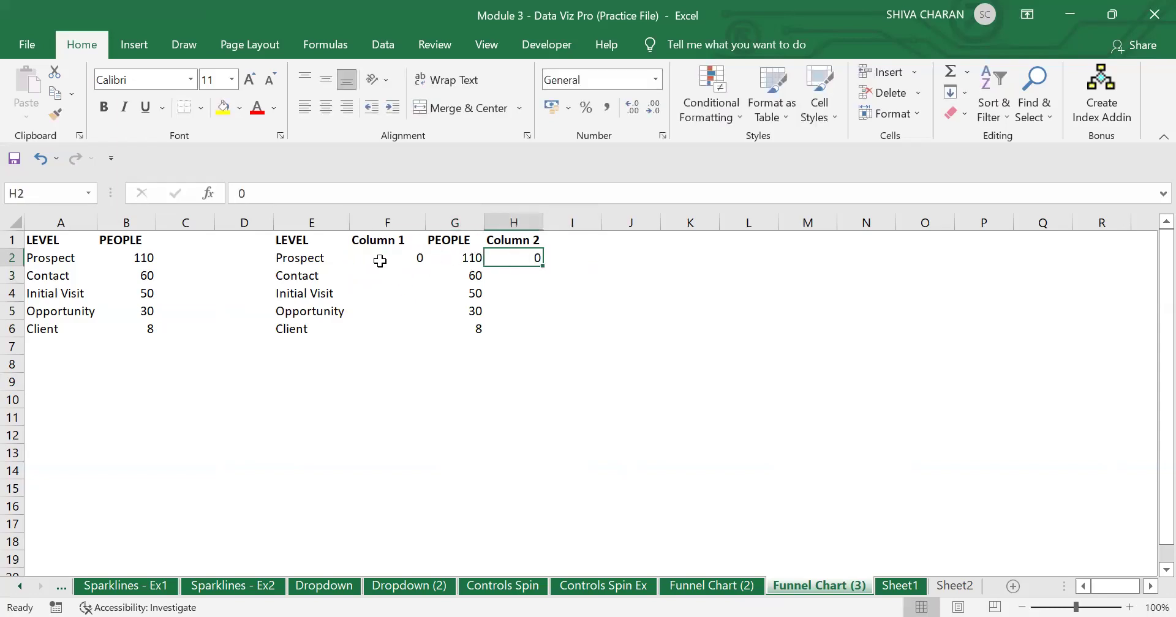
click(382, 258)
click(466, 259)
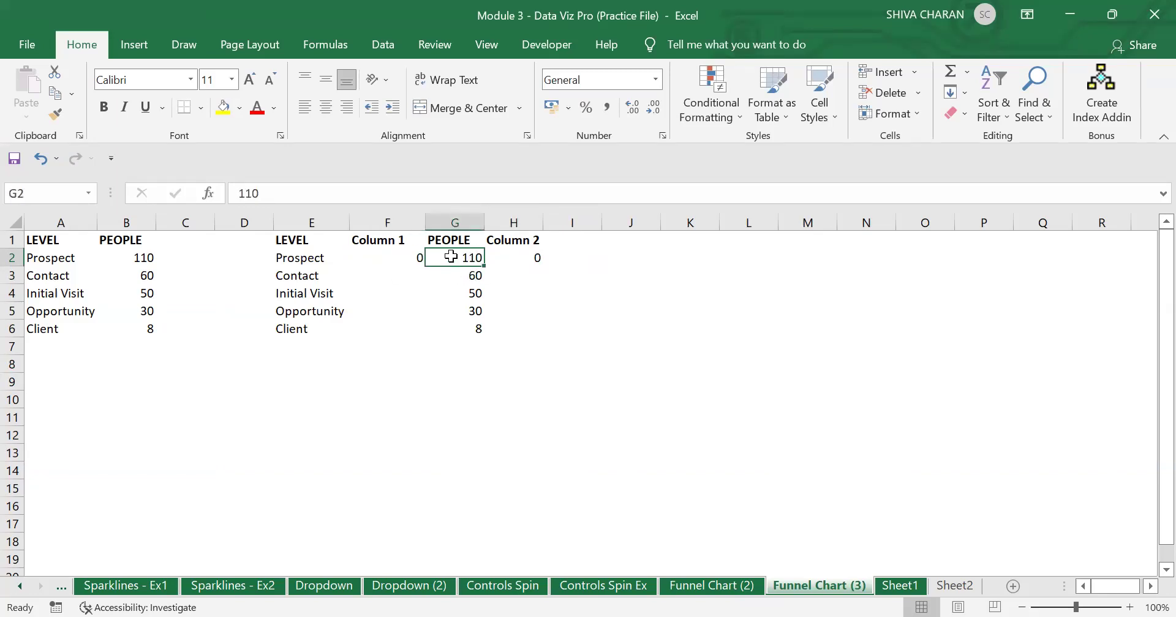
click(452, 276)
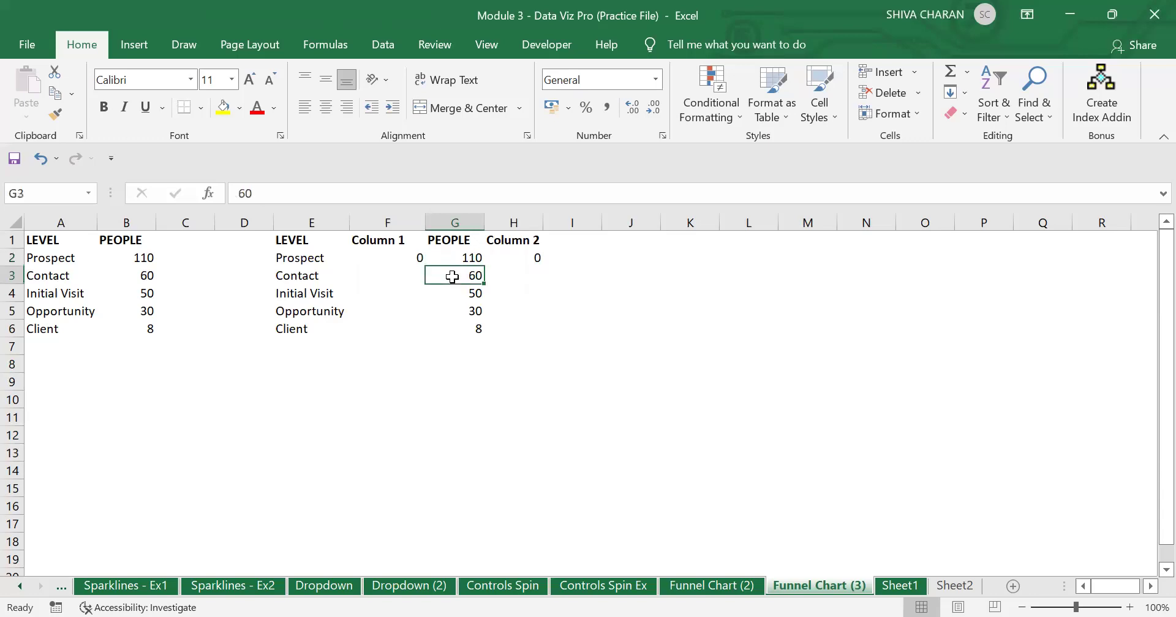
click(386, 277)
click(513, 277)
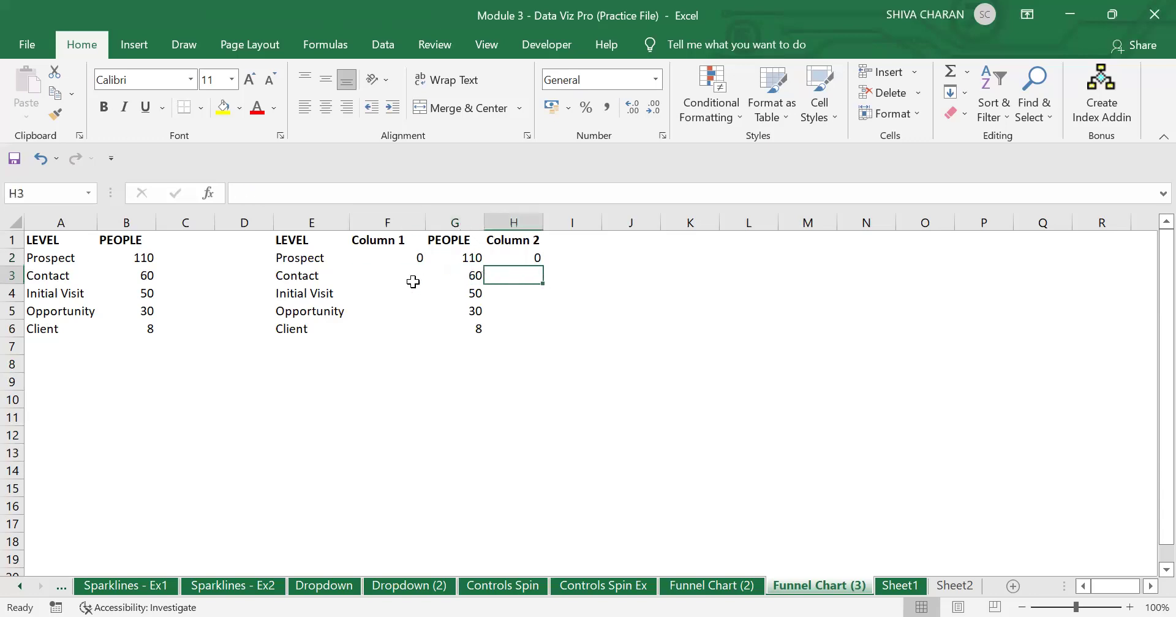
click(384, 280)
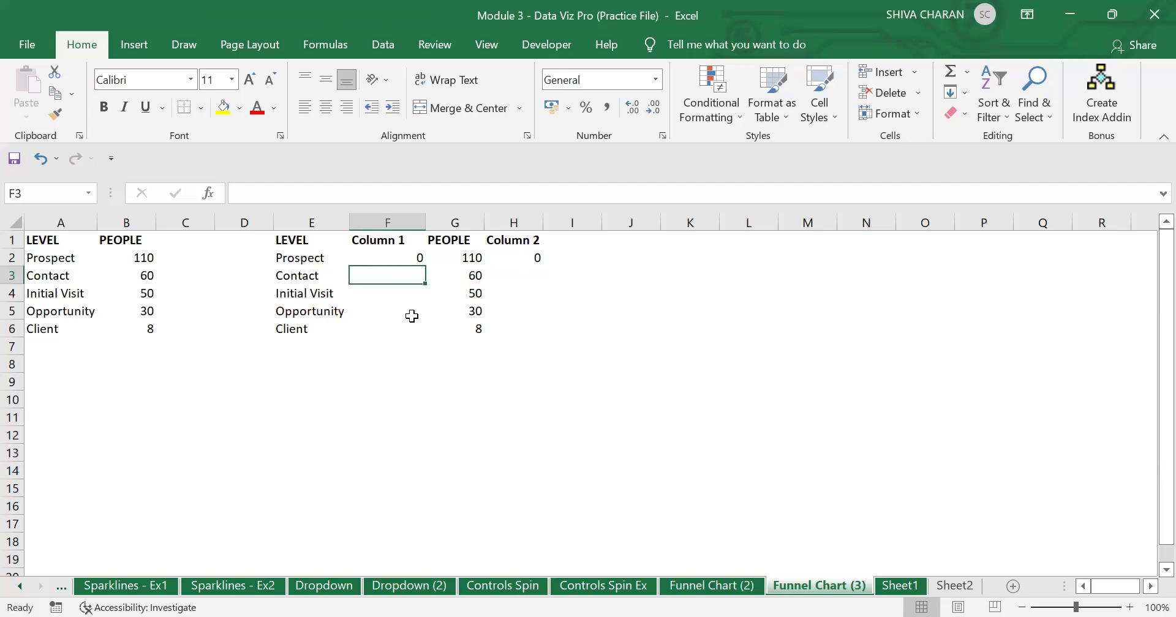
Enter the formula =(G2-G3) in F3 to calculate the Contact row's Column 1 value from the PEOPLE difference
drag(456, 256, 465, 273)
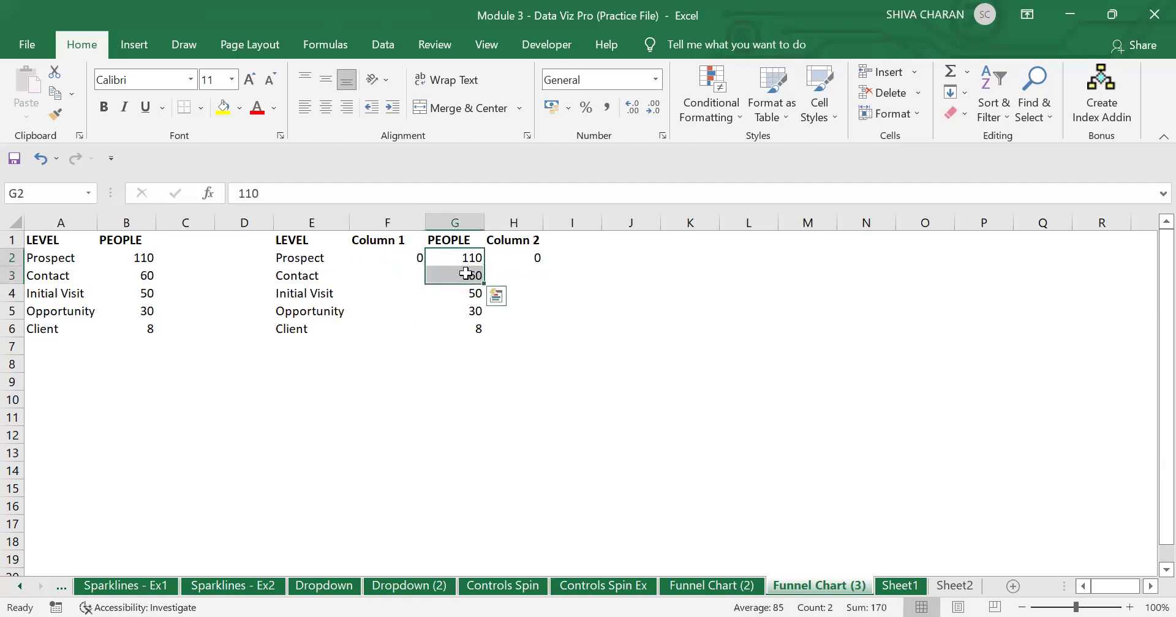
click(407, 274)
text(=)
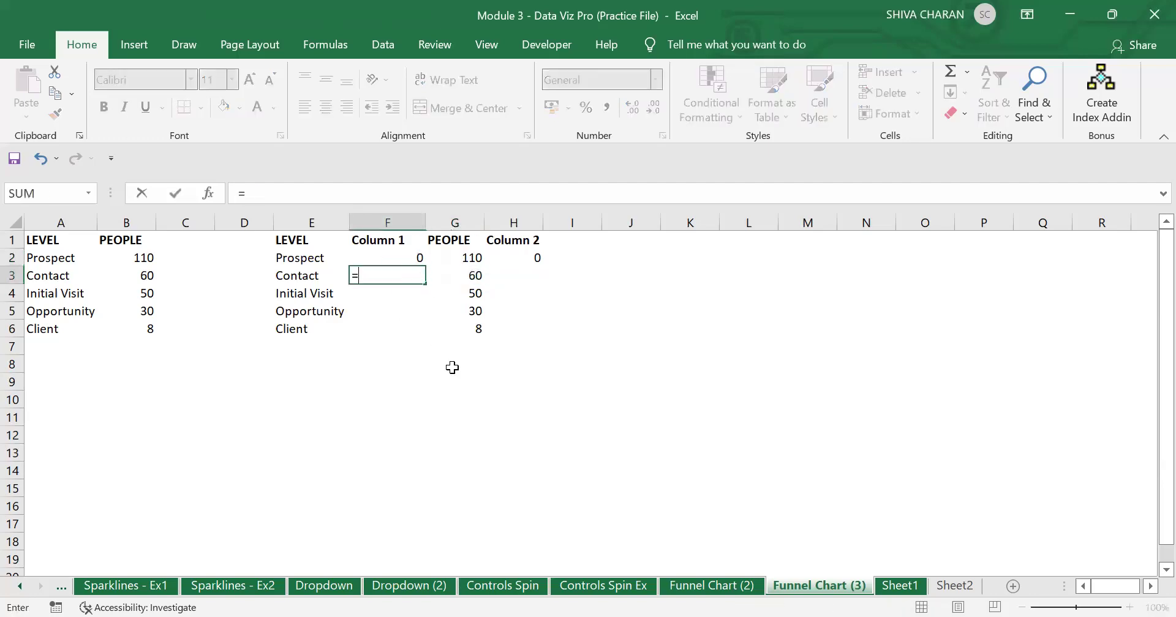
text(()
click(467, 256)
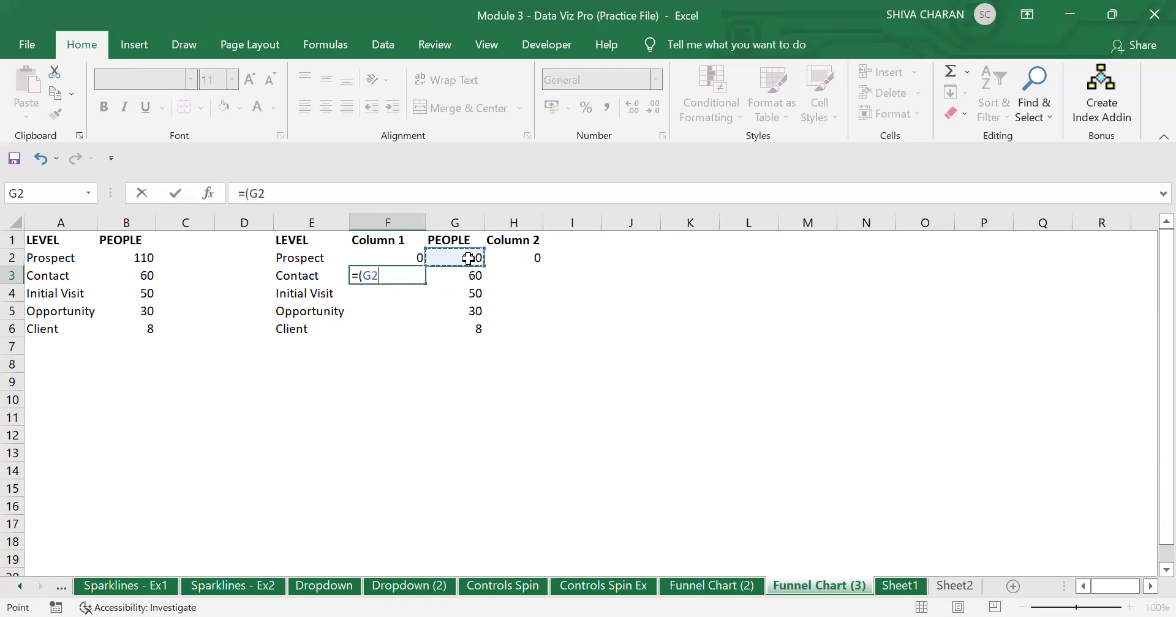
text(=)
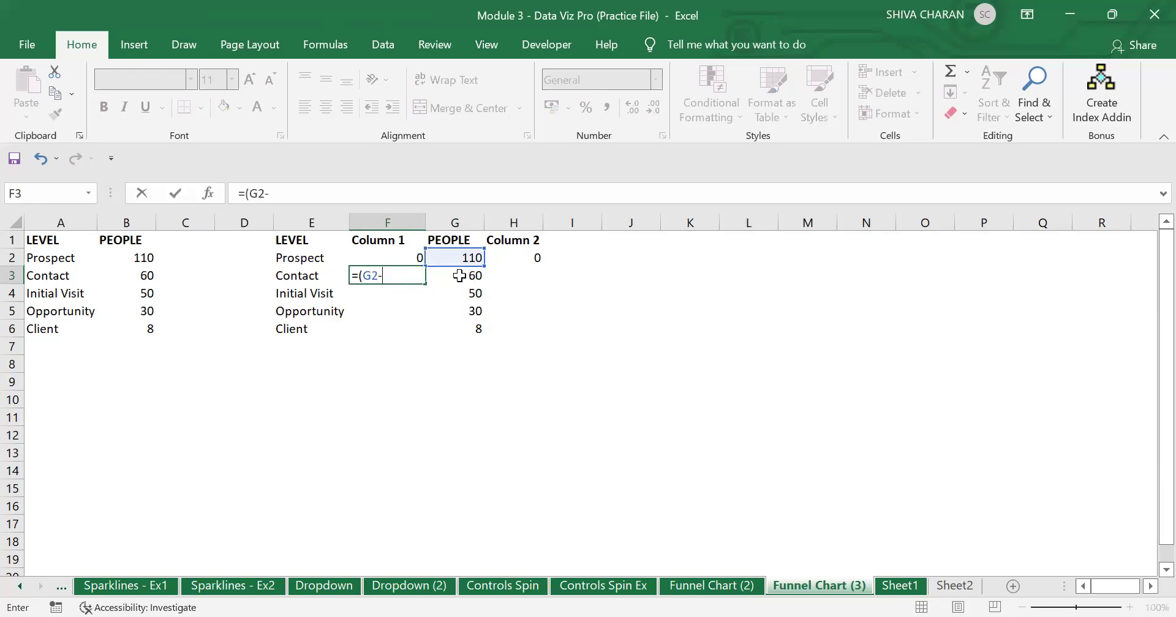
click(454, 275)
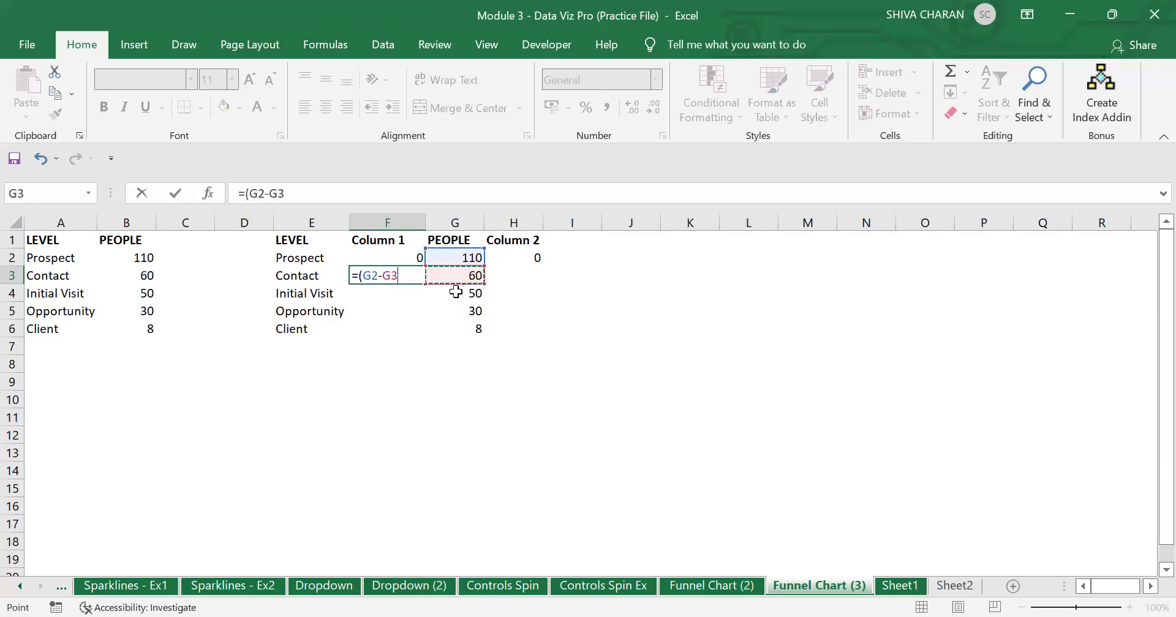
text())
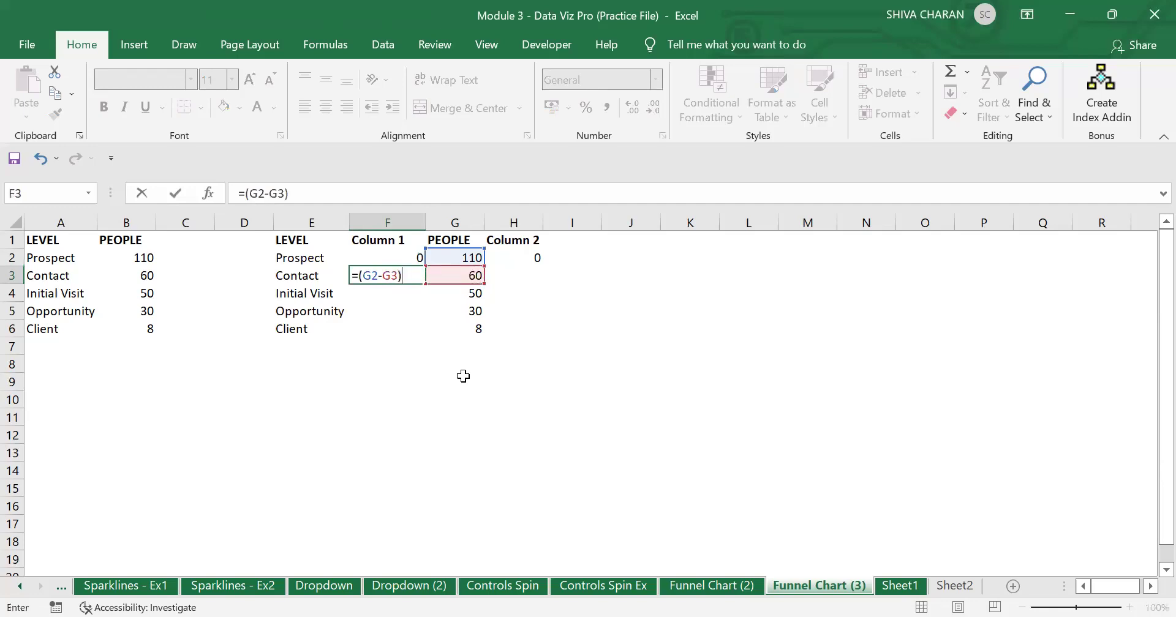
key(Return)
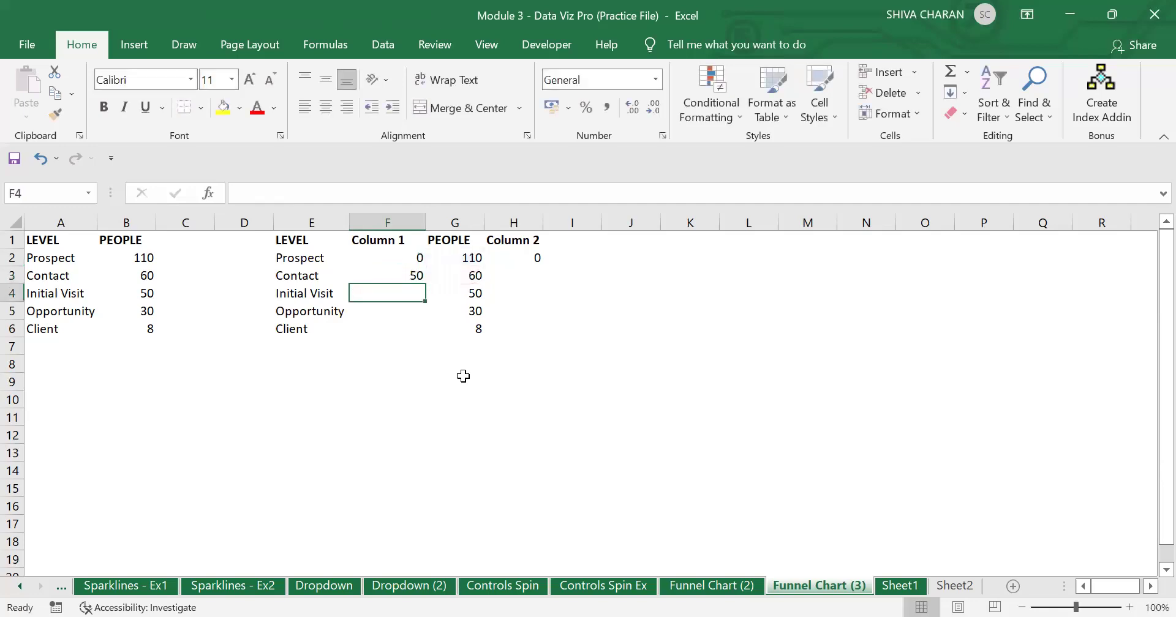
Link the Contact row's Column 2 cell, H3, to its Column 1 value with the formula =F3
click(392, 277)
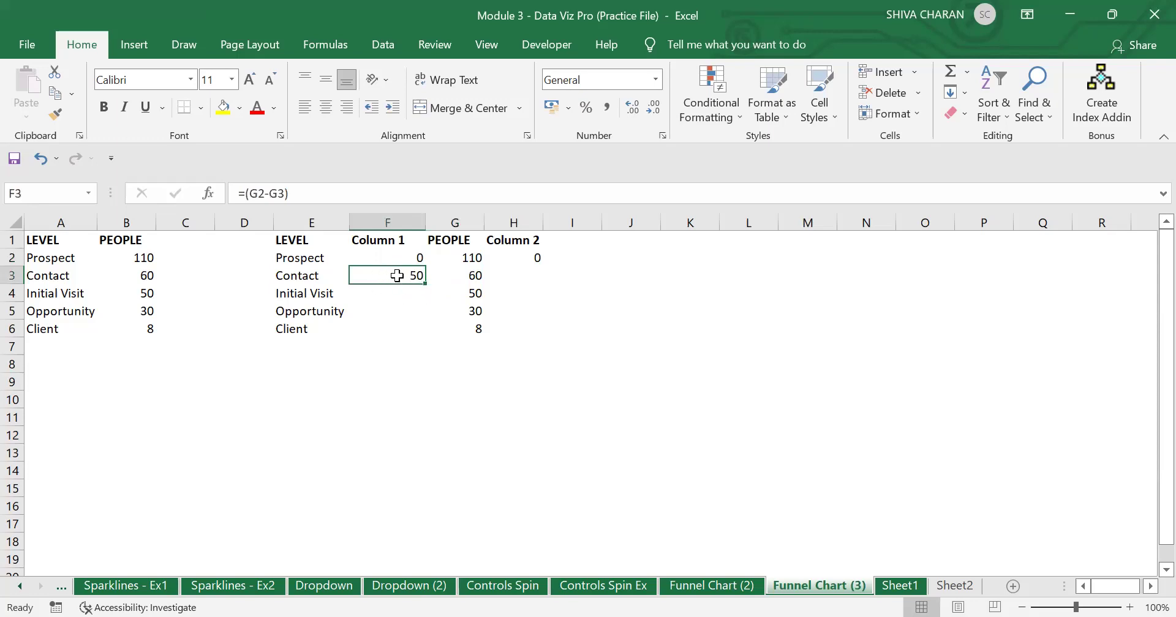
click(511, 276)
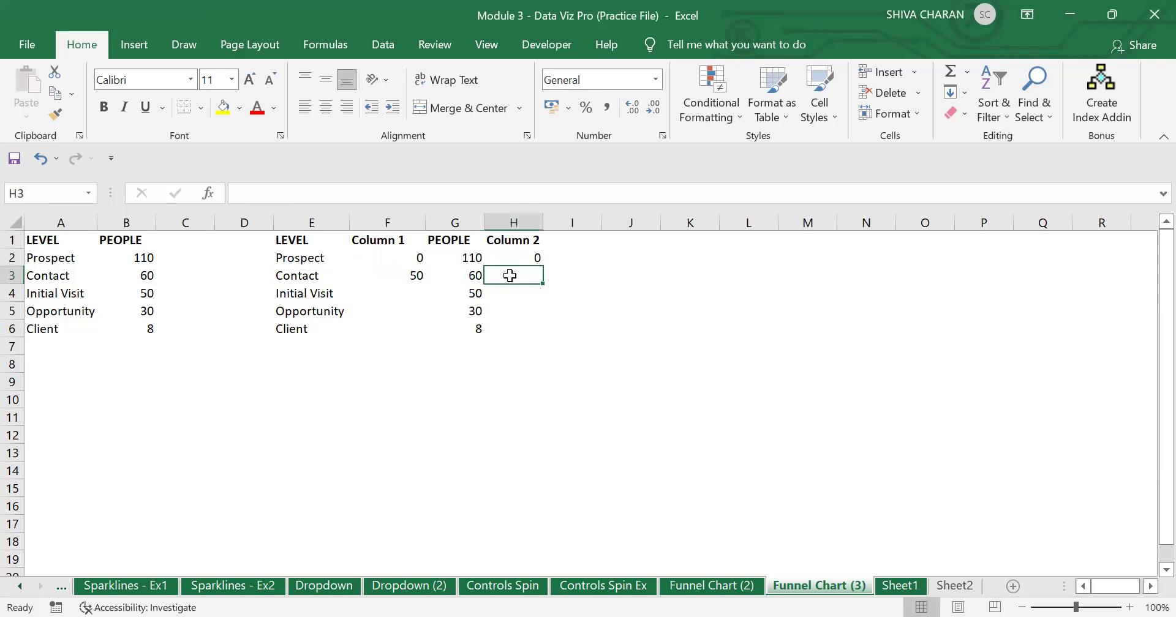
click(410, 273)
key(ctrl+c)
key(Right)
key(Right)
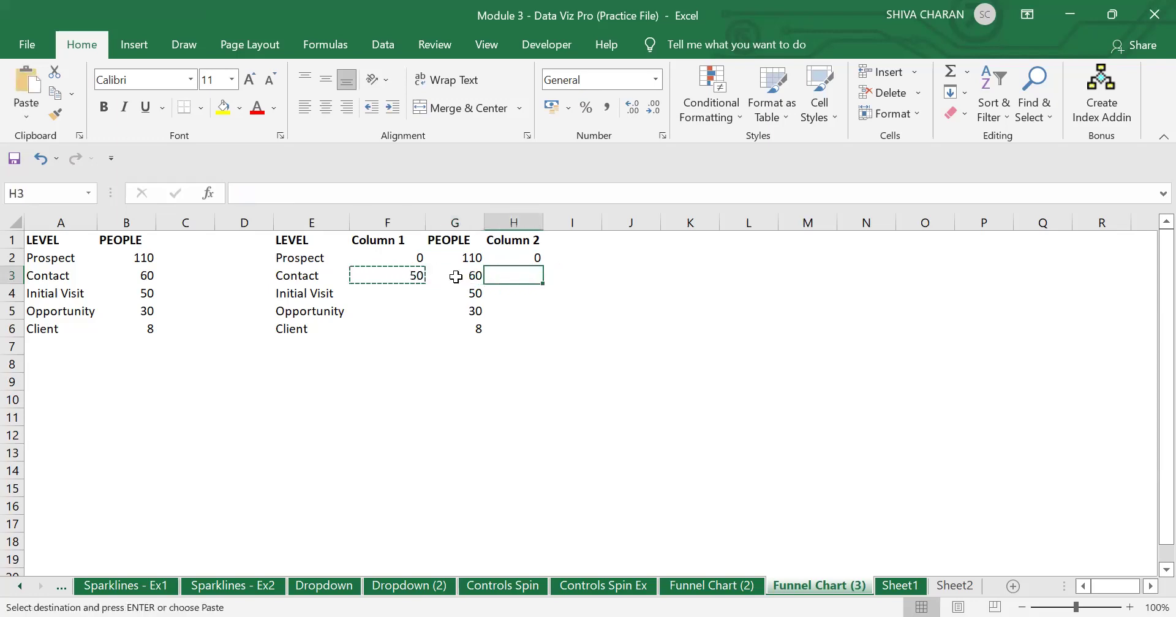
text(=)
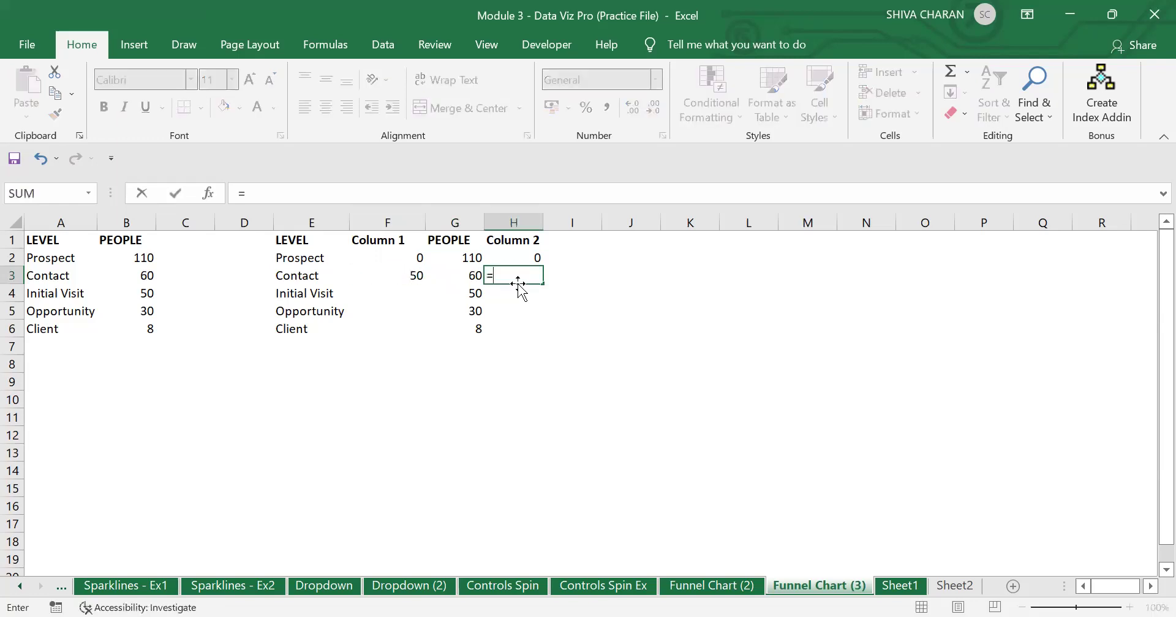
click(402, 274)
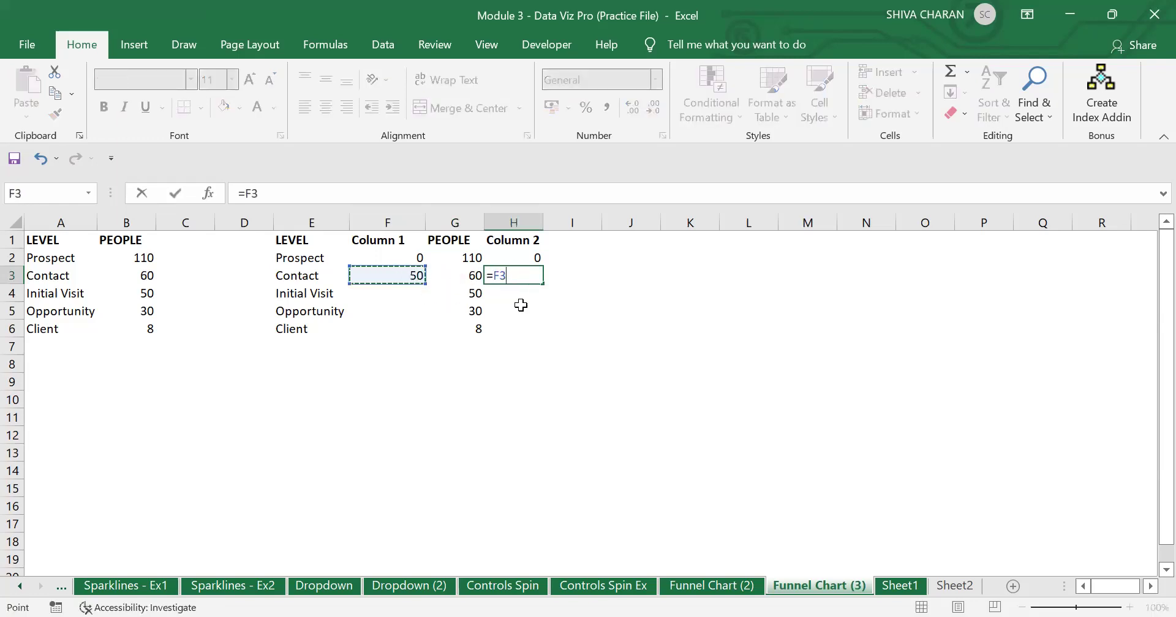
key(Return)
click(518, 270)
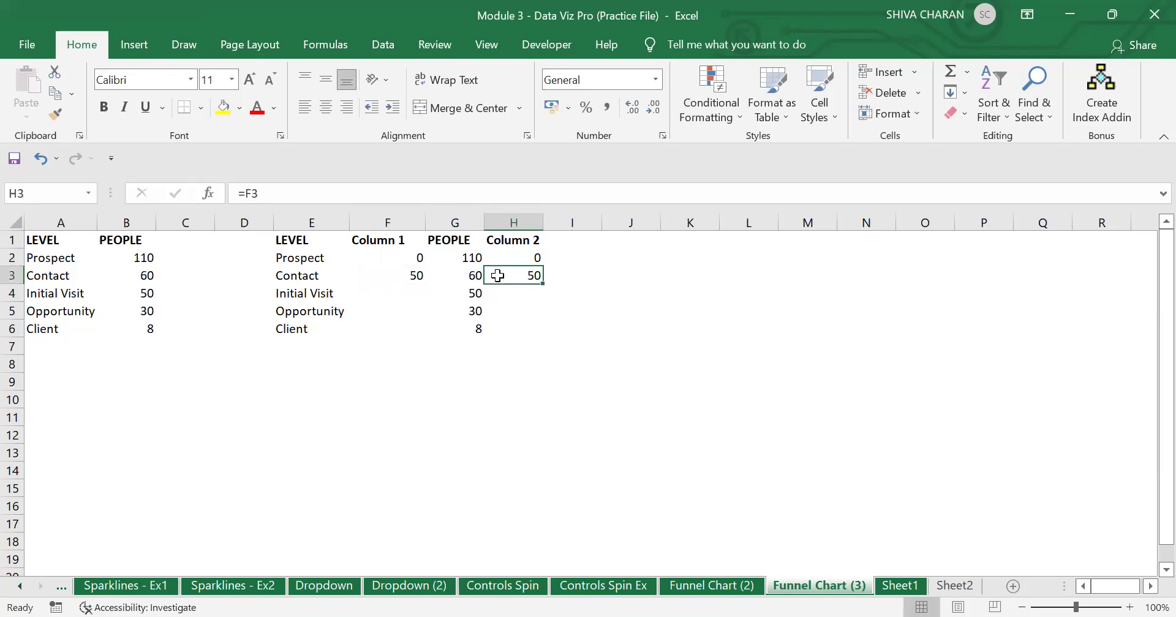
Compare the Contact row's combined total across F3:H3 with the Prospect PEOPLE value in G2
drag(487, 277, 411, 276)
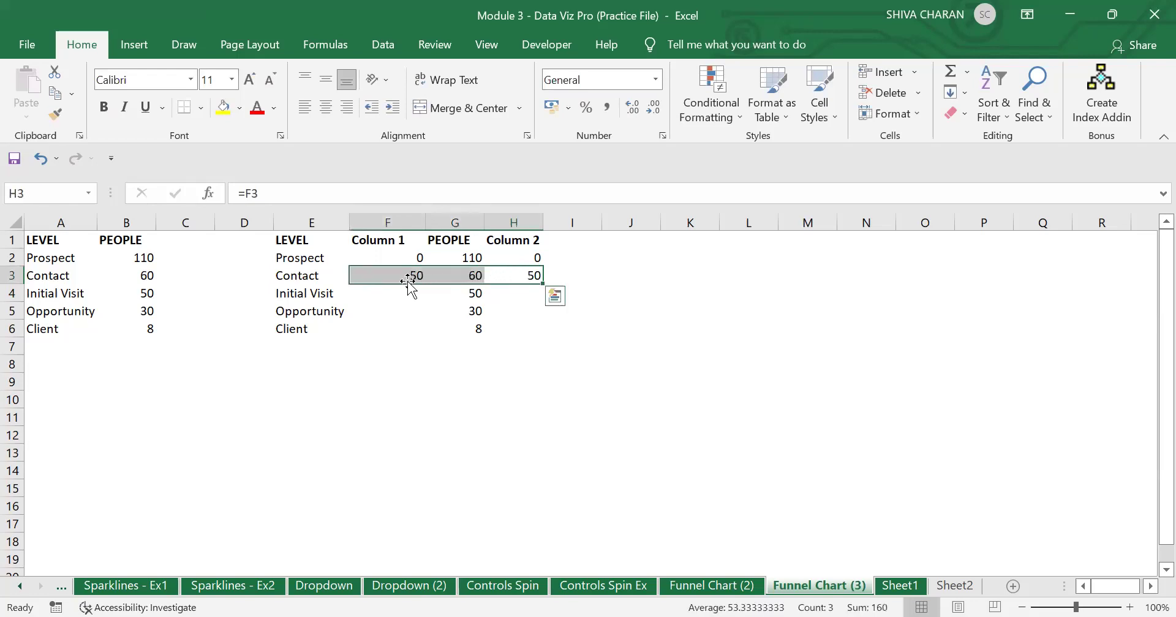
key(shift+Right)
click(509, 275)
click(460, 257)
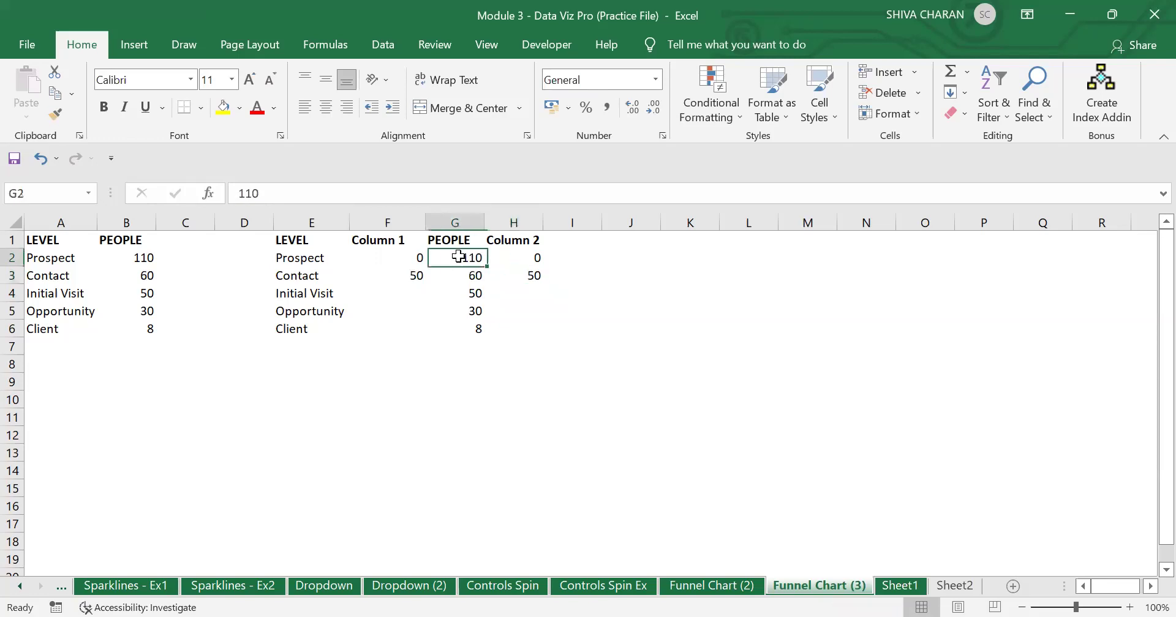
drag(377, 272, 520, 278)
click(470, 259)
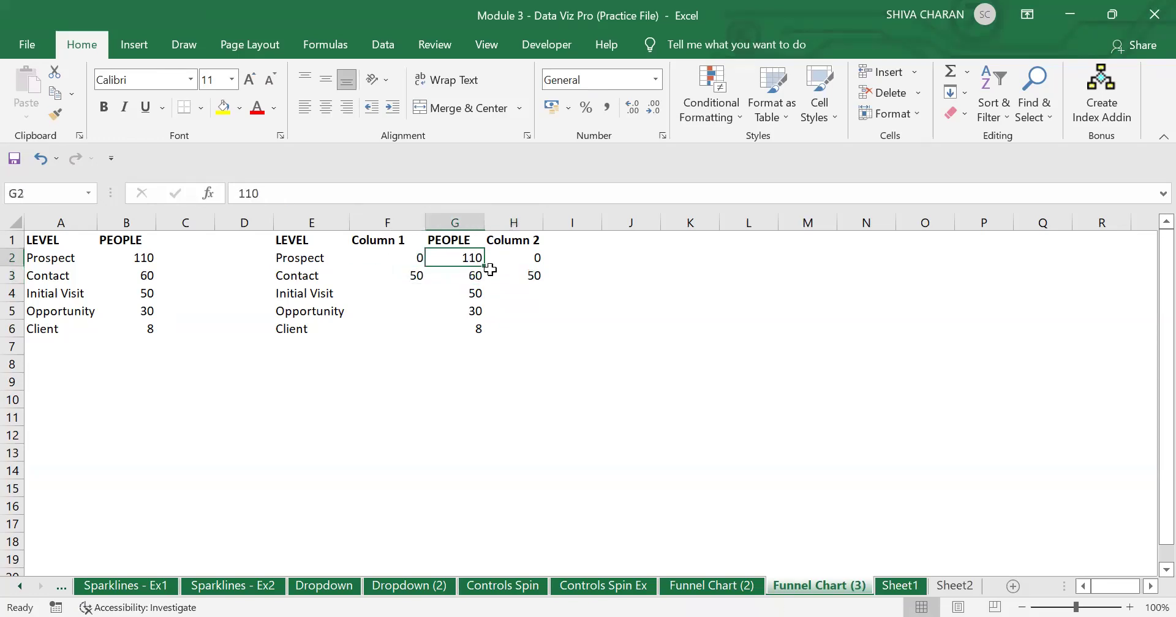
Clear the Contact row's Column 2 cell, H3, and change the Column 1 formula in F3 to =(G2-G3)/2
click(533, 275)
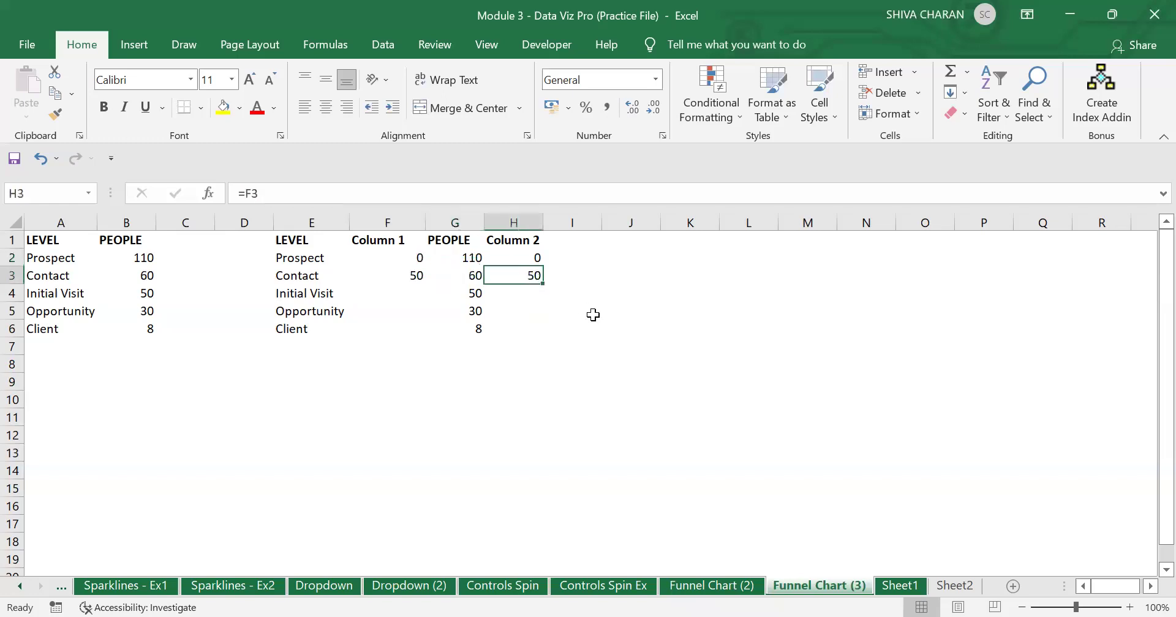
key(Delete)
click(388, 275)
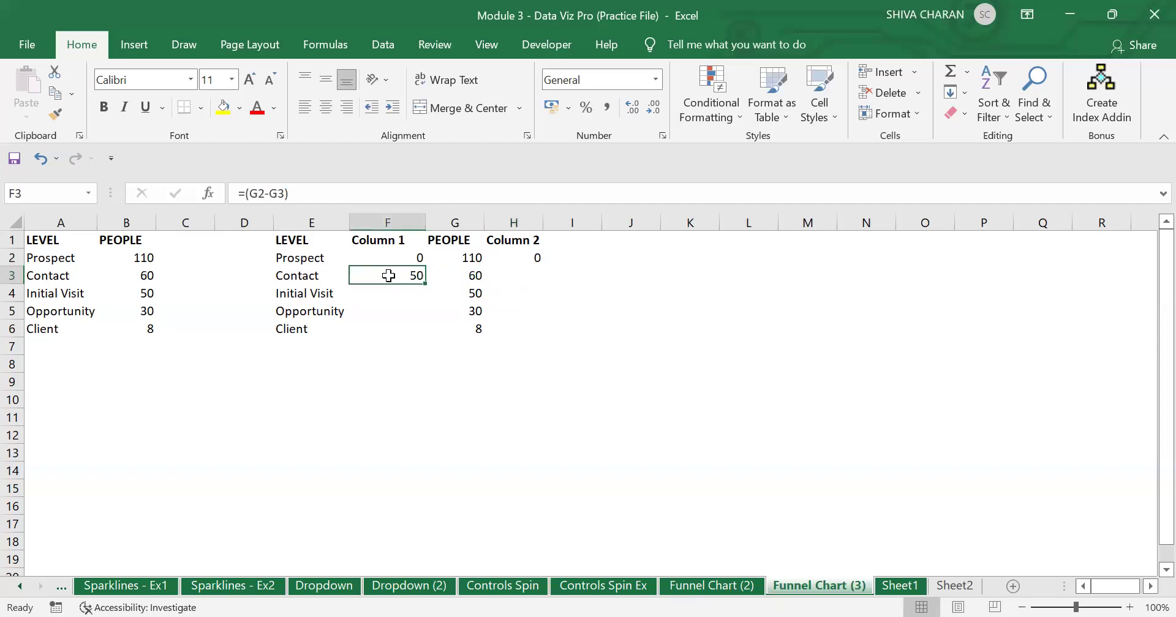
double_click(397, 278)
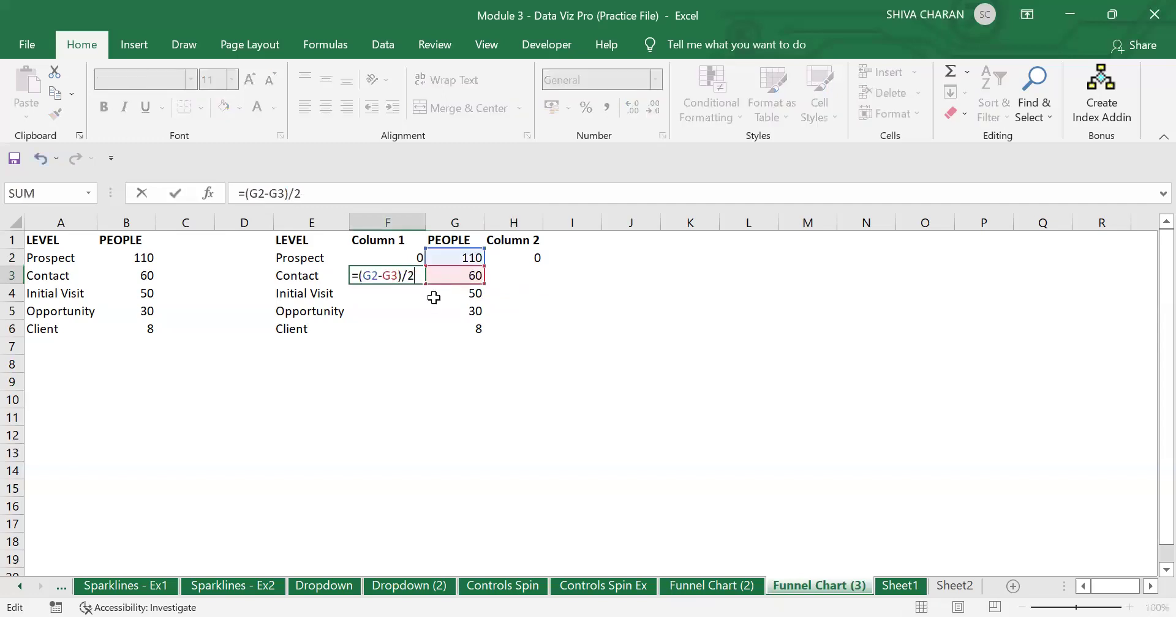
key(Return)
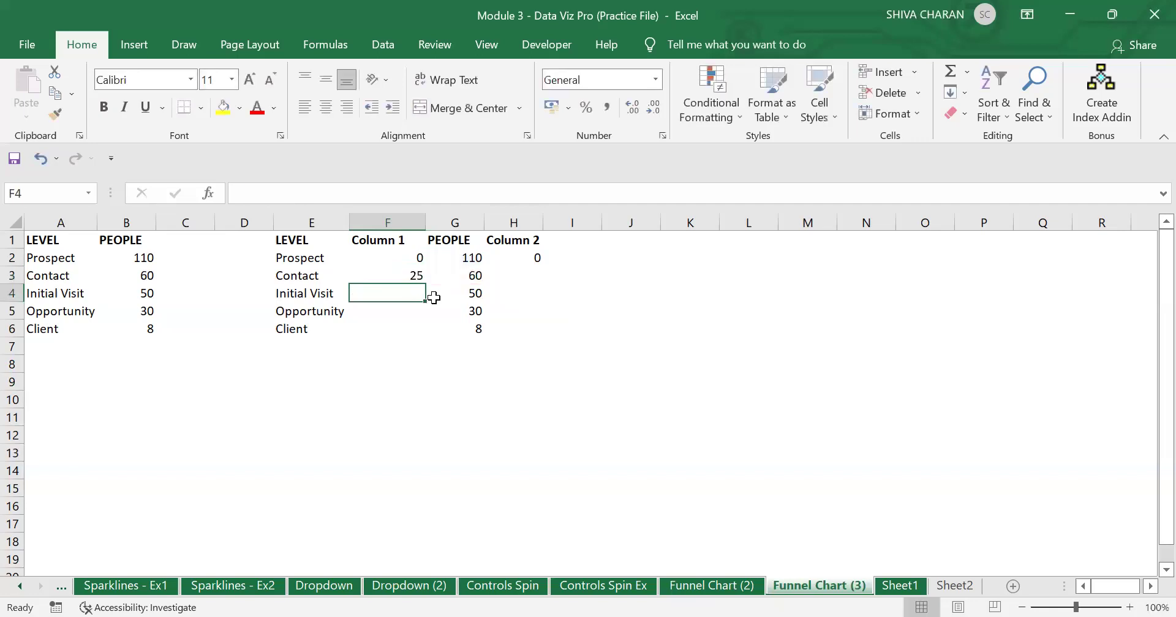
click(403, 272)
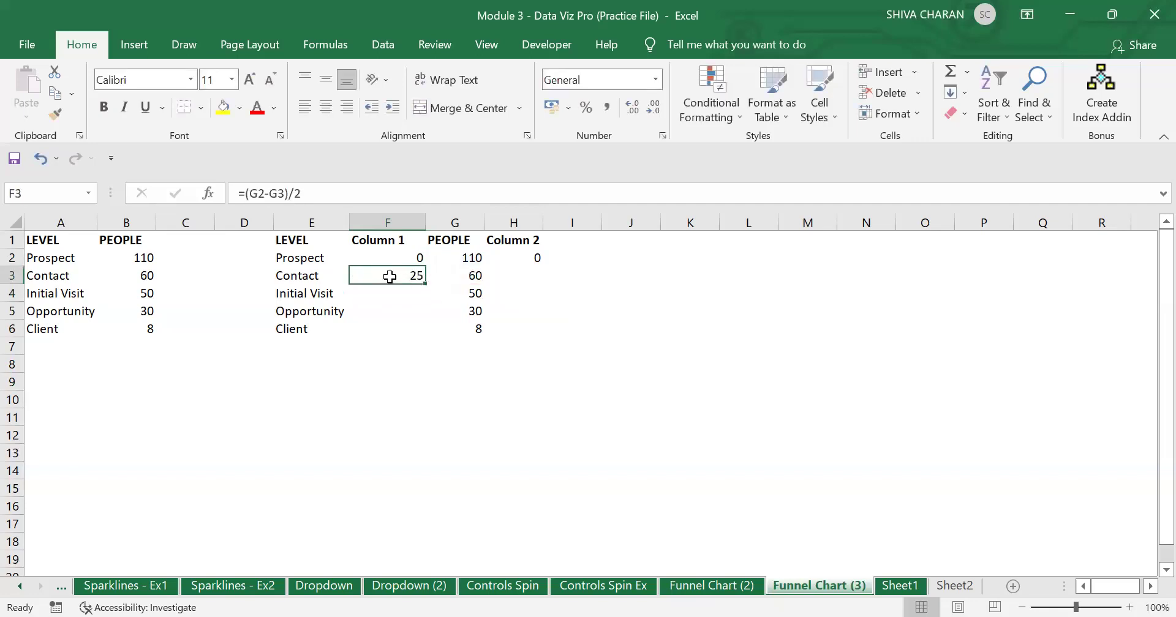
Re-enter =F3 in the Contact row's Column 2 cell, H3, and check the row's total across F3:H3
click(528, 275)
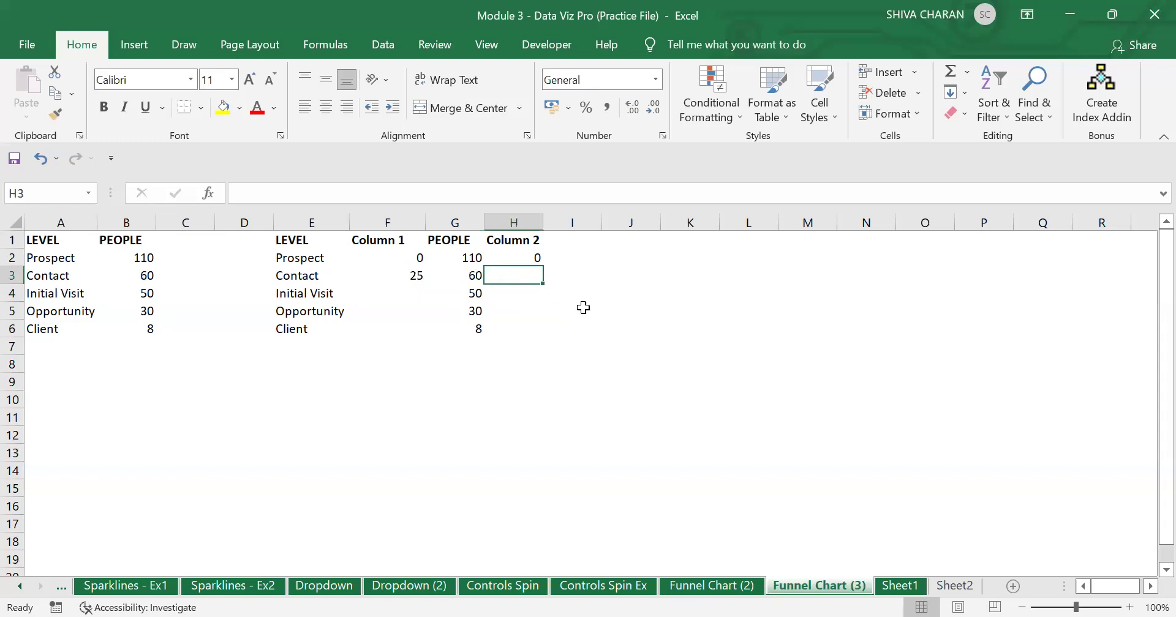
text(=)
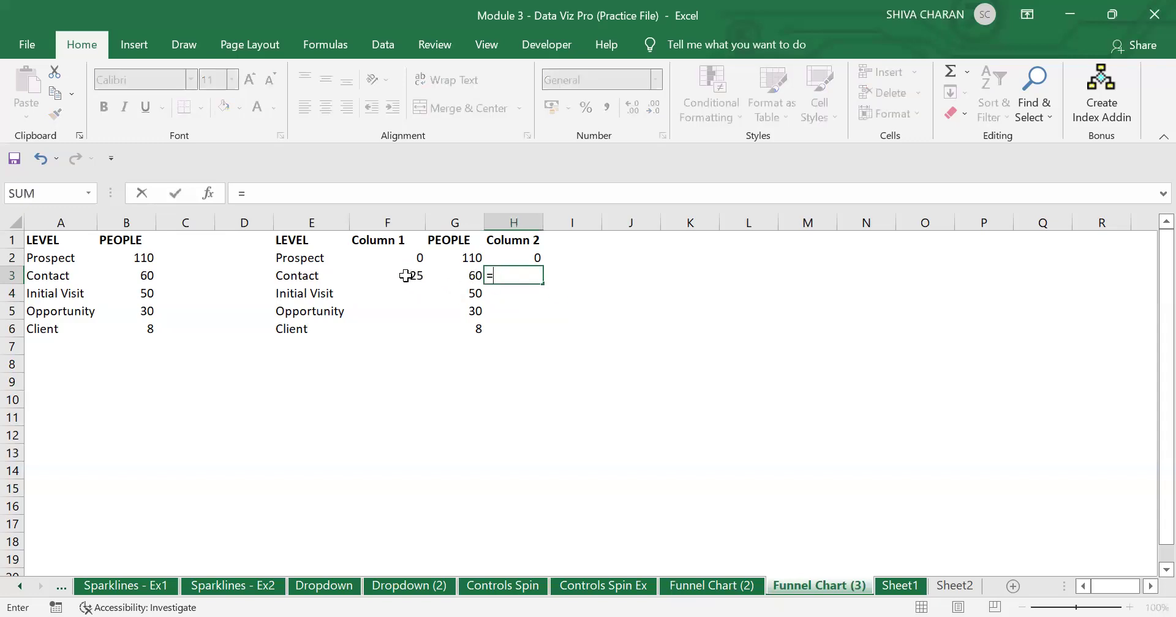
click(377, 275)
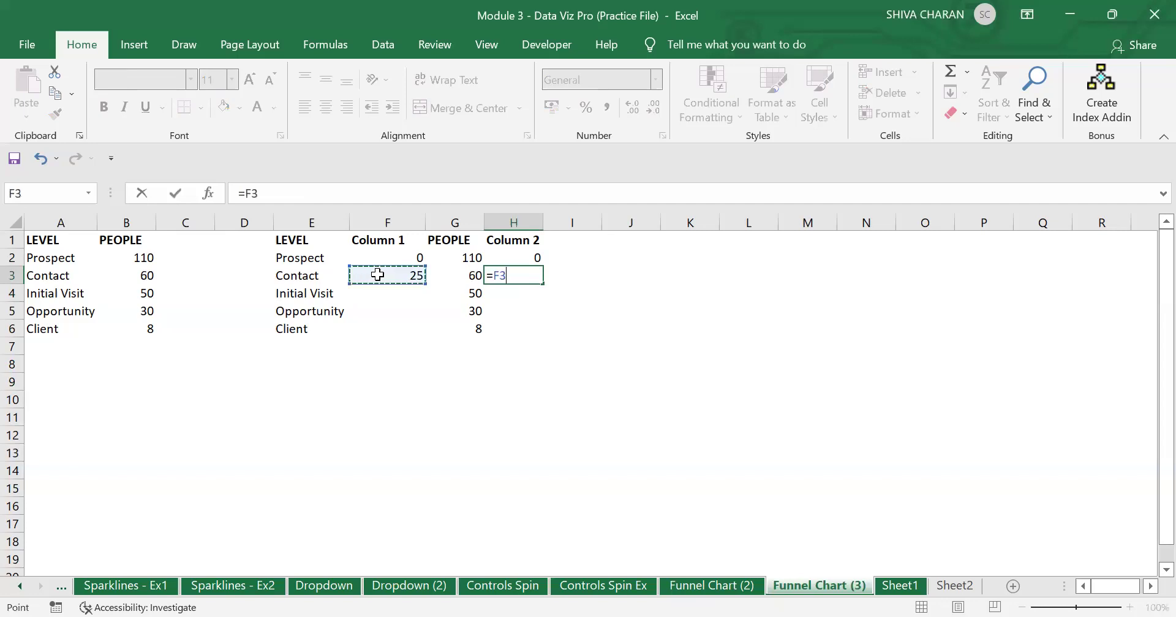
key(Return)
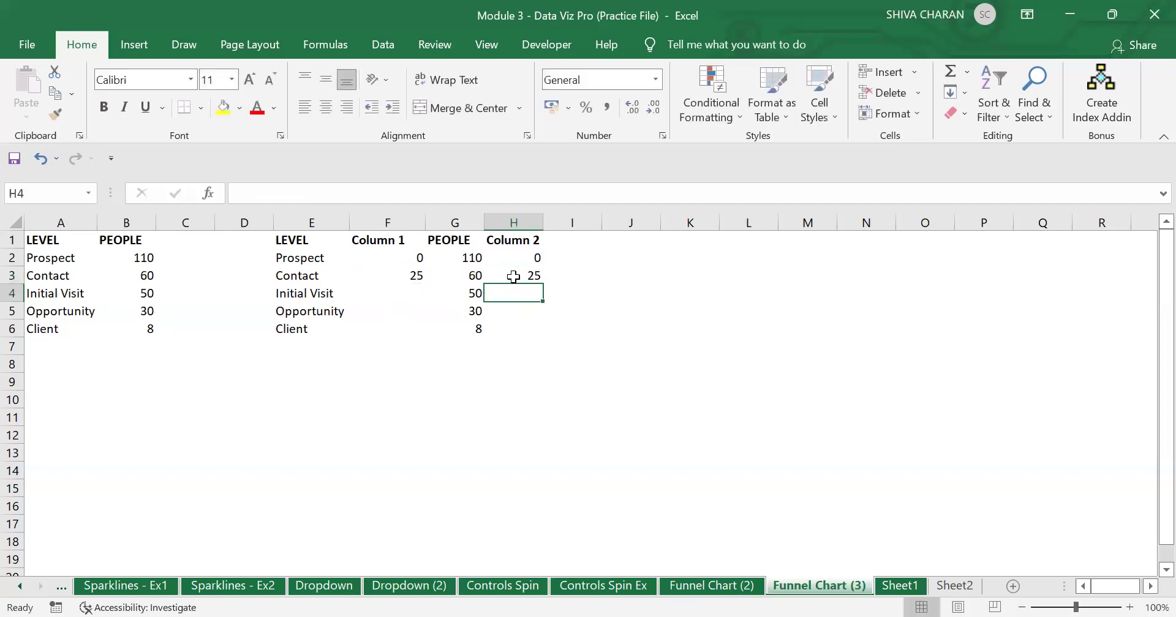
click(516, 275)
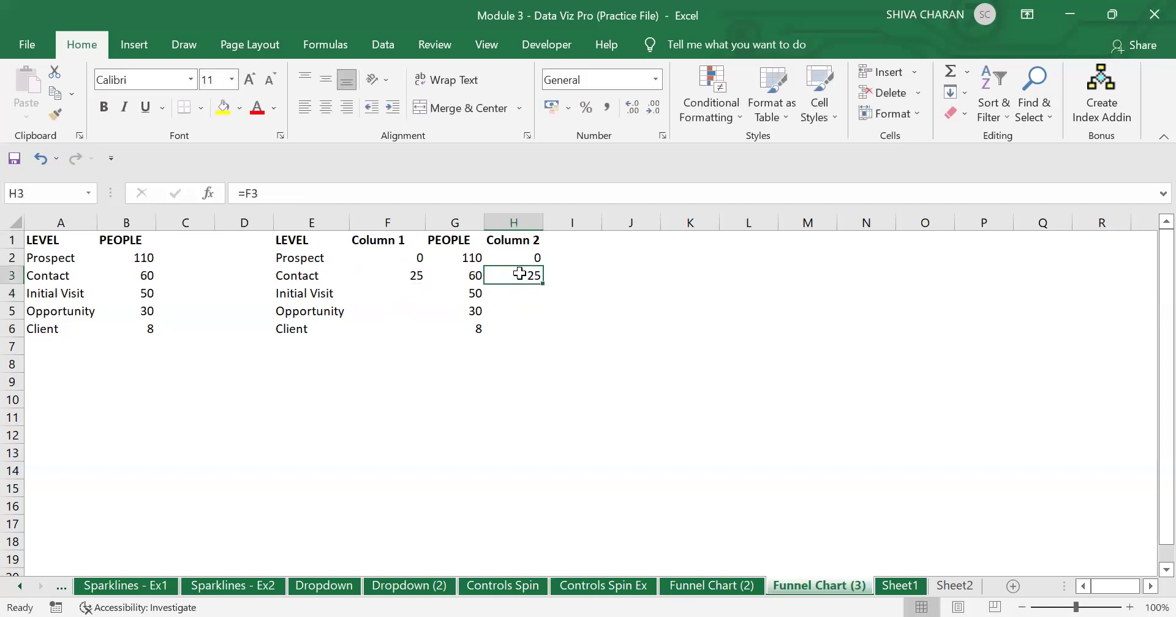
drag(520, 274, 412, 274)
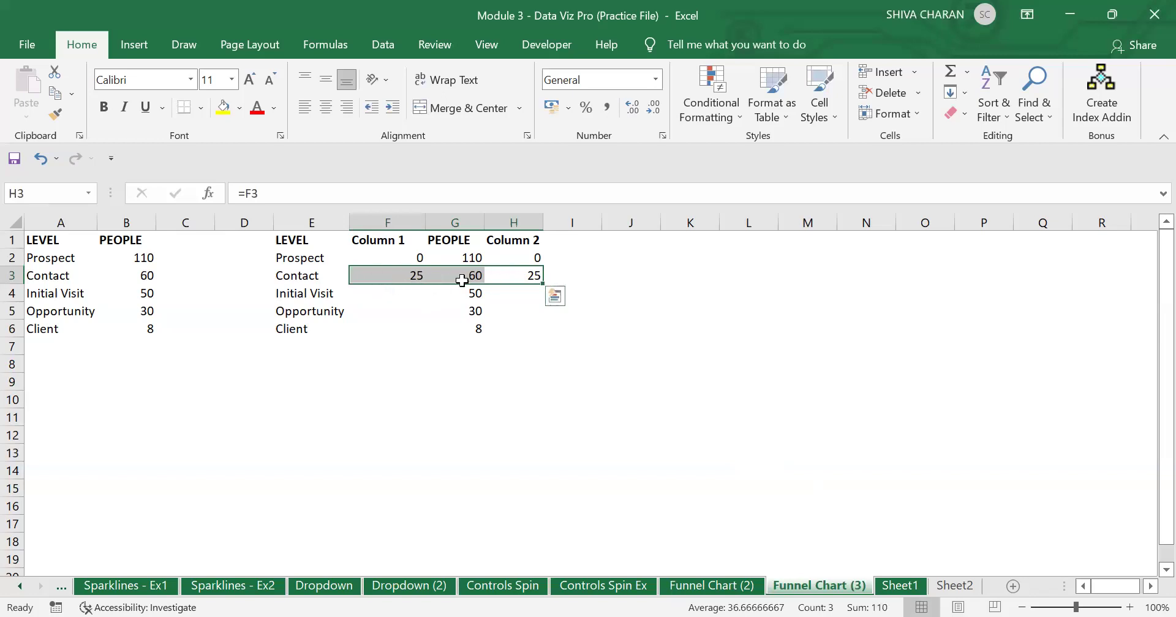
Fill the Column 1 formula from F3 down to F6 for the Initial Visit, Opportunity and Client rows
drag(384, 293, 387, 325)
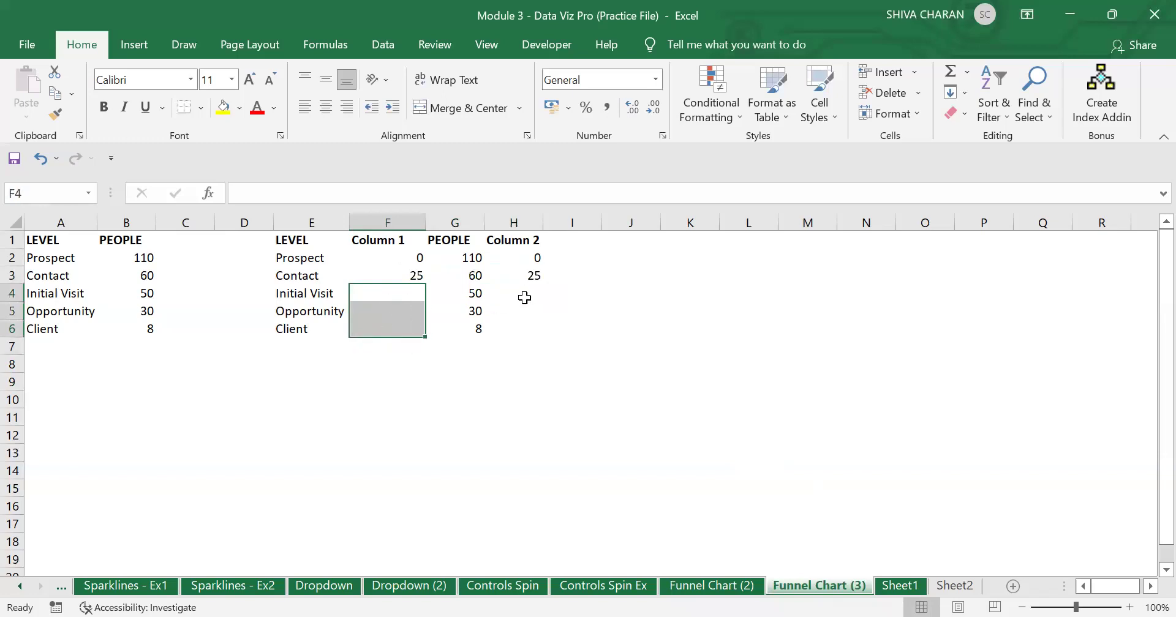
drag(528, 293, 528, 328)
click(413, 296)
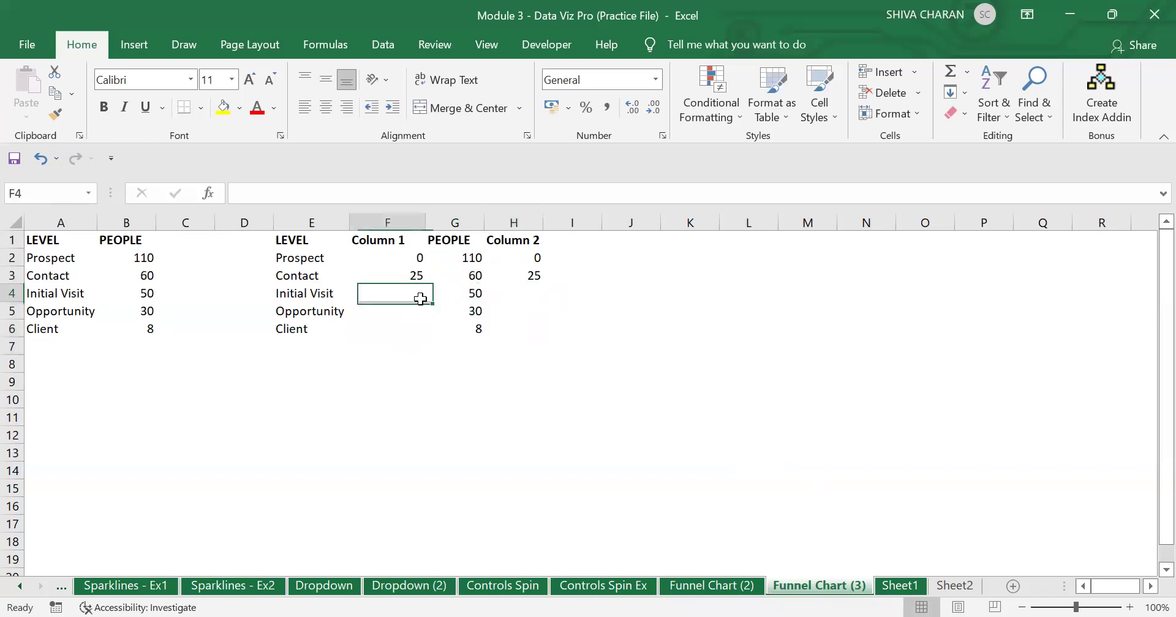
click(402, 272)
click(389, 294)
click(403, 271)
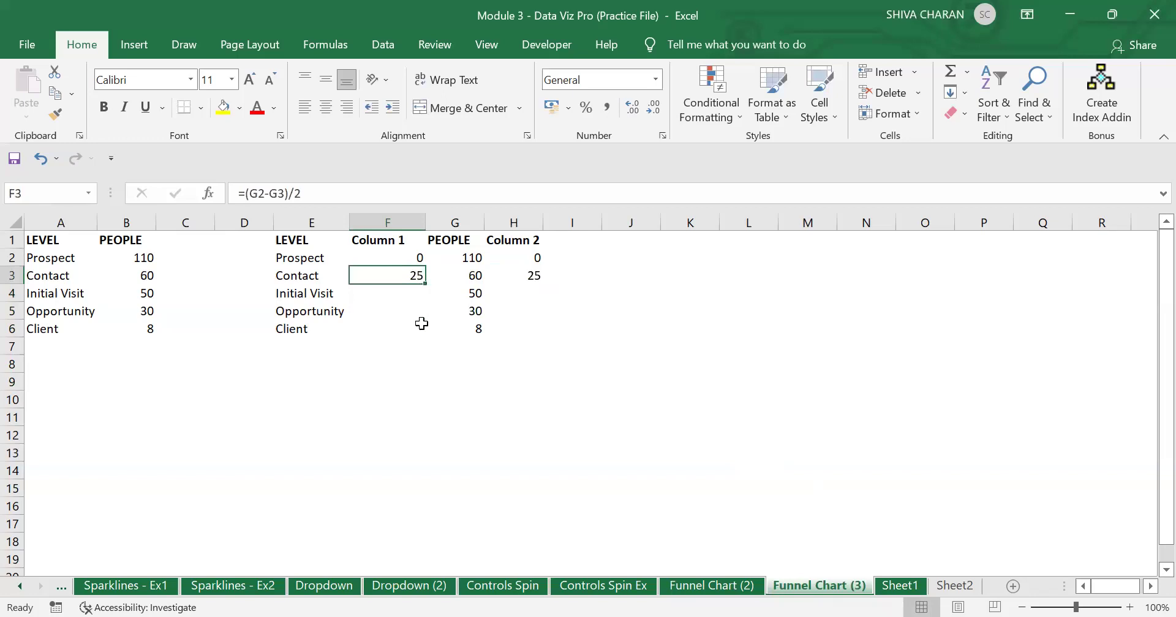
drag(428, 287, 430, 337)
click(404, 290)
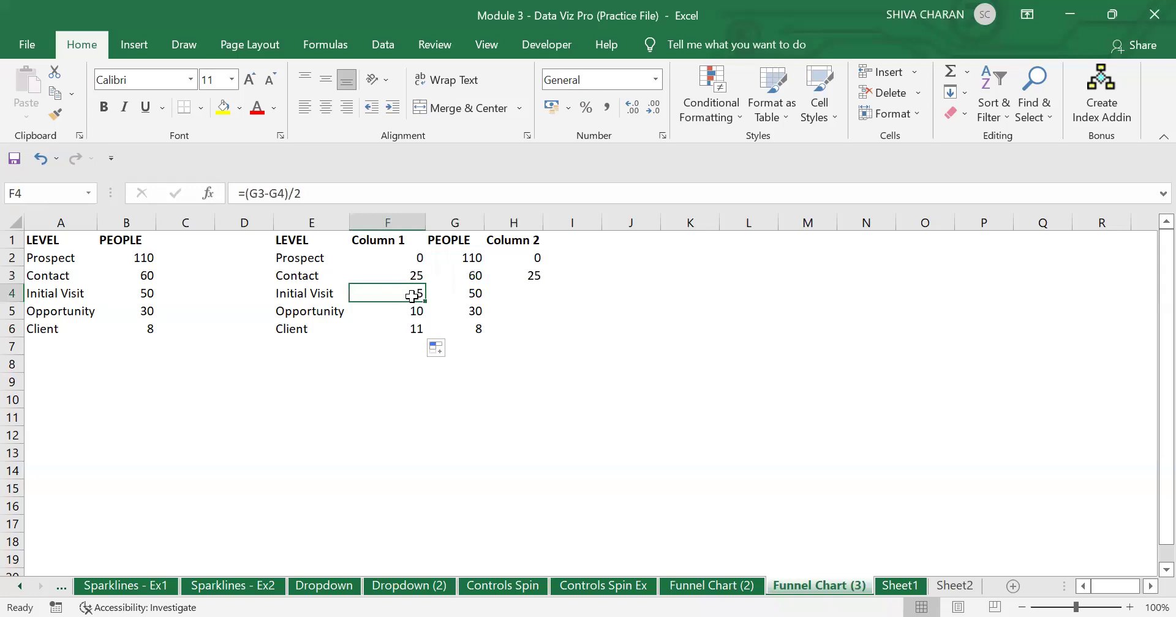
Enter =F4 in the Initial Visit row's Column 2 cell, H4
click(525, 295)
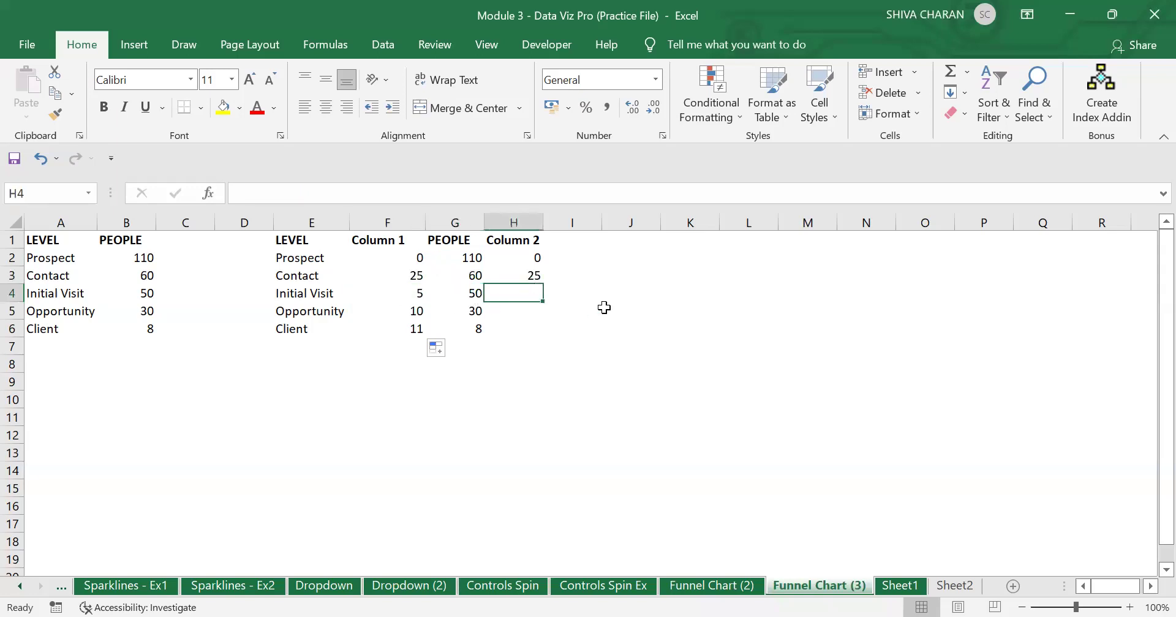
text(=)
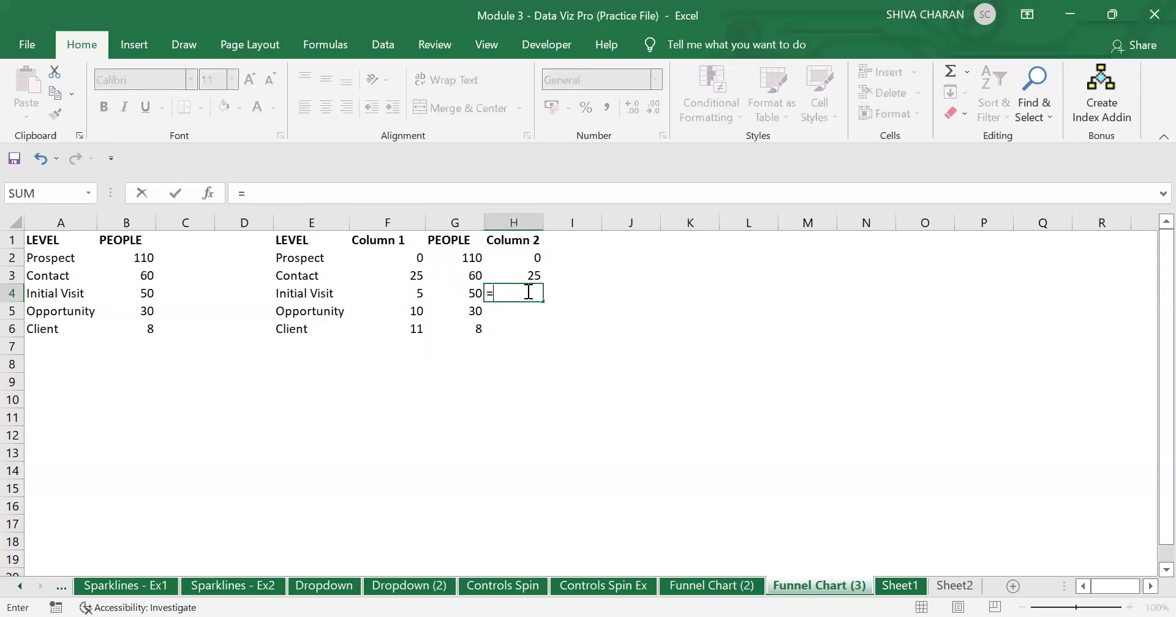
click(412, 288)
key(Return)
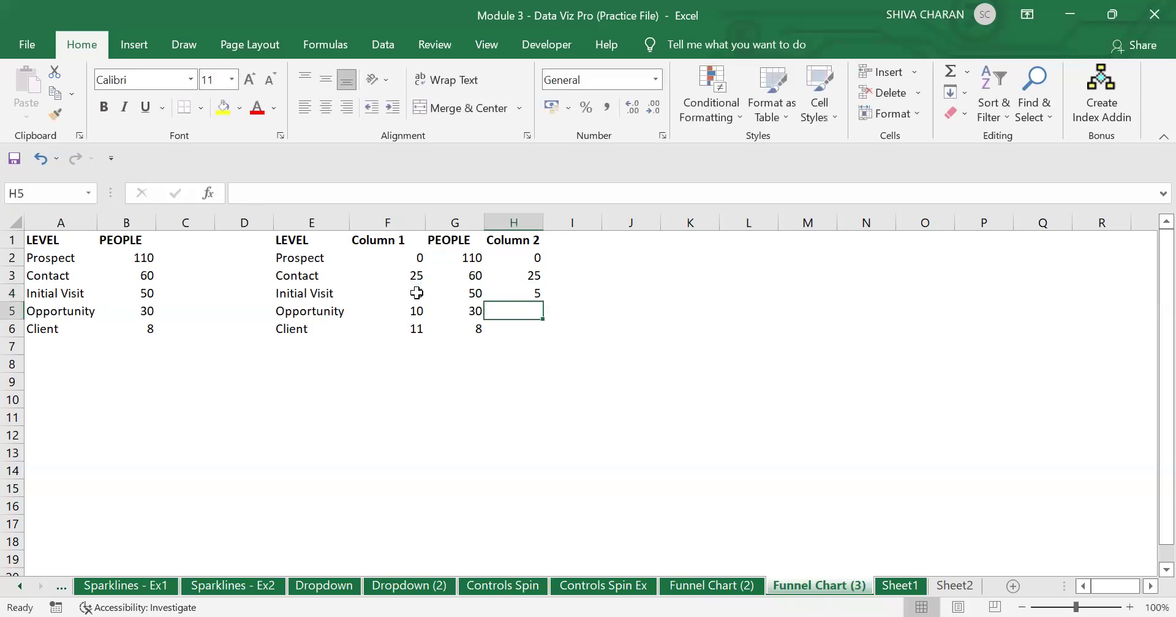
Check the Initial Visit row's total across F4:H4 and inspect which PEOPLE cells the formulas in F4 and F5 reference
drag(414, 292, 503, 294)
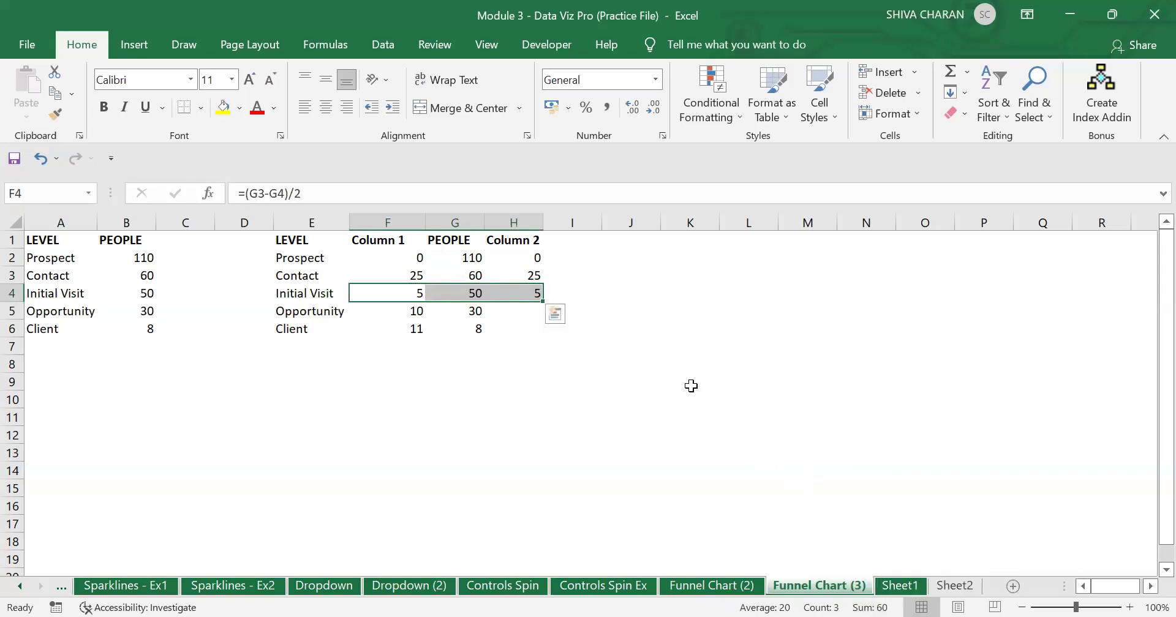
click(452, 378)
click(402, 295)
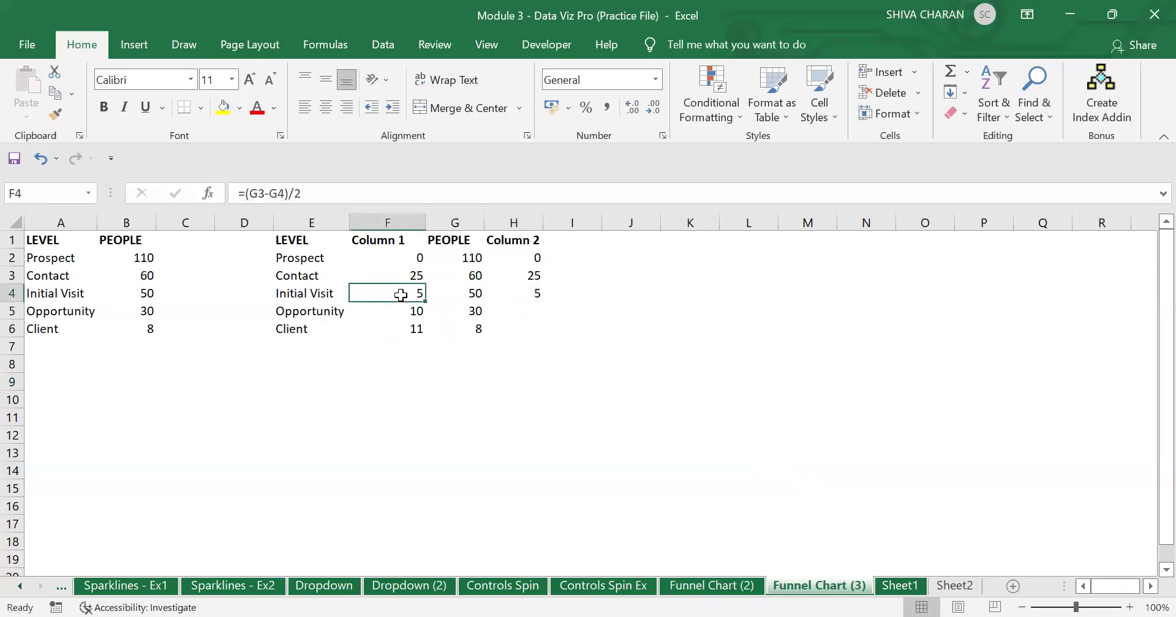
double_click(398, 292)
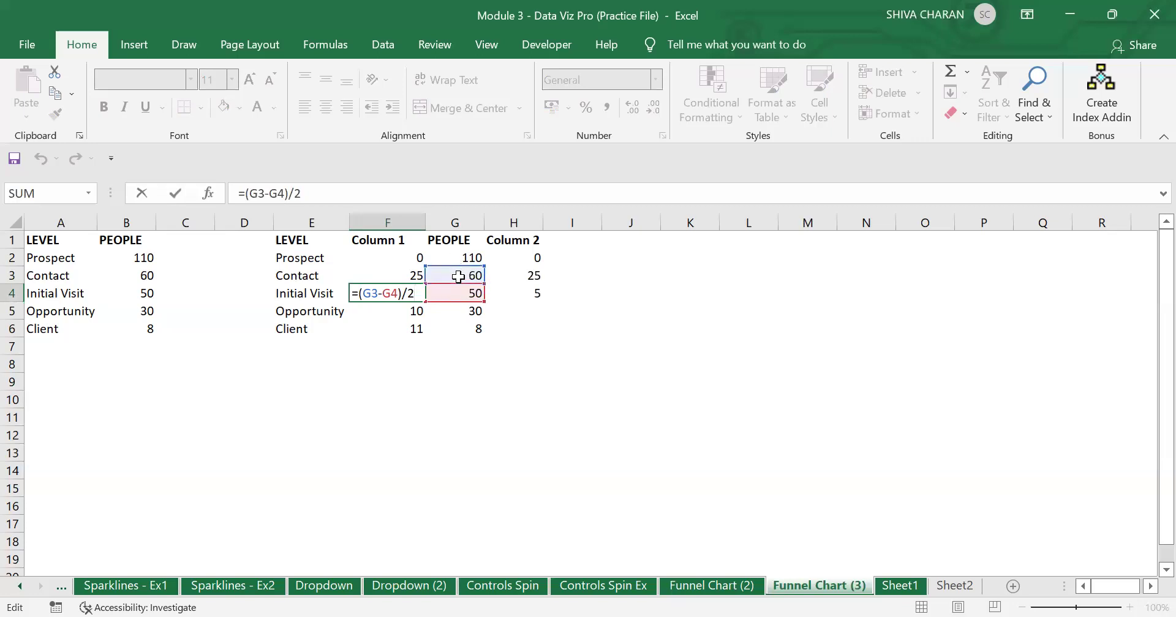
key(Tab)
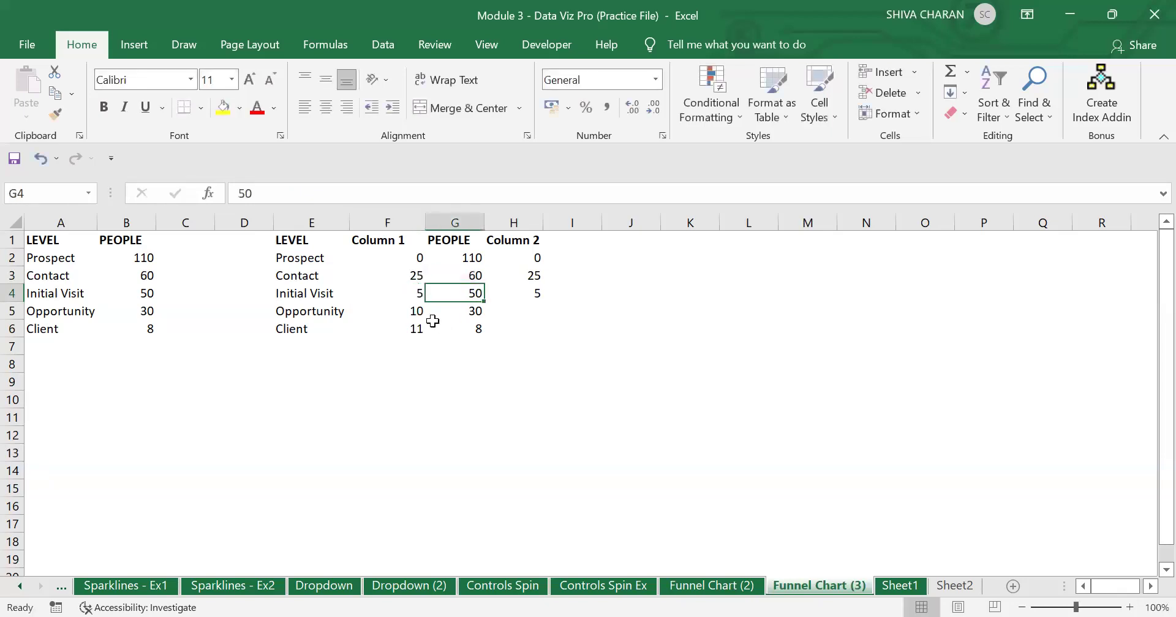
double_click(410, 309)
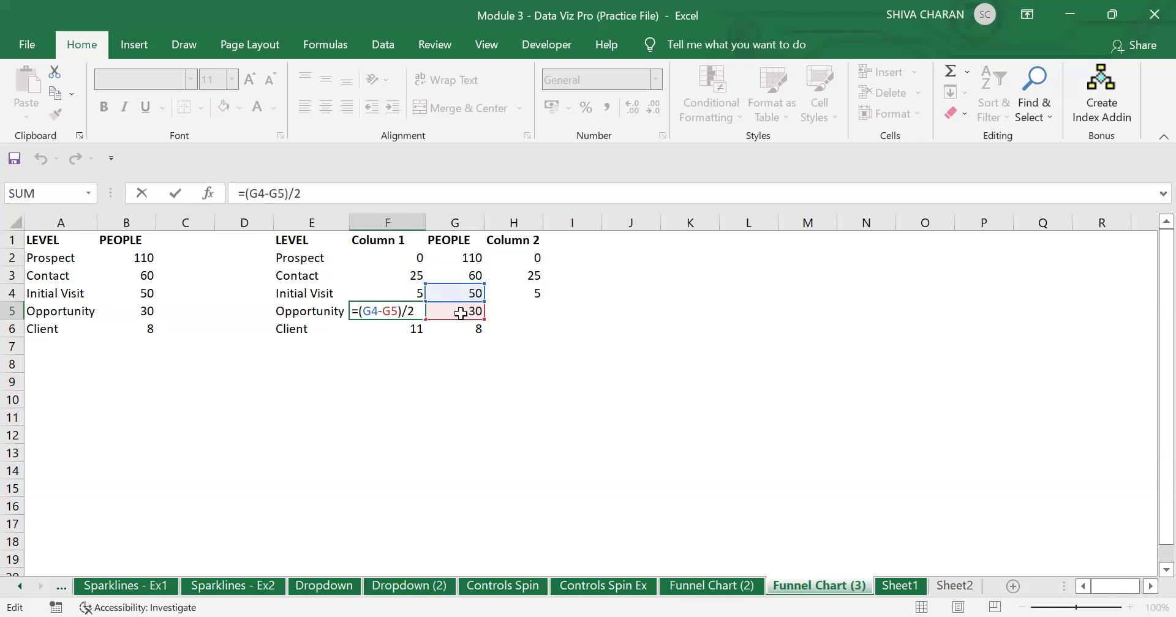
key(Tab)
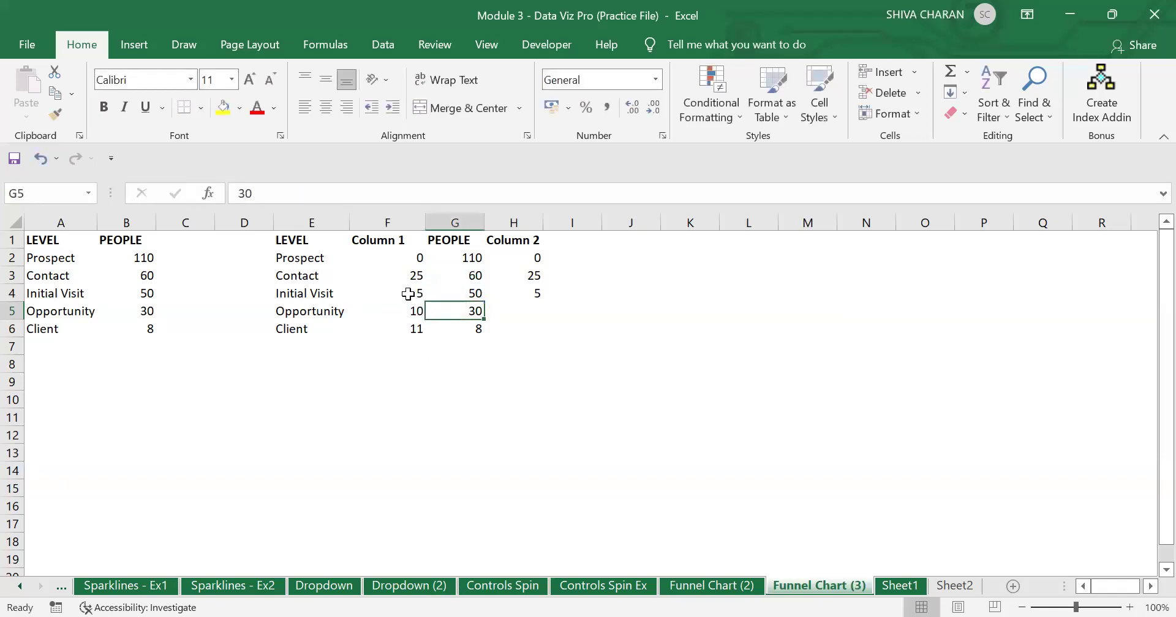
Clear the copied Column 1 formulas in F4:F6 and the Initial Visit row's Column 2 cell, H4
drag(408, 295, 413, 328)
key(Delete)
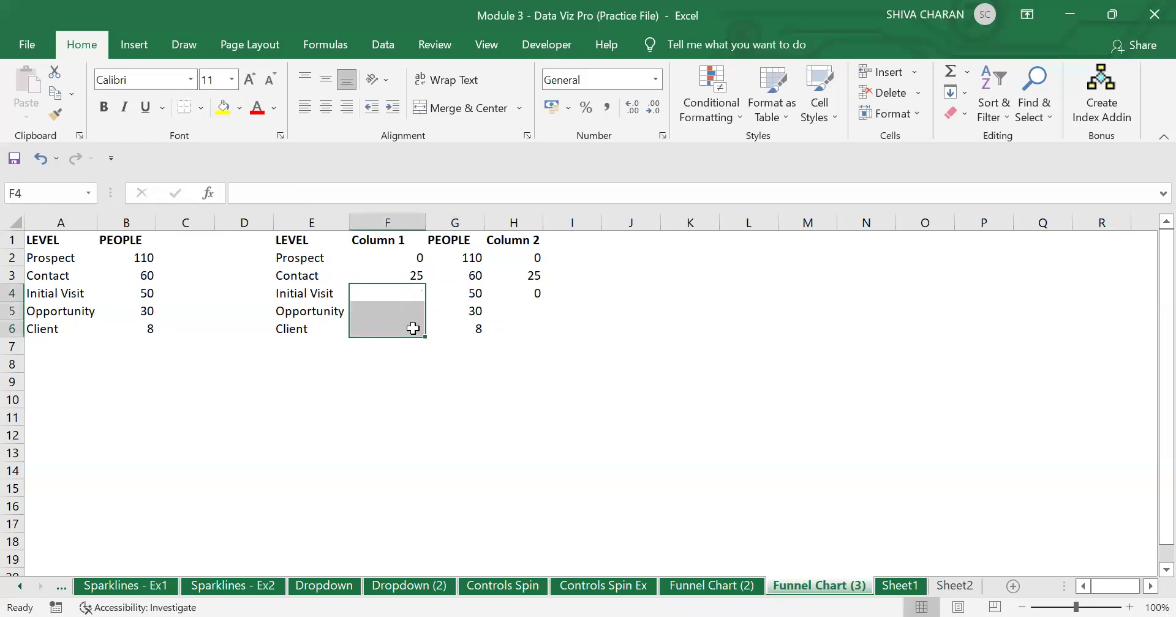
click(528, 291)
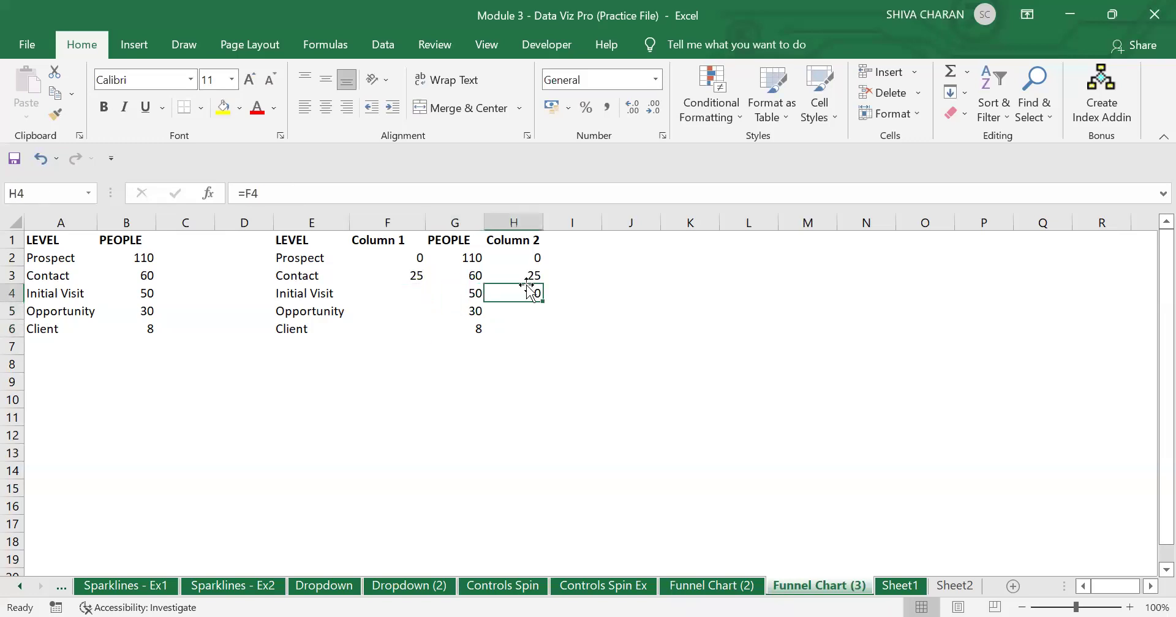
Make the Prospect reference absolute in the Contact row's Column 1 formula, changing F3 to =($G$2-G3)/2
double_click(404, 275)
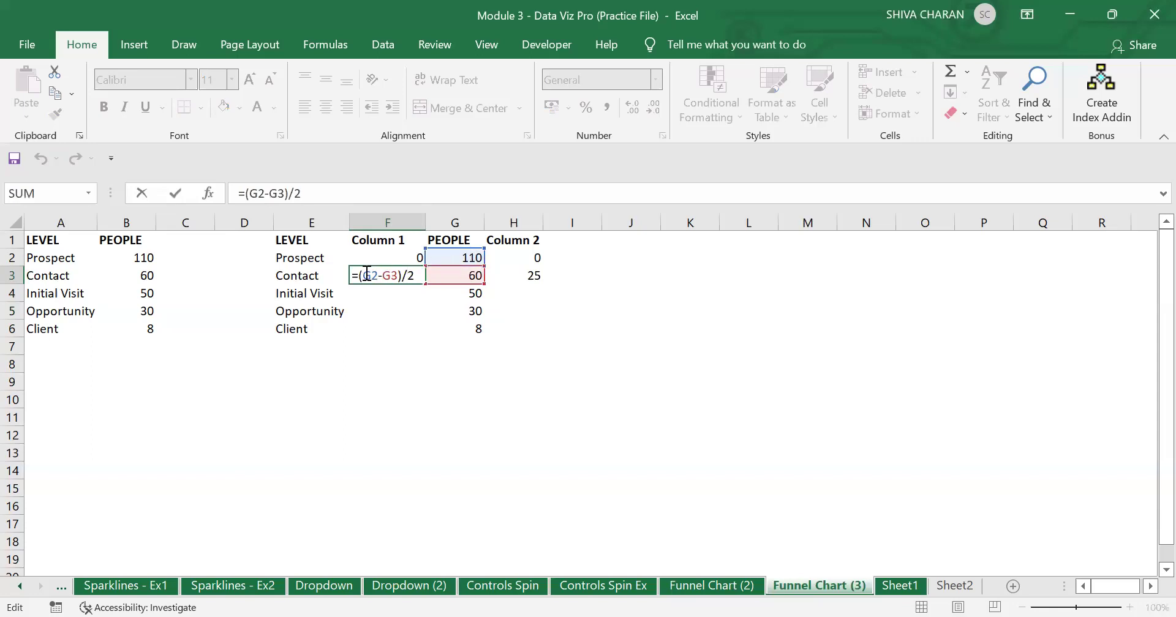
text($G)
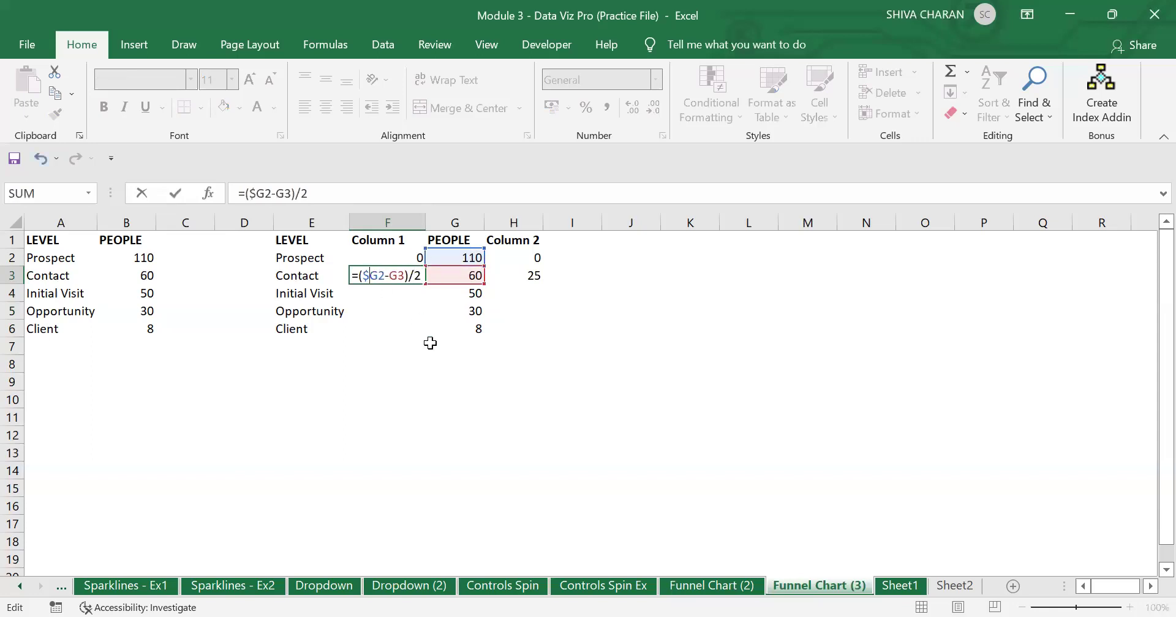
text($)
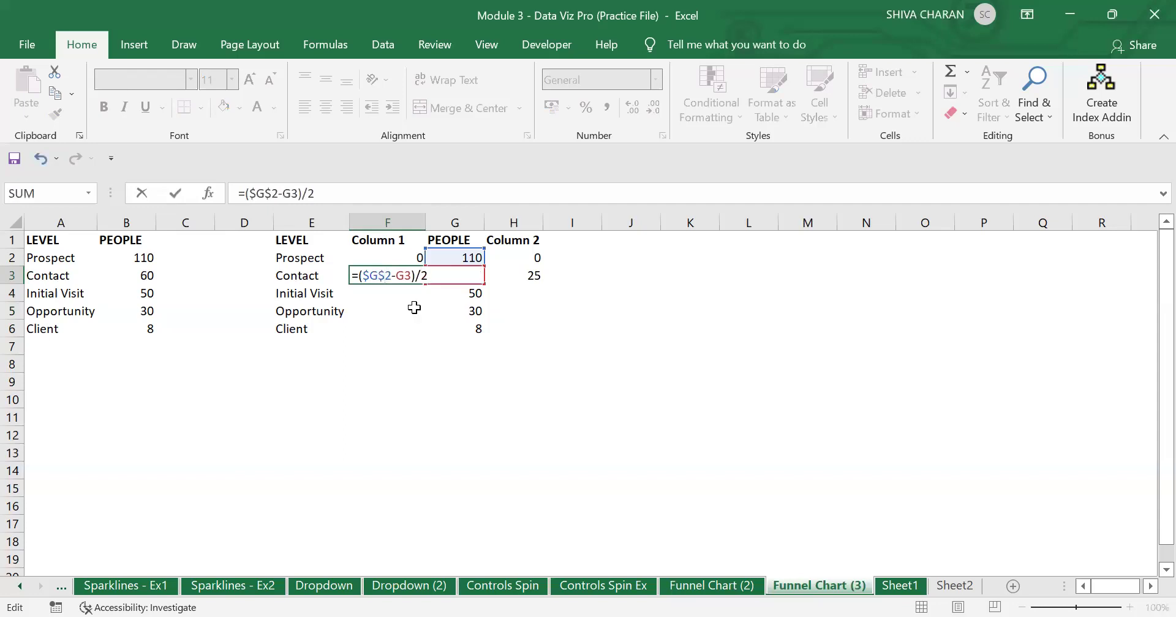
drag(392, 275, 364, 276)
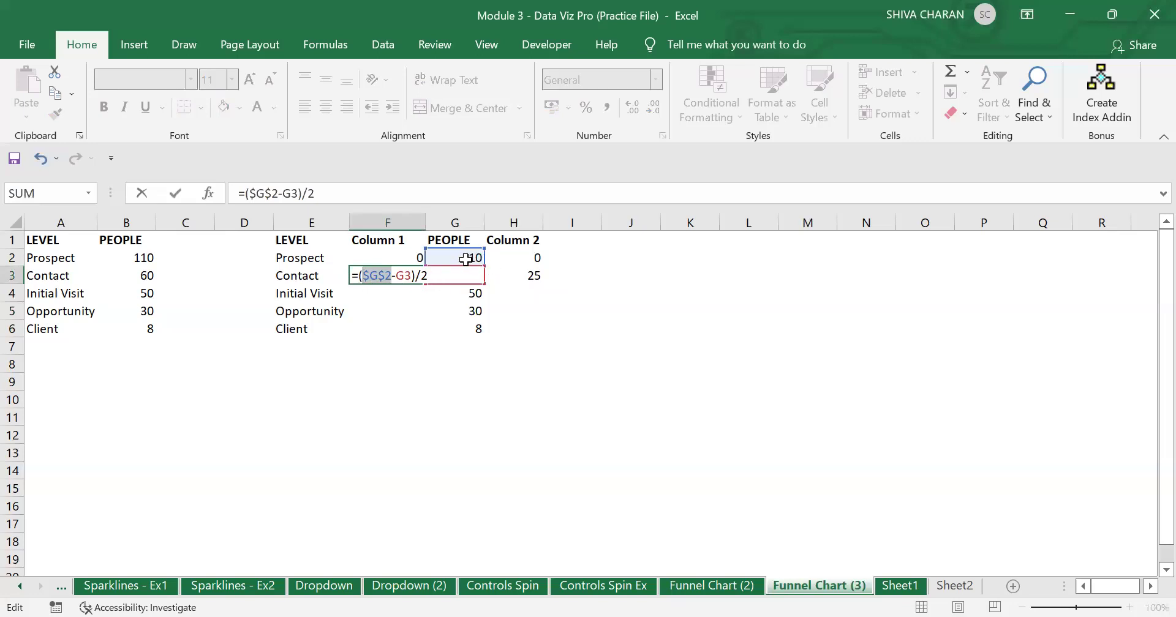
key(Tab)
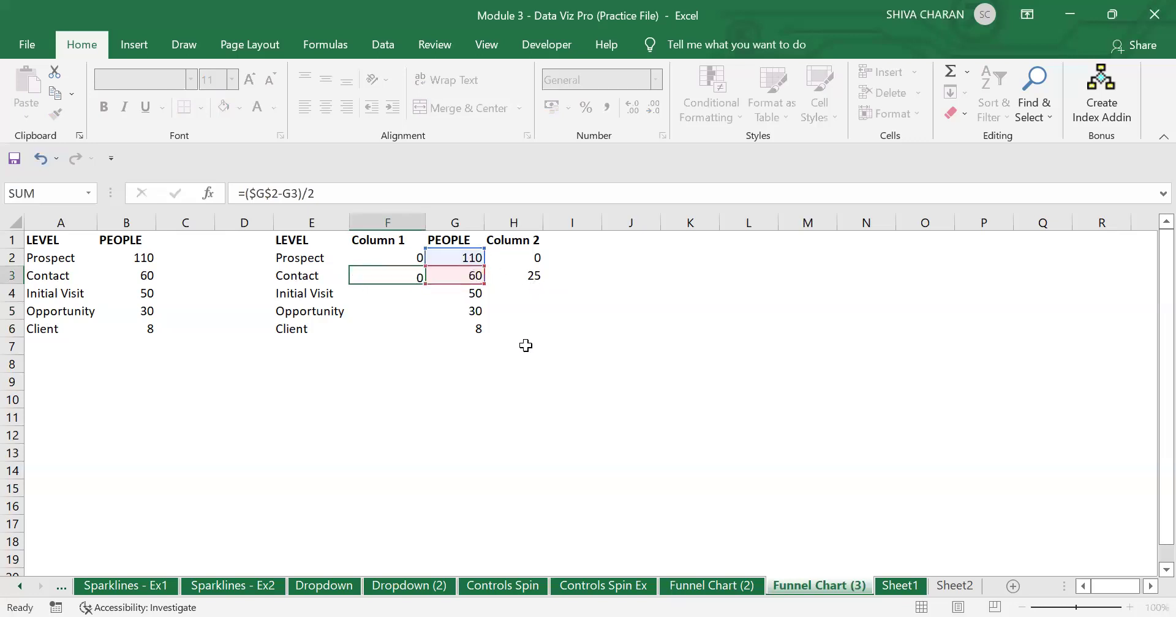
click(405, 279)
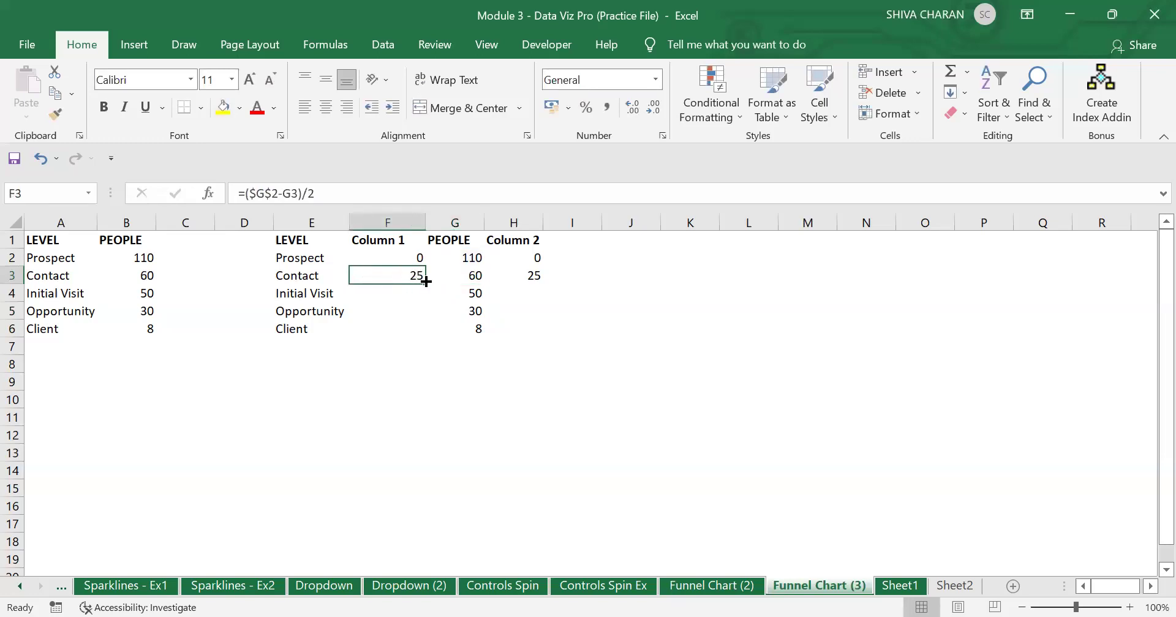
Copy the Contact row's Column 1 formula, =($G$2-G3)/2, down through F6 and check the references in the copied cells
drag(426, 281, 425, 331)
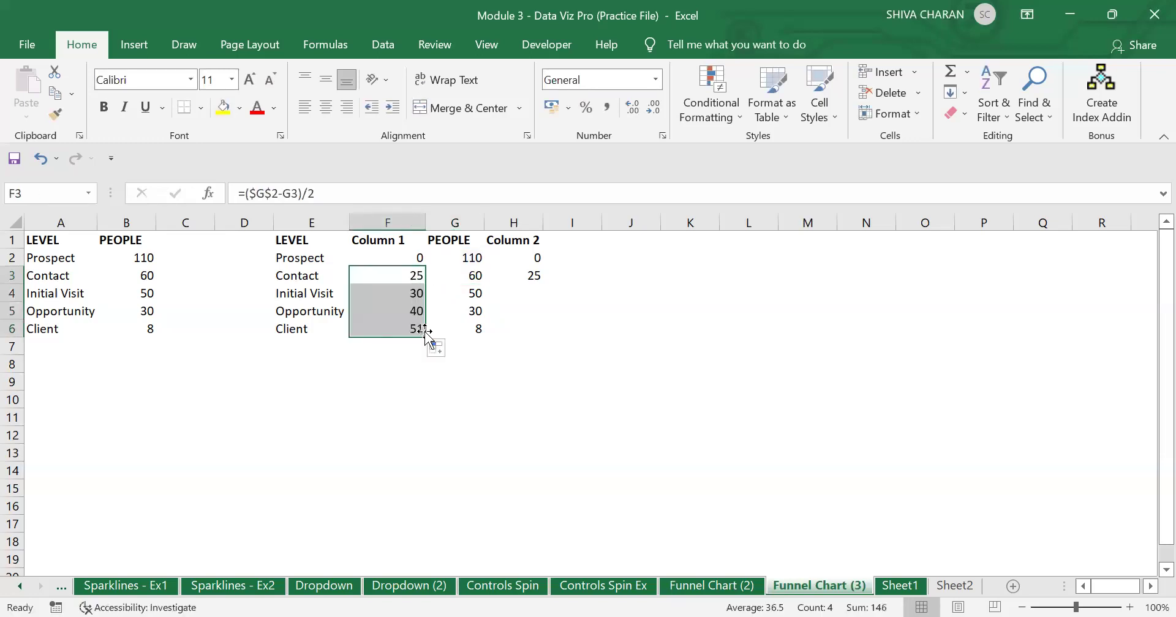
click(390, 292)
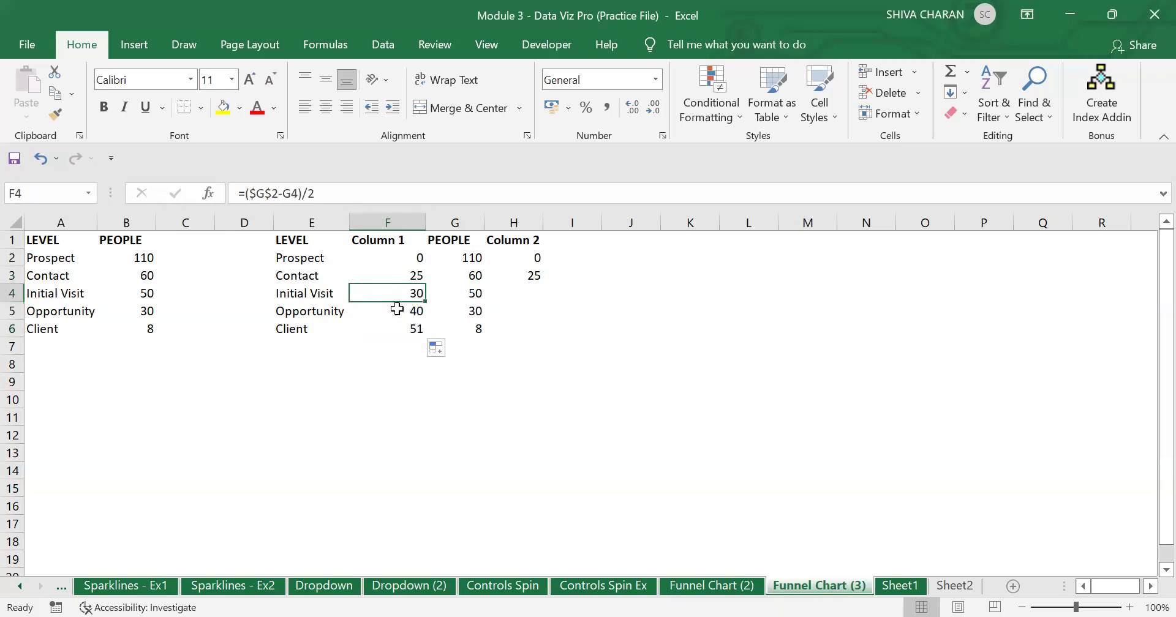
click(397, 309)
Enter =F4 in the Initial Visit row's Column 2 cell, H4, and check the sum of F4:H4
click(503, 296)
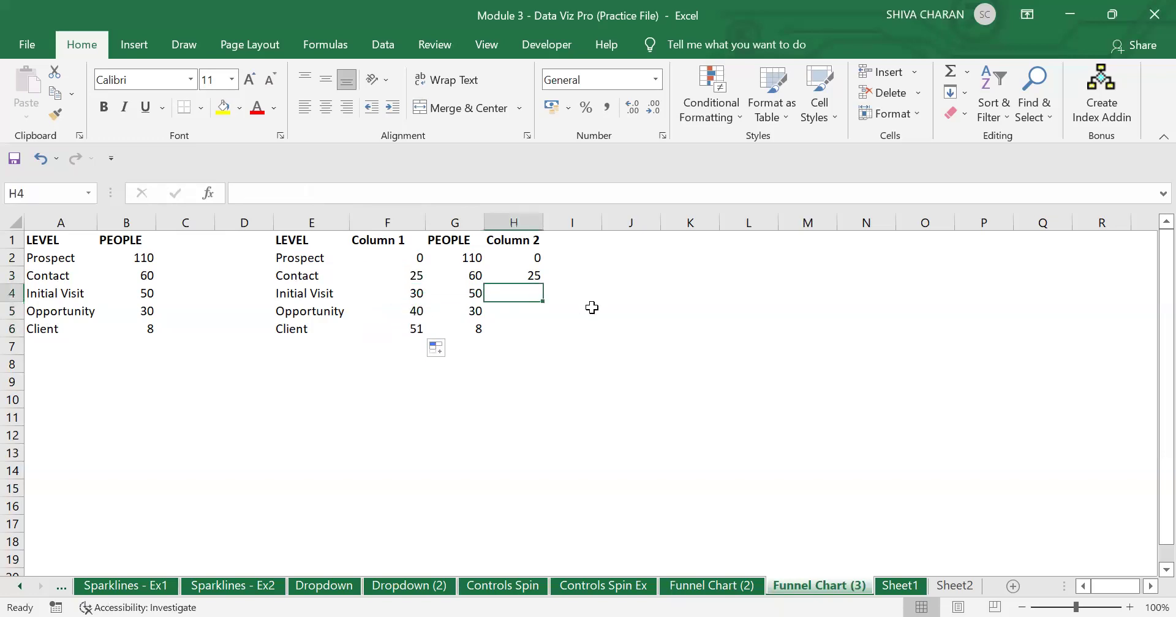
text(=)
click(411, 294)
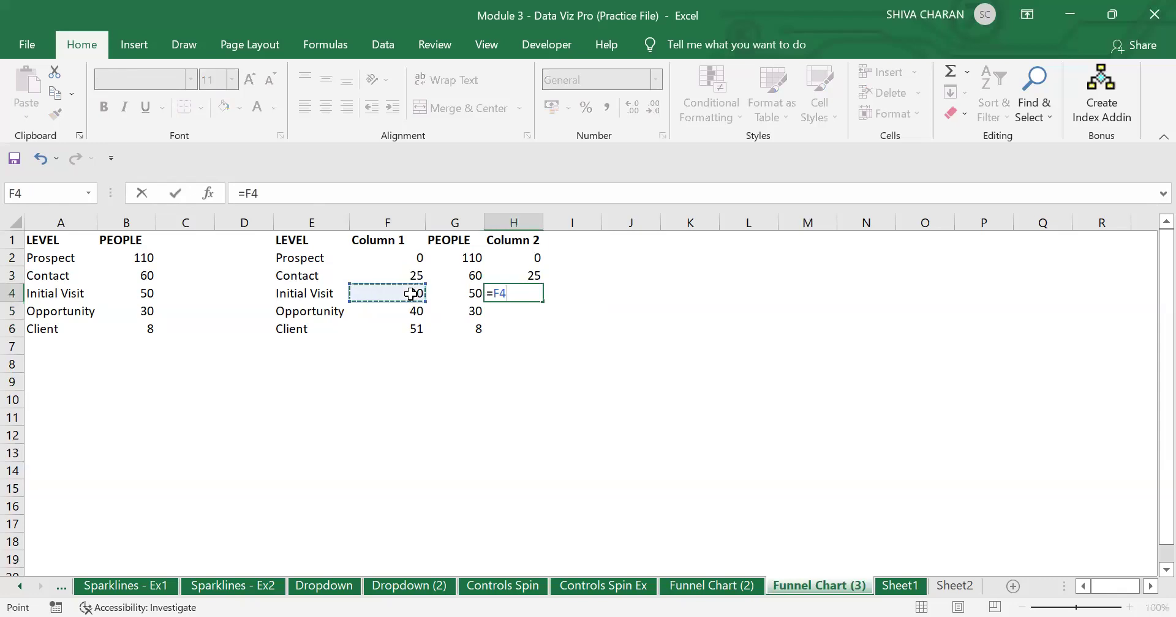
key(Return)
drag(530, 292, 410, 295)
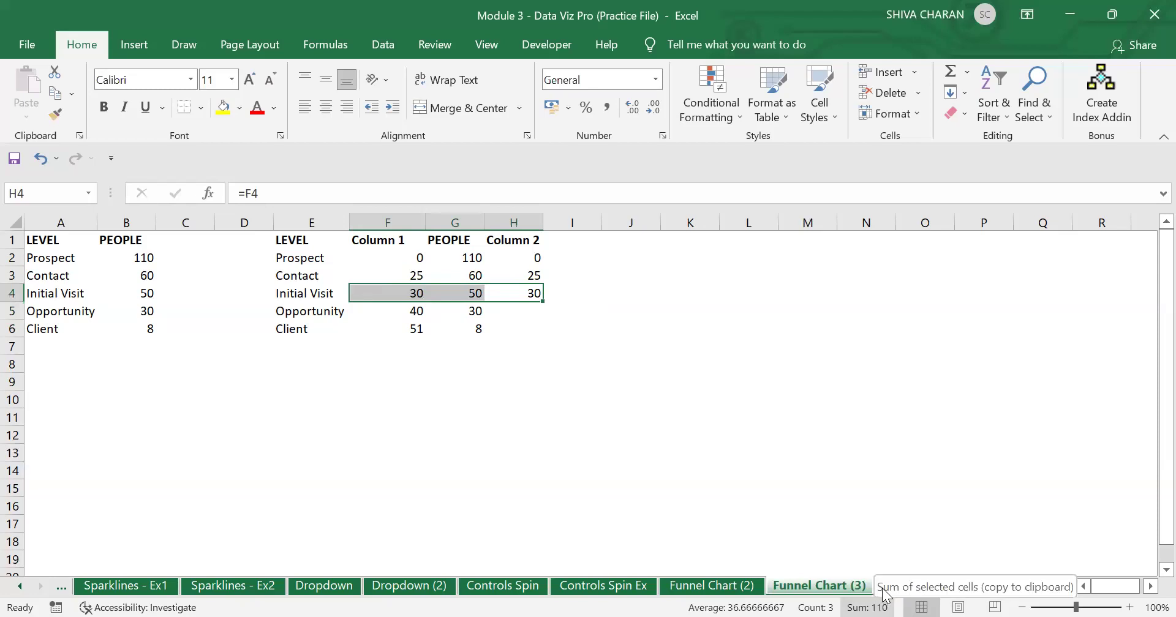
Fill the remaining Column 2 cells by entering =F5 in H5 for Opportunity and =F6 in H6 for Client
click(522, 314)
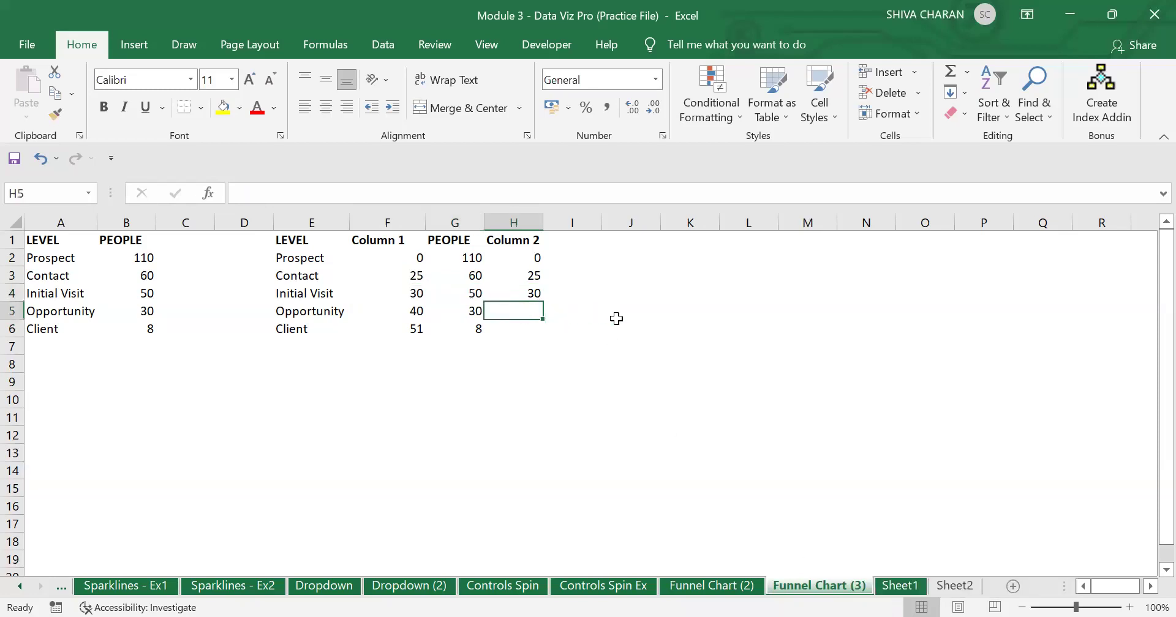
text(=)
click(416, 311)
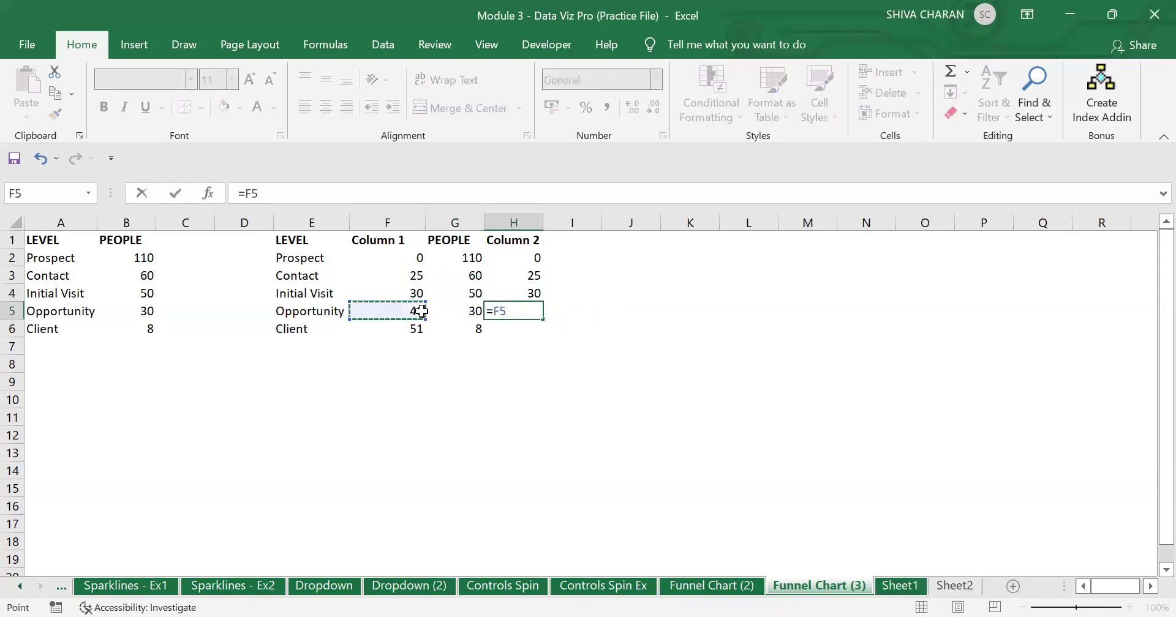
key(Return)
text(=)
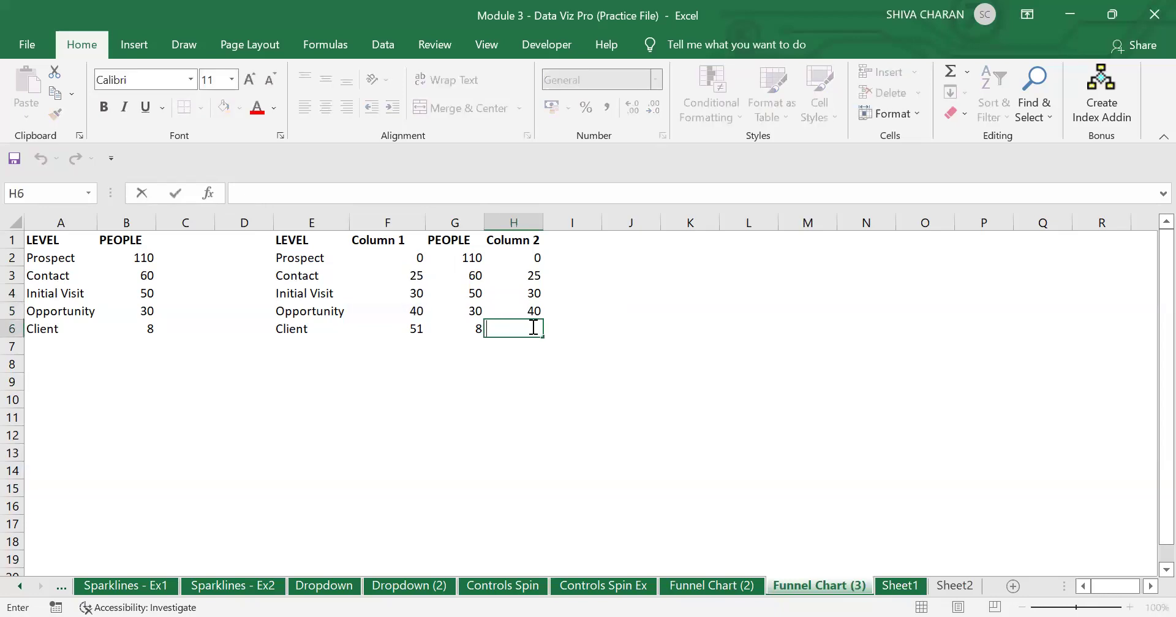
click(393, 328)
key(Return)
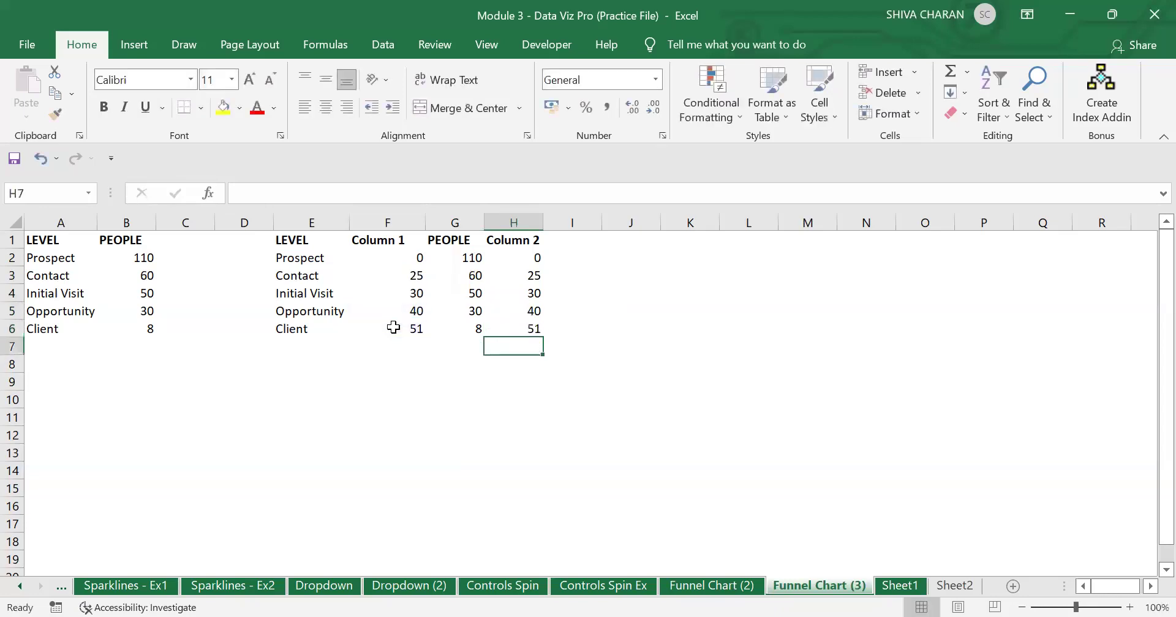
Check the sum across Column 1, PEOPLE and Column 2 for the Client, Opportunity, Initial Visit and Contact rows
click(442, 416)
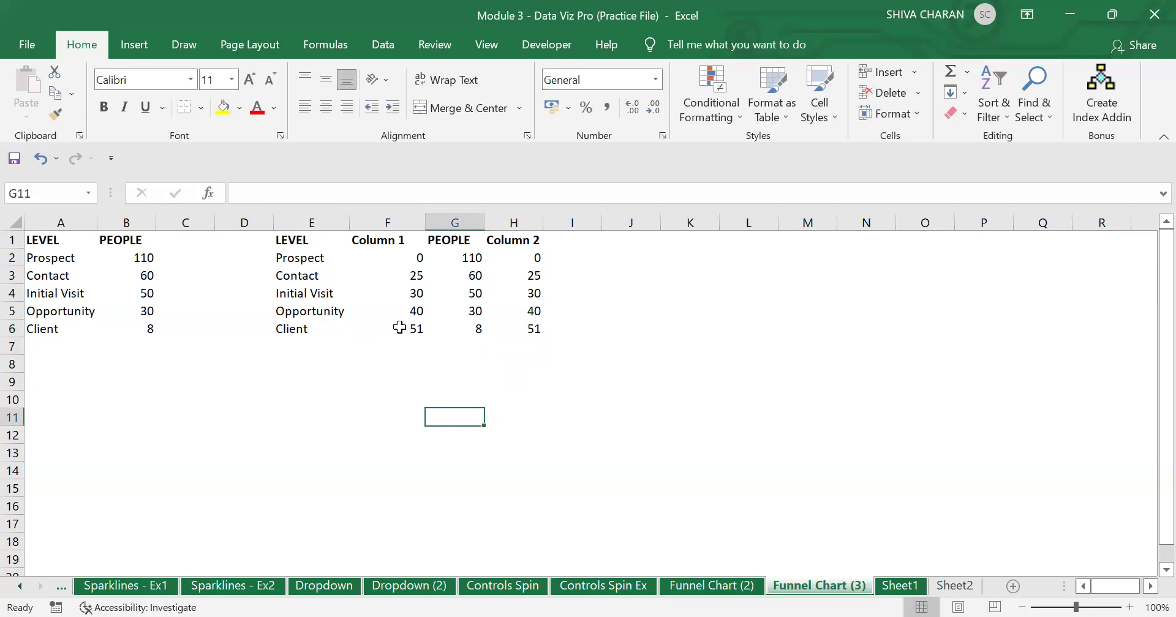
drag(400, 328, 533, 329)
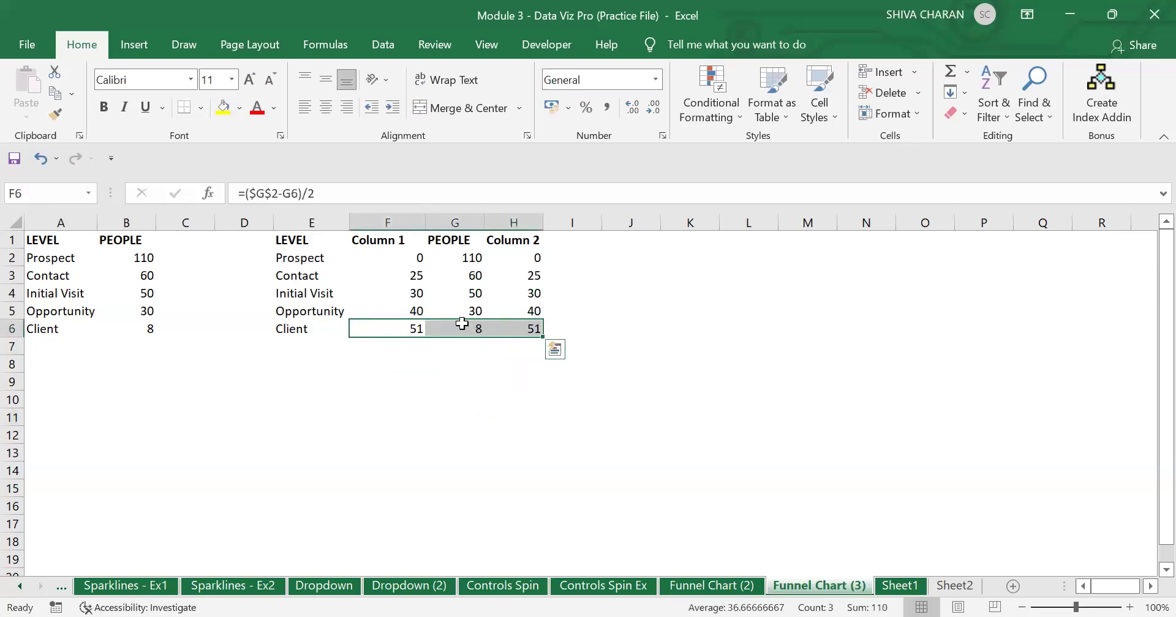
drag(398, 311, 534, 310)
click(403, 293)
drag(441, 292, 534, 290)
drag(399, 273, 534, 277)
click(451, 252)
click(456, 384)
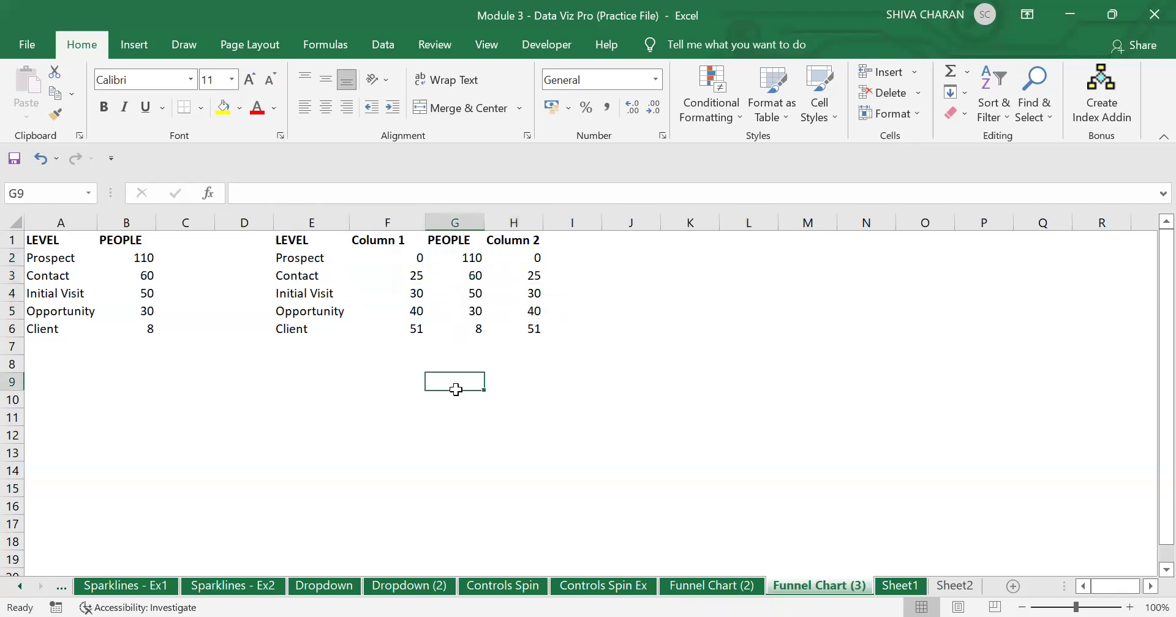
Review the helper table in E1:H6, comparing the totals across F:H for the Prospect and Contact rows
drag(294, 236, 509, 328)
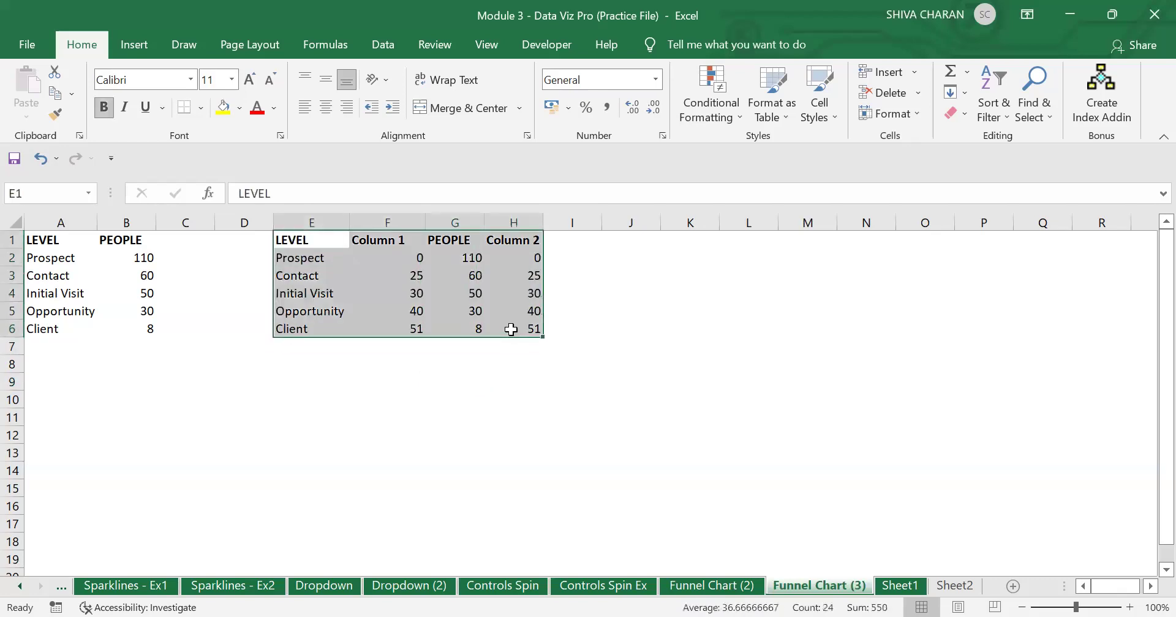
click(389, 262)
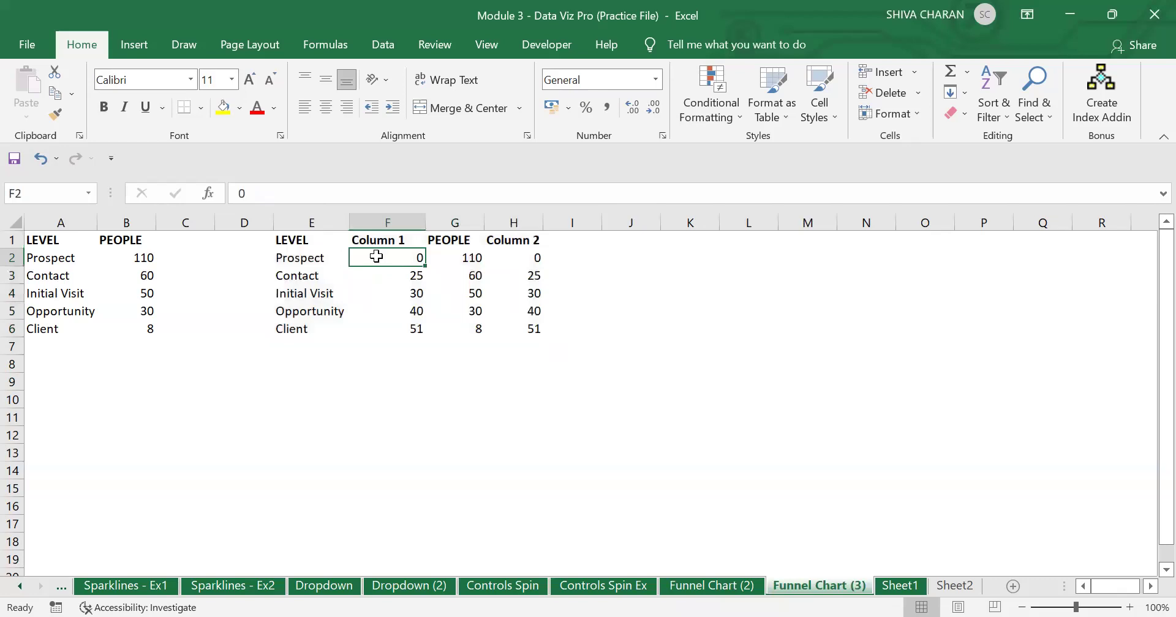
drag(389, 262, 507, 261)
click(398, 275)
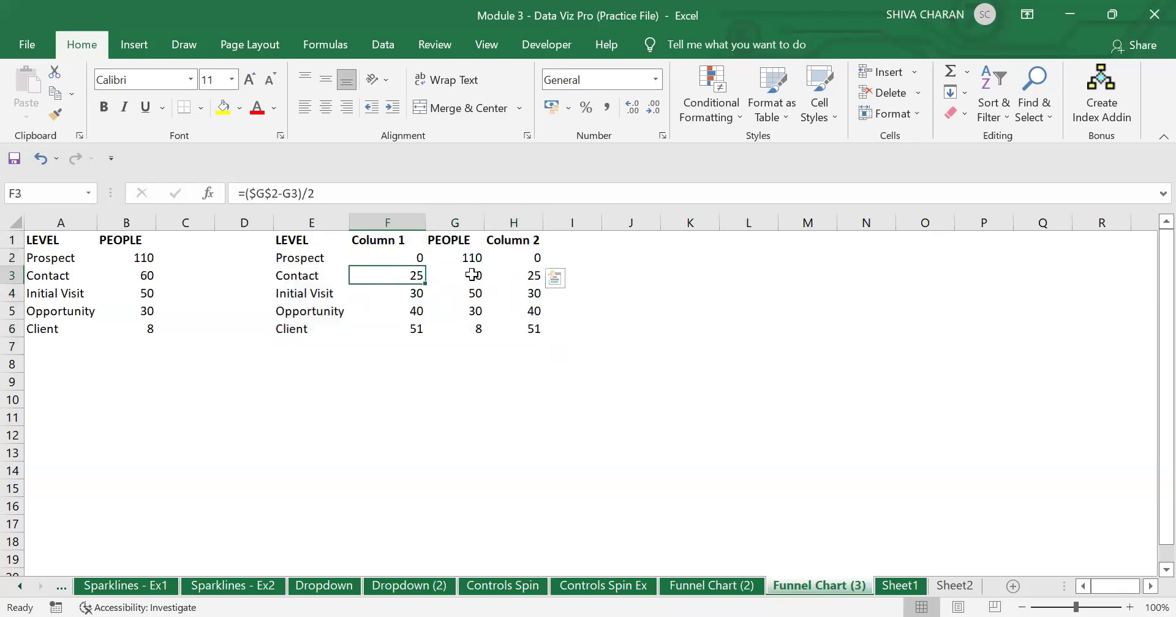
drag(398, 275, 506, 275)
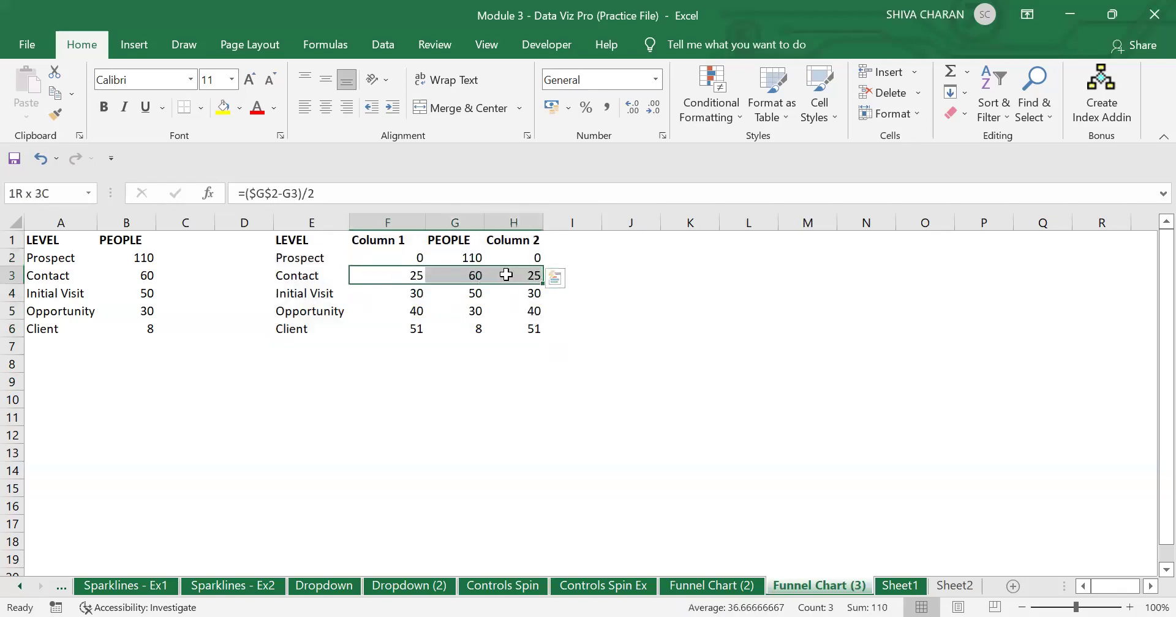
click(421, 398)
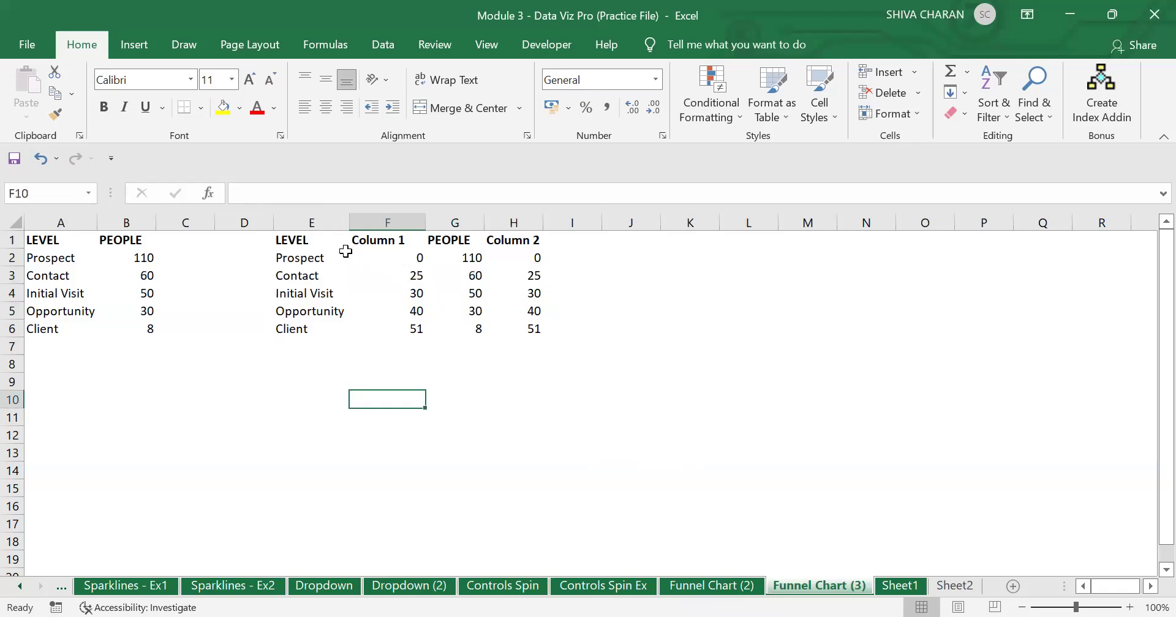
drag(316, 238, 499, 323)
click(502, 402)
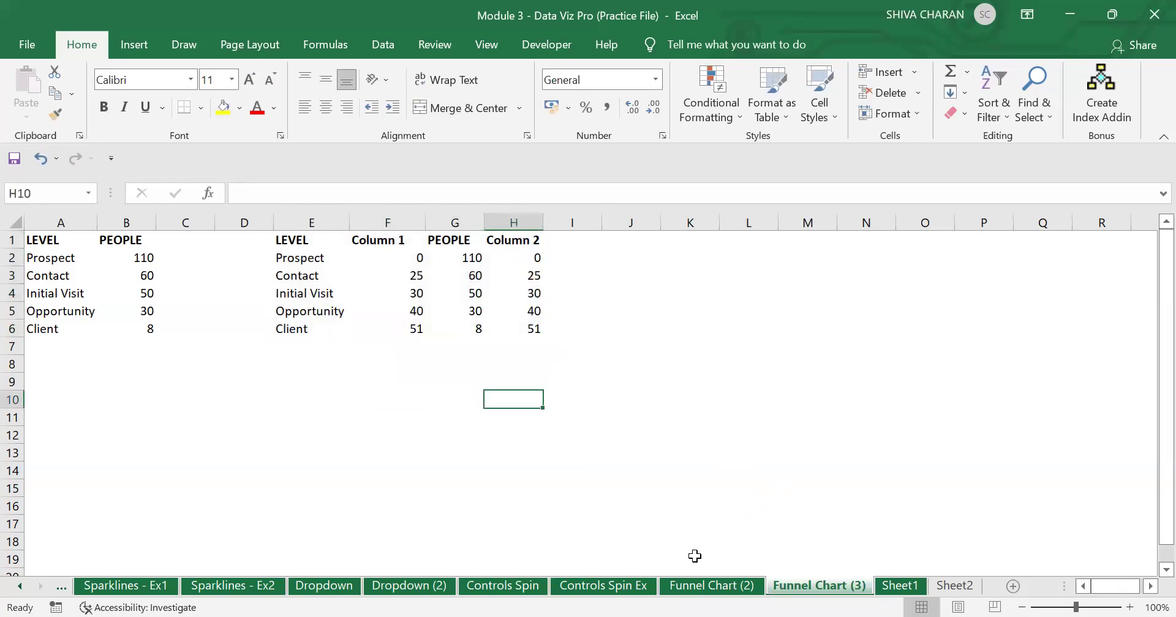
Examine the finished funnel chart on the Funnel Chart (2) sheet, inspecting how its Dummy 1 series offsets the PEOPLE bars
click(703, 585)
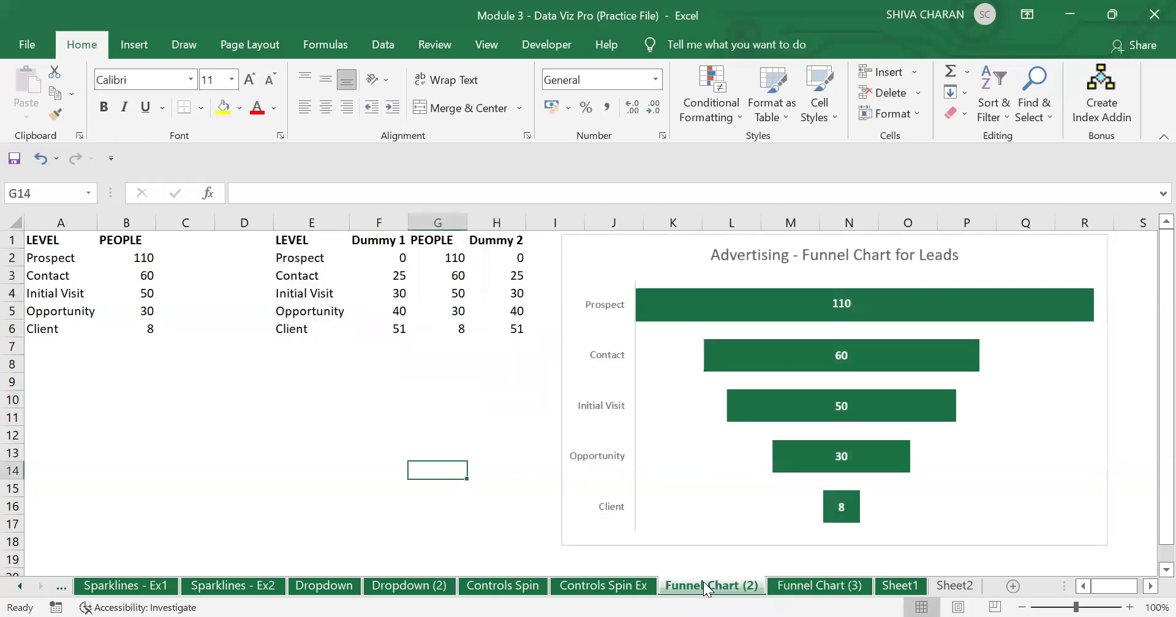
click(702, 351)
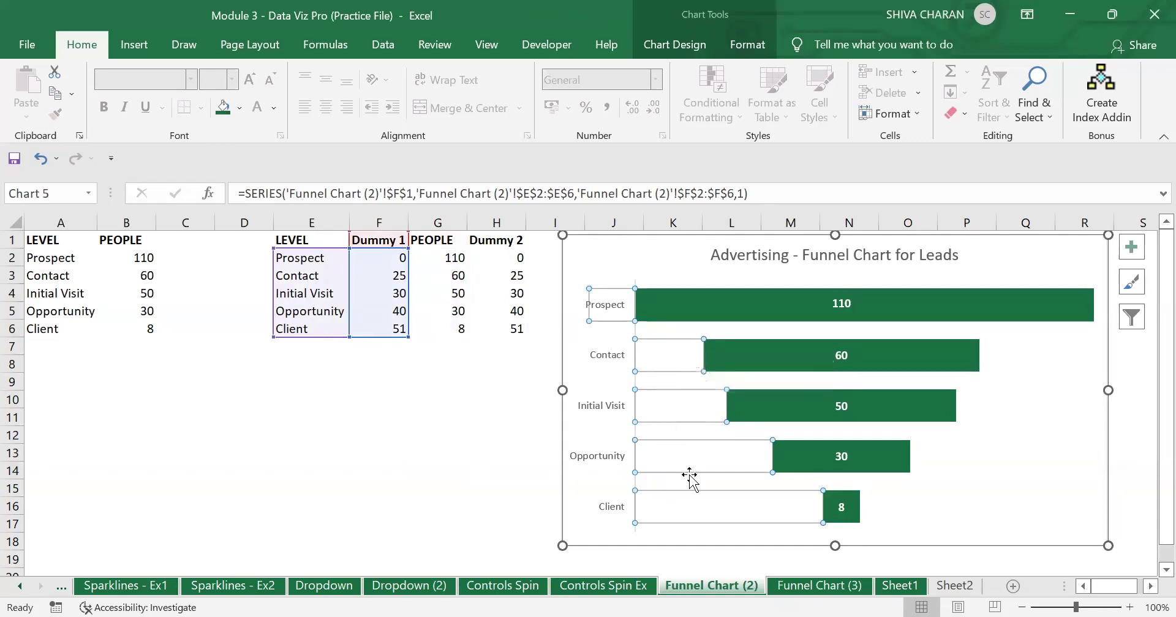
click(523, 440)
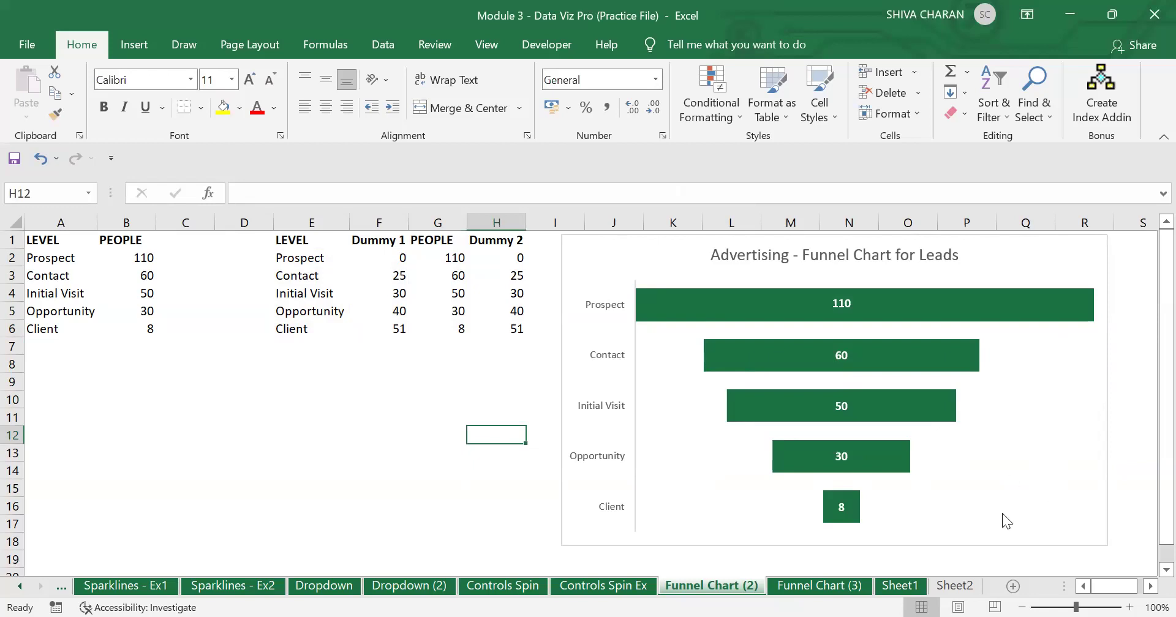
click(670, 360)
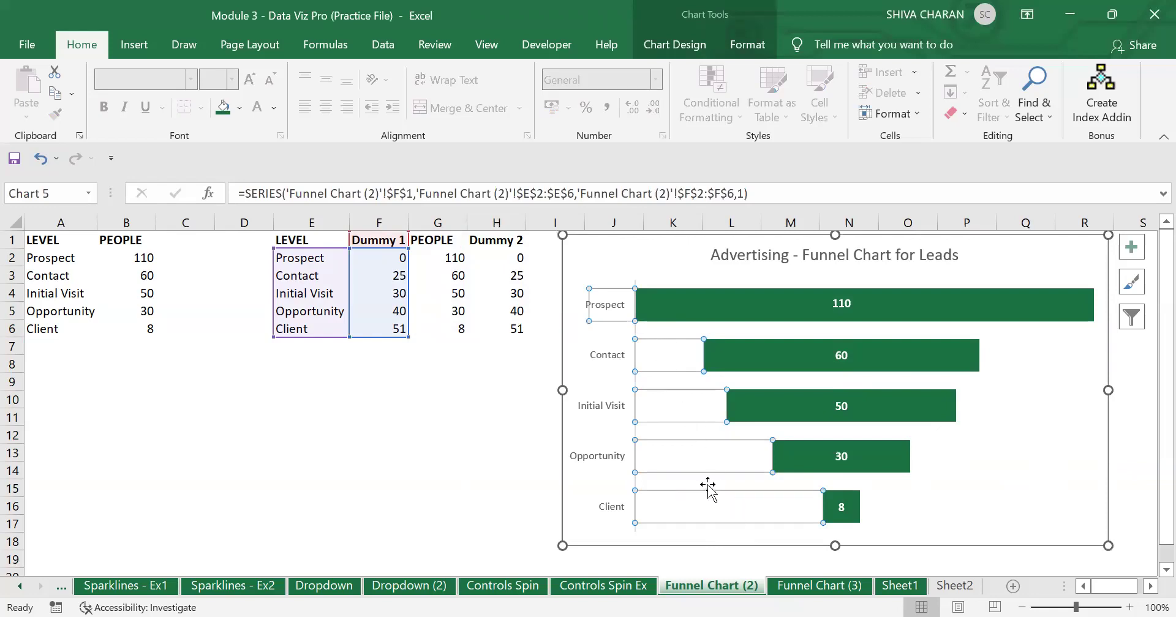
mouse_move(658, 369)
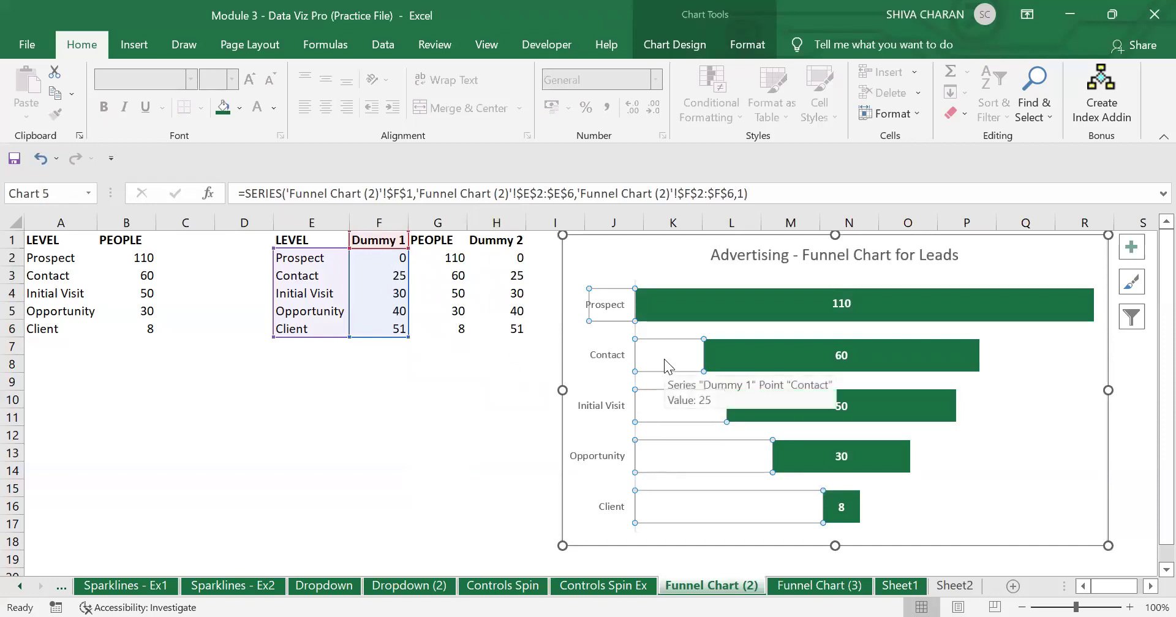
mouse_move(656, 414)
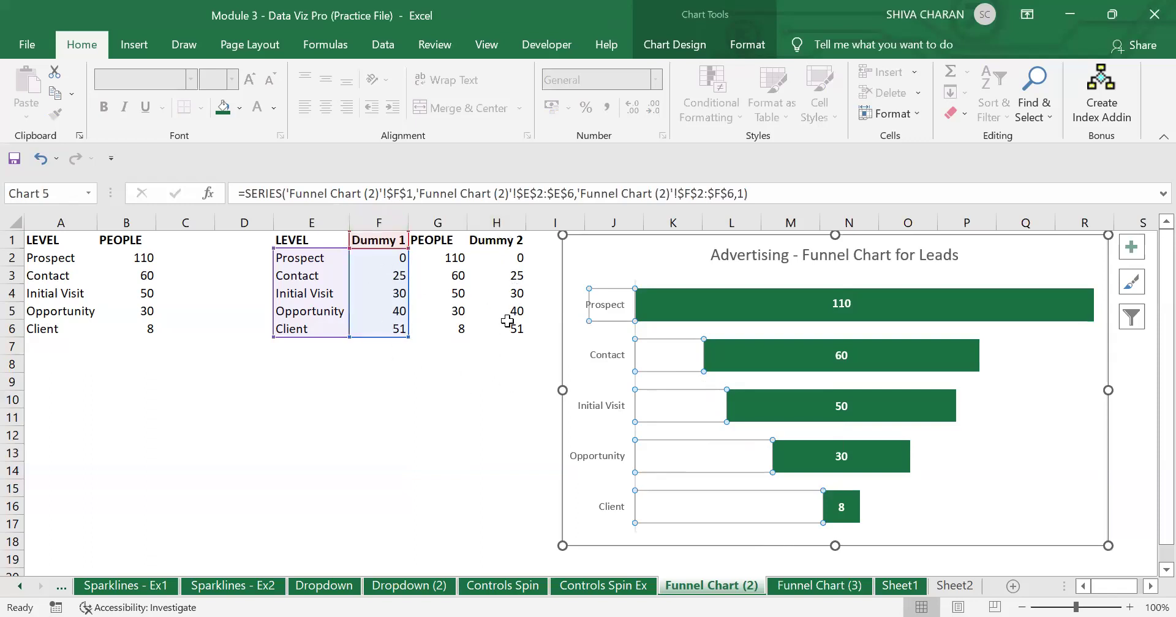
mouse_move(808, 357)
click(486, 432)
Insert a 2-D stacked bar chart from E1:H6 on the Funnel Chart (3) sheet and place it beside the table, starting at column I
click(796, 588)
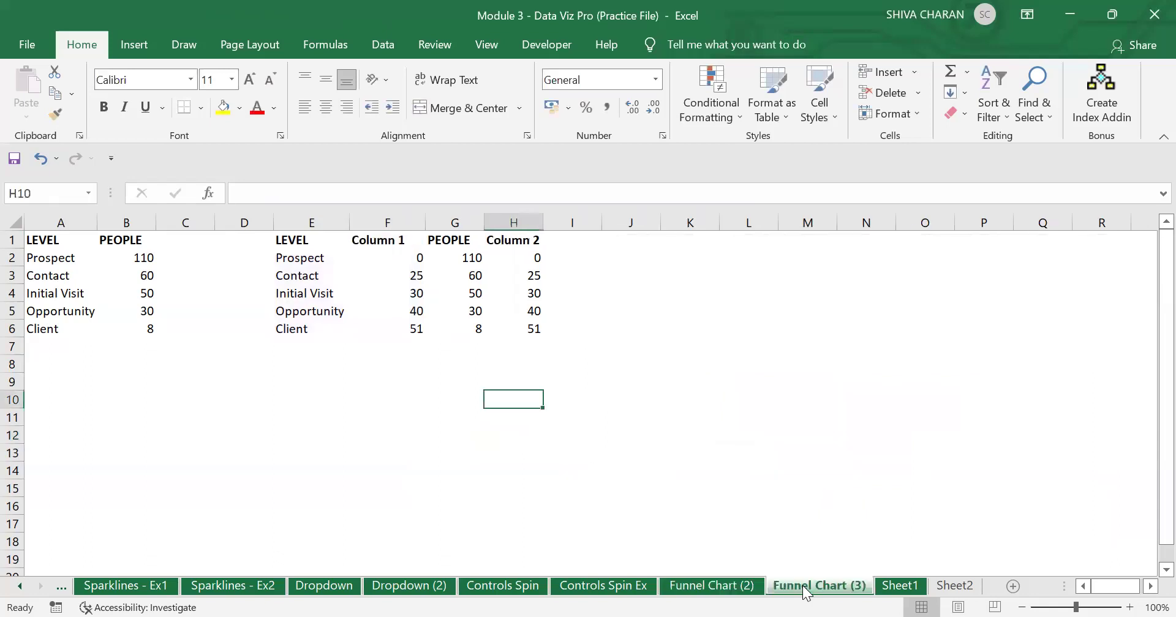
drag(293, 242, 522, 327)
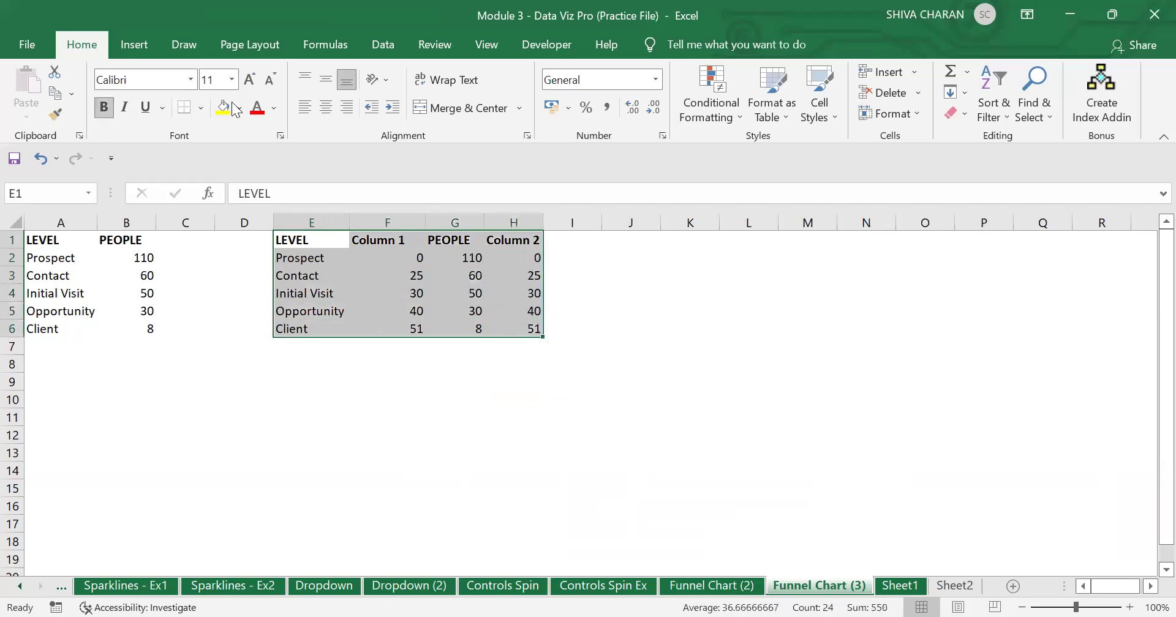
click(134, 43)
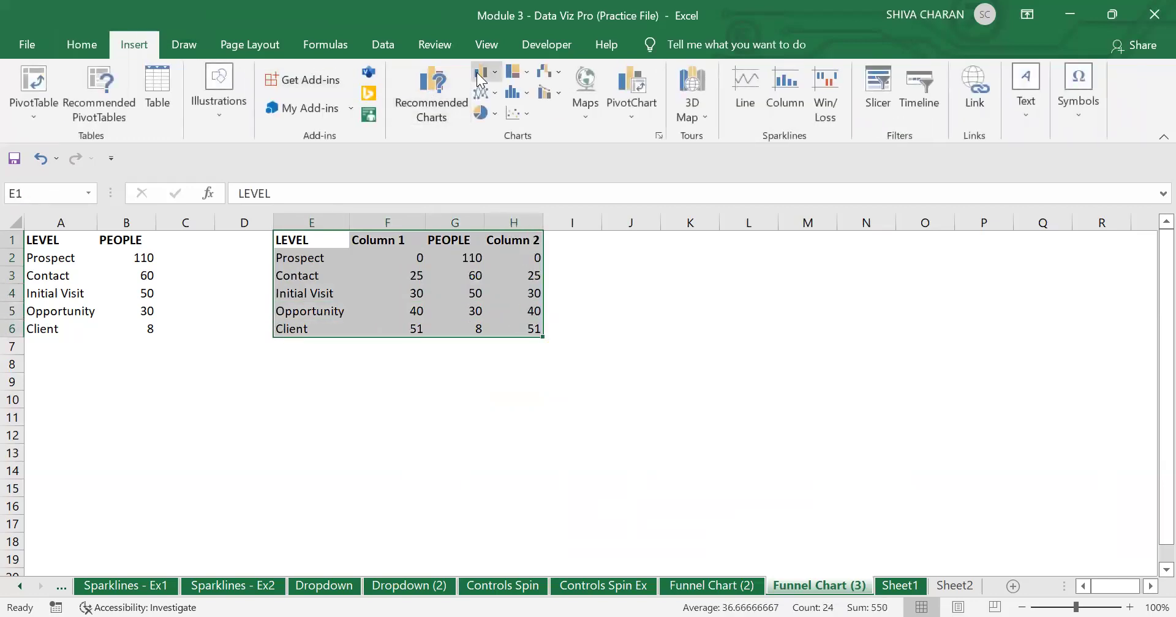
click(480, 72)
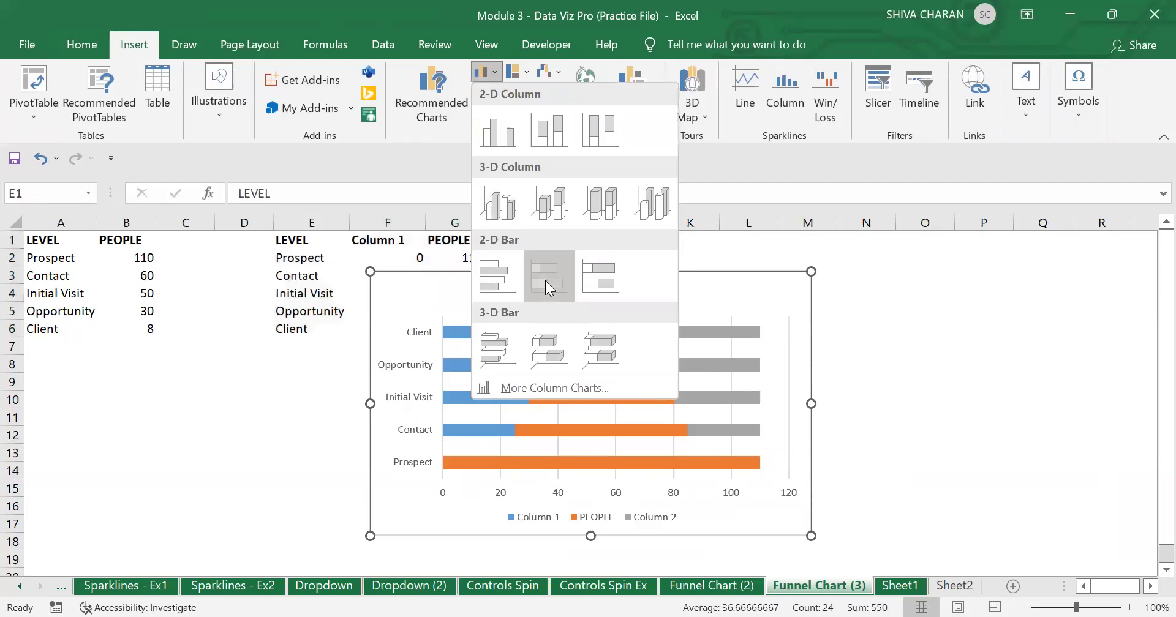
drag(675, 289, 877, 261)
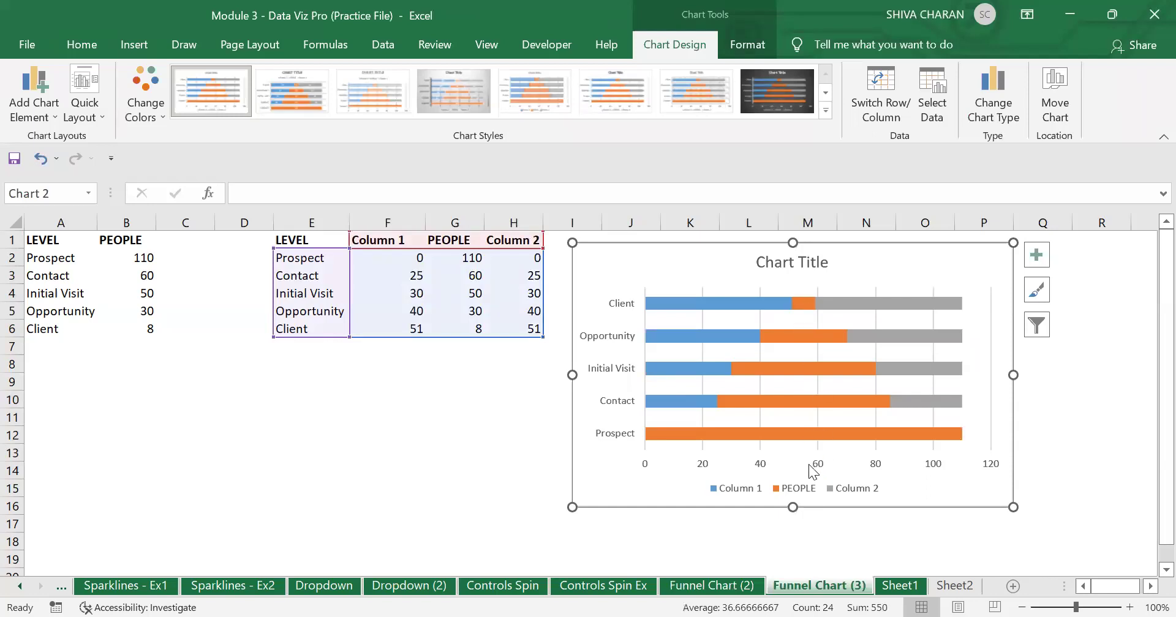
Inspect the fill of the Dummy 1 bars in the finished chart on the Funnel Chart (2) sheet
click(736, 583)
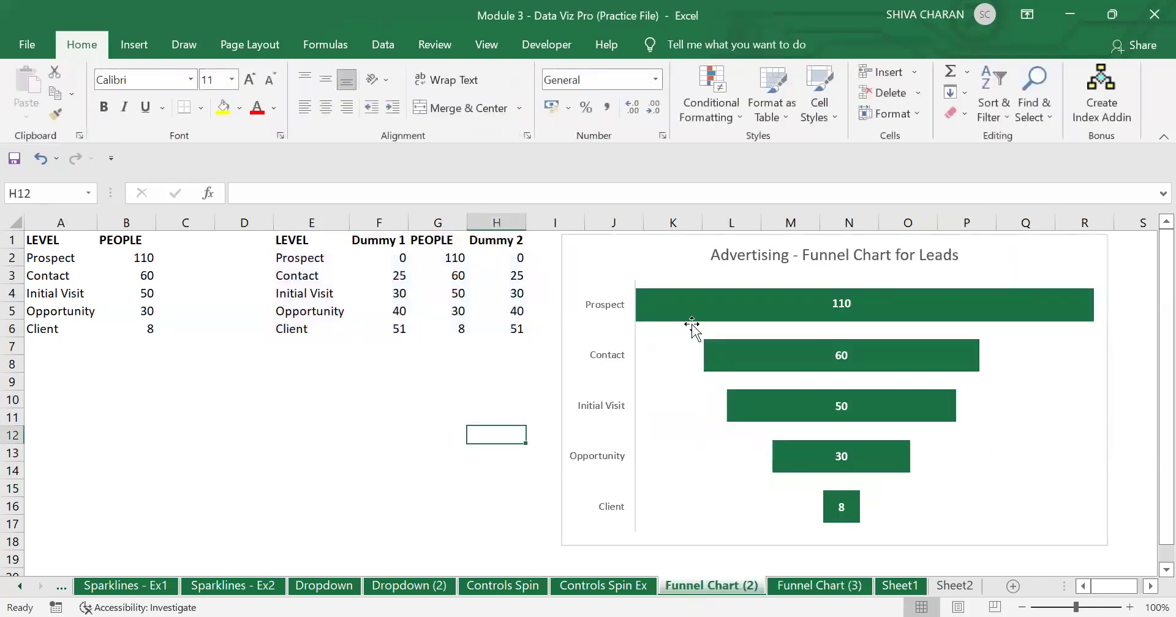
click(681, 343)
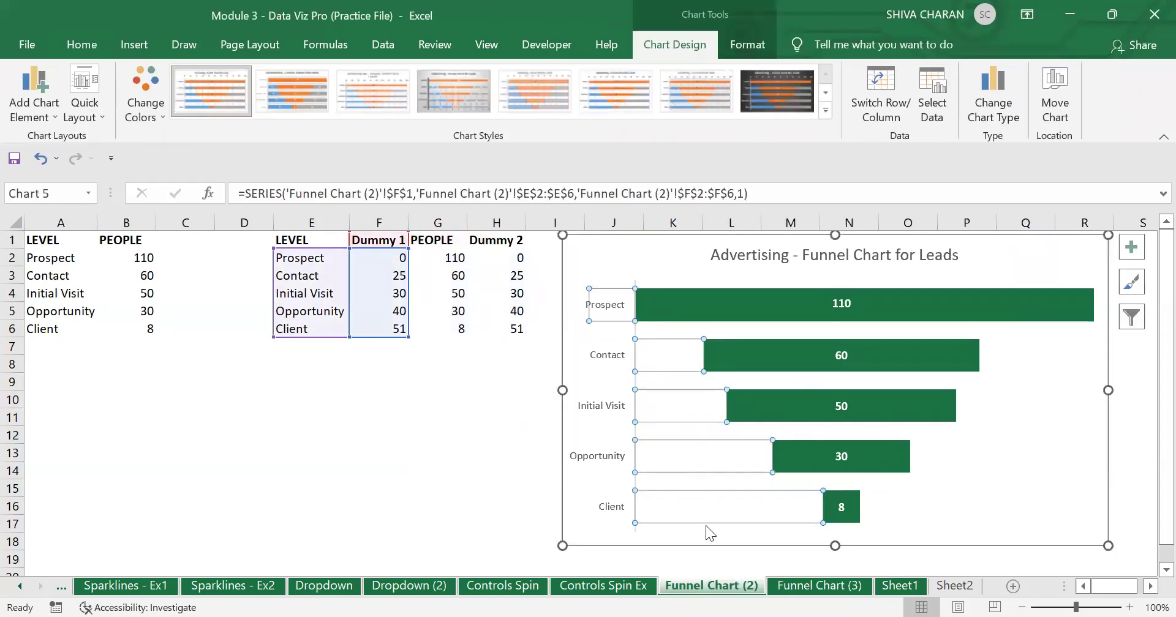
click(493, 452)
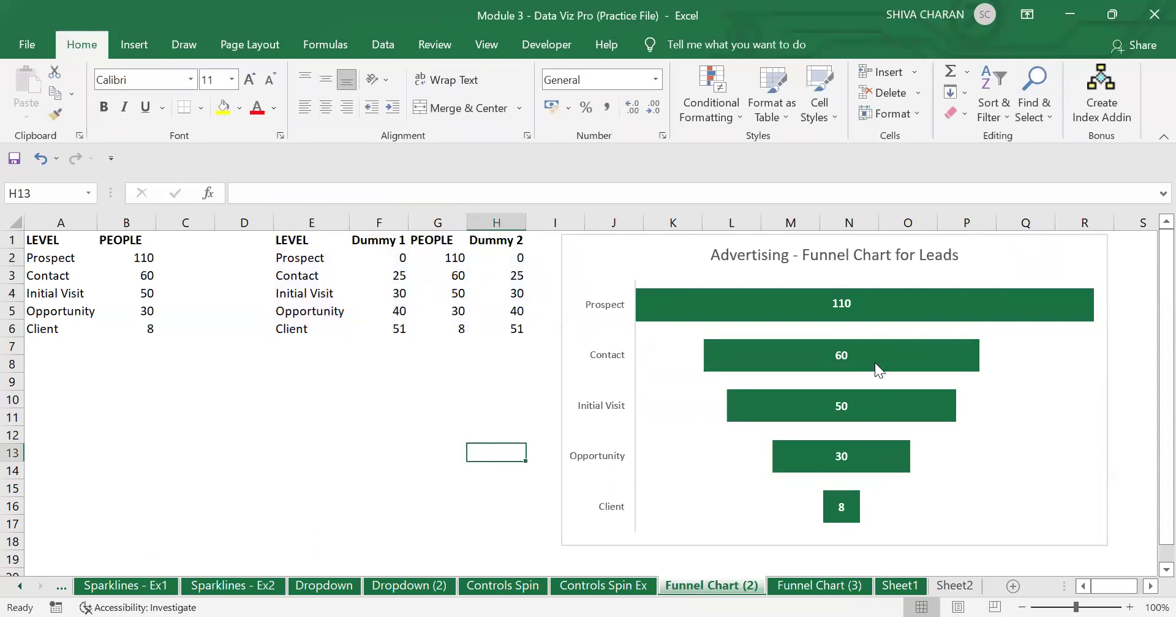
On the Funnel Chart (3) sheet, hide the chart's Column 1 series by setting its bars to no fill
click(828, 586)
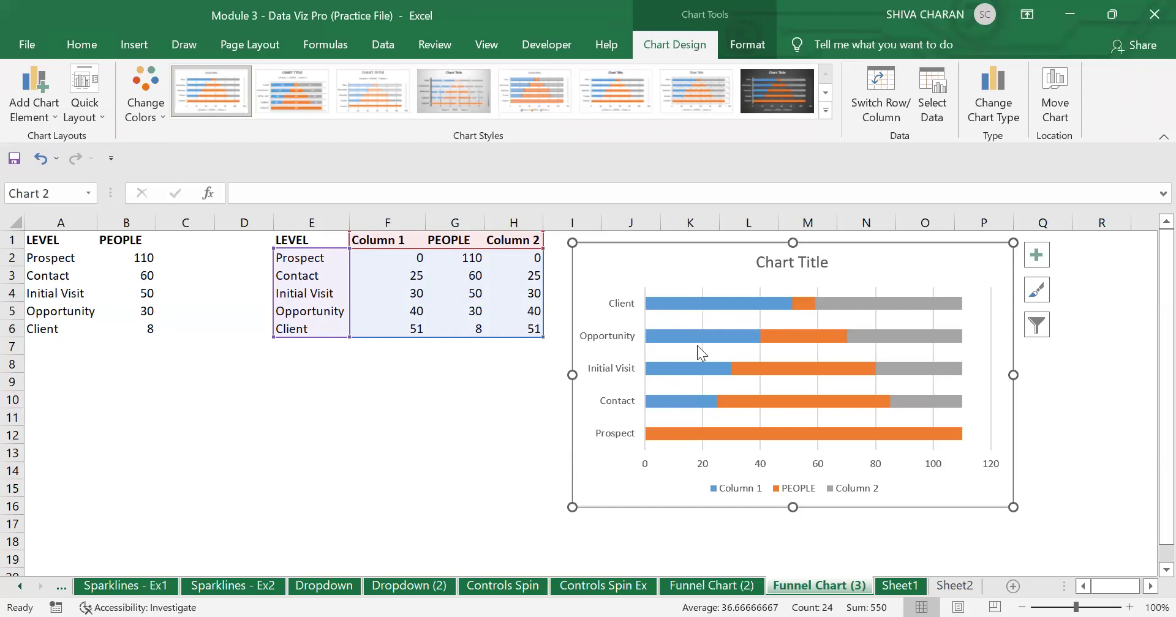
click(703, 304)
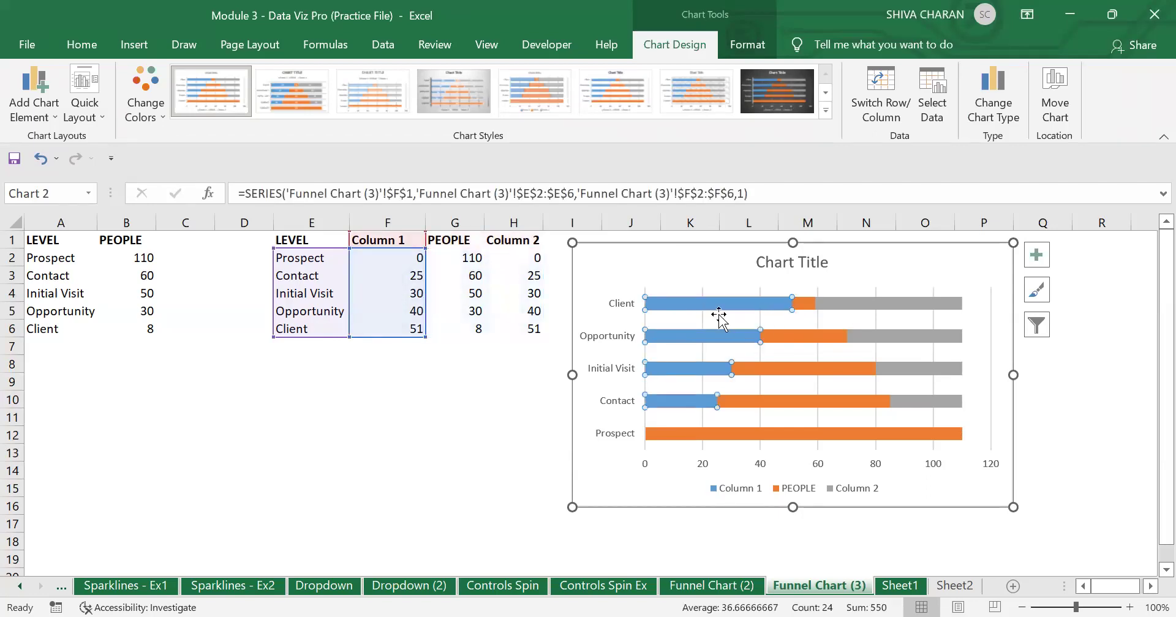
right_click(666, 304)
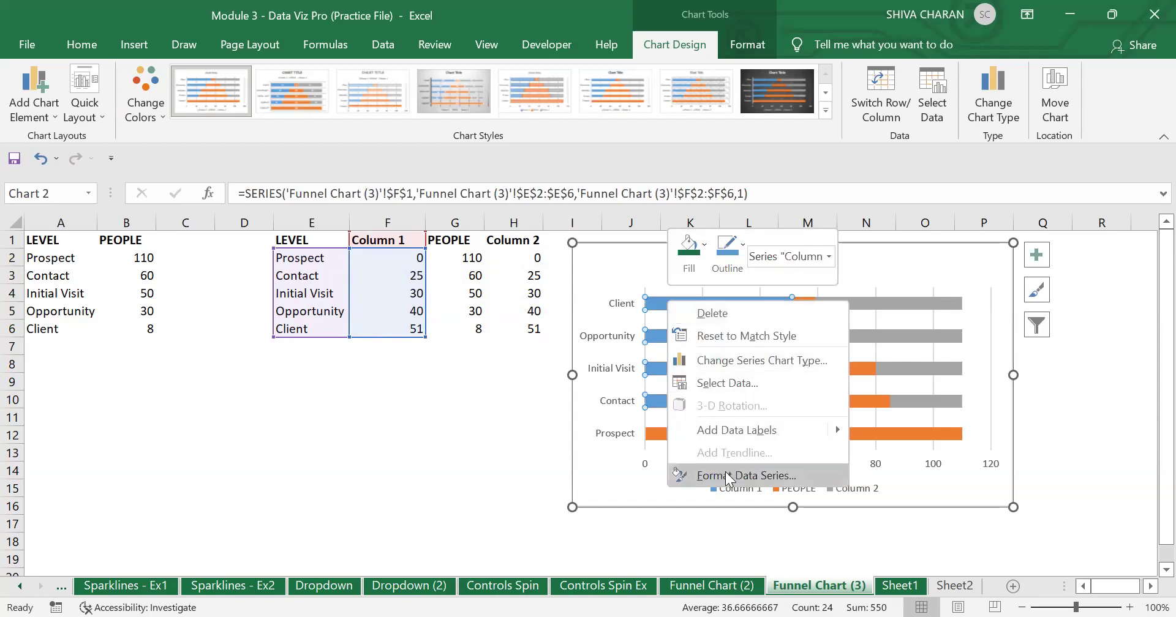
click(727, 476)
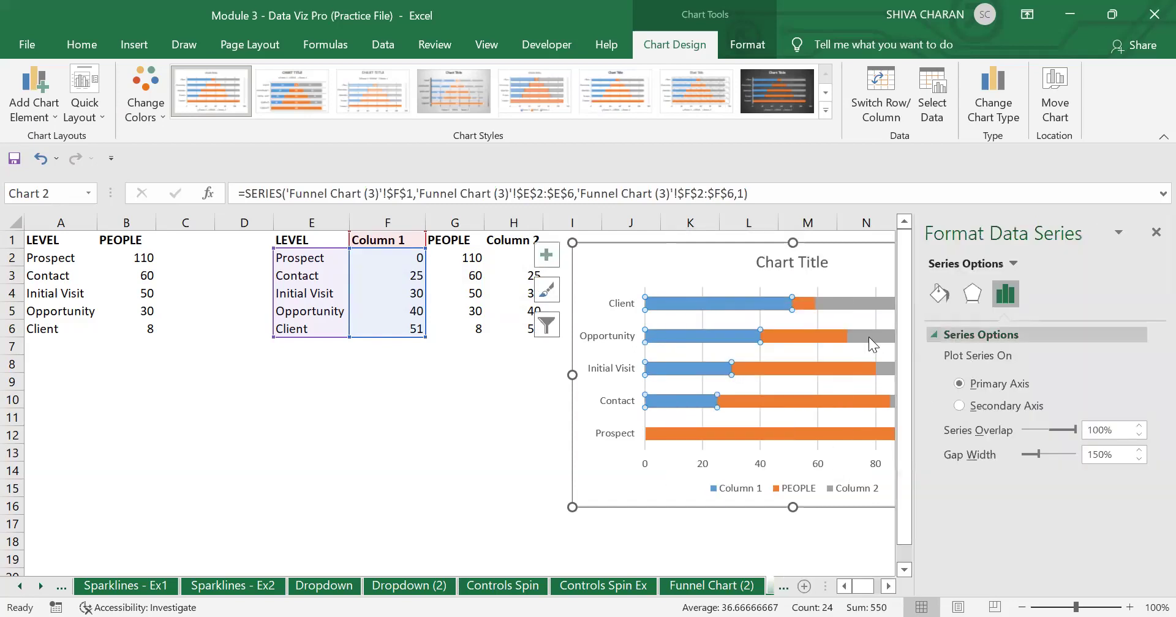
click(937, 296)
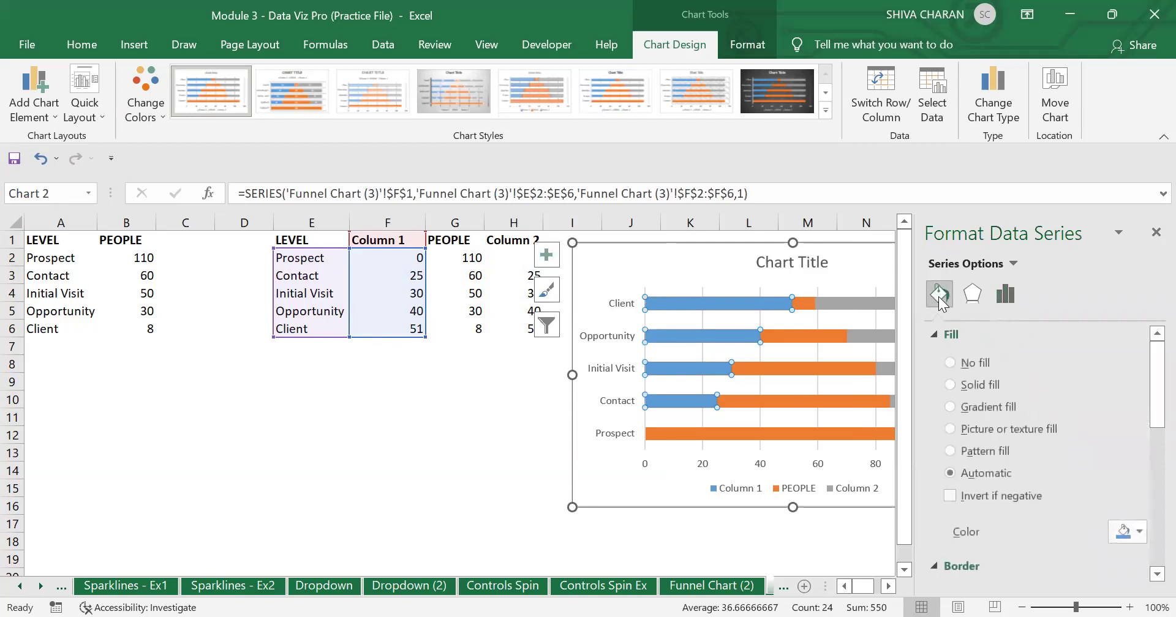
click(1132, 537)
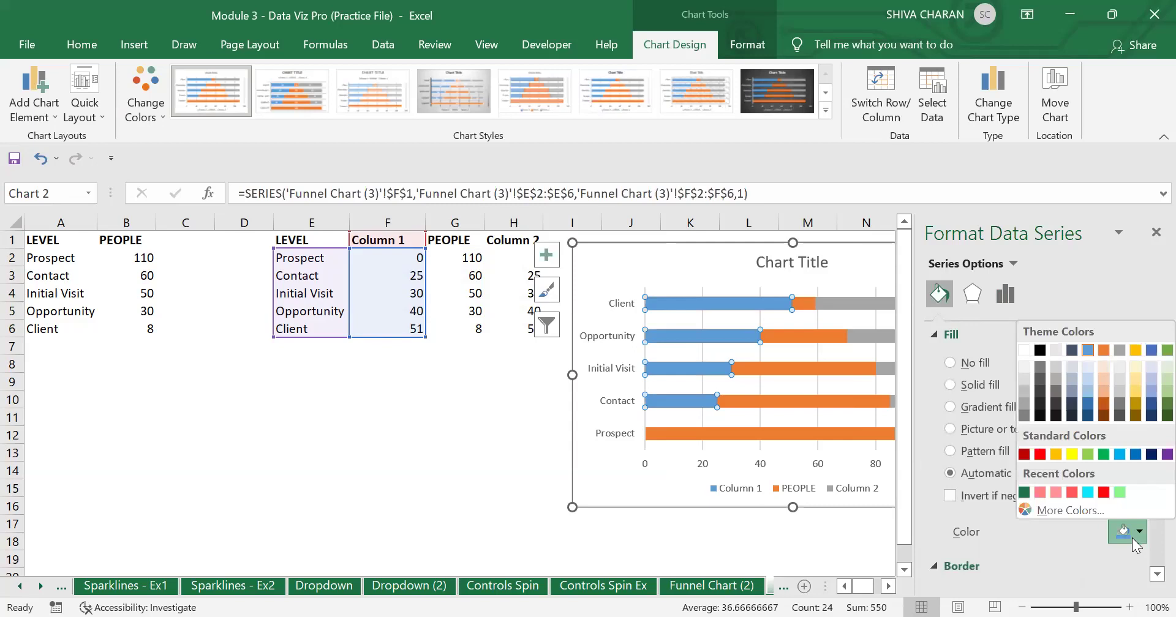
click(1024, 350)
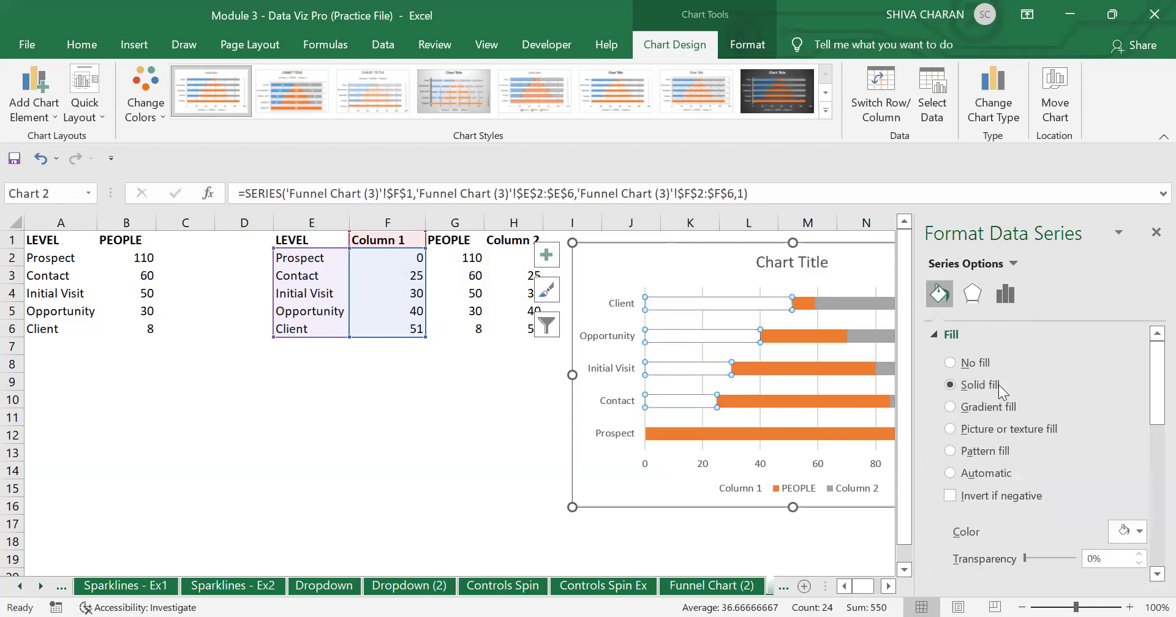
click(972, 365)
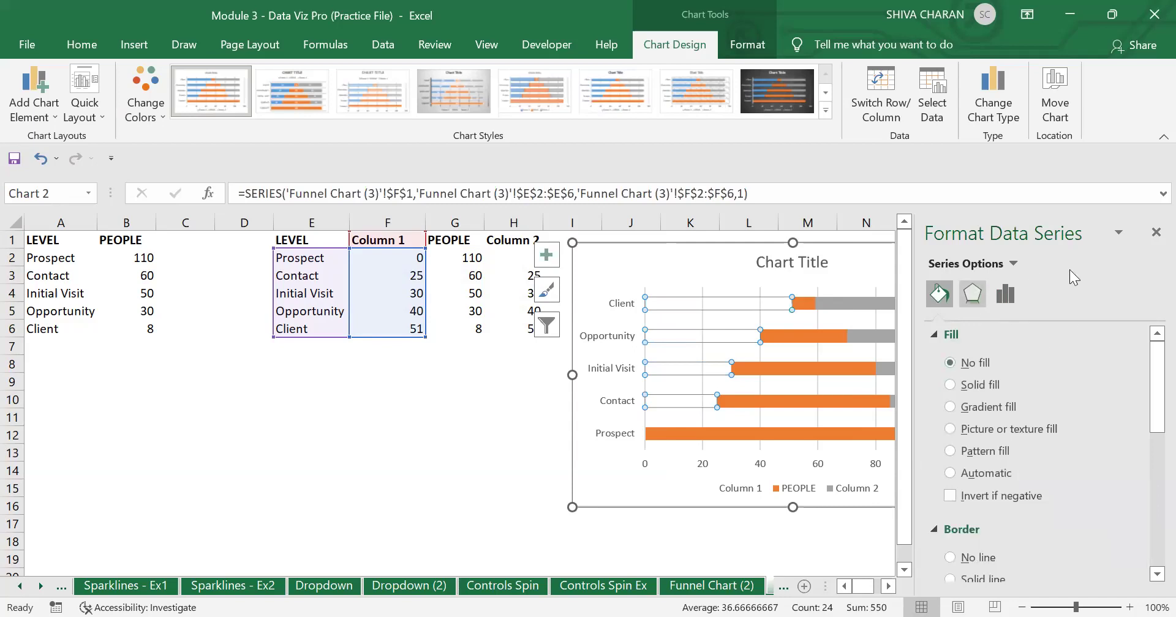
Set the chart's Column 2 series to no fill, leaving only the PEOPLE bars coloured, and close the formatting options
click(887, 586)
click(887, 587)
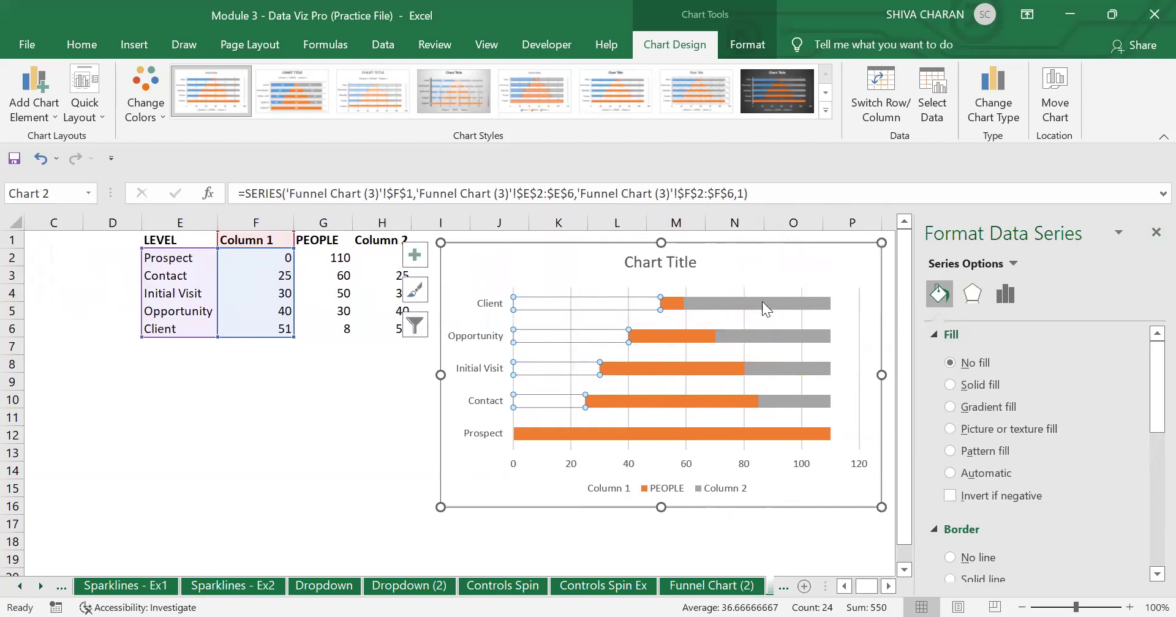
click(767, 303)
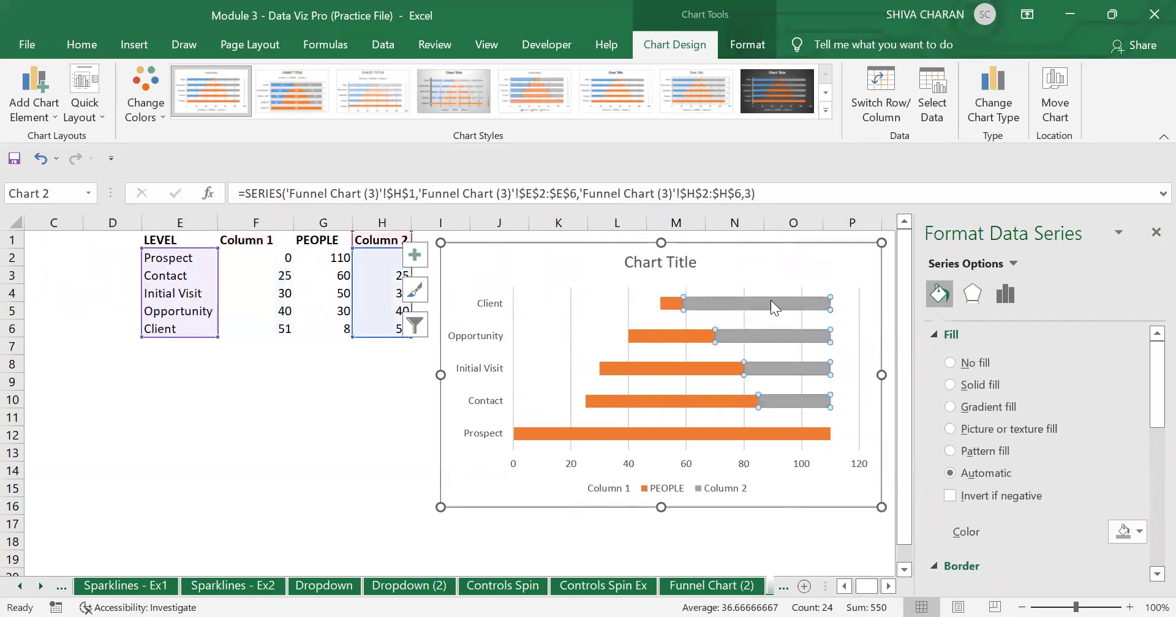
right_click(780, 301)
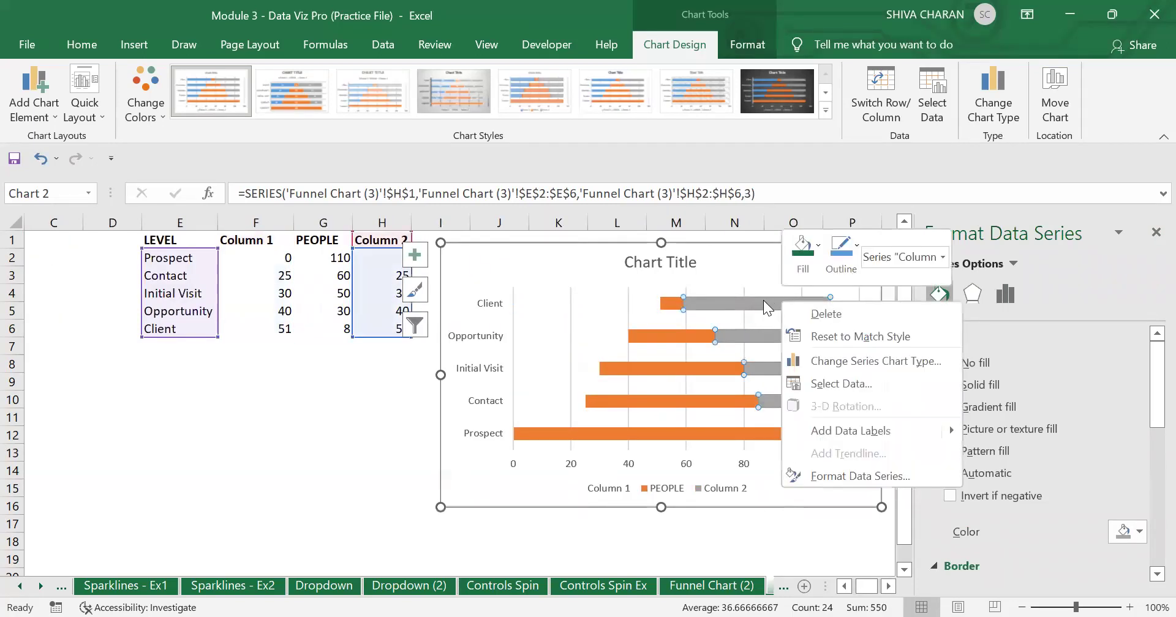
key(Escape)
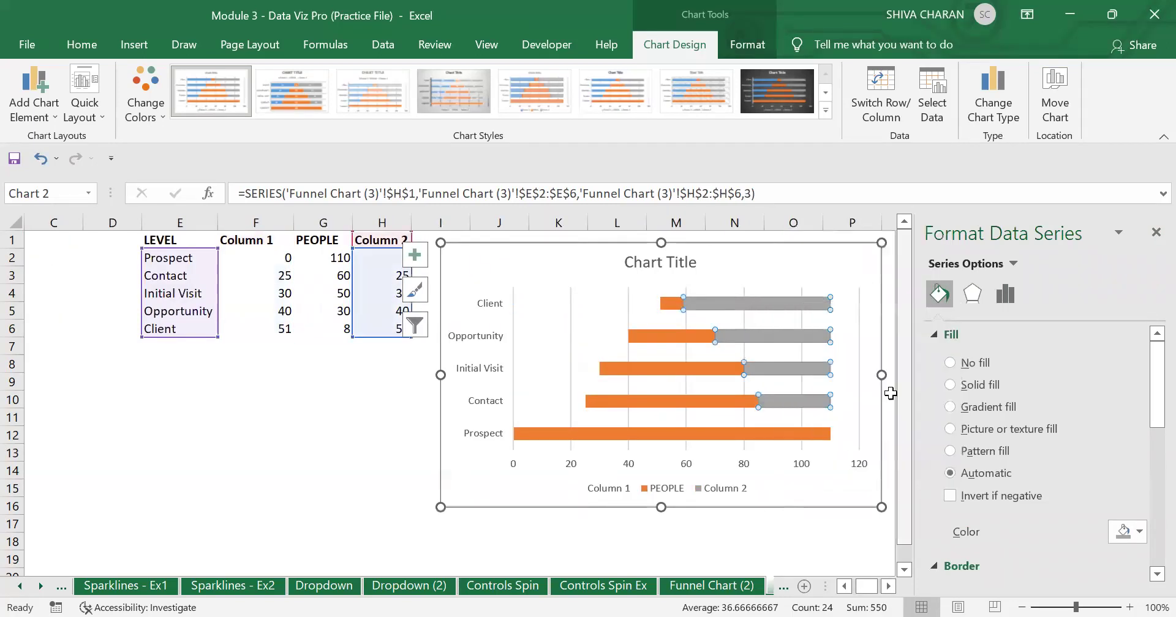
click(1138, 531)
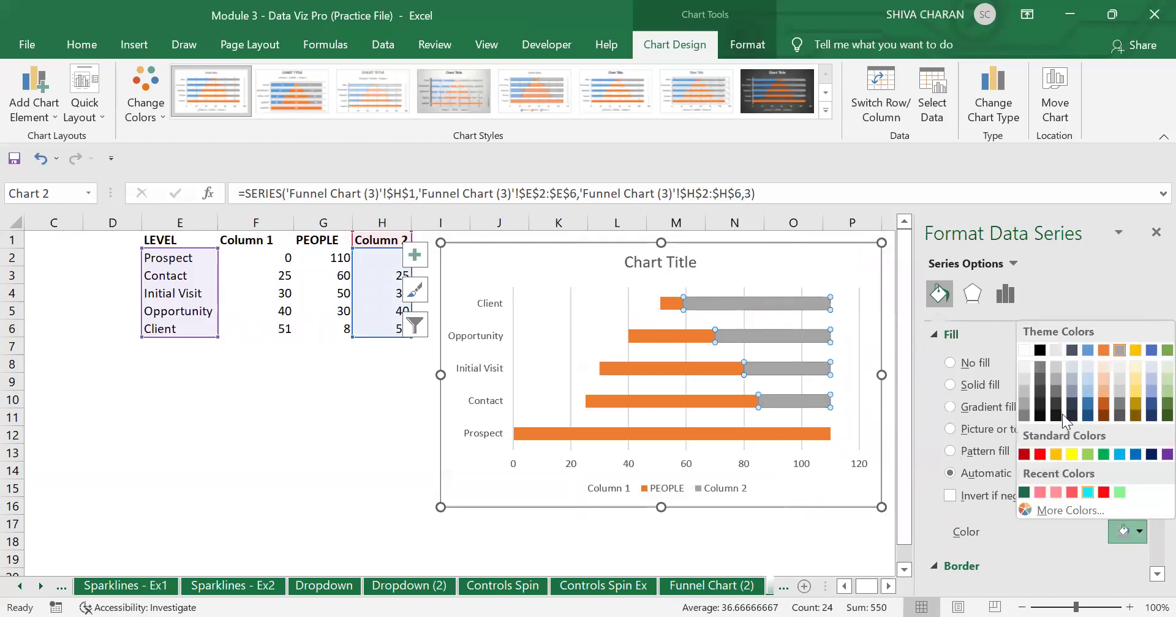
click(1024, 350)
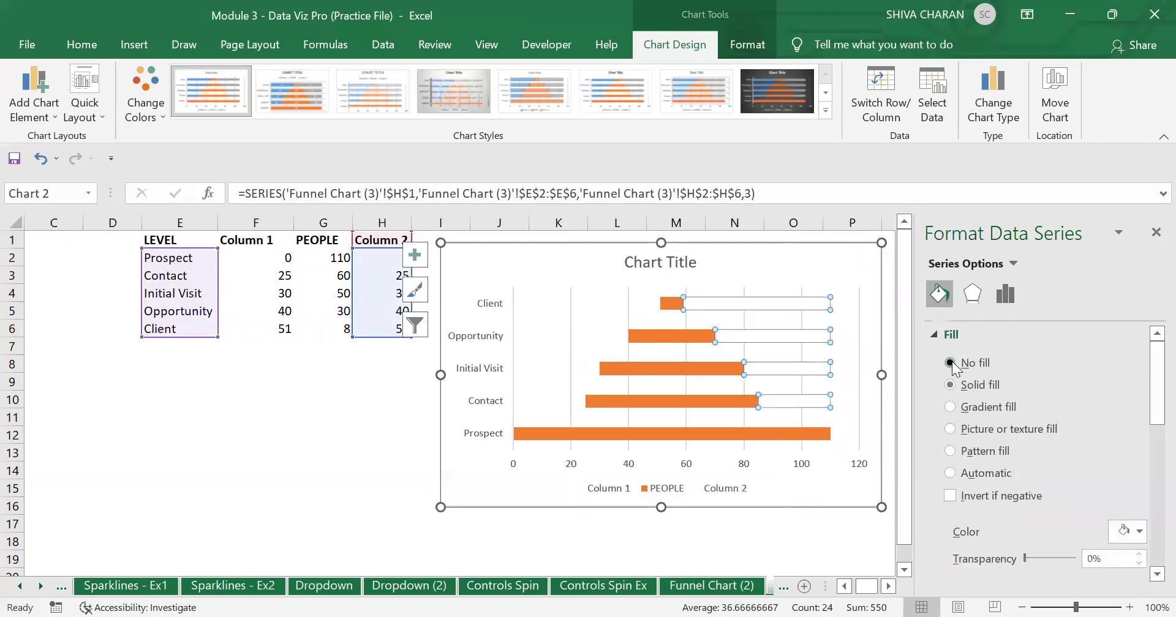
click(950, 363)
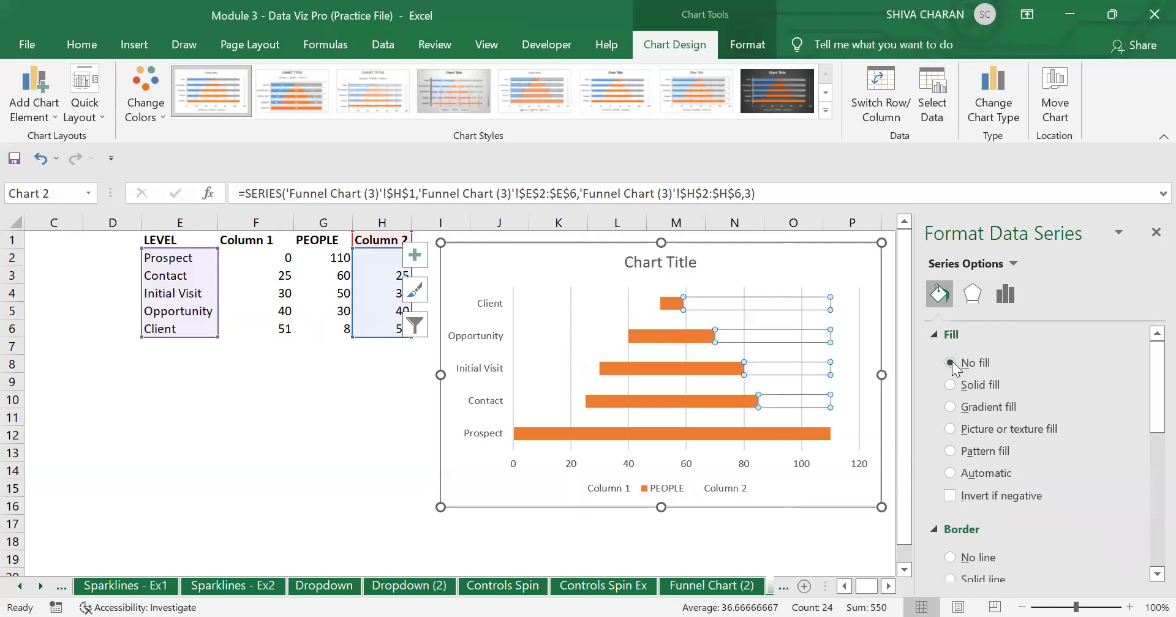
click(1155, 233)
click(969, 470)
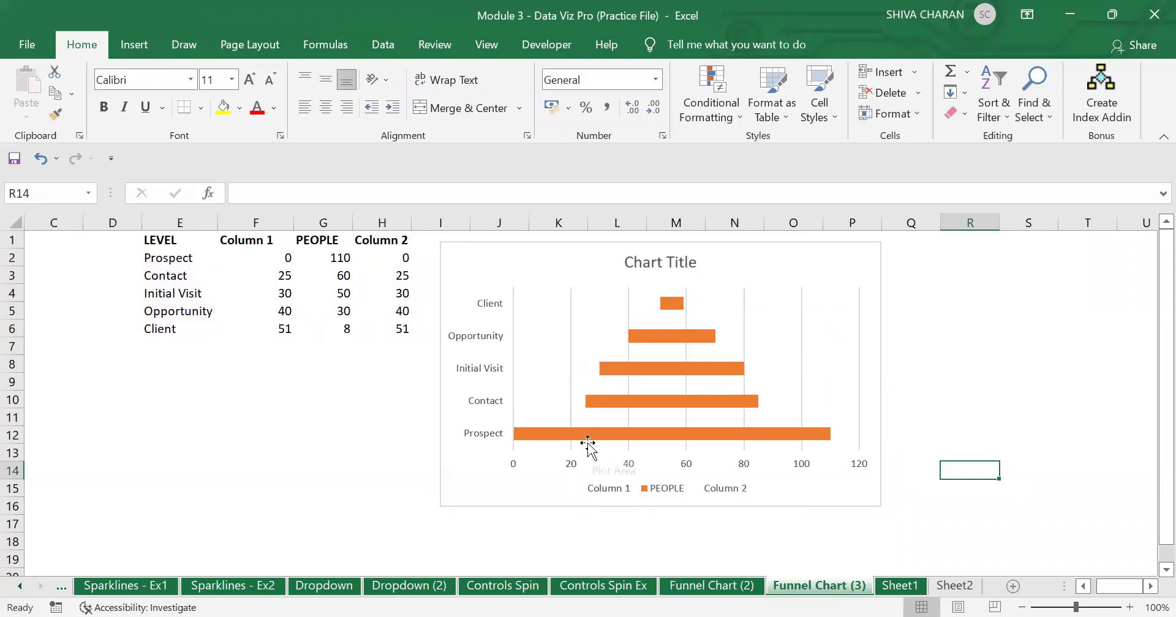
Put the chart's vertical axis categories in reverse order so they follow the level order in E2:E6, from Prospect to Client
mouse_move(723, 371)
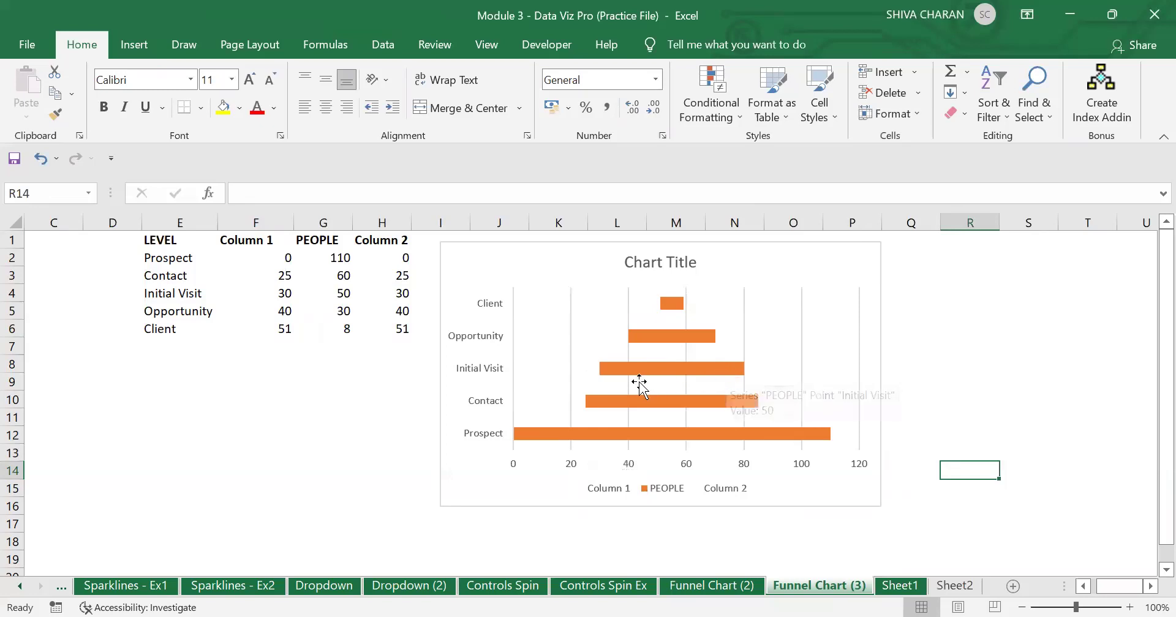
scroll(637, 385, left, 2)
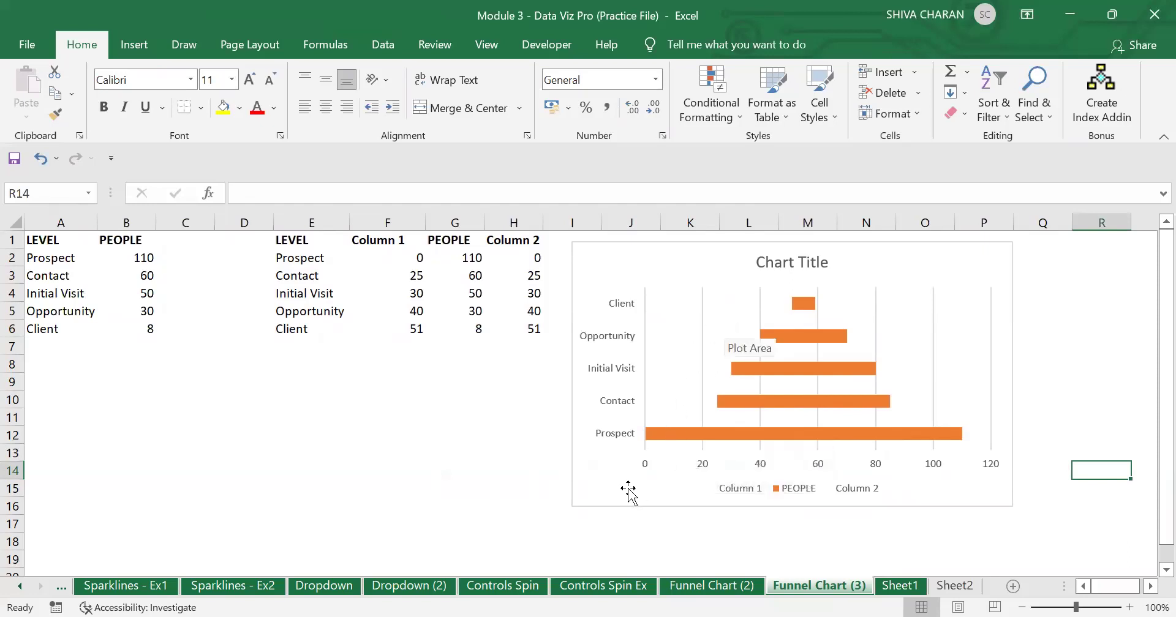
drag(304, 260, 308, 325)
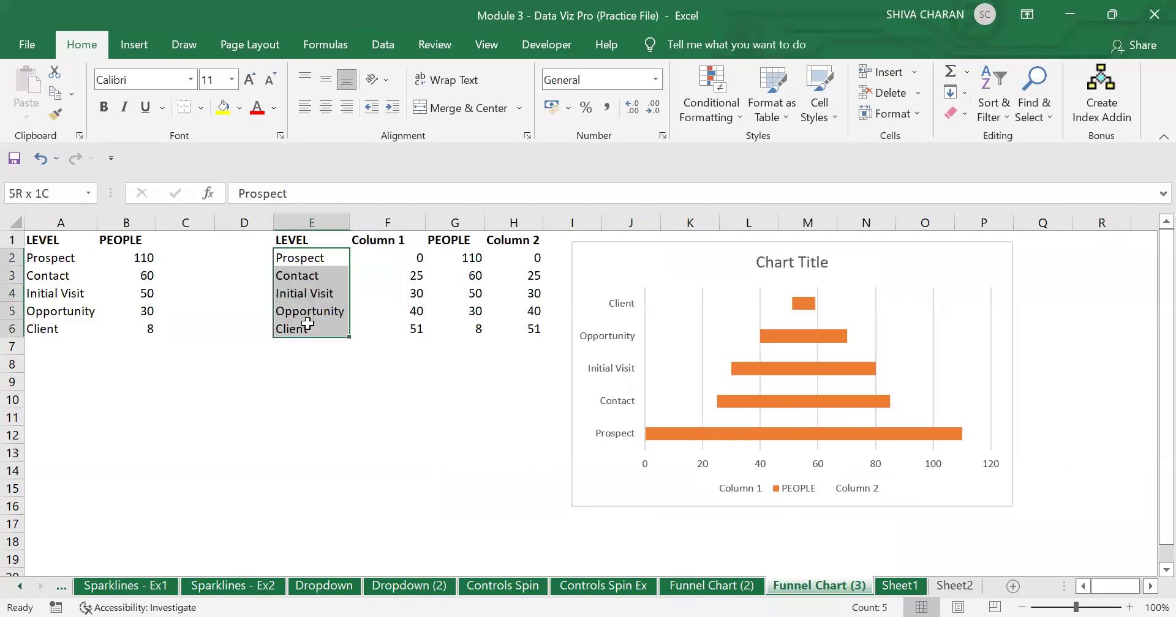
click(613, 472)
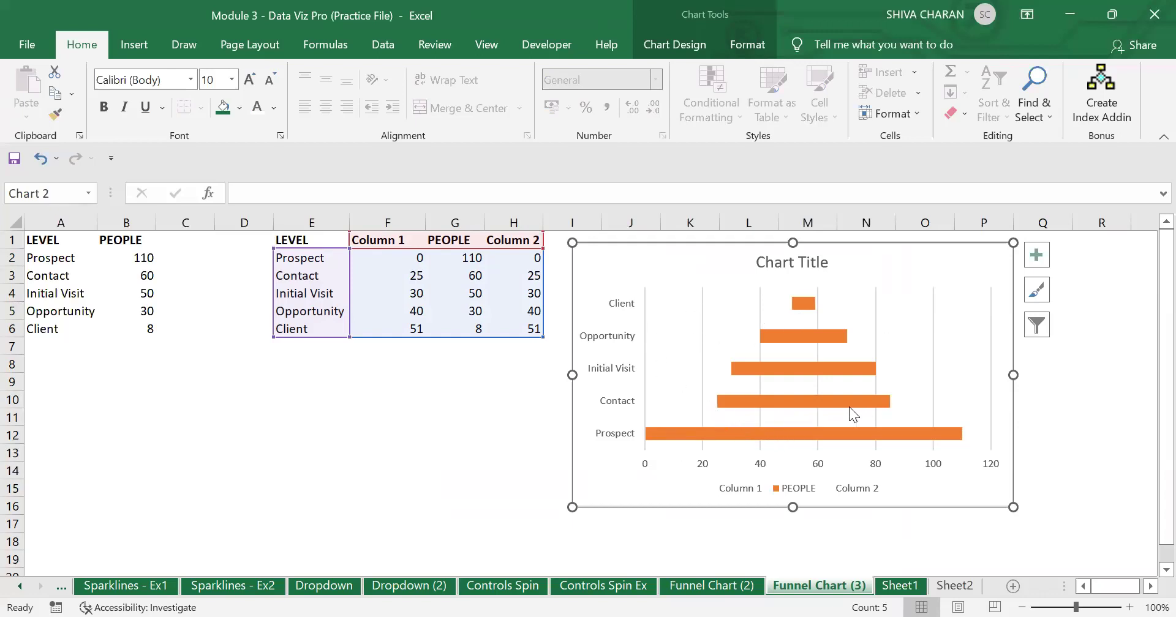
click(622, 436)
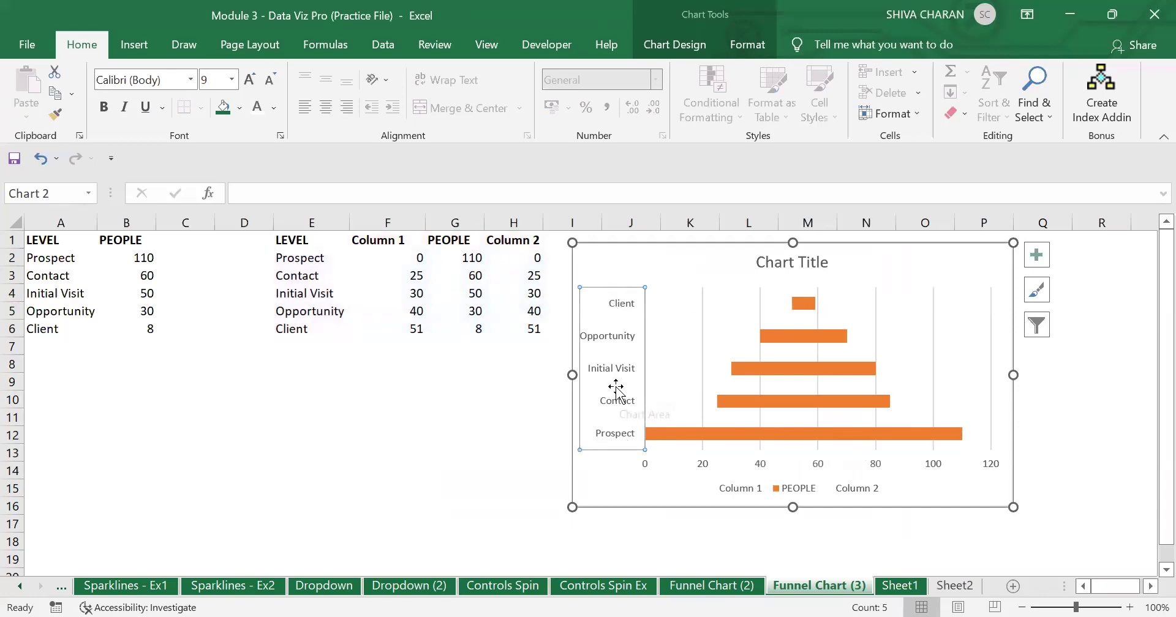
right_click(602, 436)
click(616, 437)
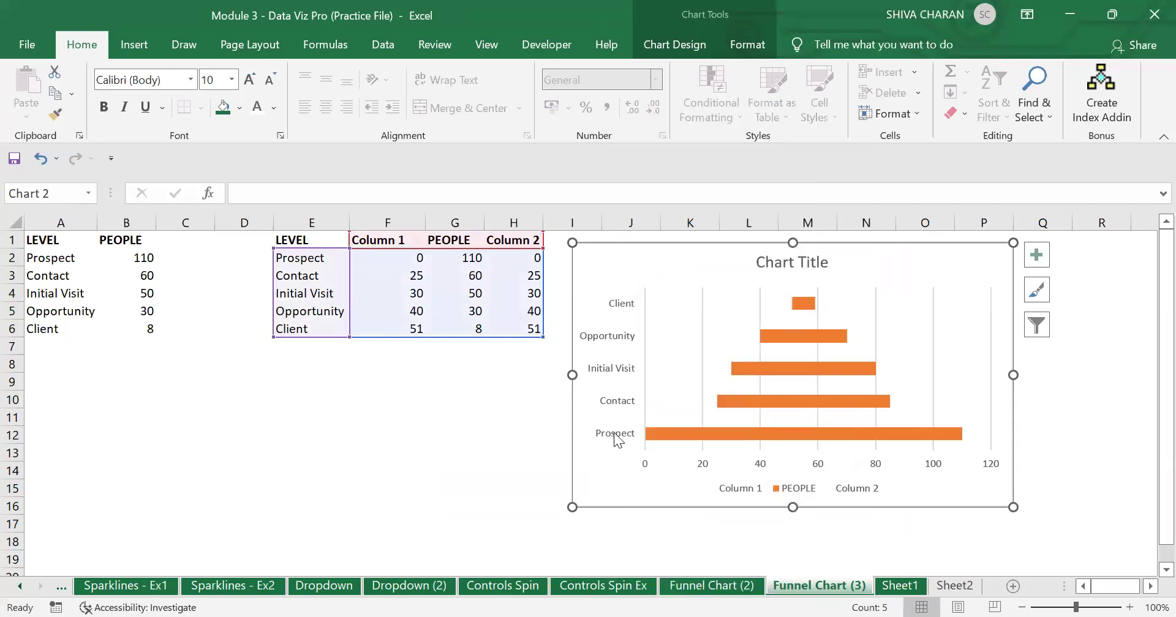
right_click(615, 436)
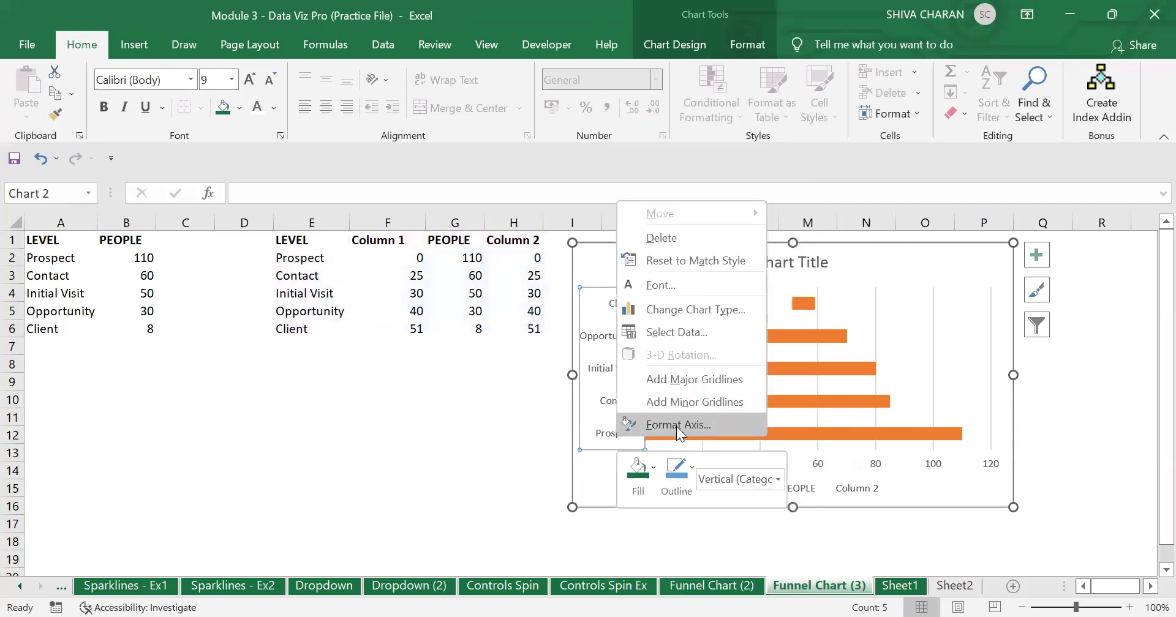
click(680, 425)
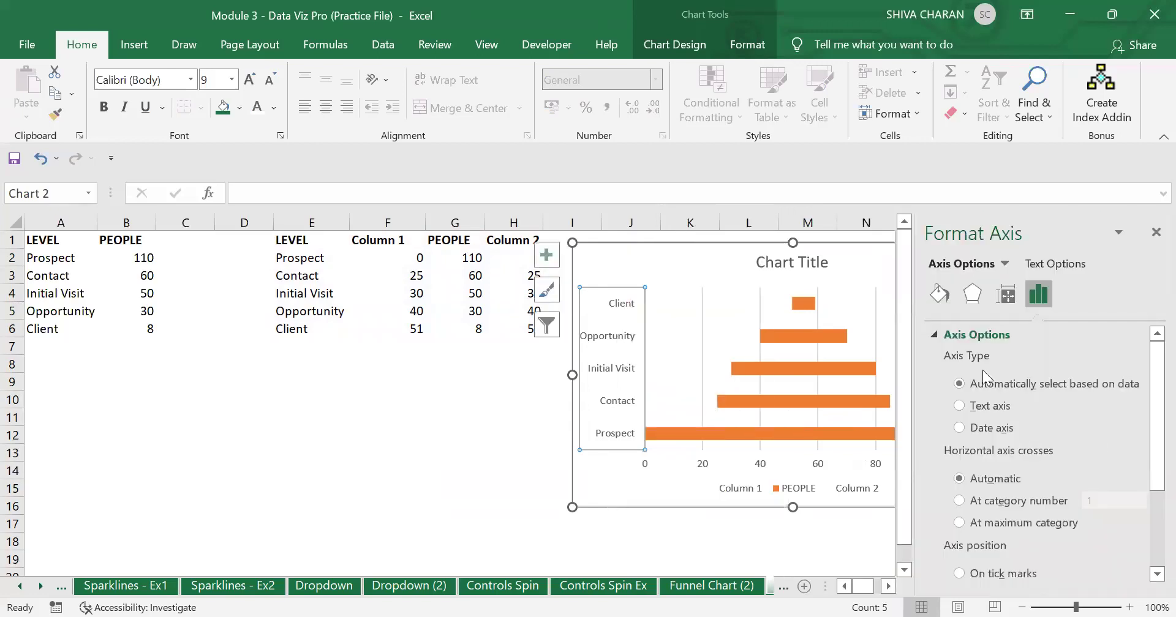
drag(1150, 390, 1141, 493)
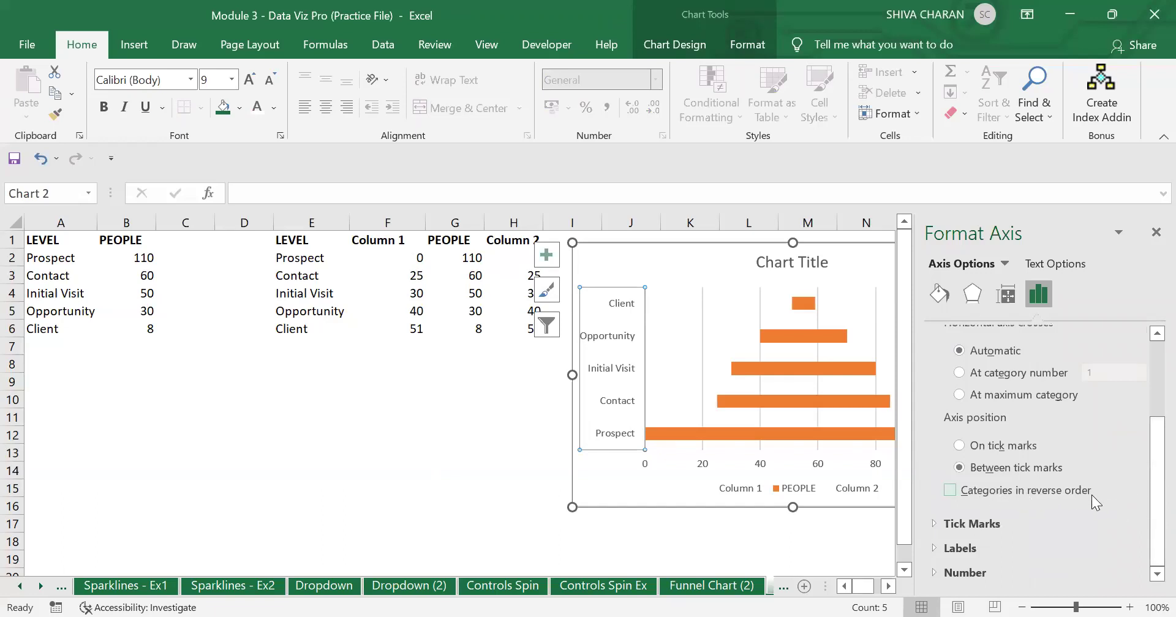
click(981, 491)
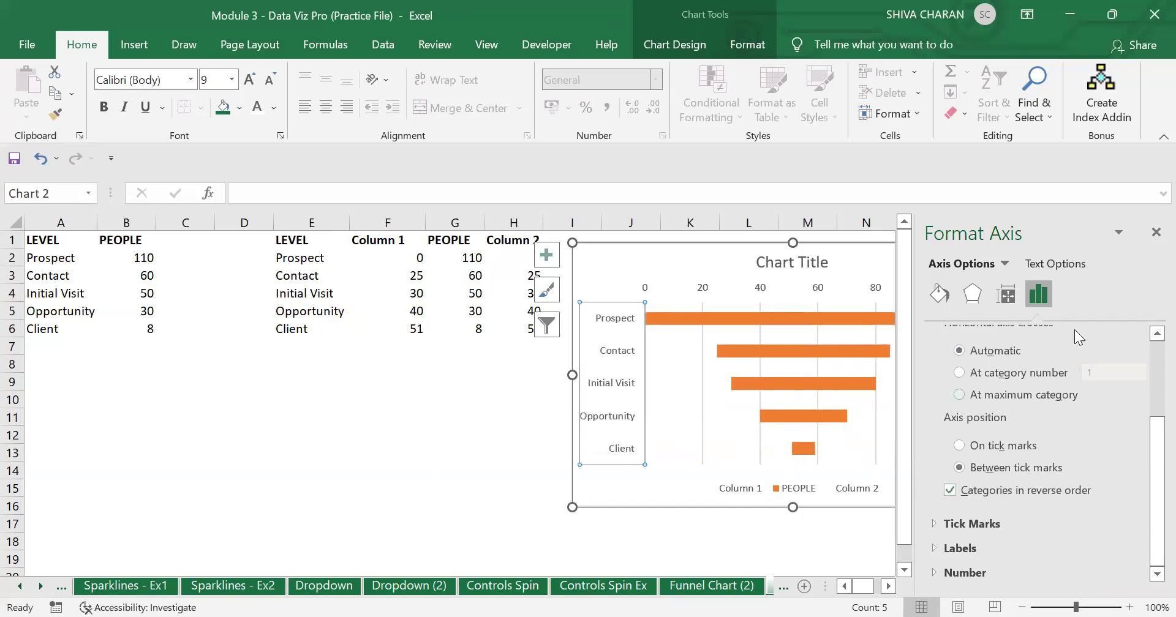
click(1148, 233)
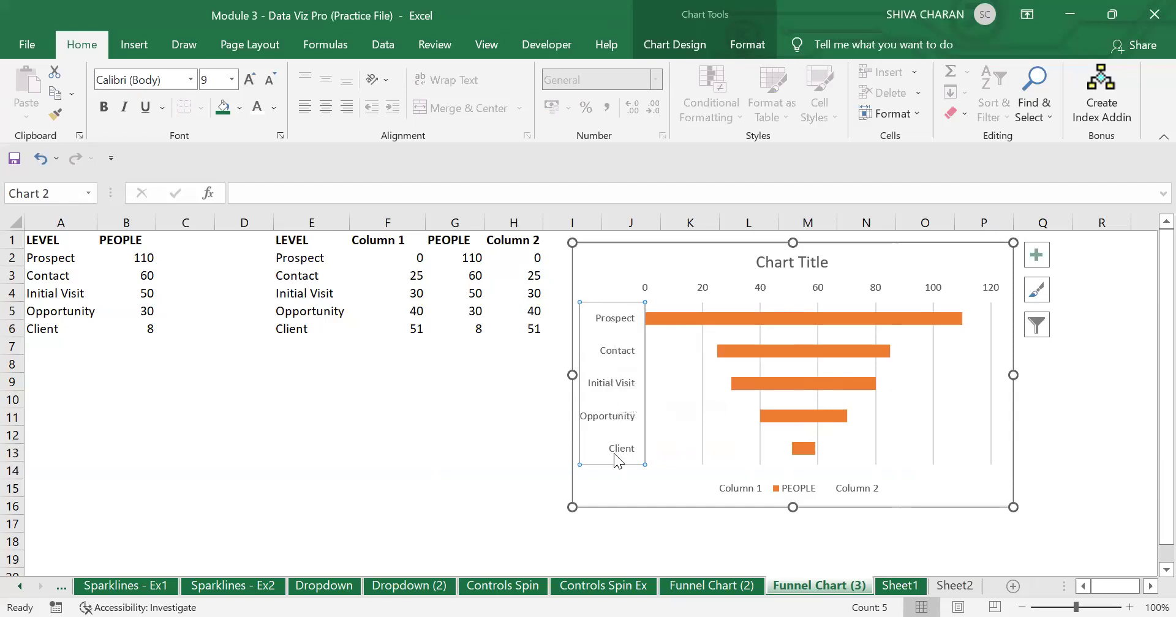
click(428, 419)
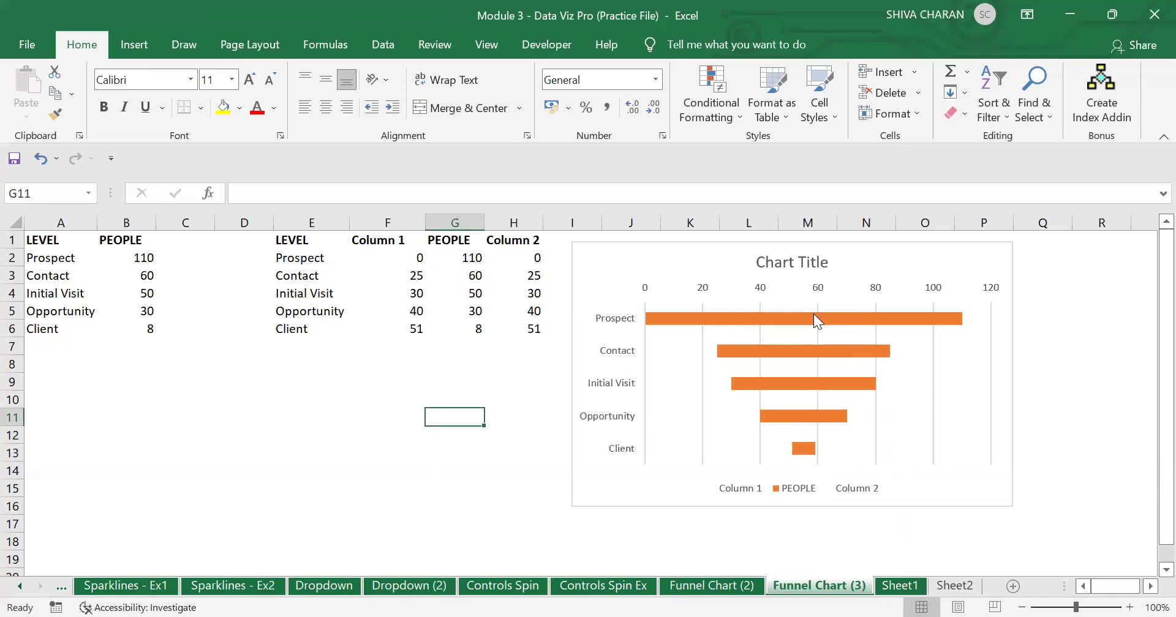
Set the maximum bound of the chart's horizontal value axis to 110
click(772, 285)
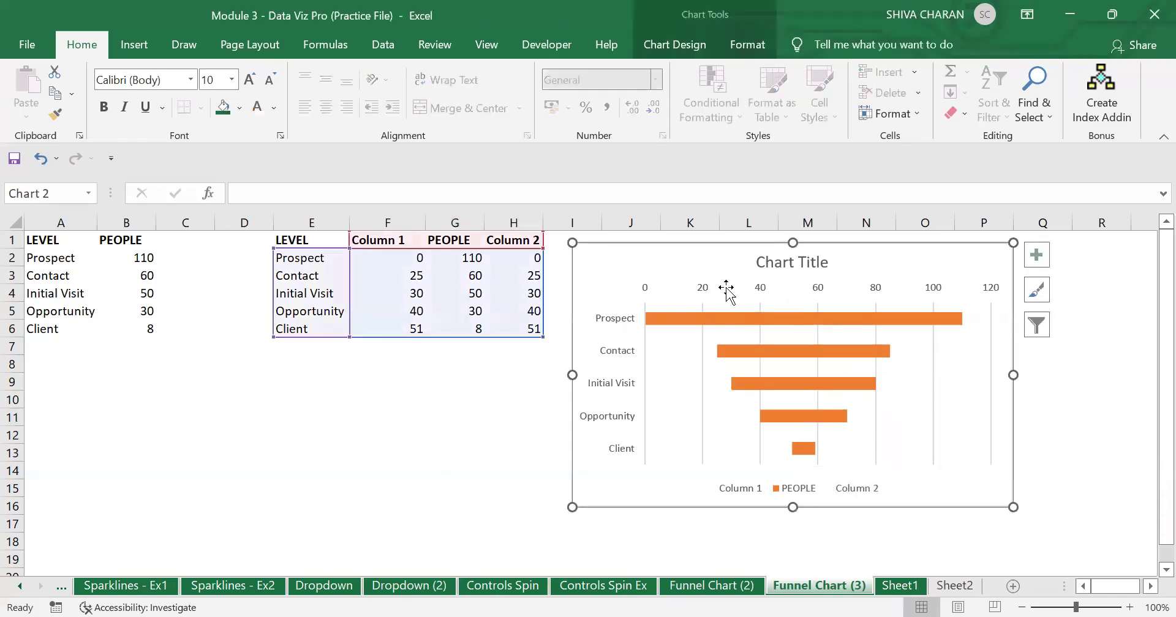
click(877, 288)
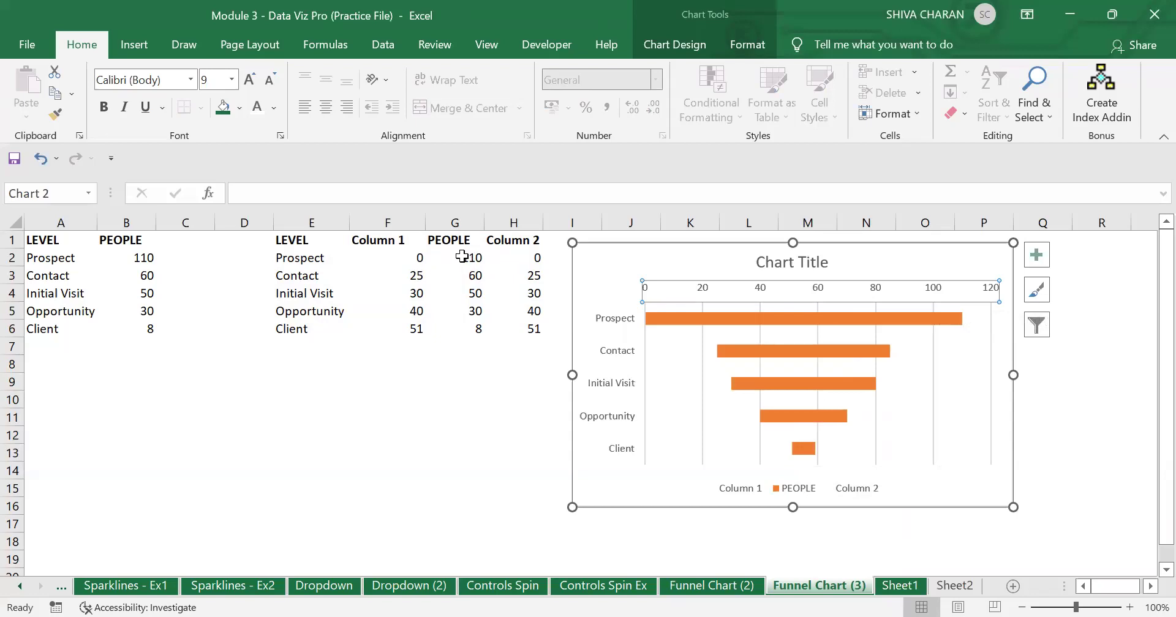
right_click(807, 295)
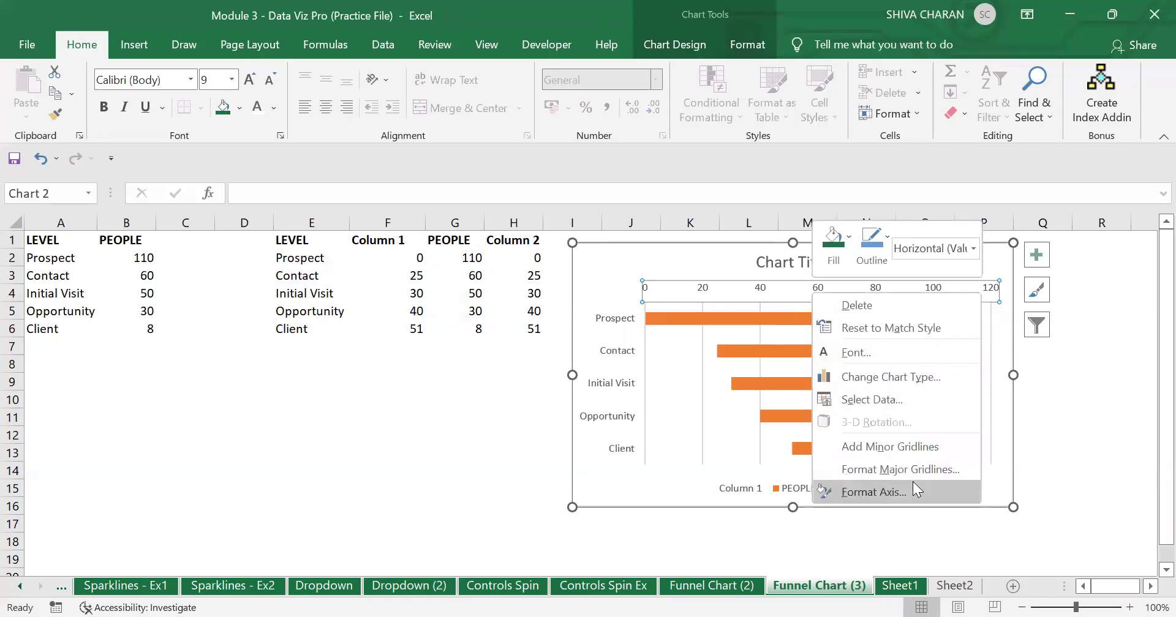
click(873, 492)
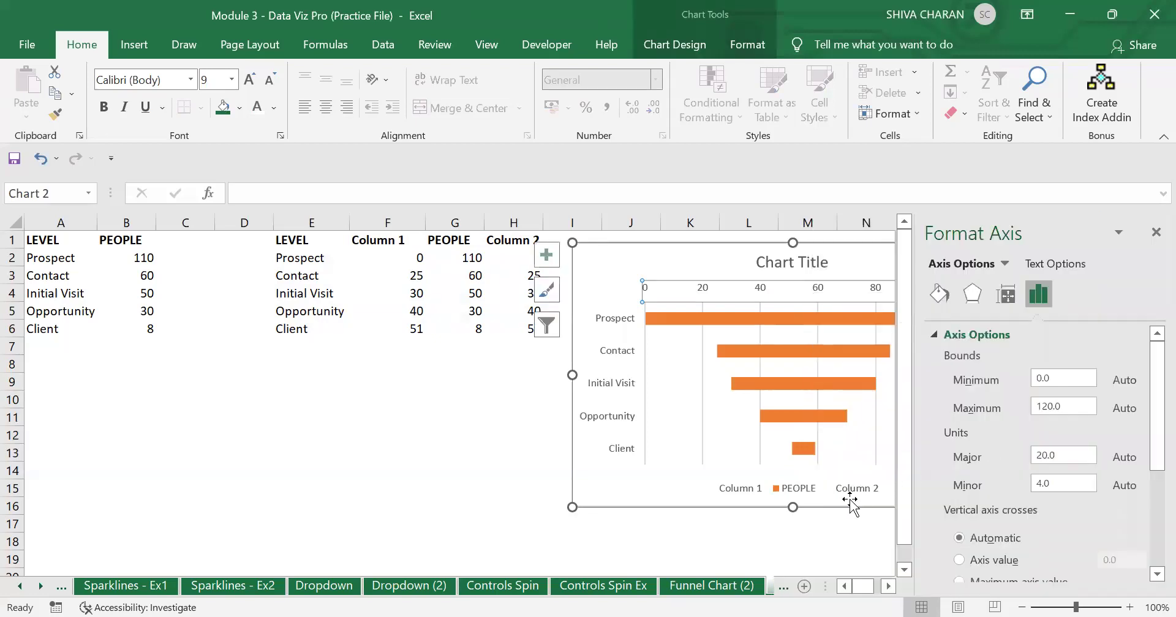
click(888, 586)
click(888, 586)
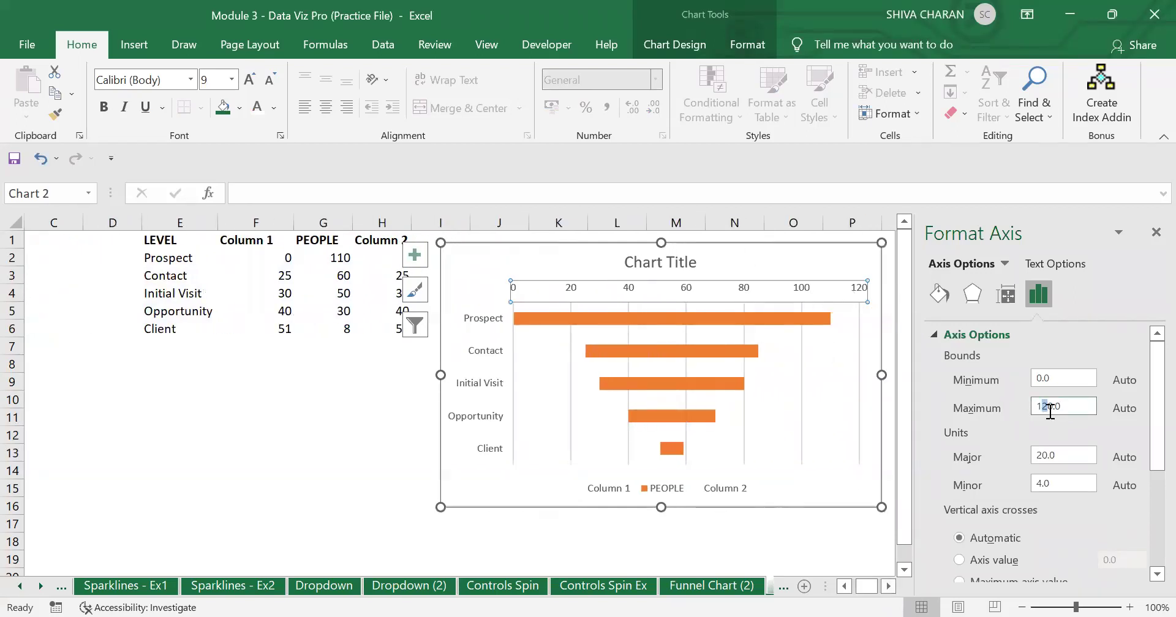
text(1)
key(Return)
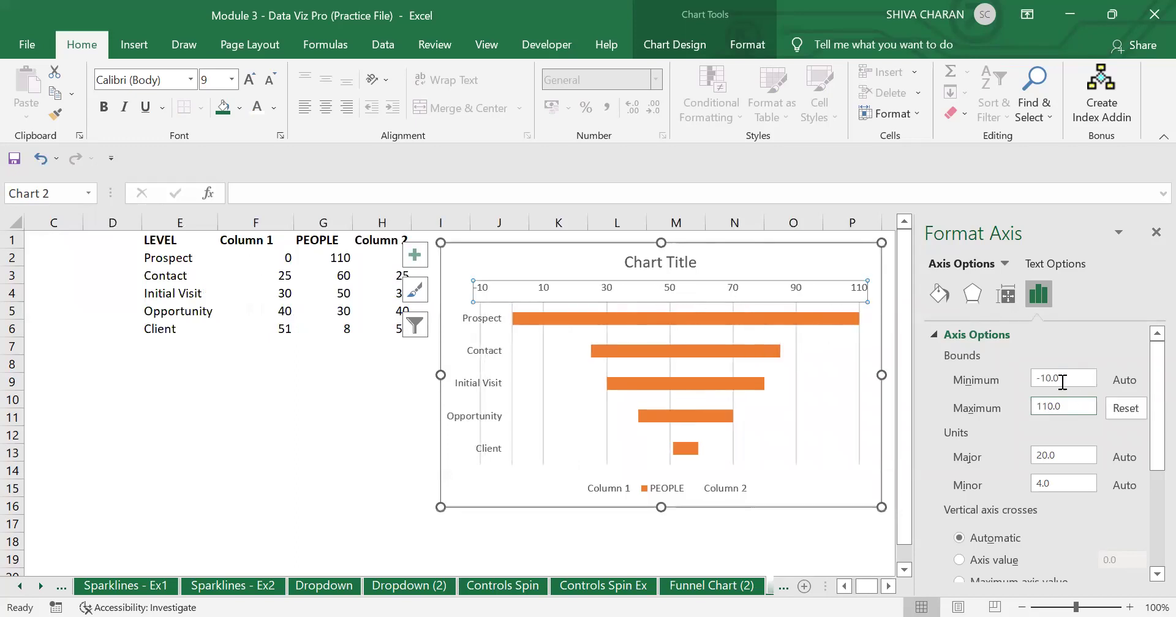
Set the minimum bound of the chart's horizontal value axis to 10 and close the axis formatting options
click(1039, 378)
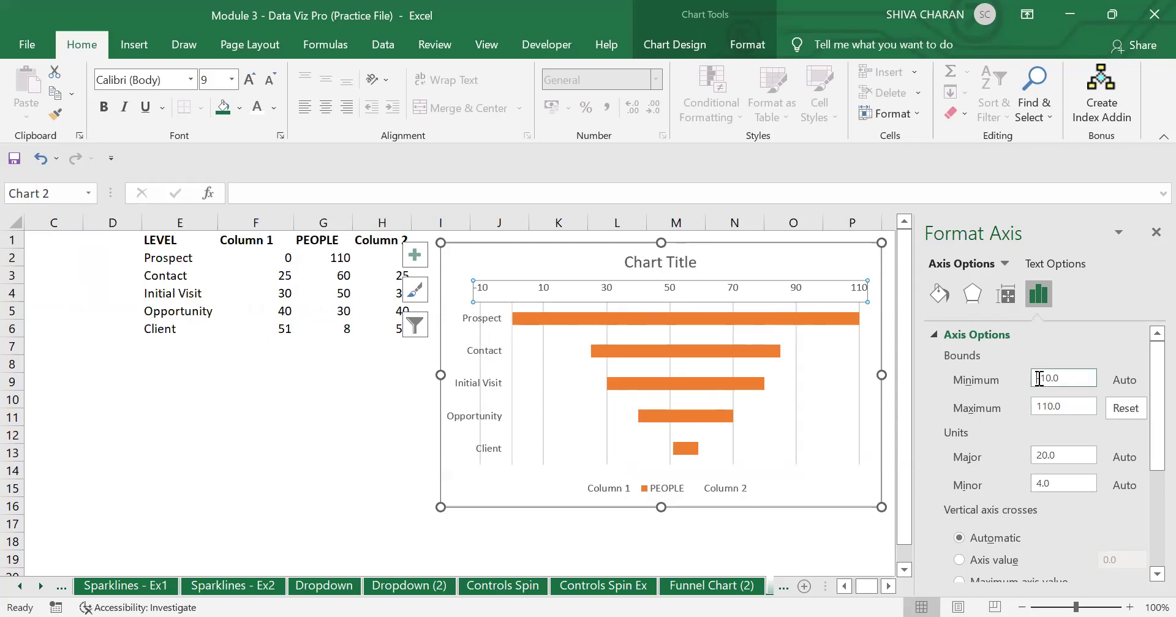
key(Return)
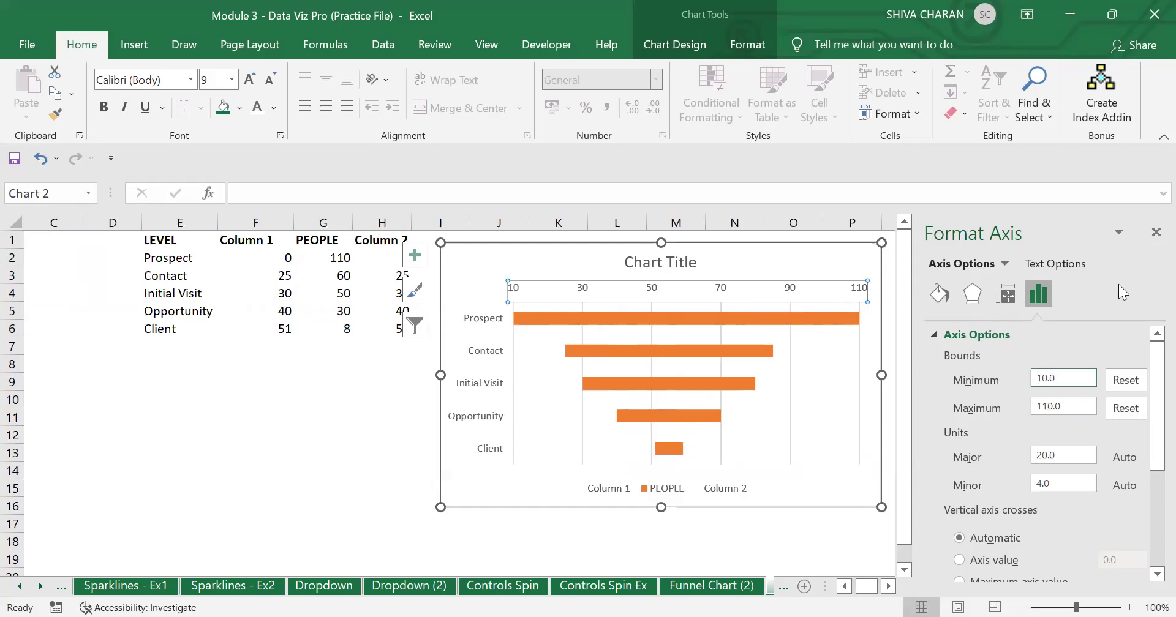
click(1156, 233)
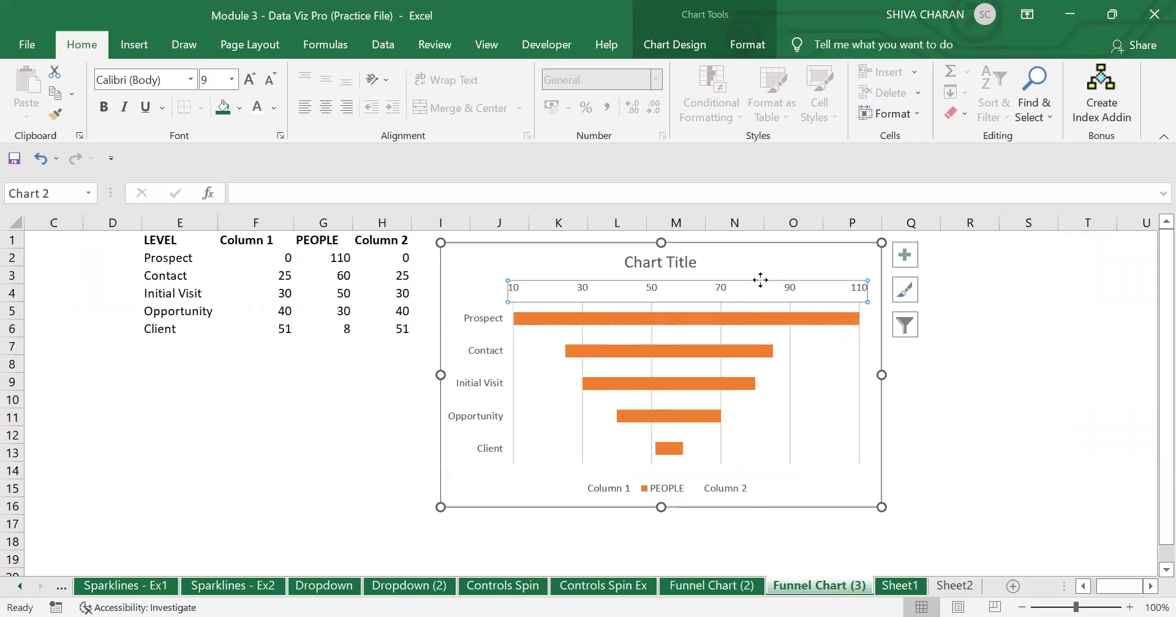
Delete the chart's horizontal value axis and its legend
key(Delete)
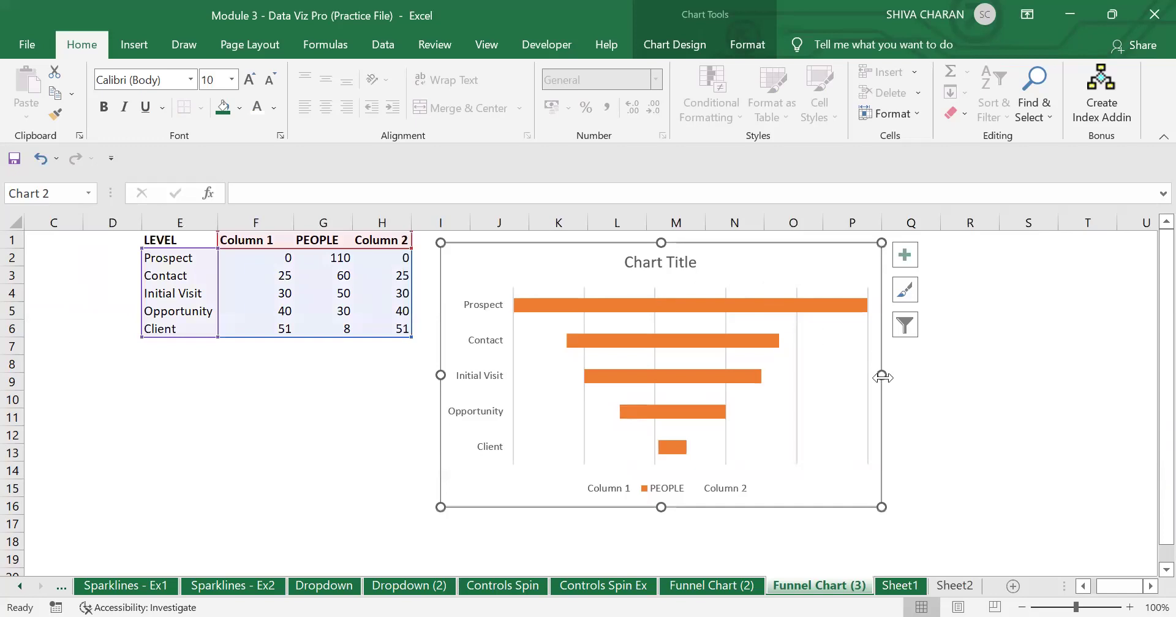
click(708, 492)
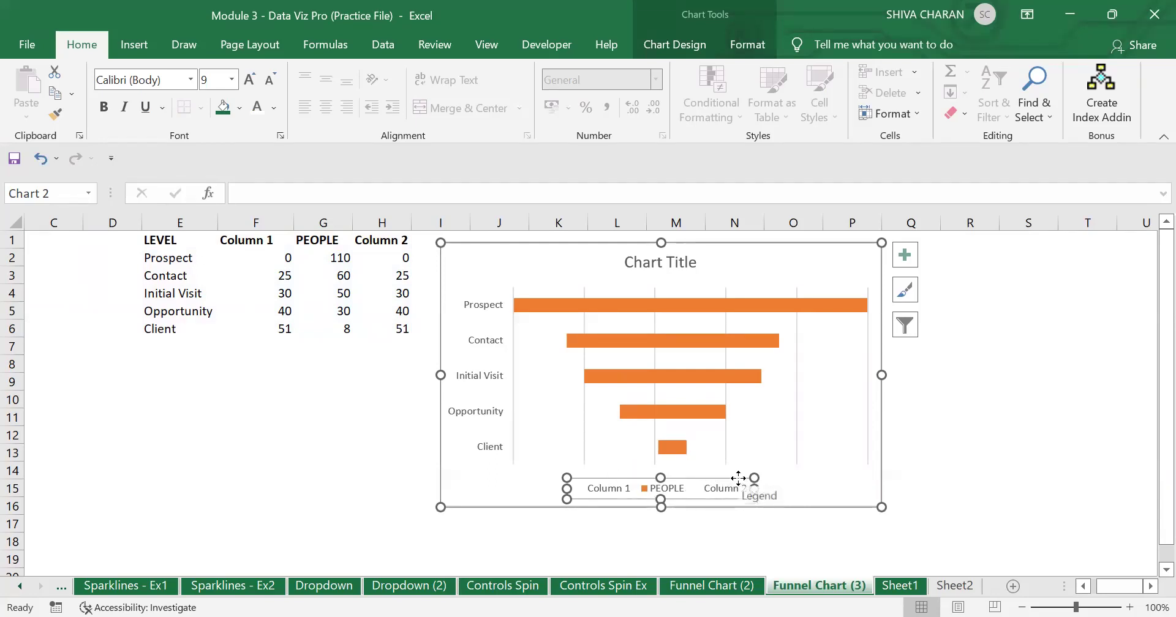
key(Delete)
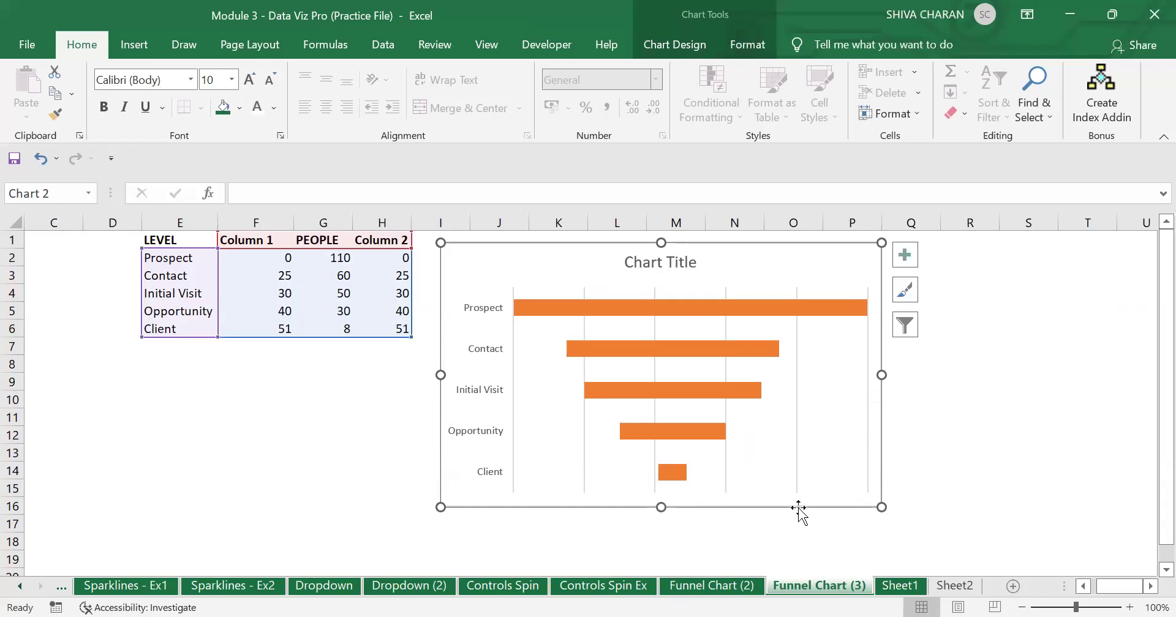
Delete the vertical gridlines behind the funnel bars and deselect the chart
click(867, 389)
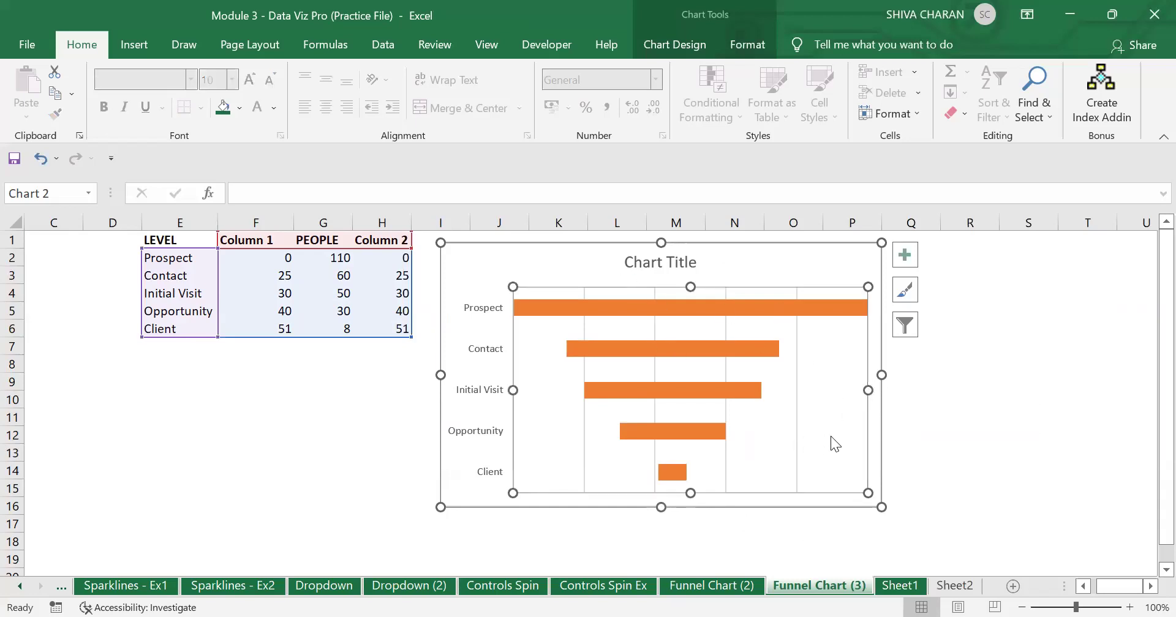
mouse_move(831, 436)
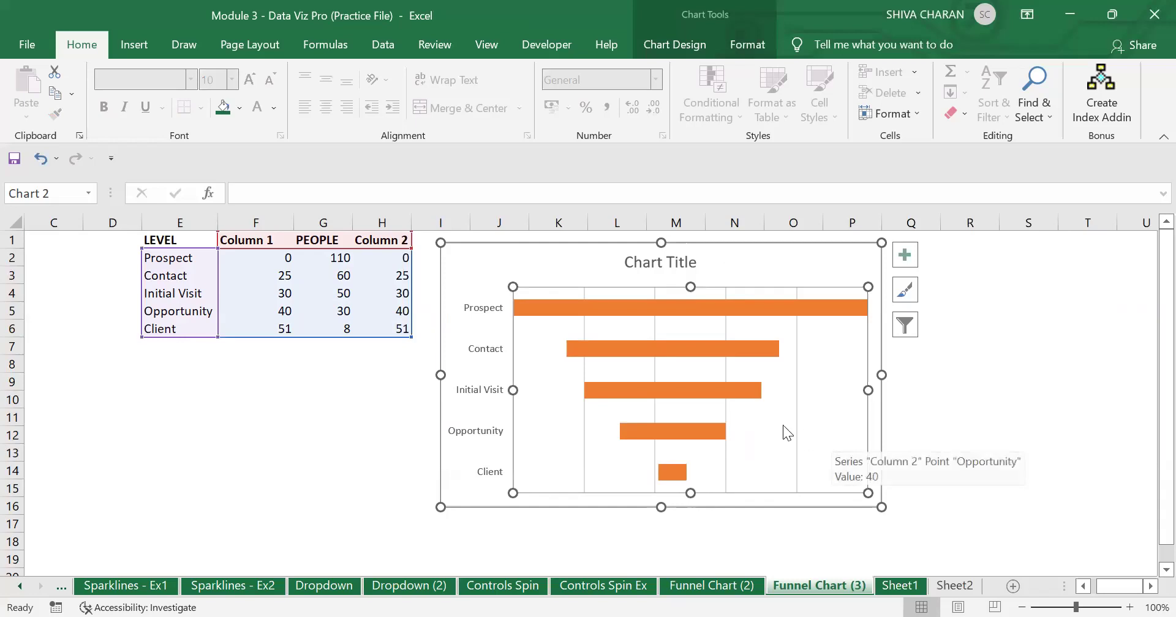
click(798, 431)
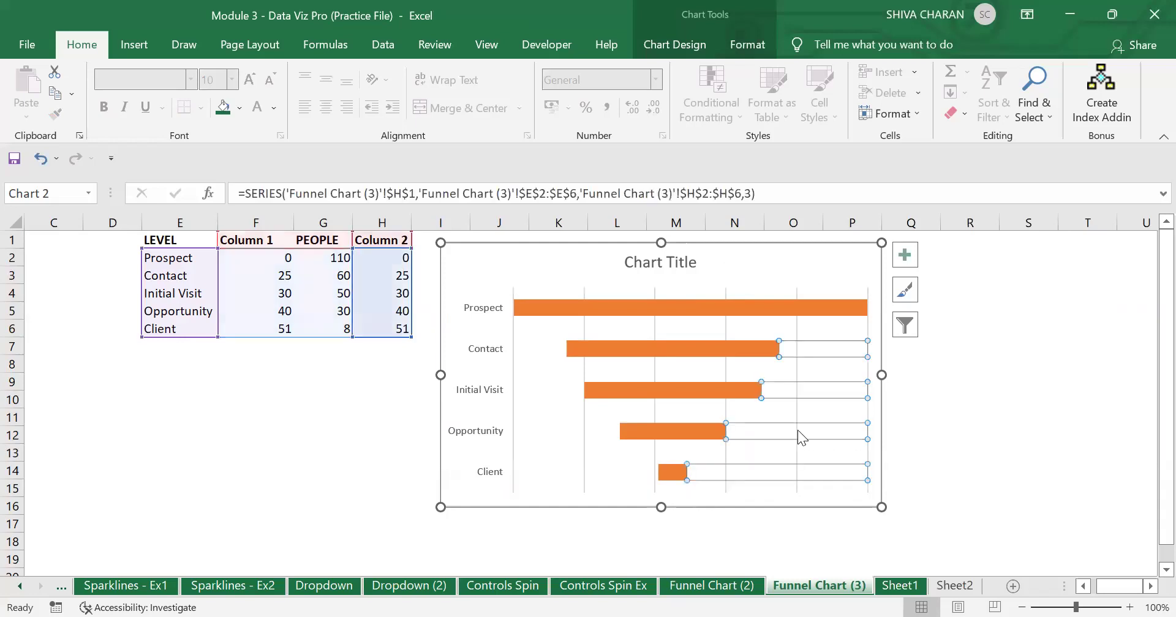
click(798, 327)
key(Delete)
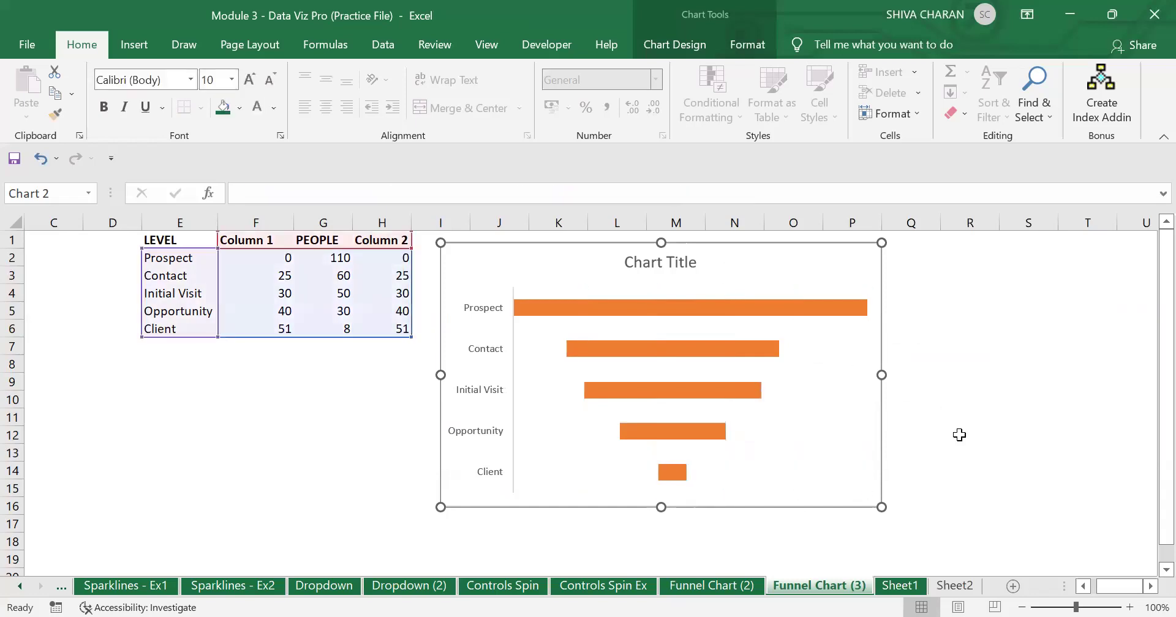
click(960, 435)
Enlarge the funnel chart, widening it to about column Q and making it slightly taller
click(790, 267)
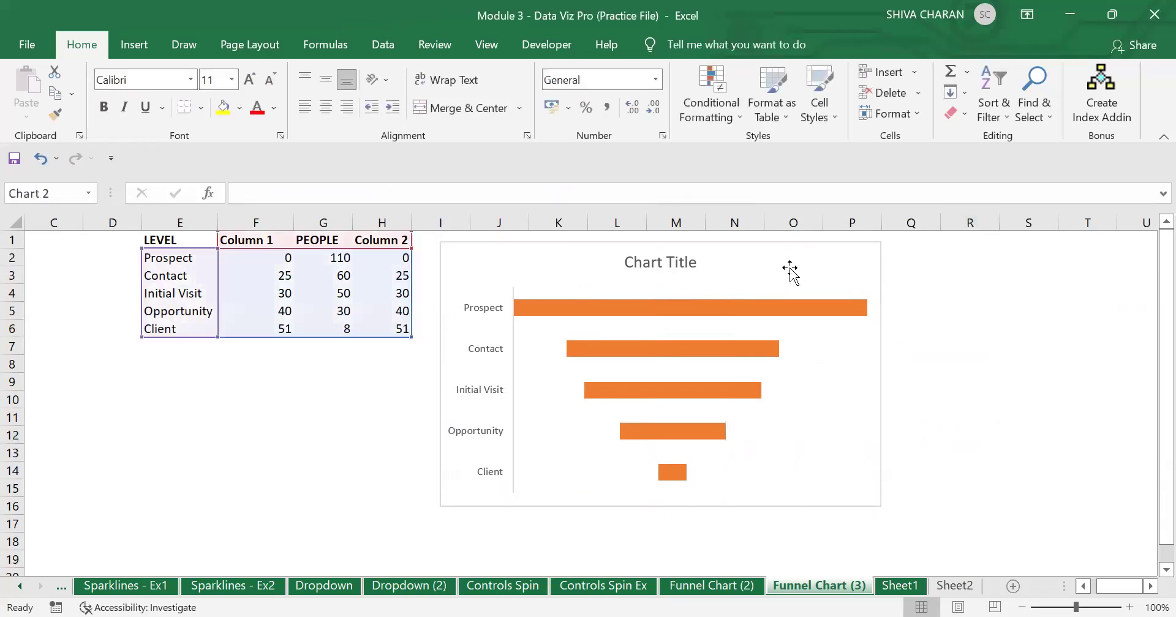
drag(881, 507, 959, 516)
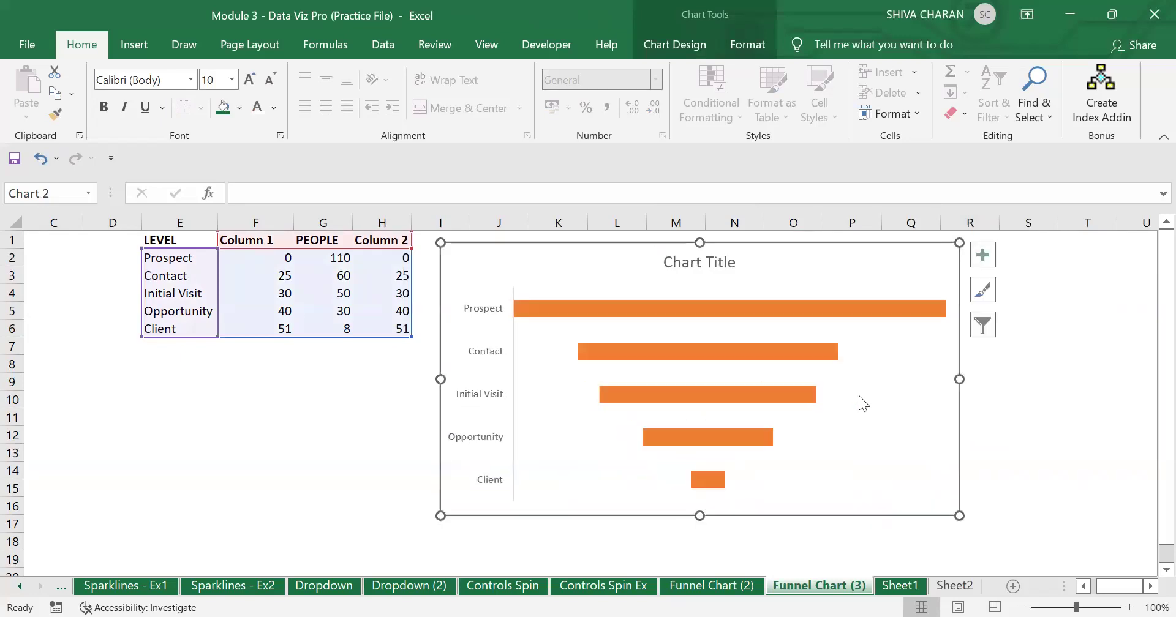
click(798, 308)
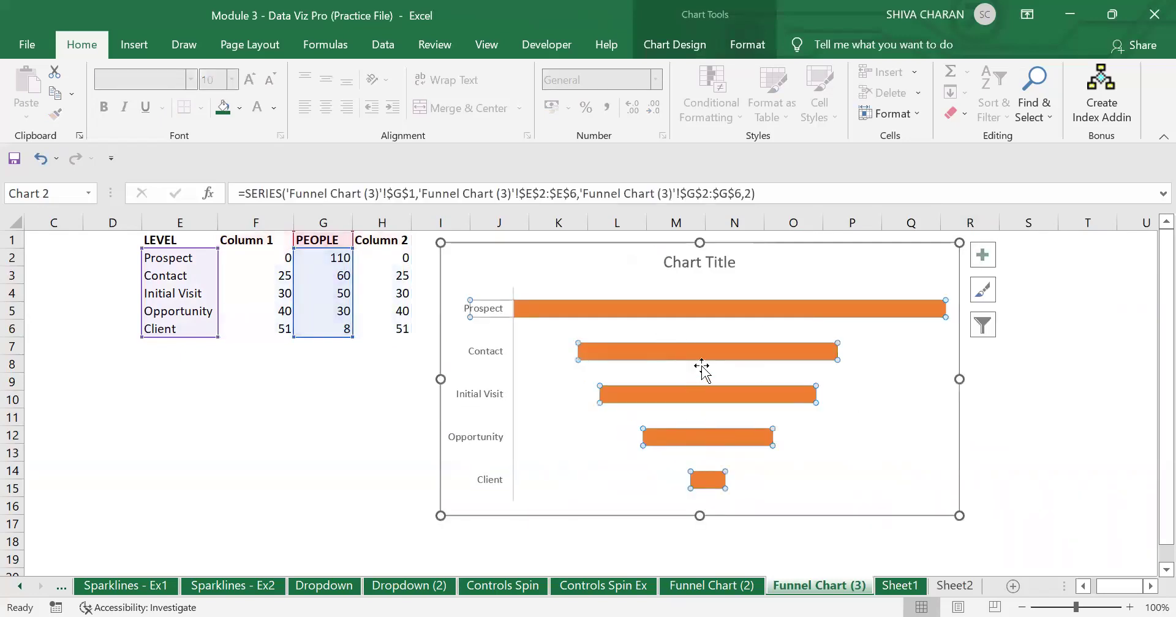
click(992, 448)
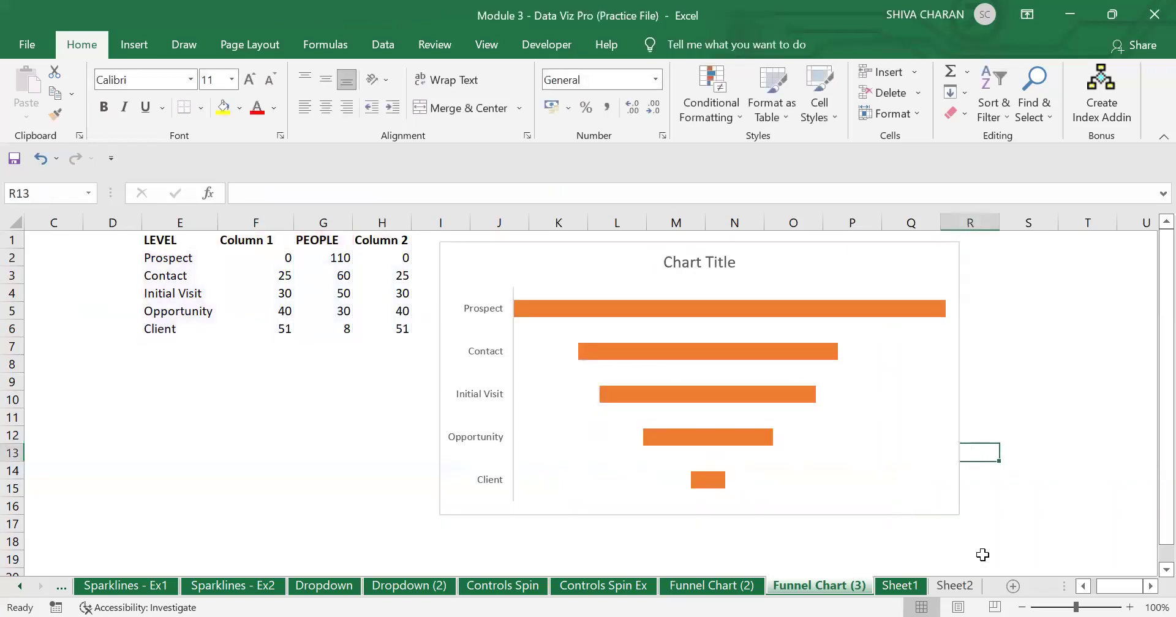
click(1083, 586)
click(1083, 586)
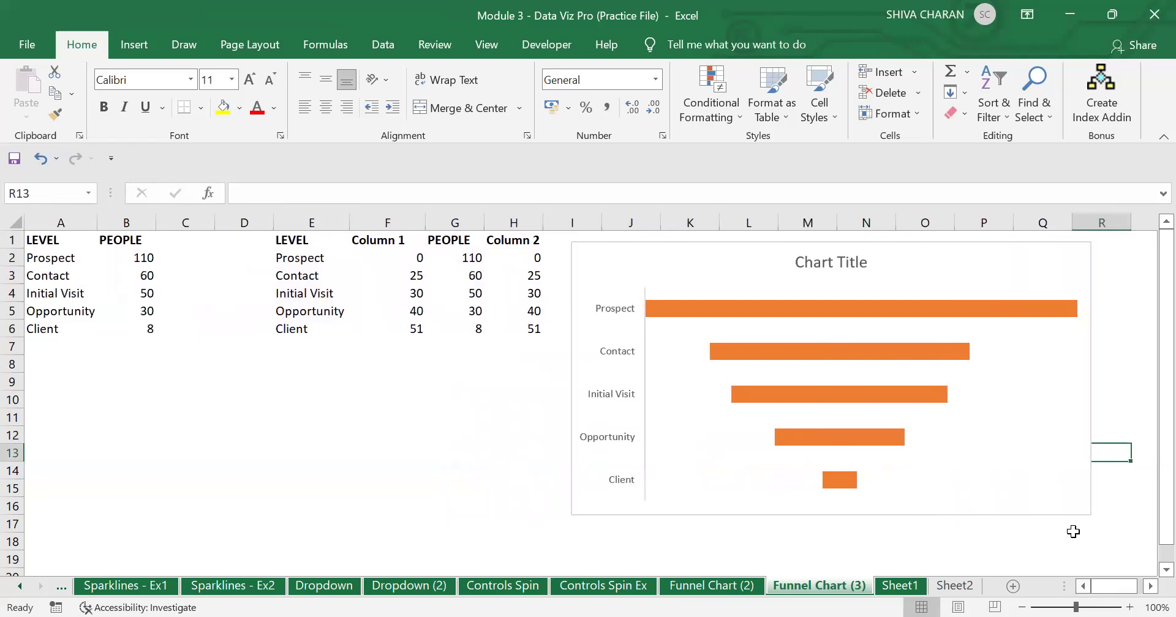
click(974, 440)
click(684, 524)
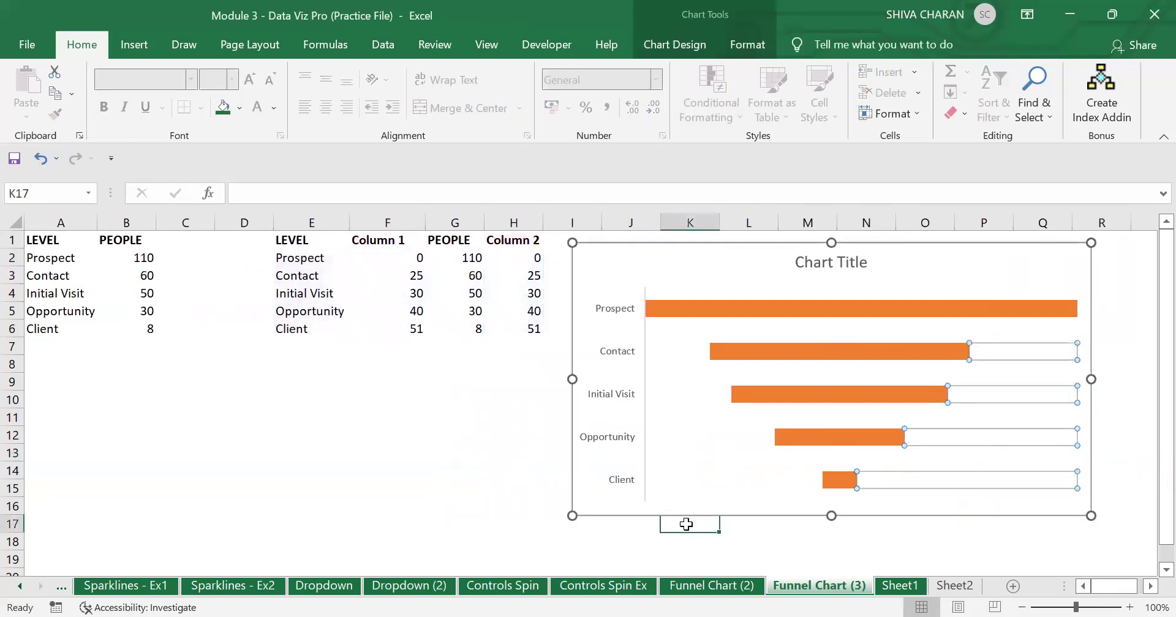
click(776, 540)
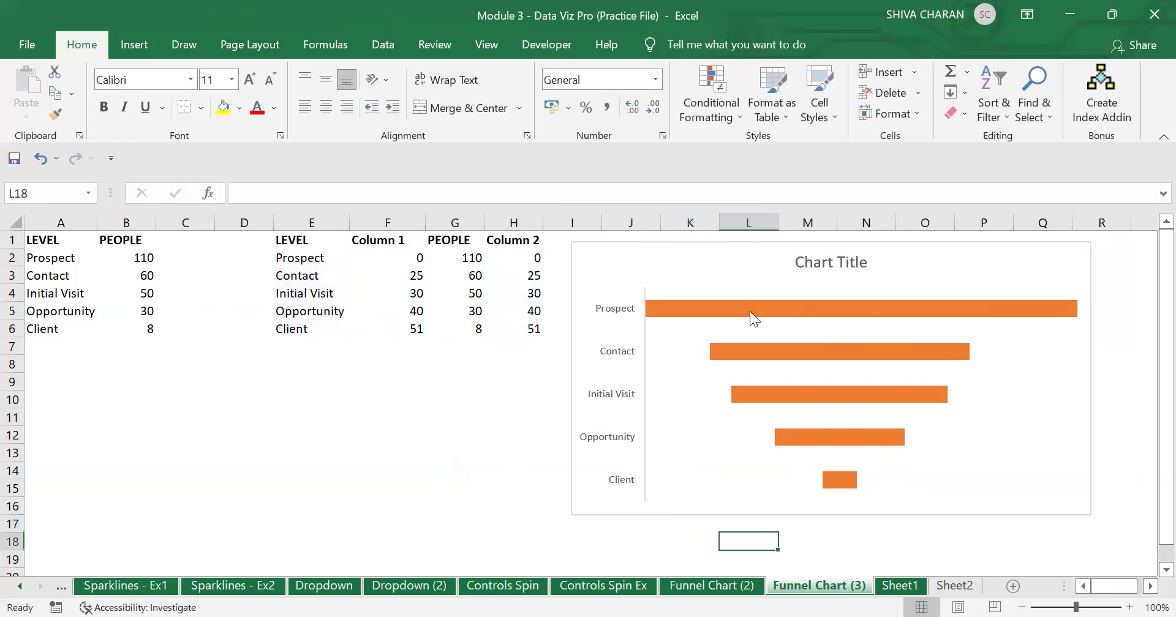
mouse_move(768, 308)
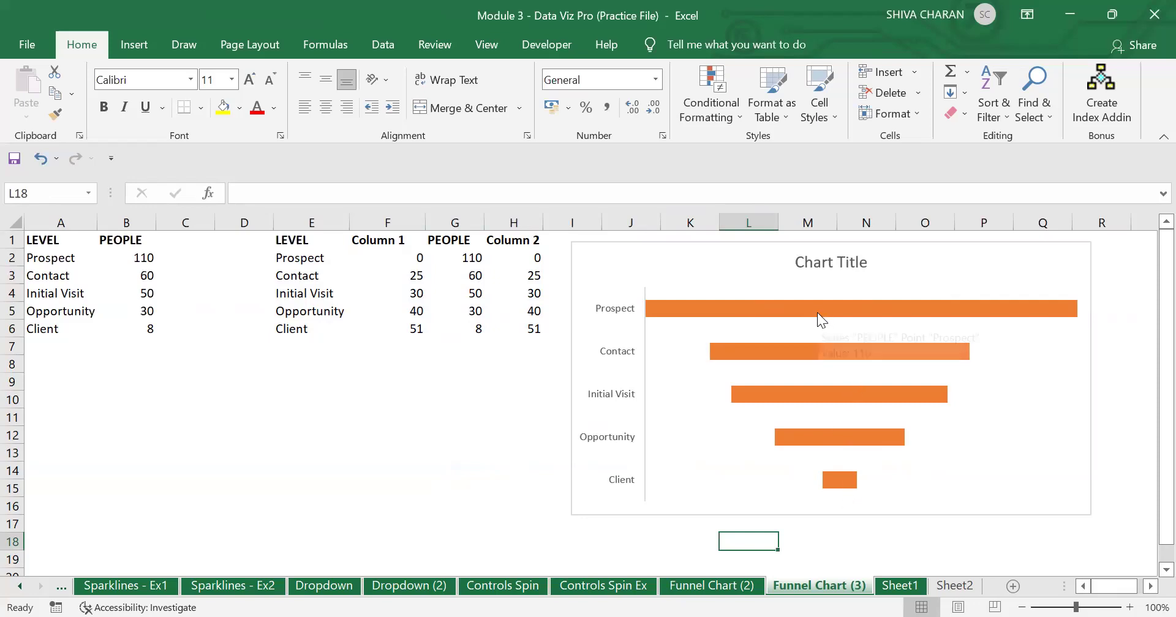
Add centred data labels to the chart's PEOPLE series so its bars carry the values from G2:G6
drag(464, 260, 464, 331)
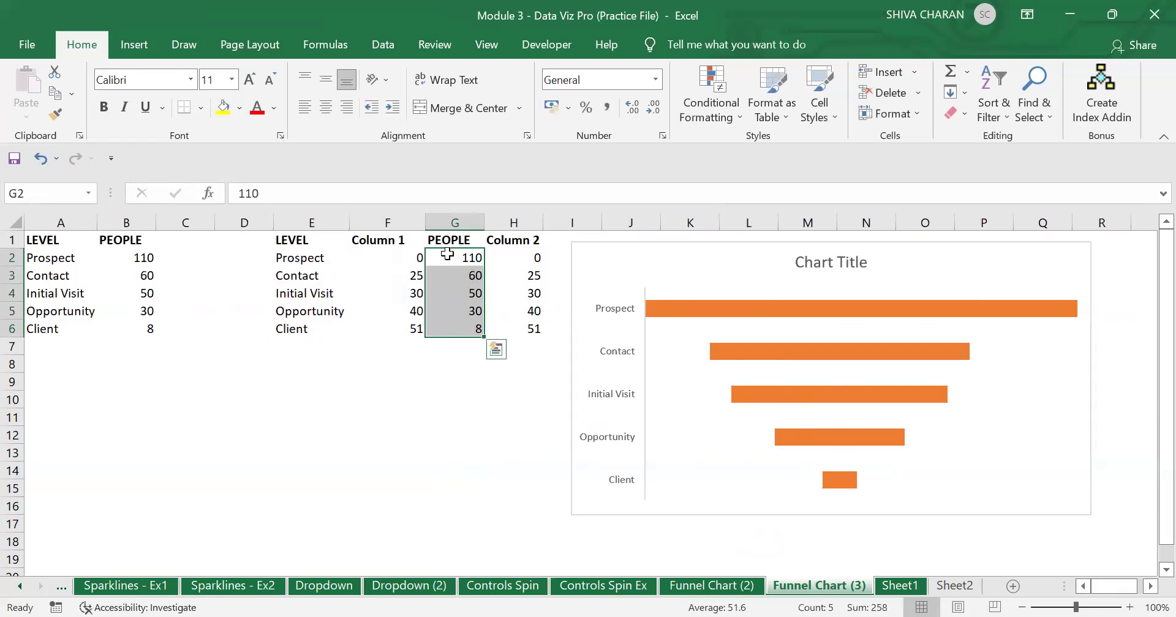
click(728, 306)
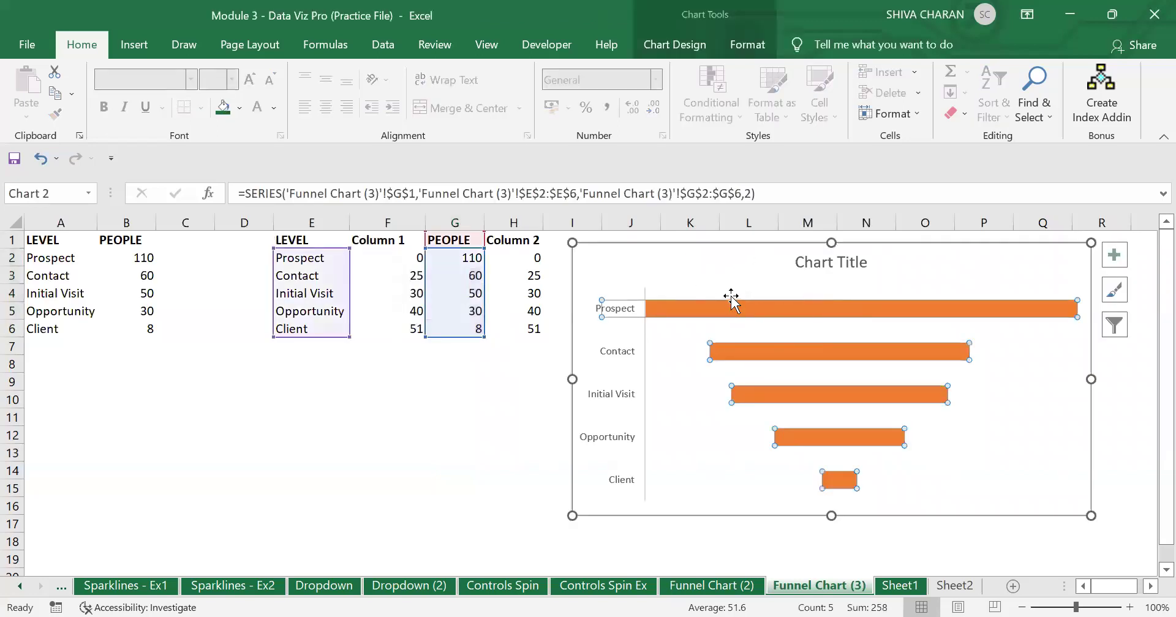
click(672, 51)
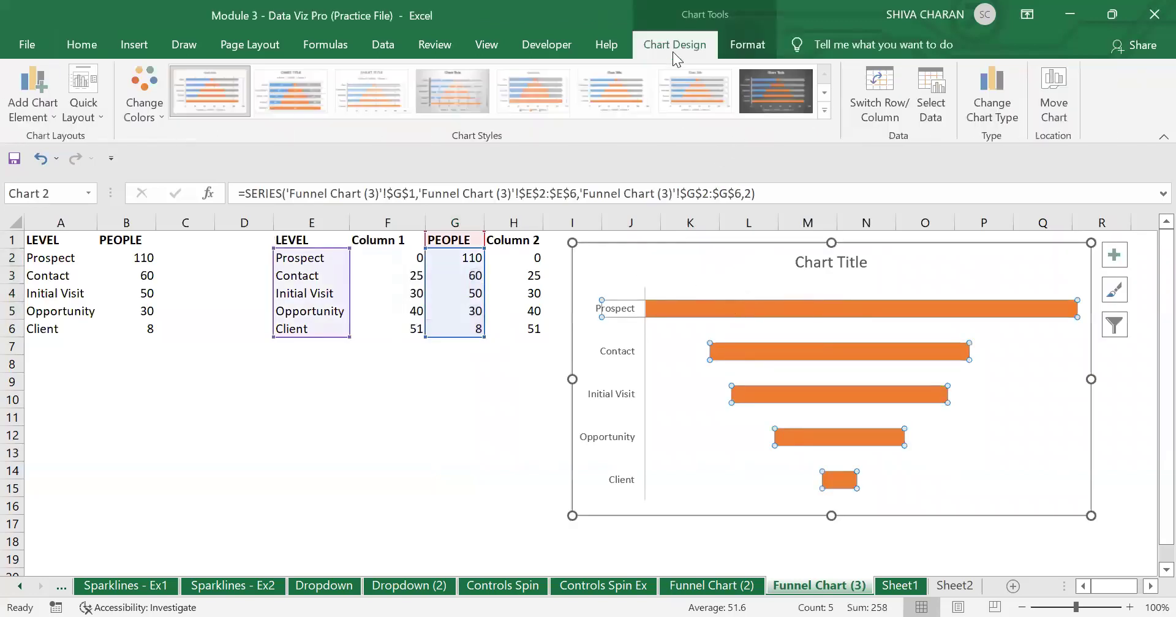
click(51, 113)
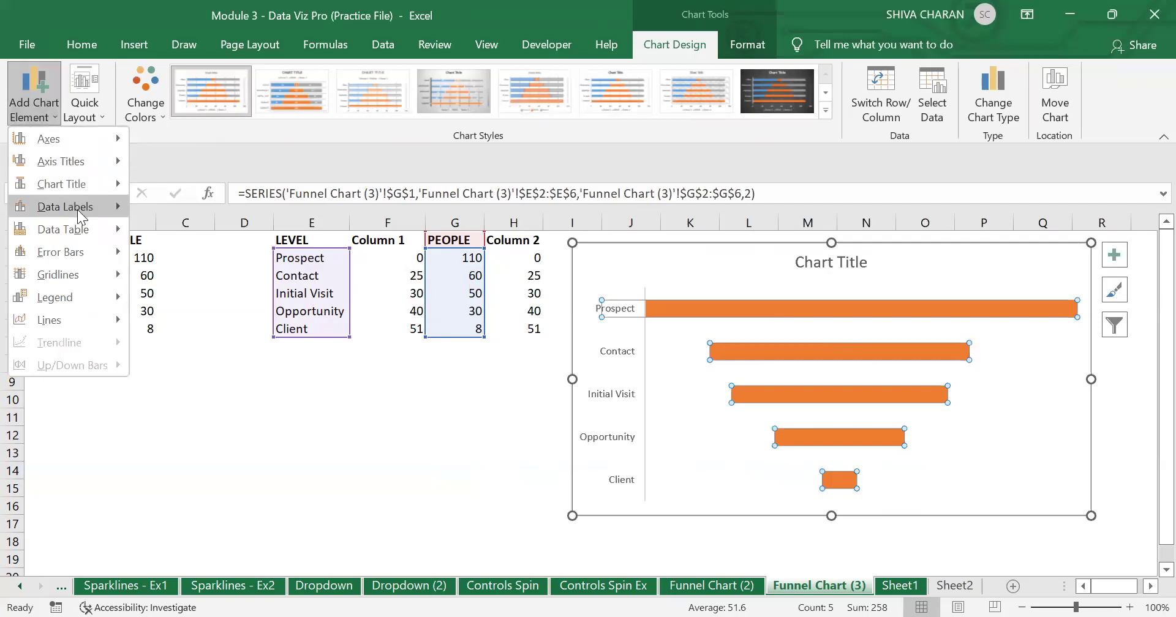
mouse_move(80, 215)
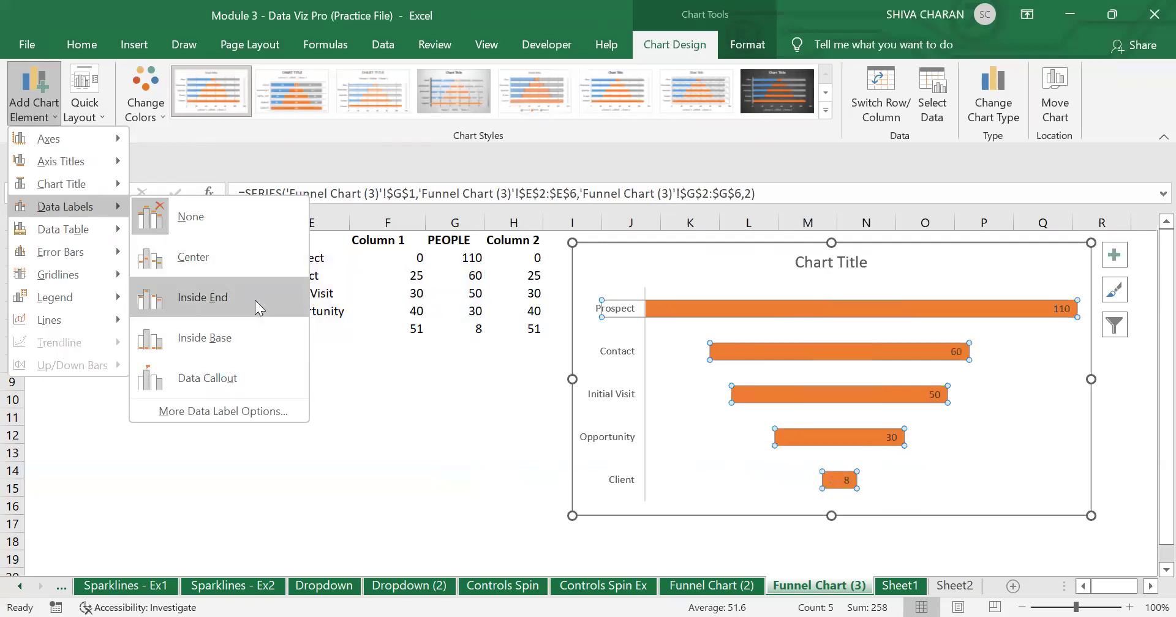
click(225, 262)
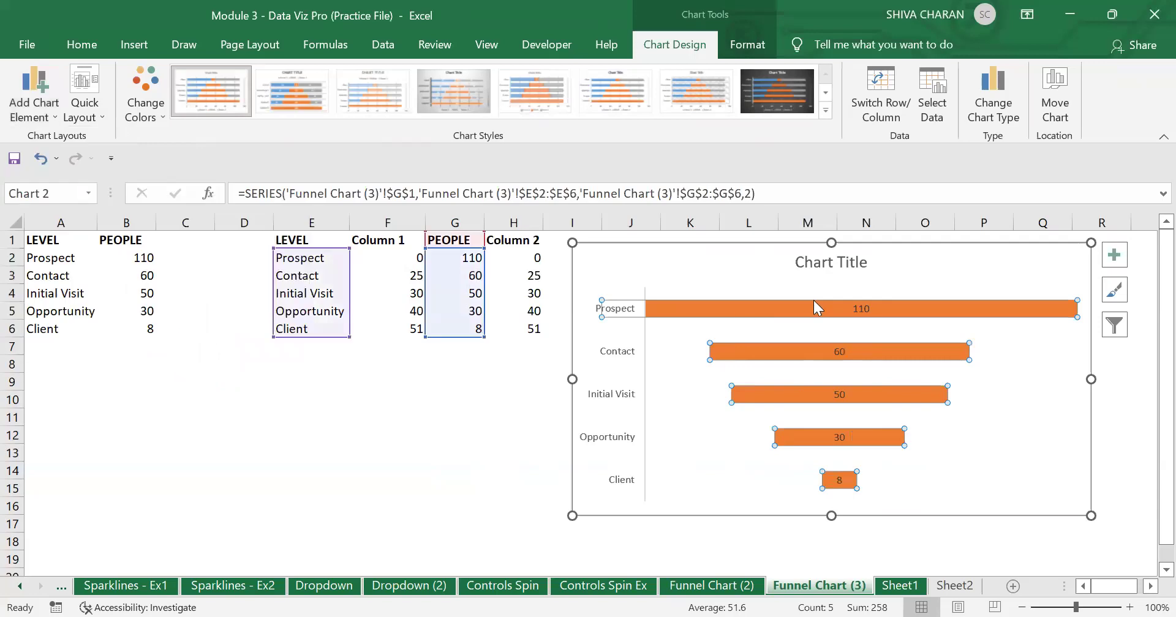
Move the Prospect bar's data label slightly left to line up with the labels of the bars below
click(860, 309)
drag(860, 309, 842, 305)
click(905, 307)
Format all the PEOPLE data labels as white, bold text at font size 10
click(841, 309)
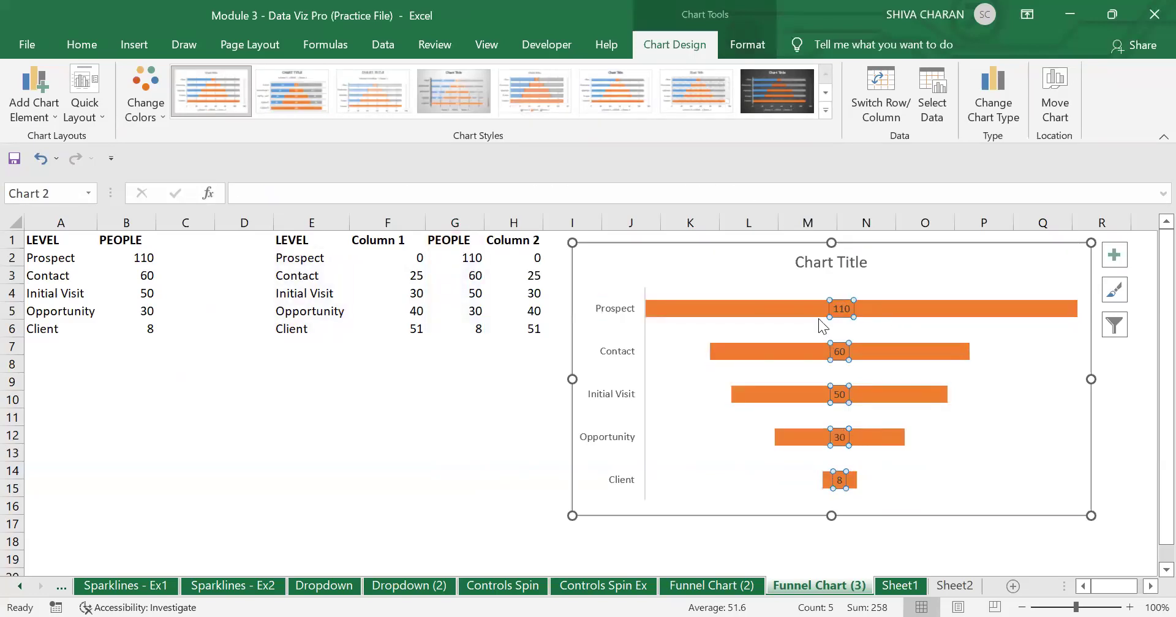
click(131, 47)
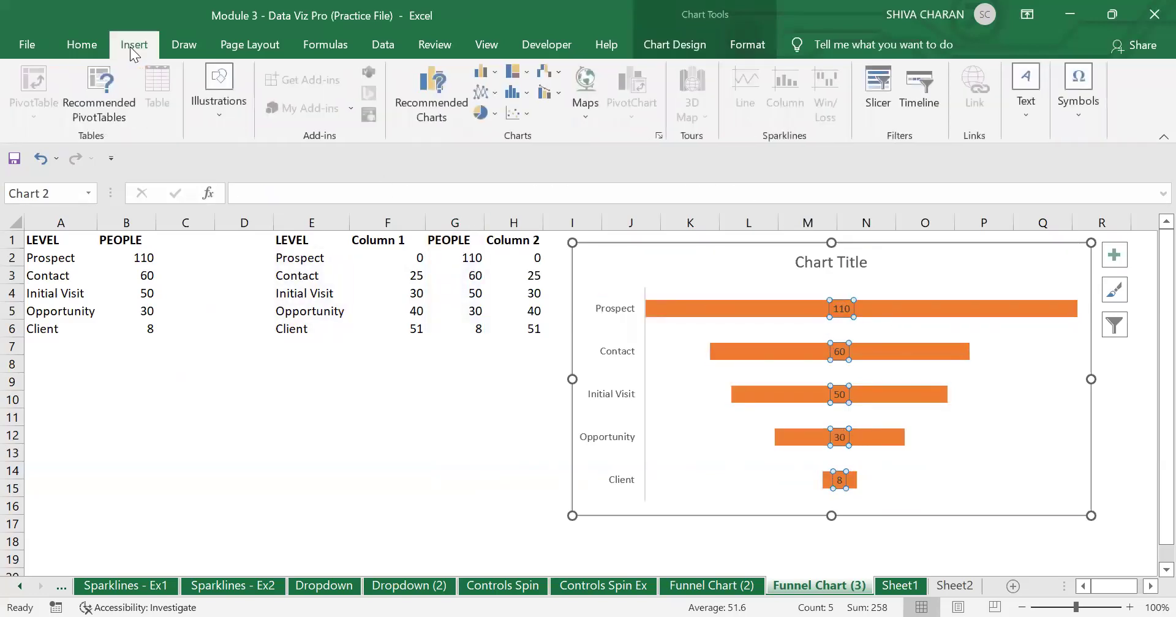
click(88, 40)
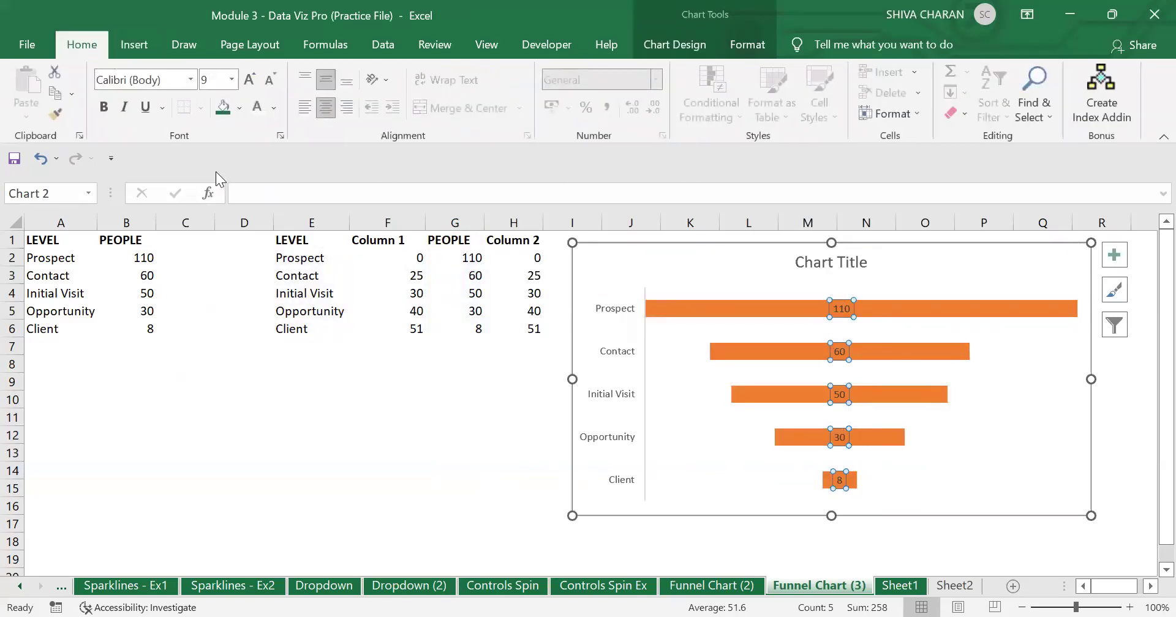
click(256, 107)
key(ctrl+b)
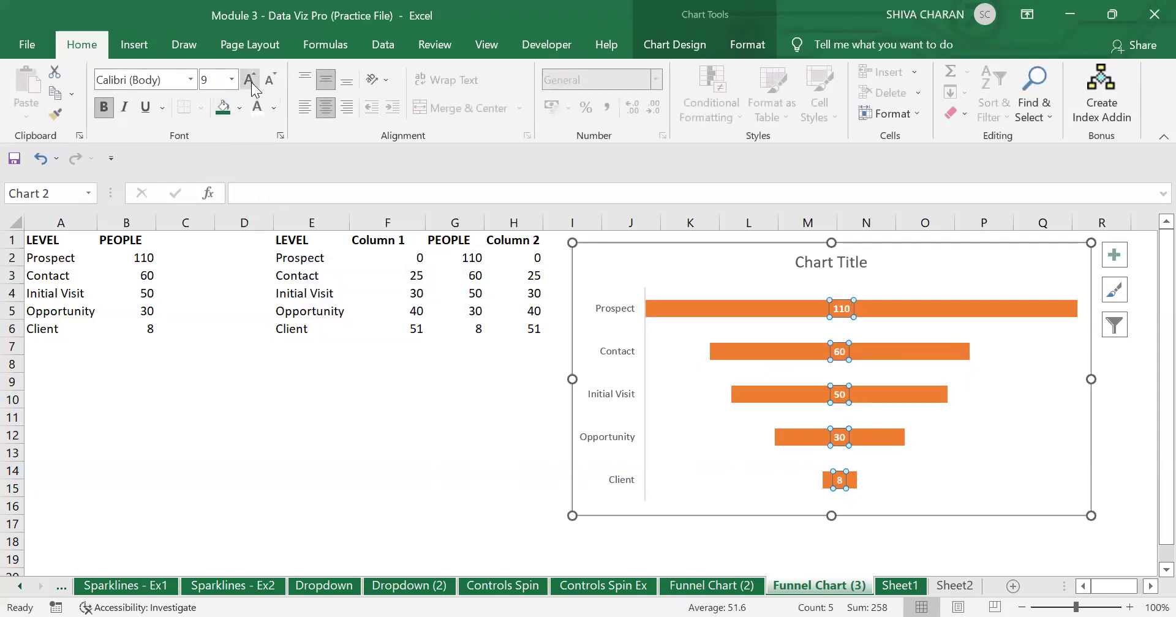
click(251, 82)
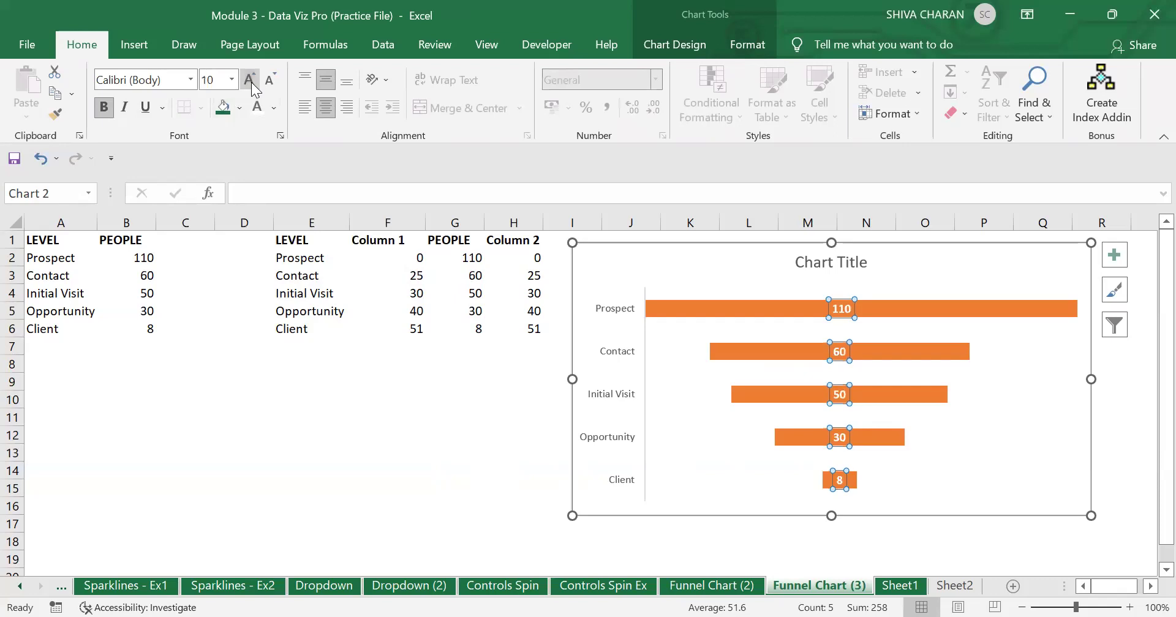
Fill all the bars of the chart's PEOPLE series with the recently used dark green
click(696, 314)
click(747, 311)
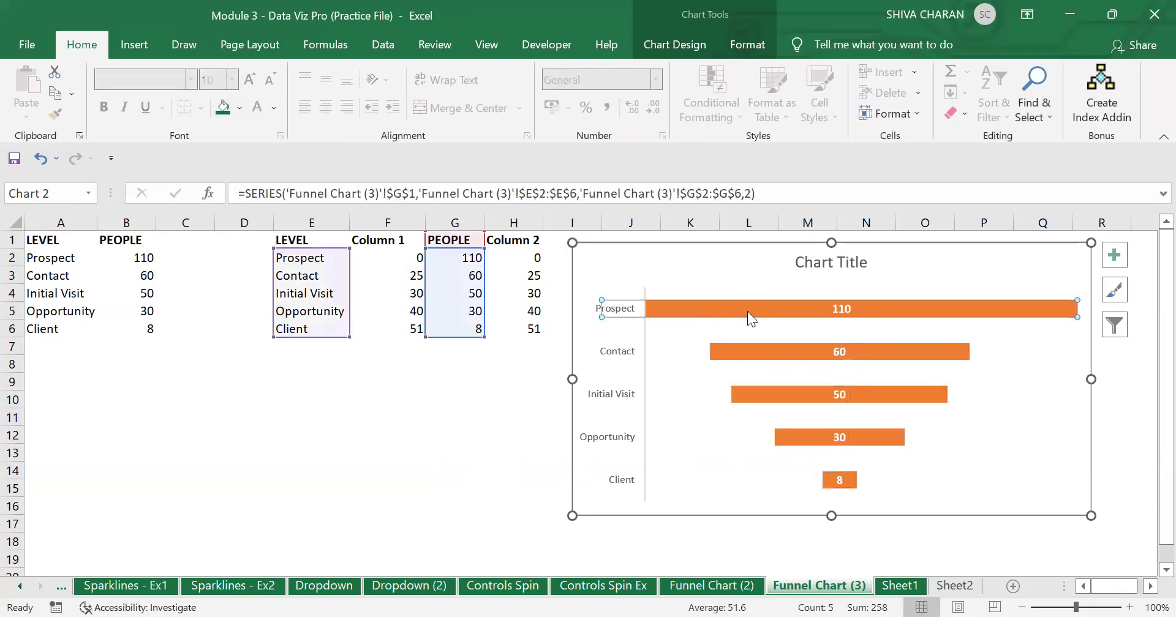
click(758, 350)
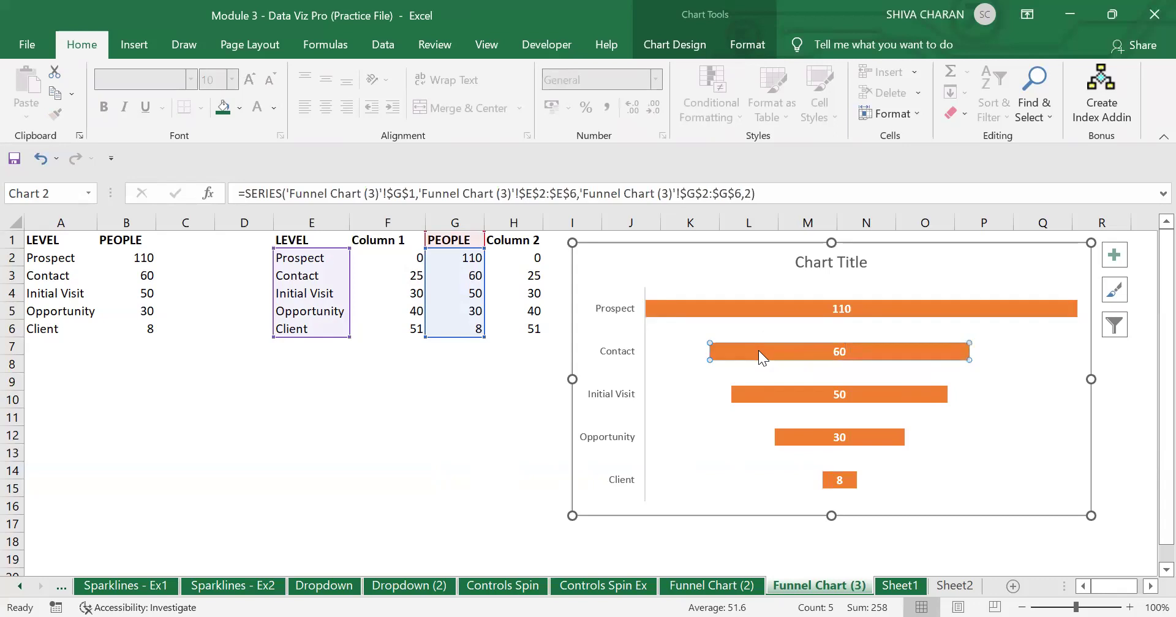
click(713, 309)
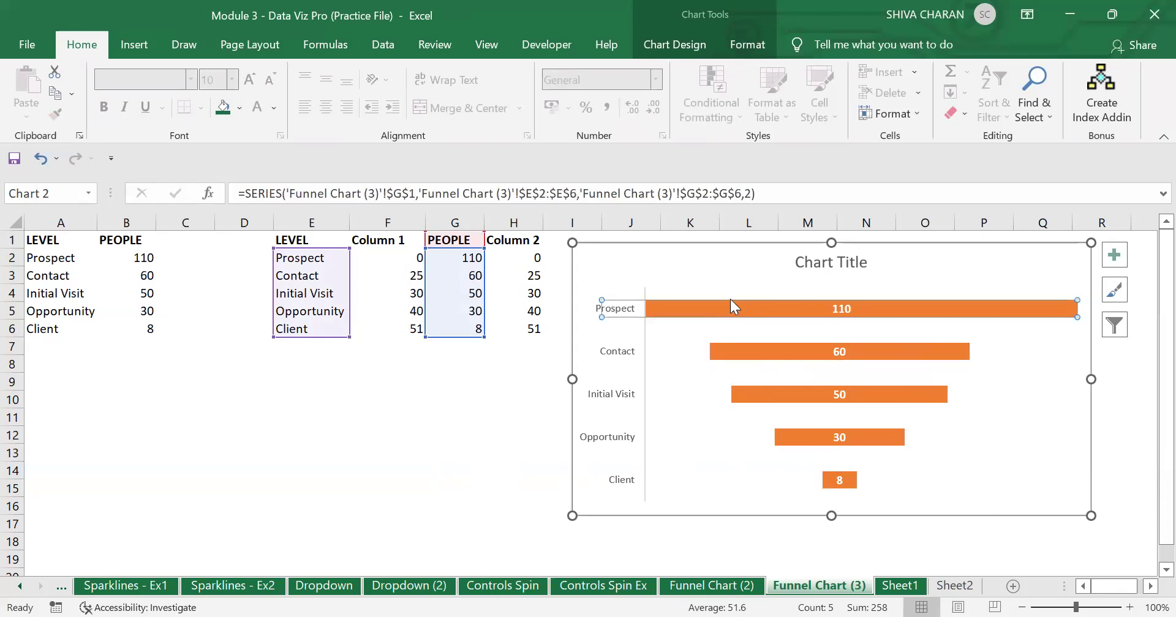
click(701, 282)
click(754, 356)
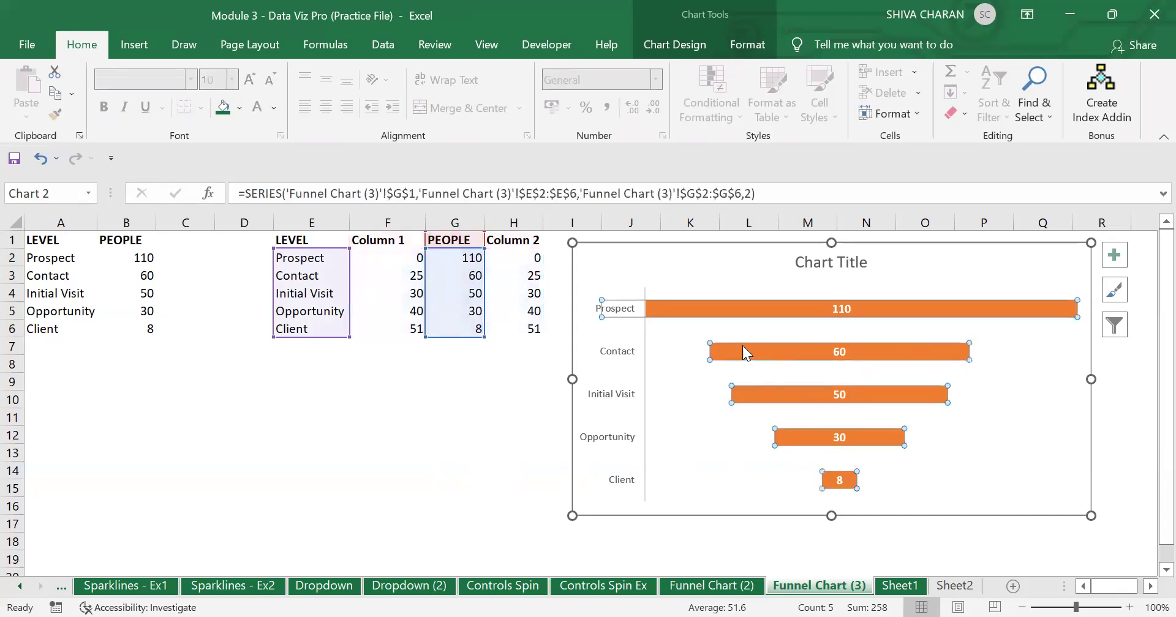
right_click(746, 358)
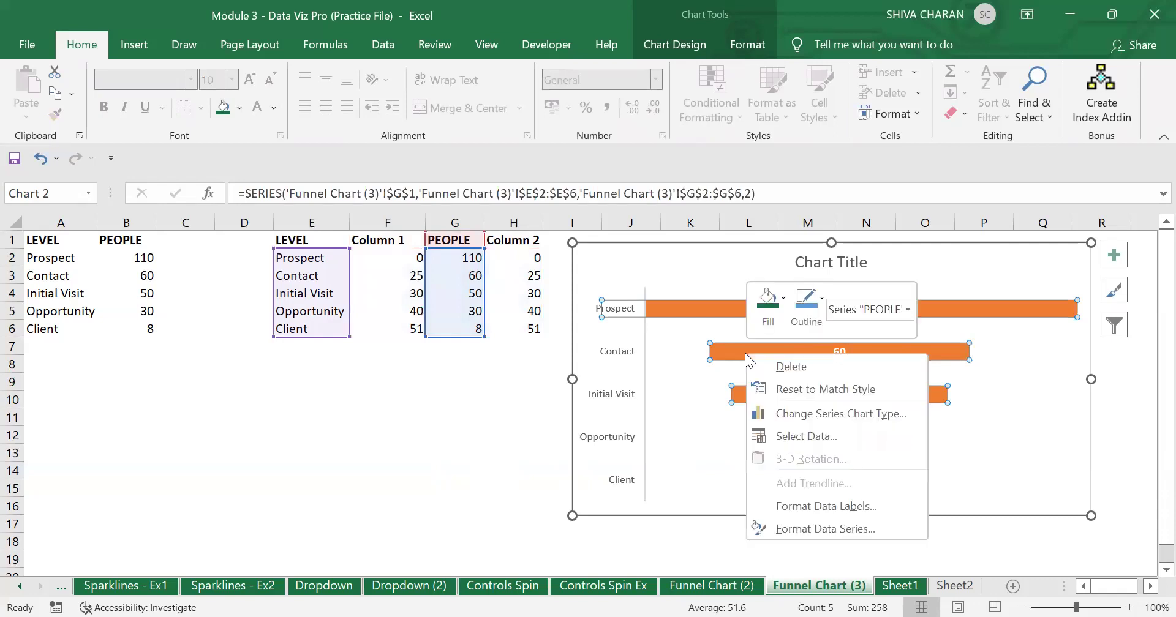
click(778, 299)
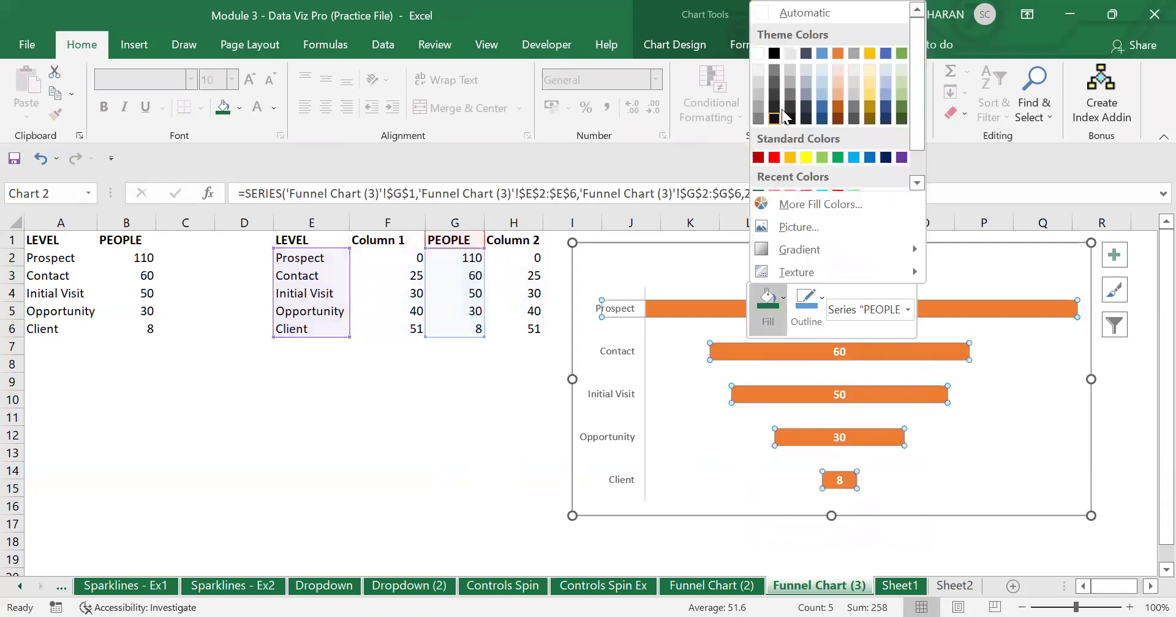
scroll(814, 150, down, 1)
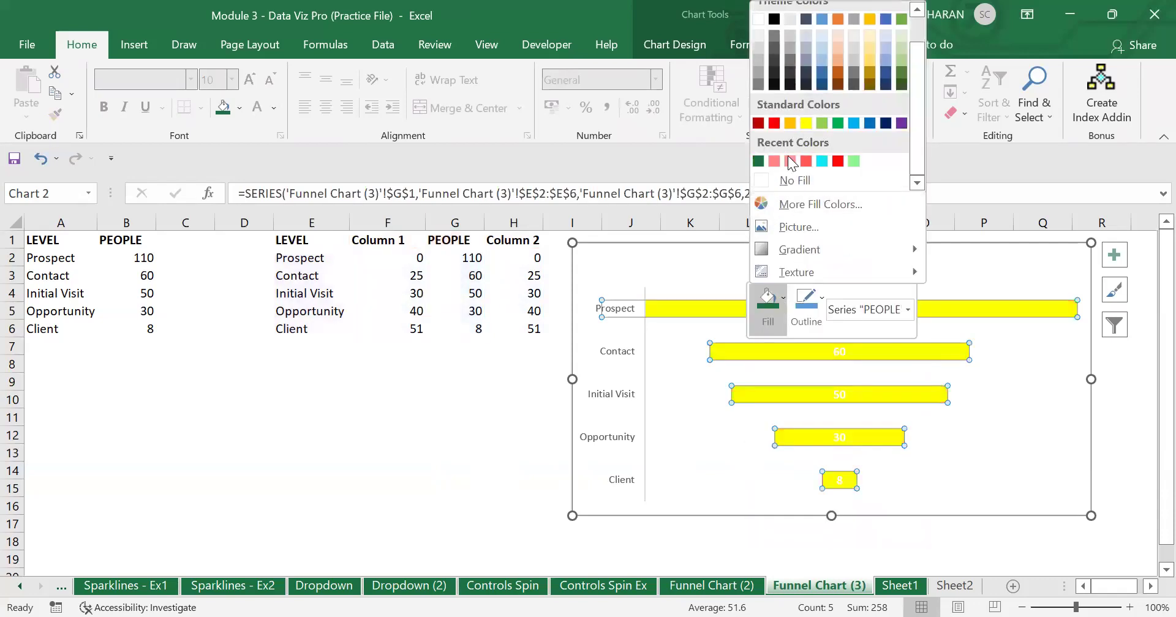
click(758, 161)
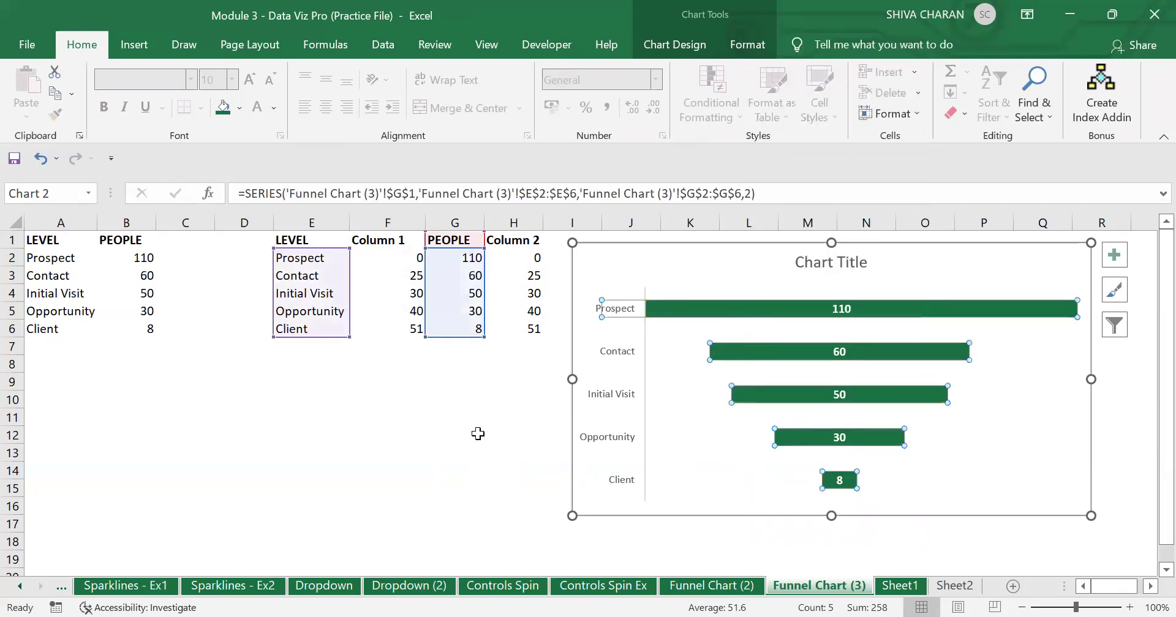
click(462, 447)
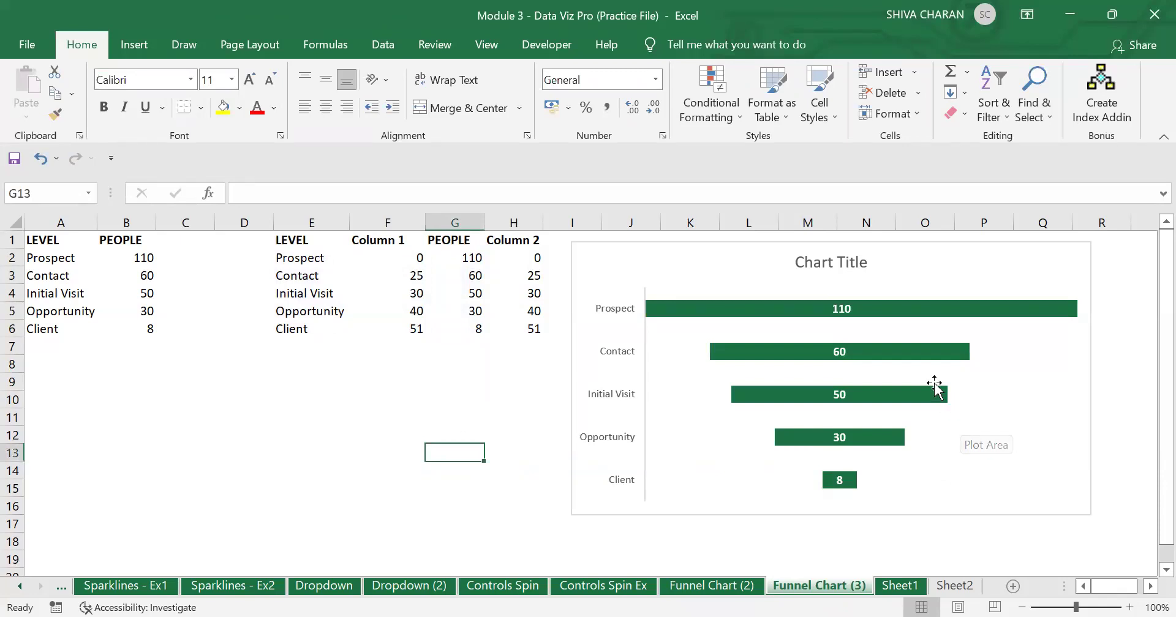
Thicken the PEOPLE series bars by setting the gap width to 40%
click(927, 312)
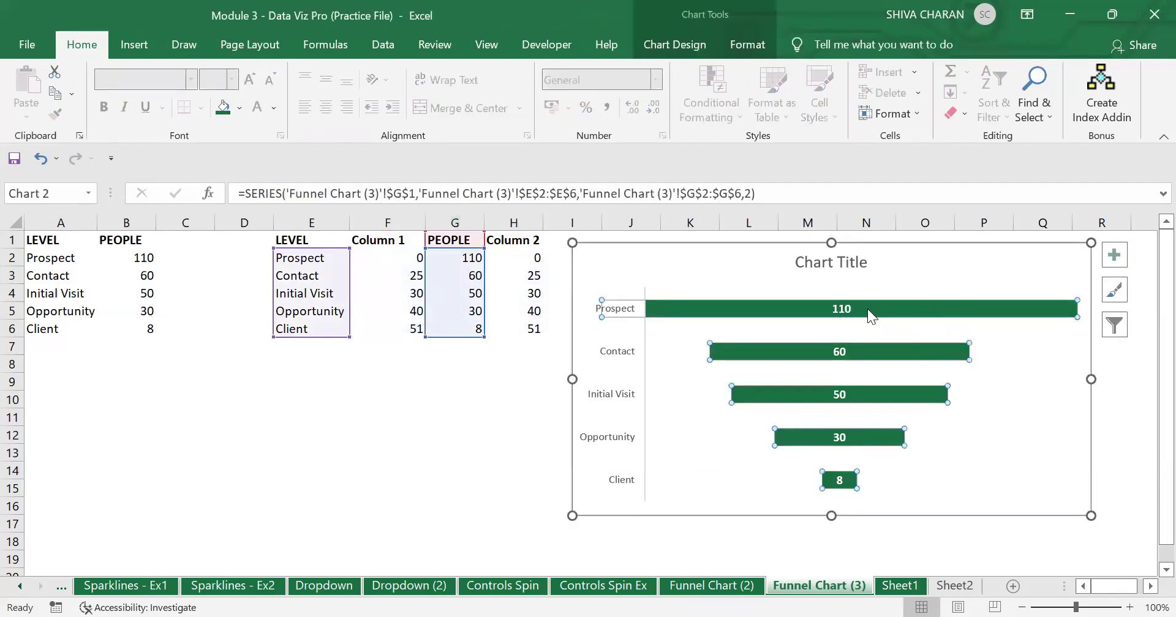
mouse_move(875, 306)
right_click(896, 305)
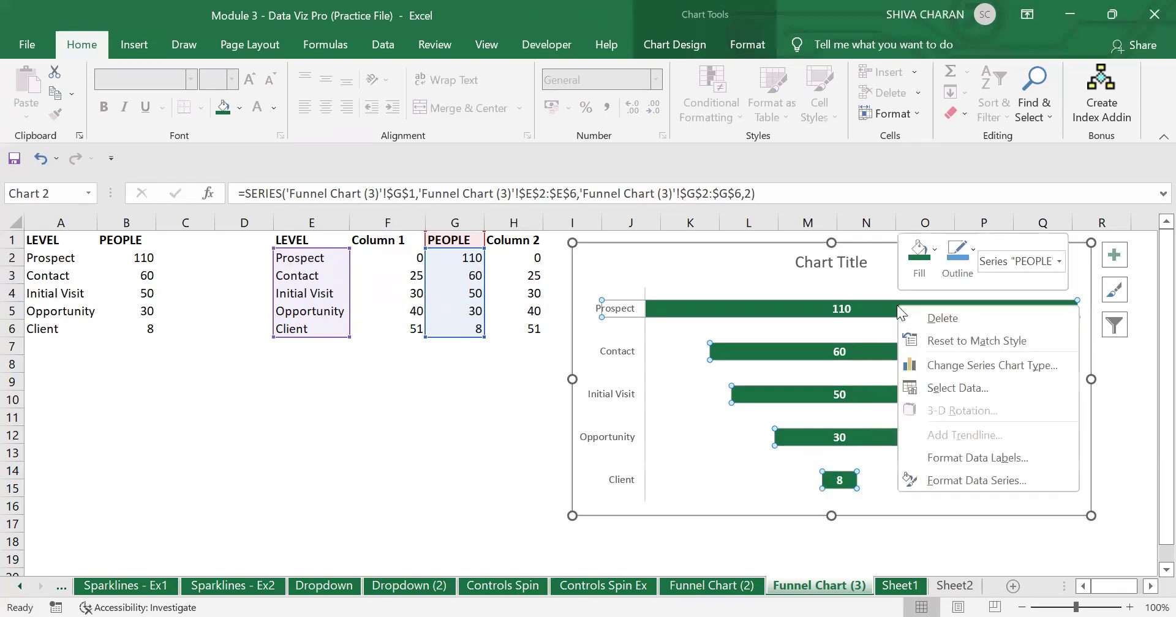
click(974, 482)
click(888, 587)
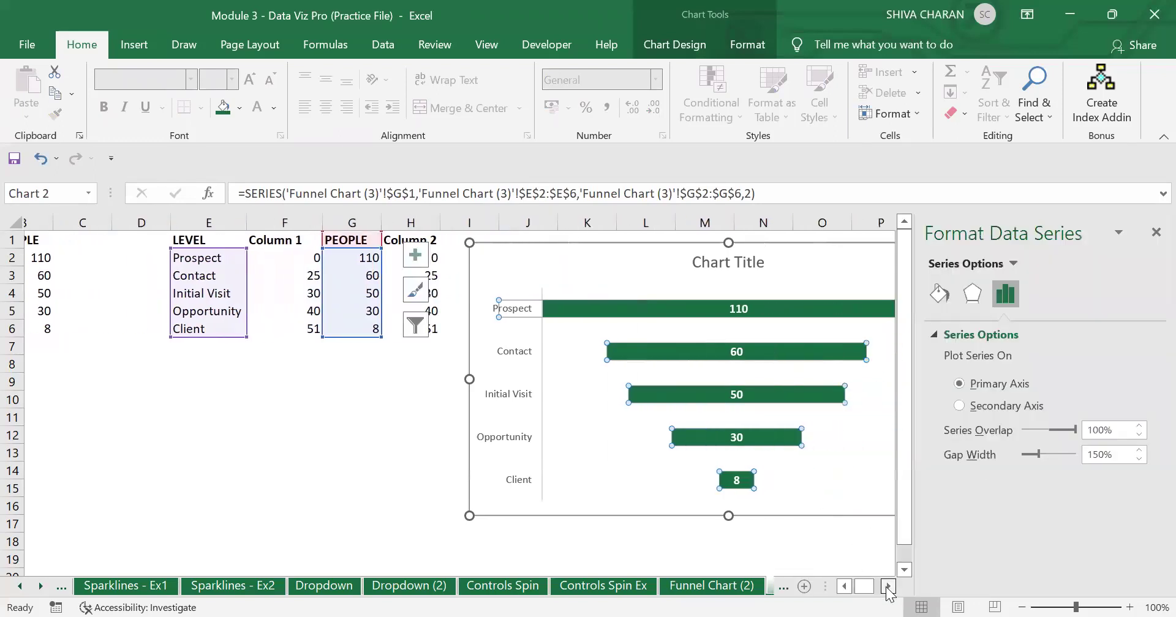
click(888, 587)
click(888, 587)
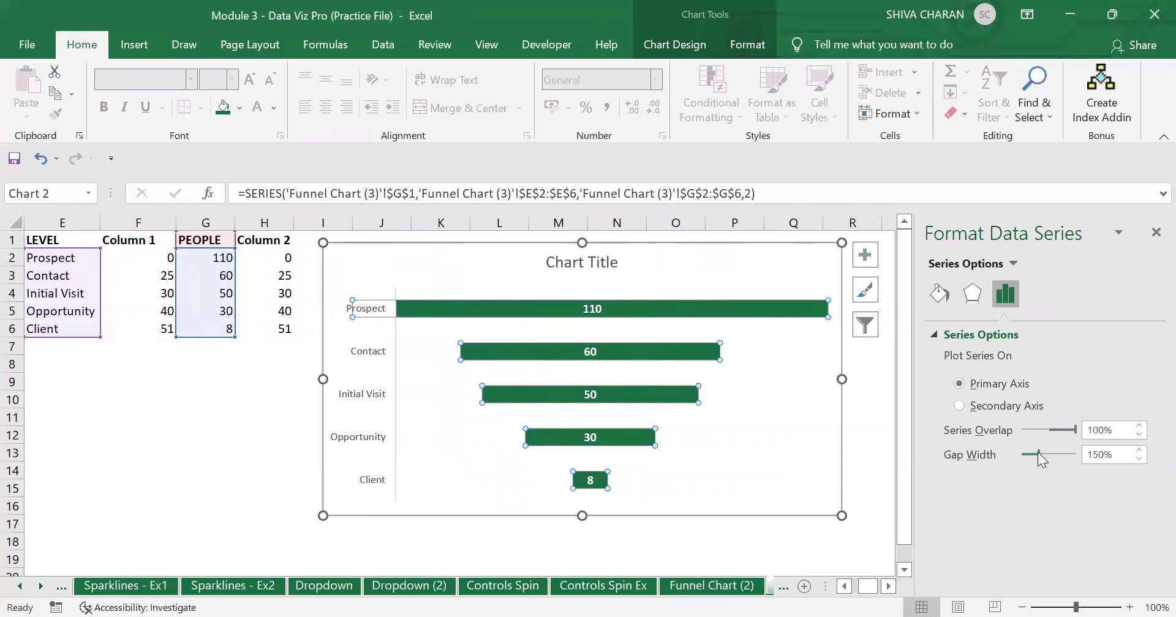
drag(1038, 451, 1026, 452)
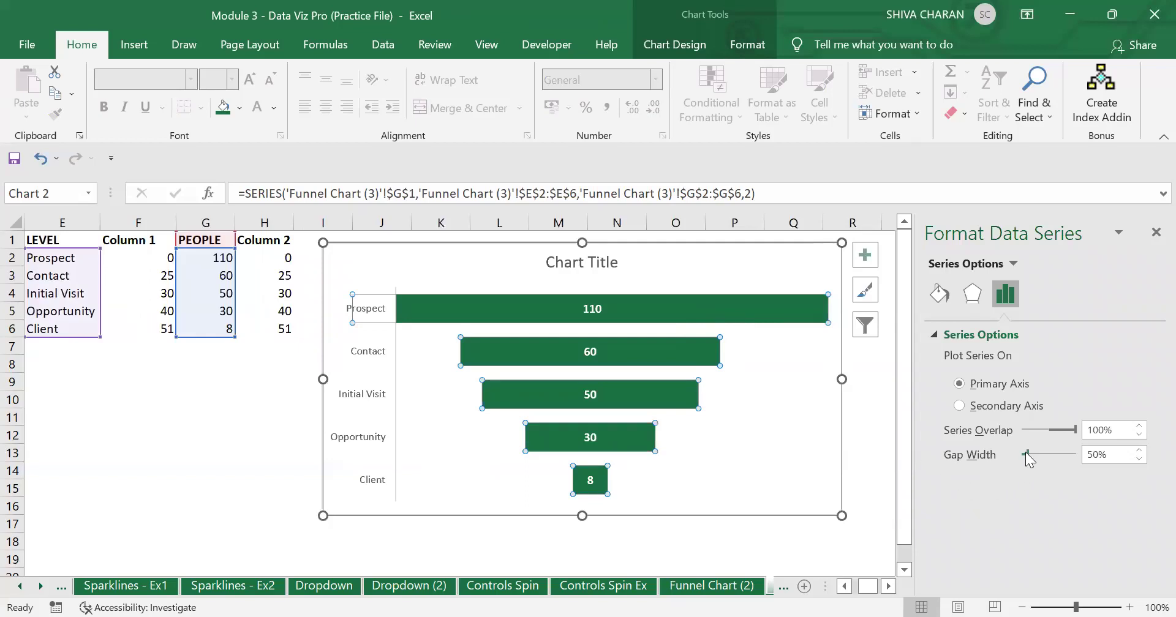
drag(1026, 452, 1025, 453)
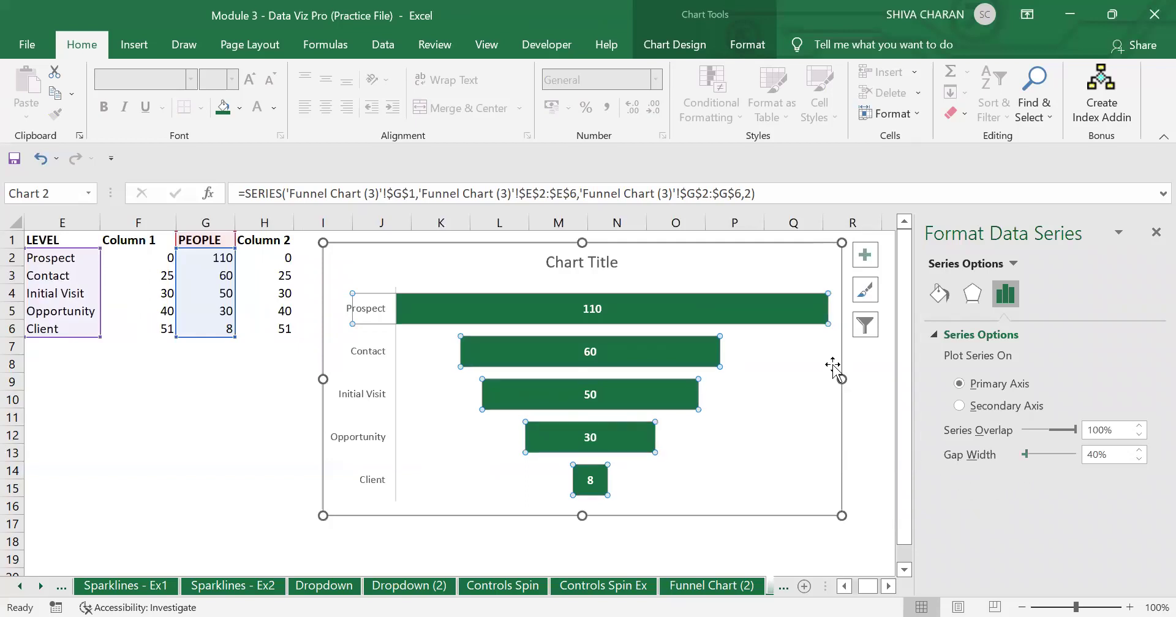
click(1156, 232)
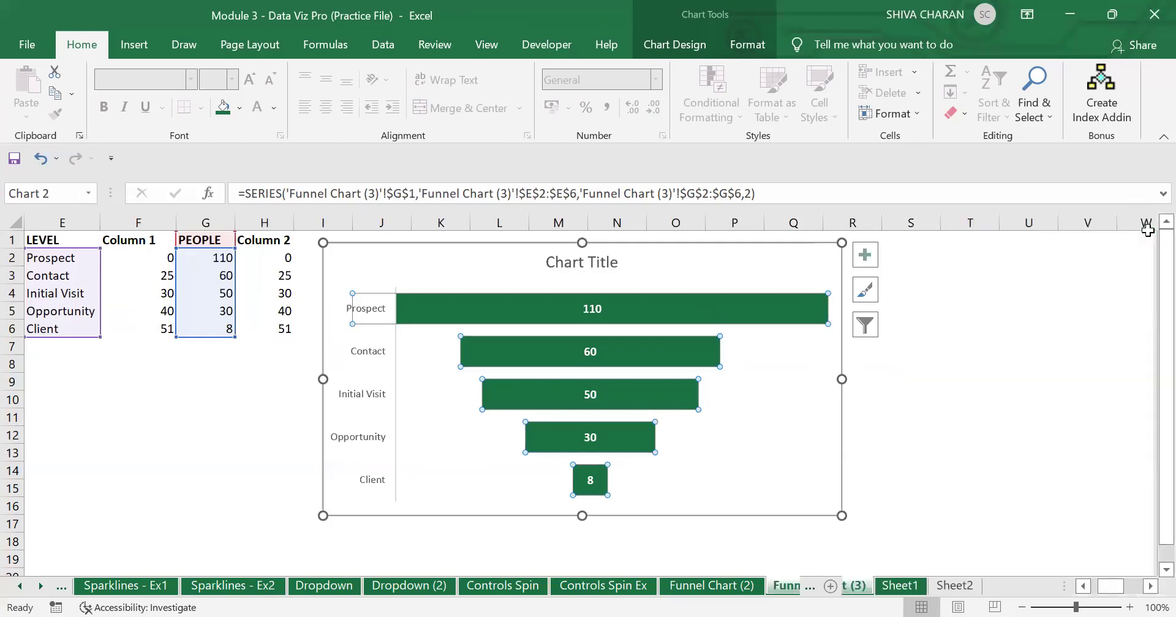
click(1000, 483)
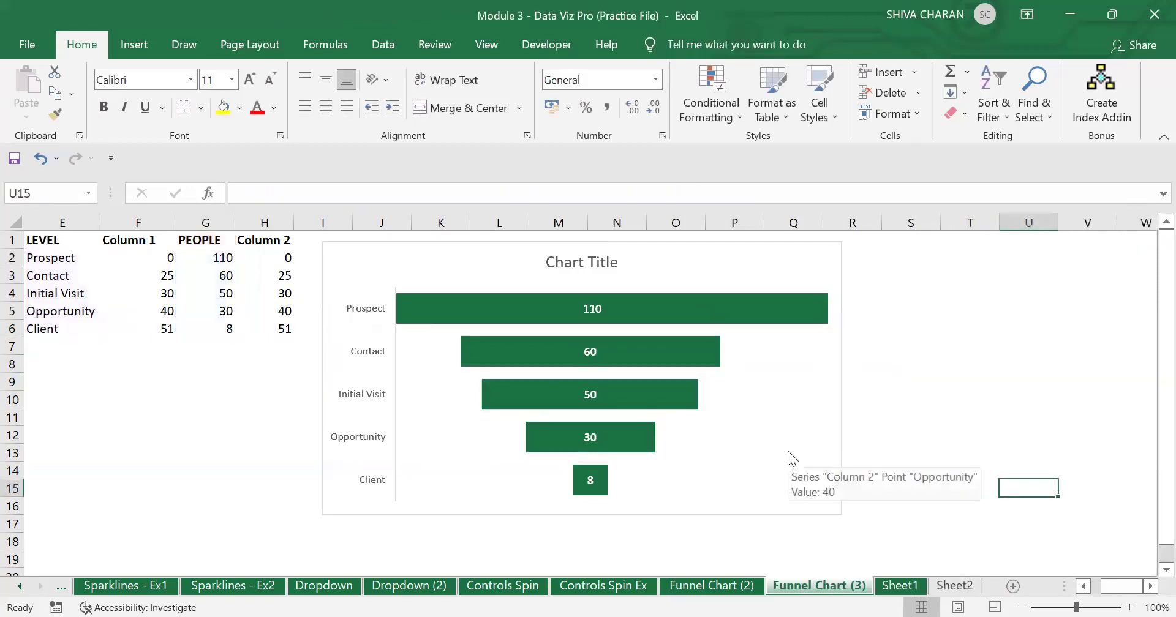
Examine the invisible Column 1 and Column 2 series on both sides of the PEOPLE bars and the source ranges they use
scroll(787, 450, left, 3)
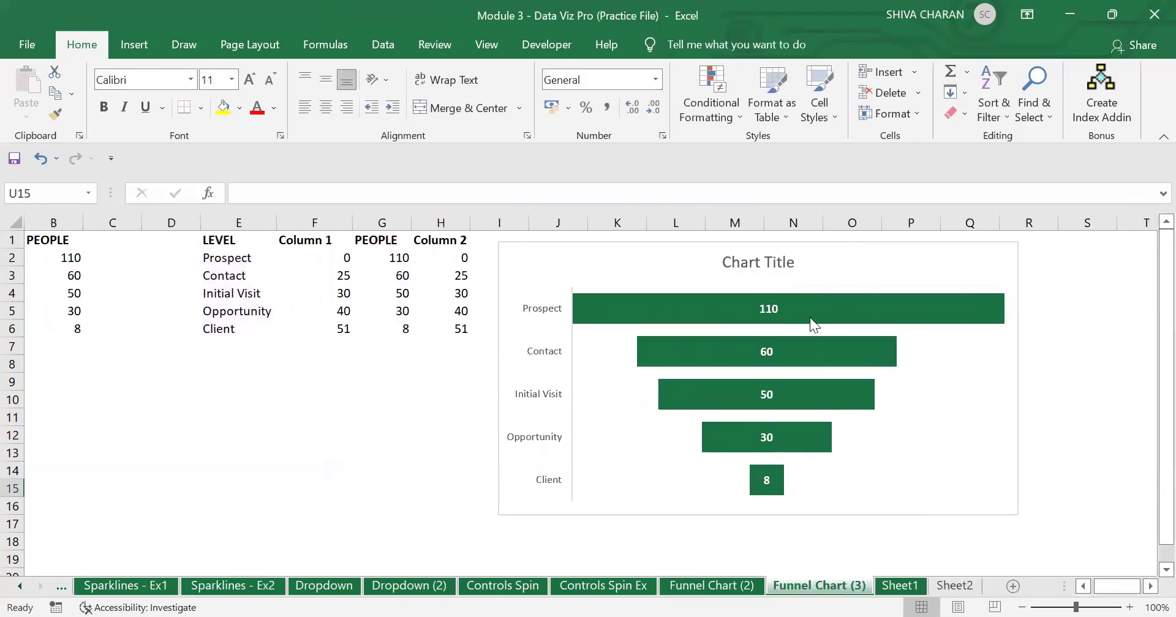
mouse_move(814, 320)
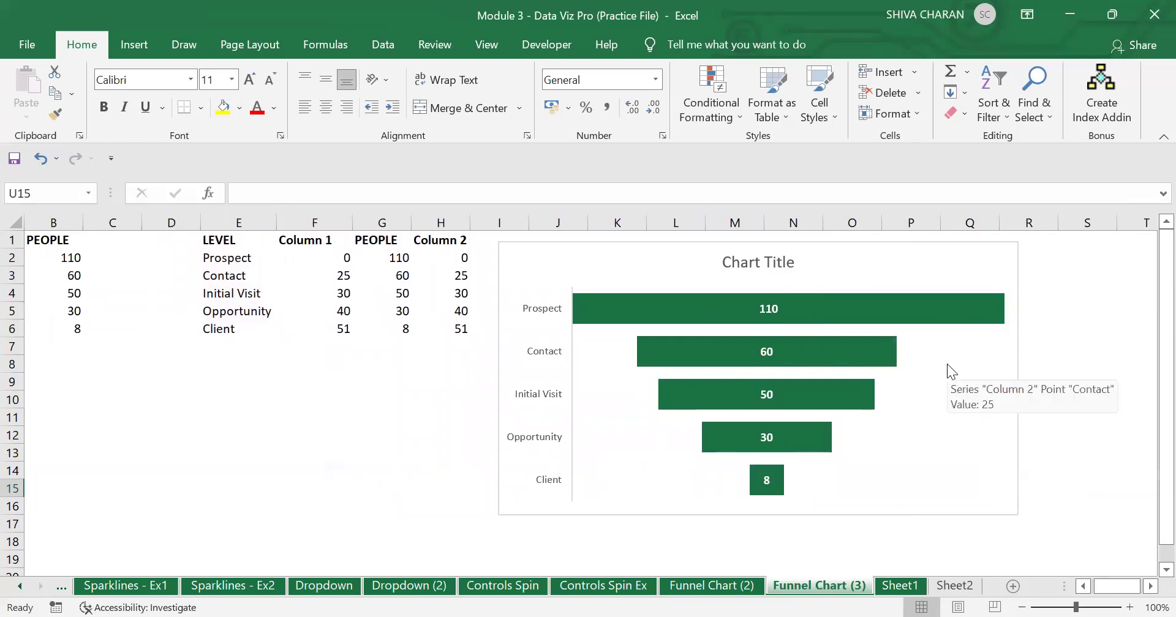
click(926, 347)
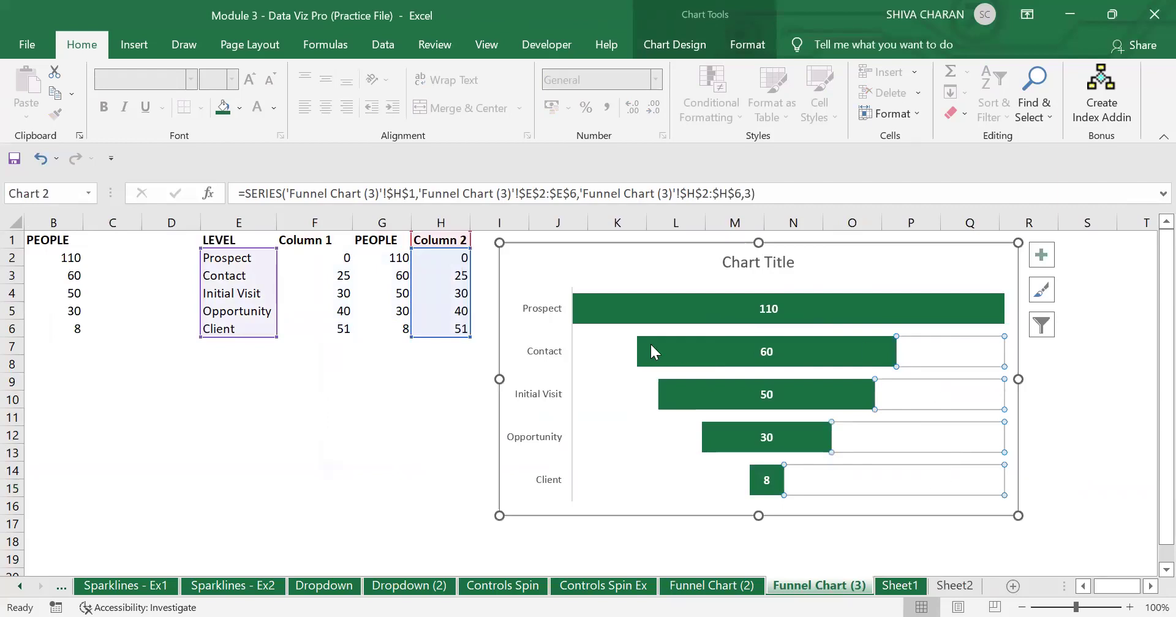
click(589, 341)
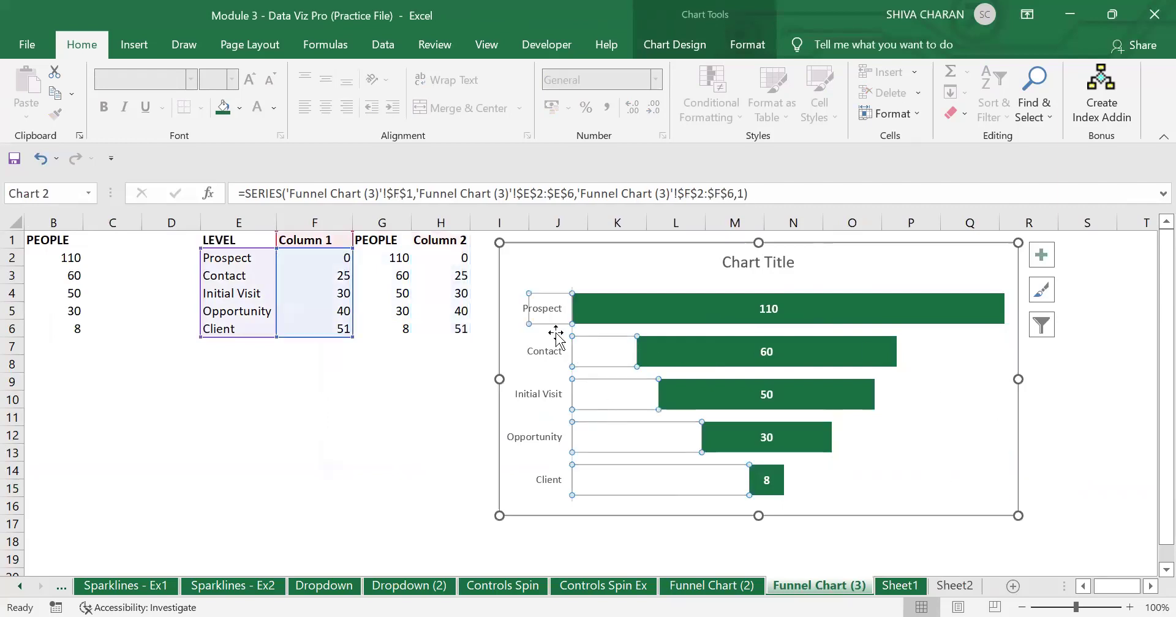
key(Escape)
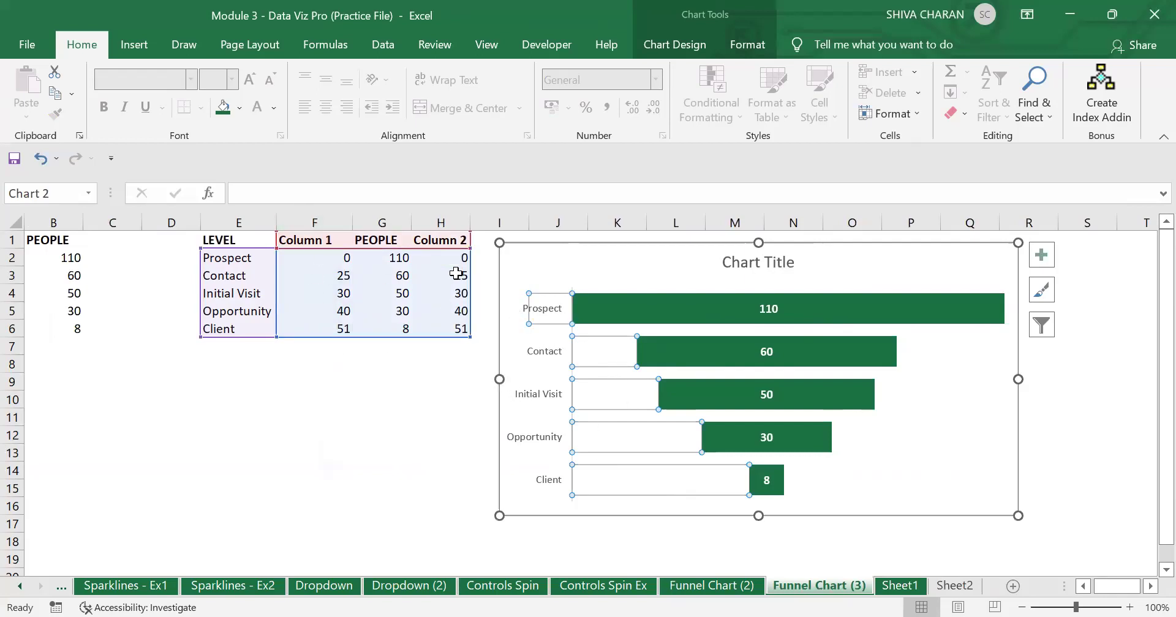
mouse_move(623, 351)
mouse_move(673, 353)
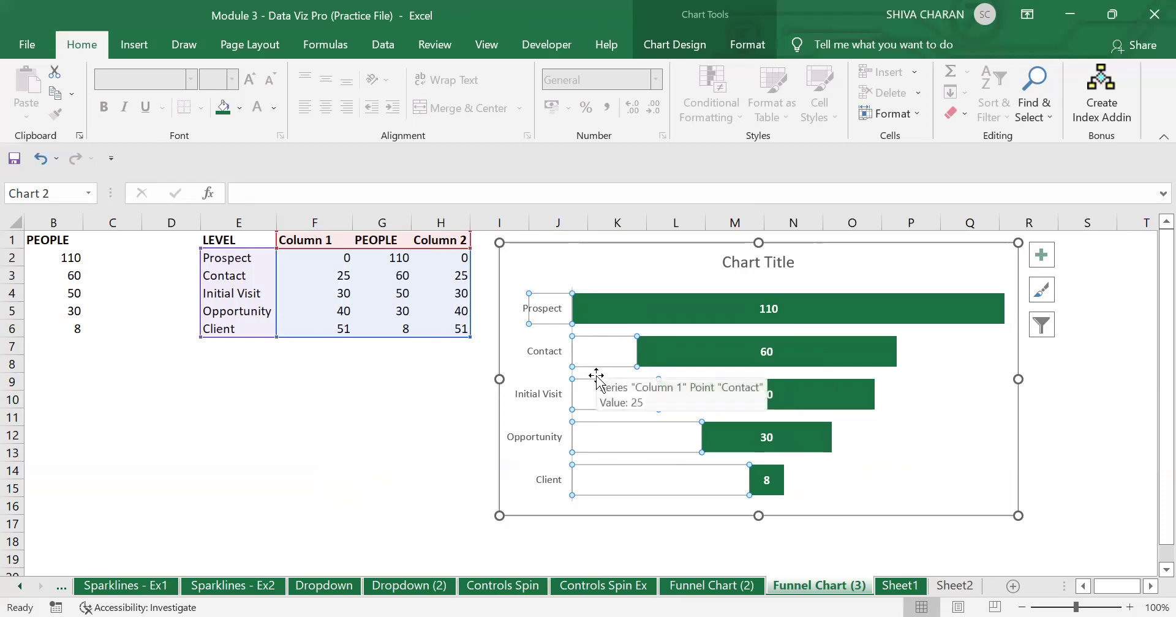
mouse_move(596, 398)
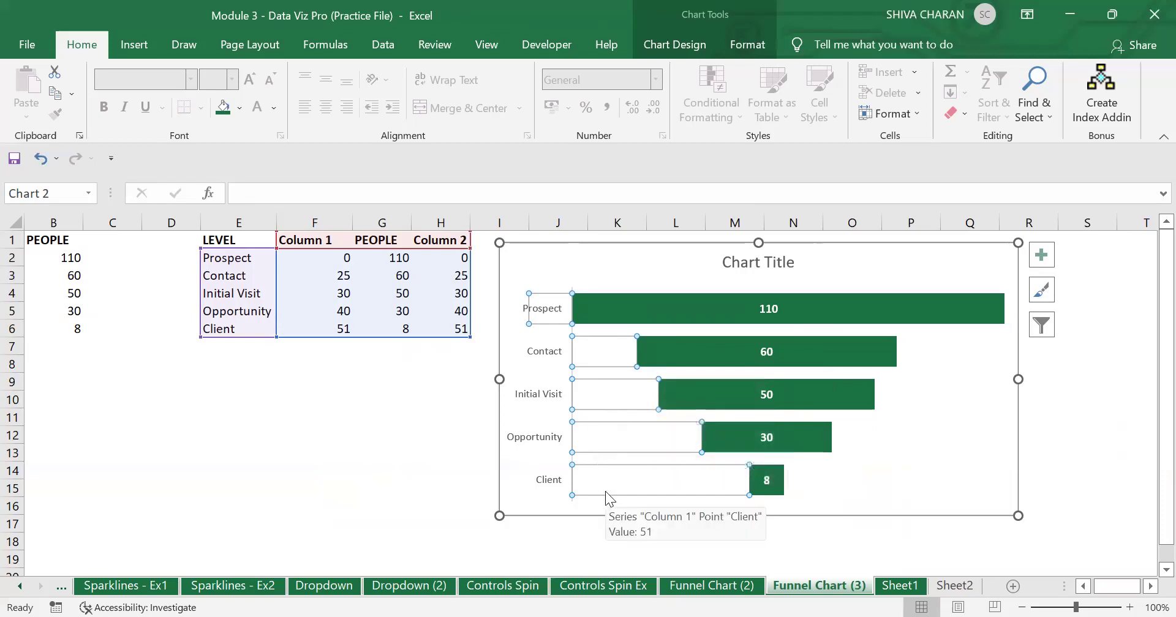
mouse_move(920, 387)
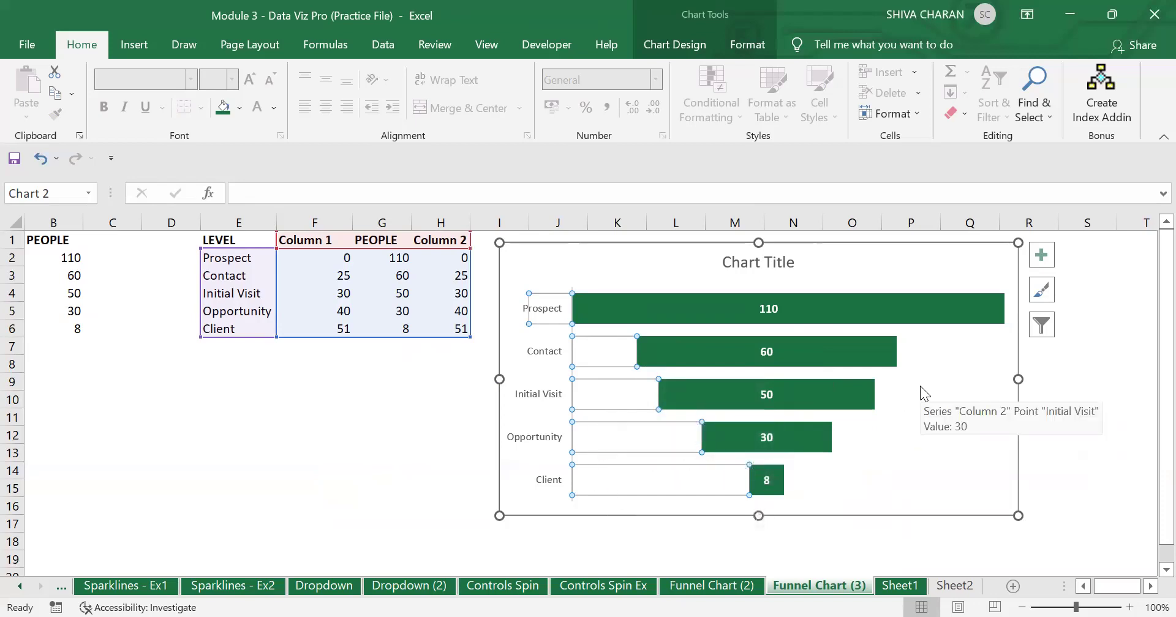
click(886, 362)
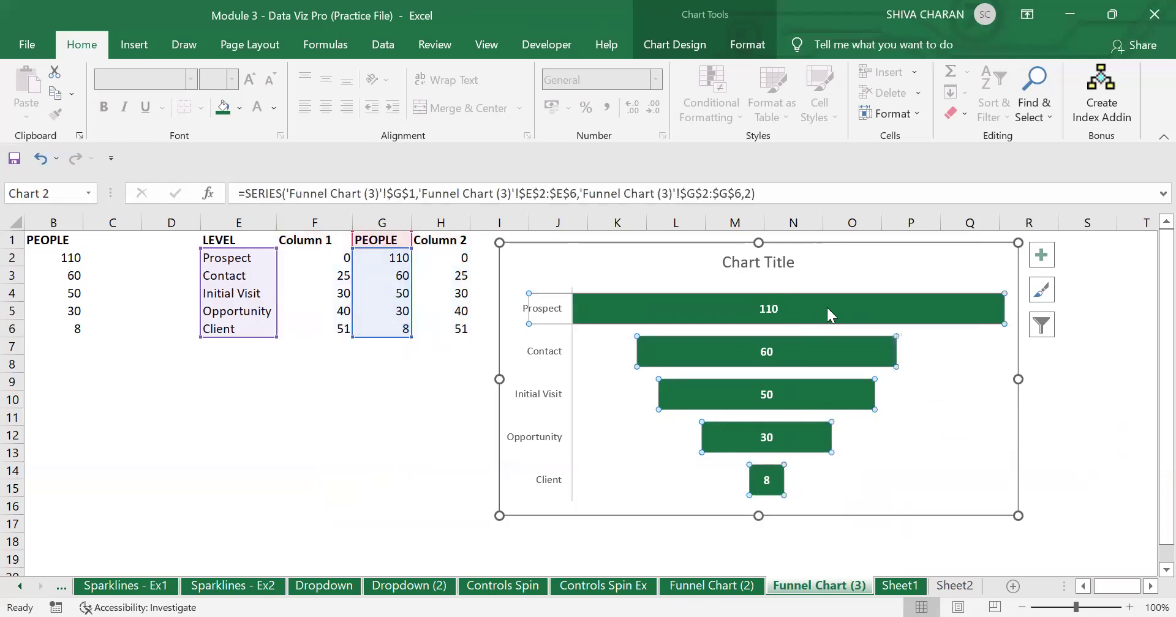
mouse_move(825, 307)
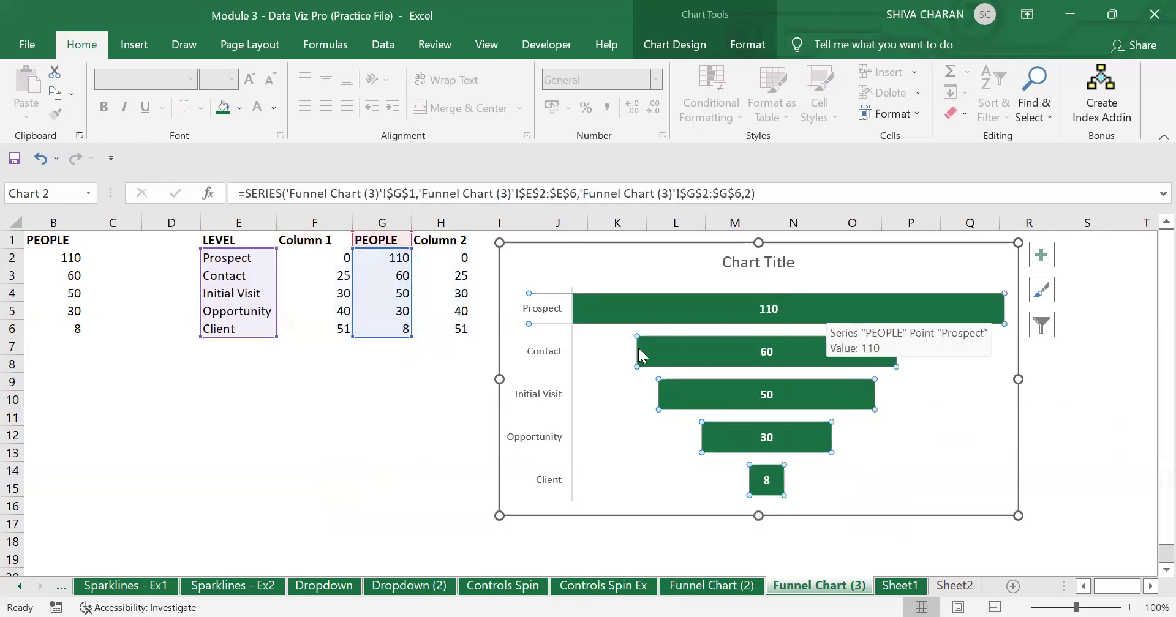
click(604, 352)
drag(499, 381, 327, 379)
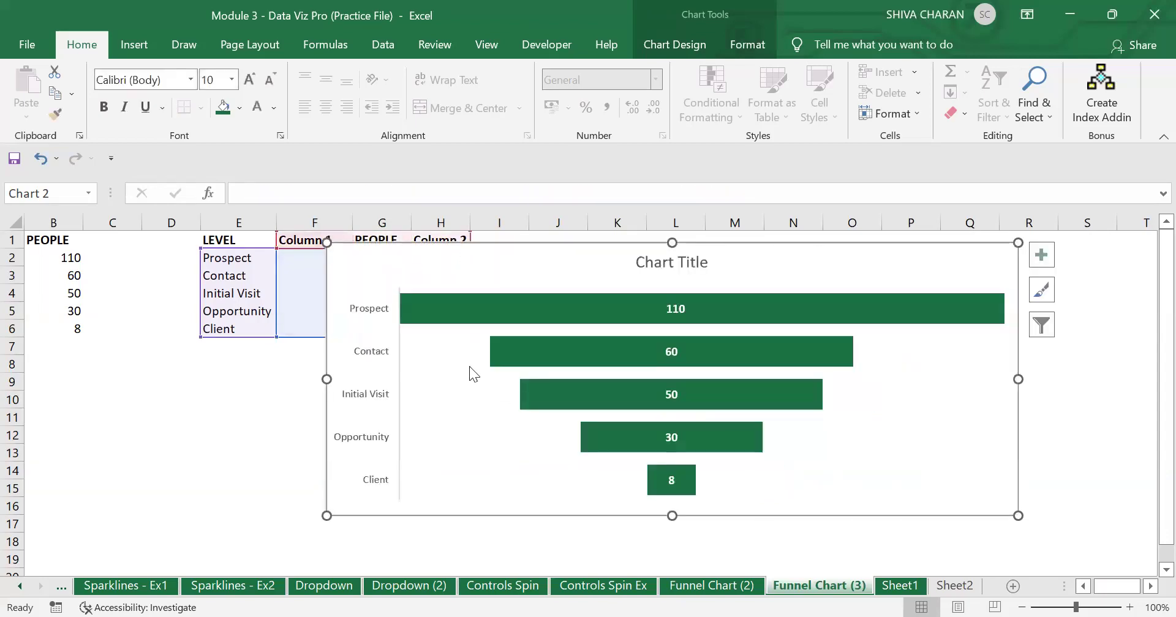
click(441, 350)
key(ctrl+z)
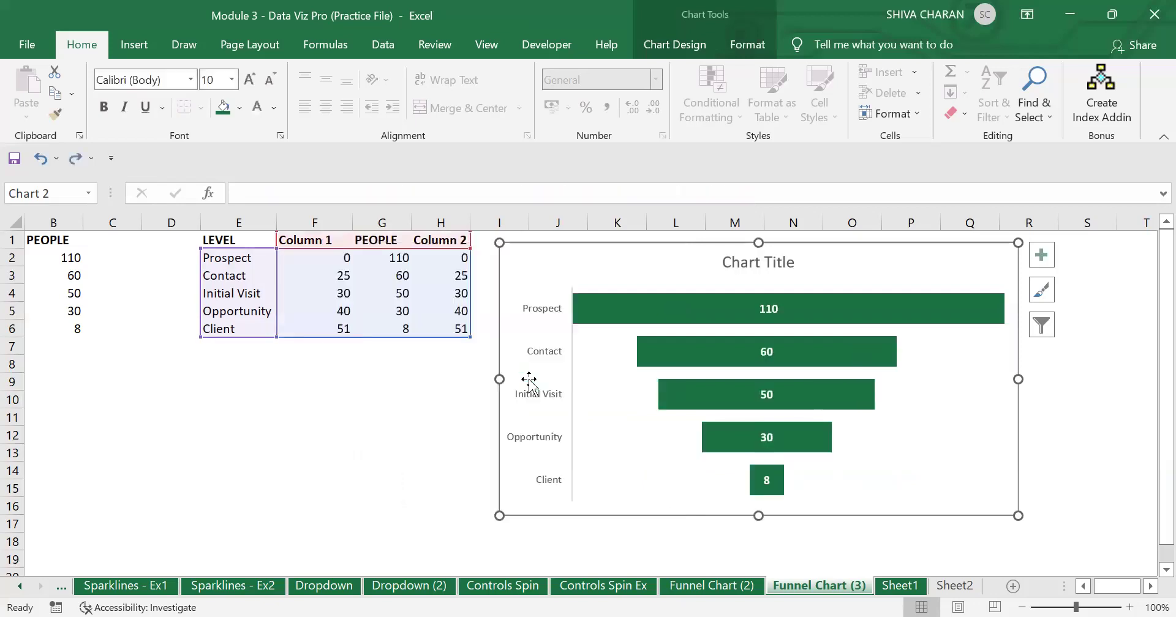
click(427, 421)
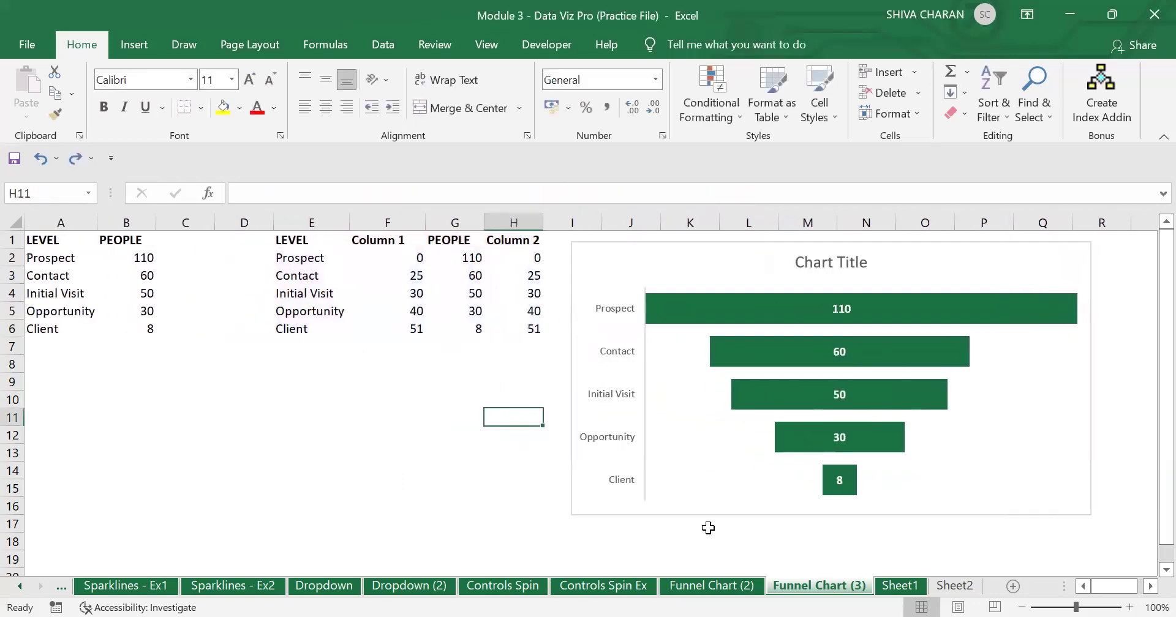
Set the chart title to "Funnel Chart - Total Prospects"
click(741, 511)
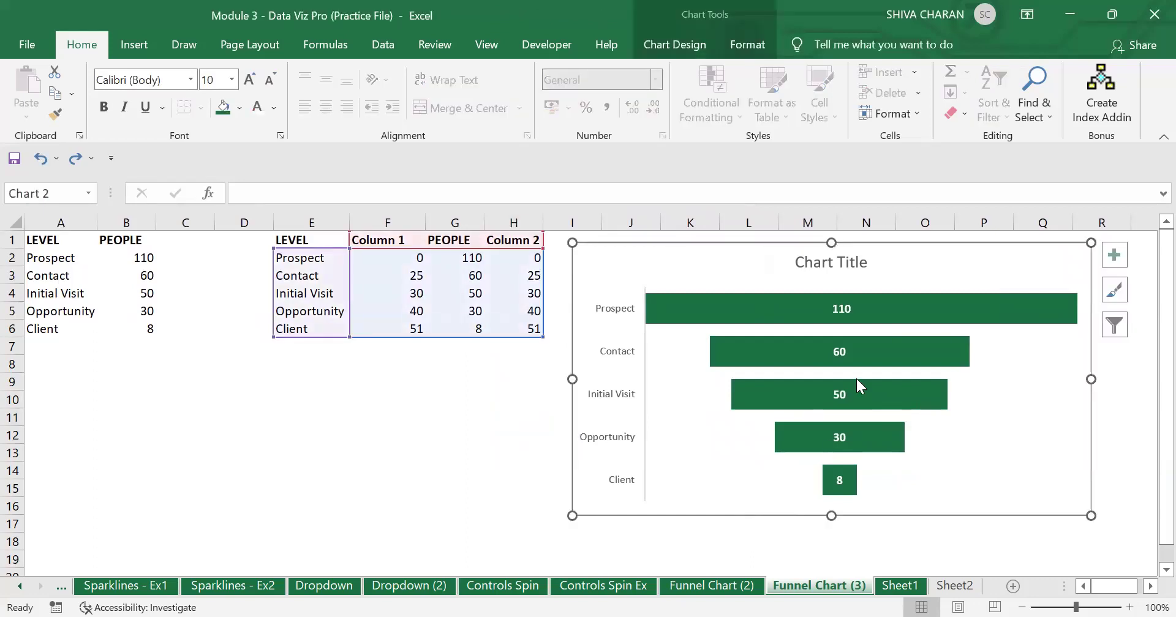
click(832, 265)
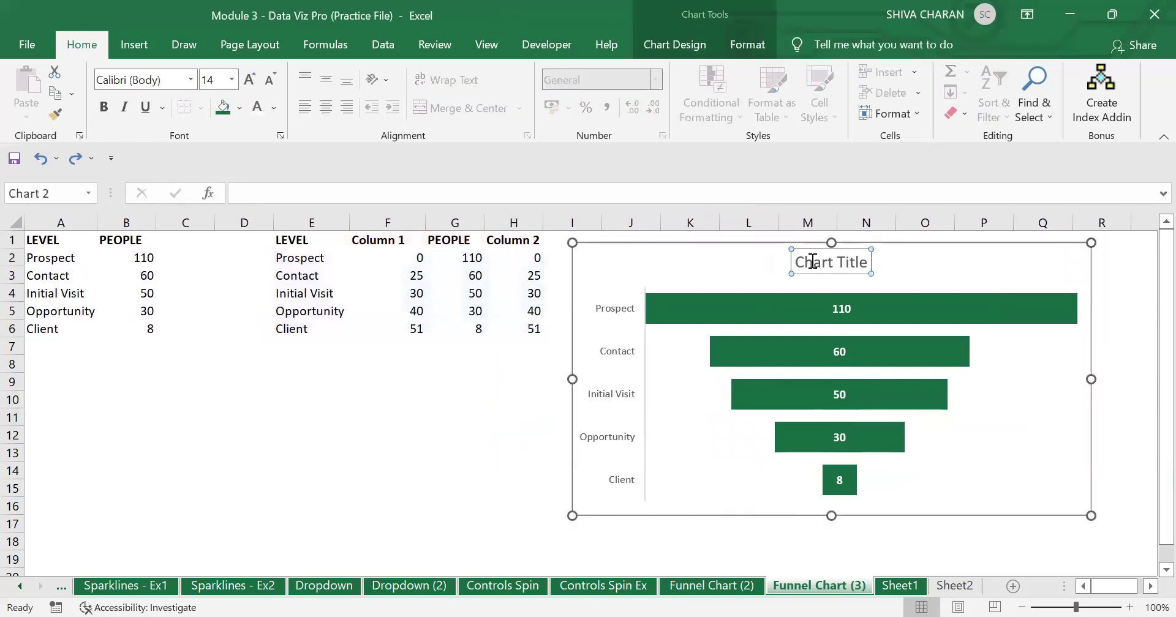
triple_click(812, 261)
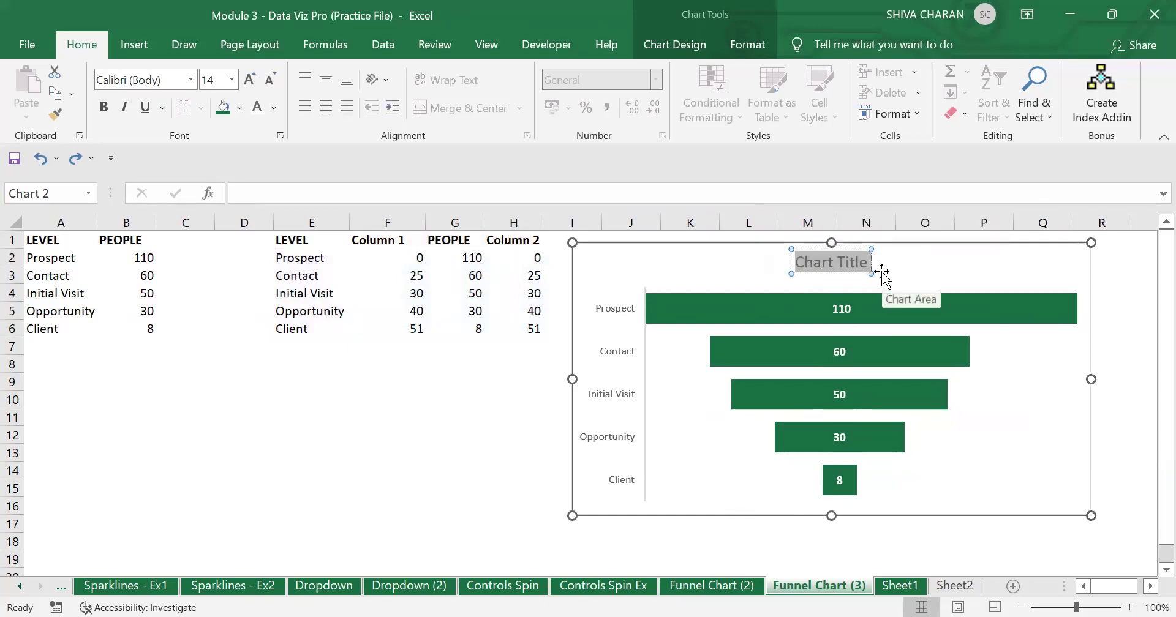
text(Funnel C)
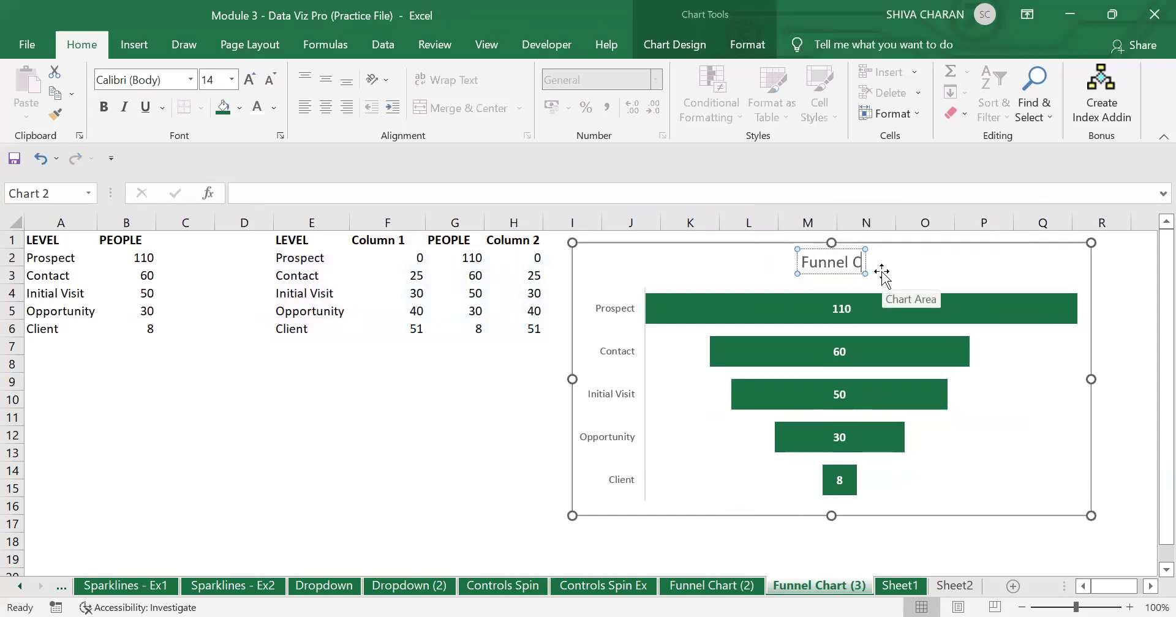
text(hart - To)
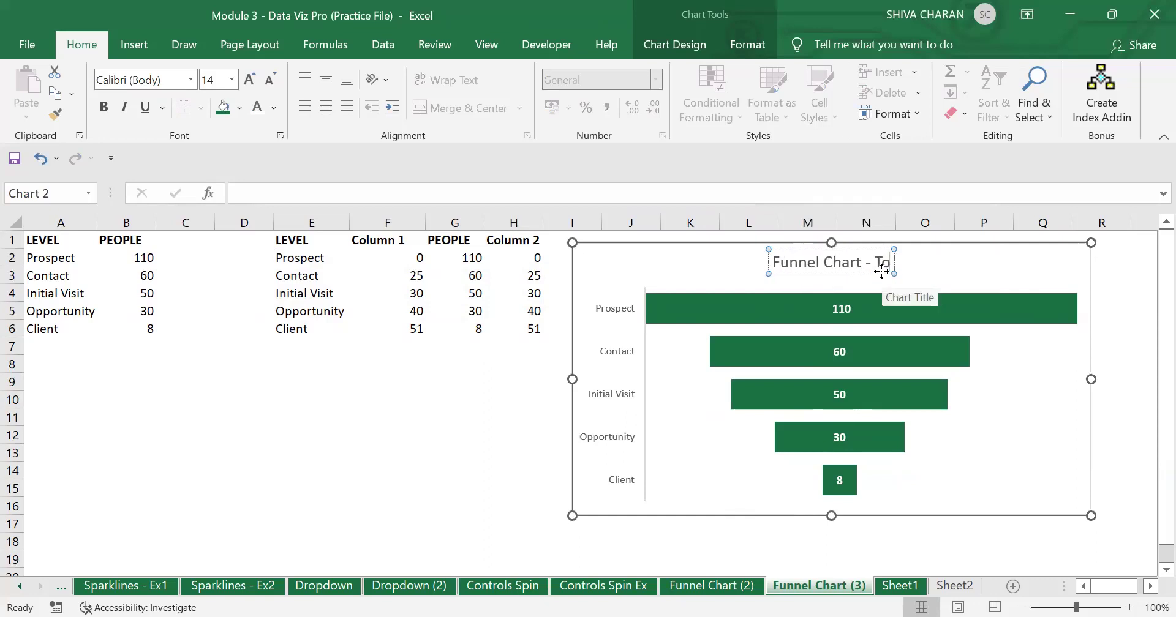
text(tal Prospe)
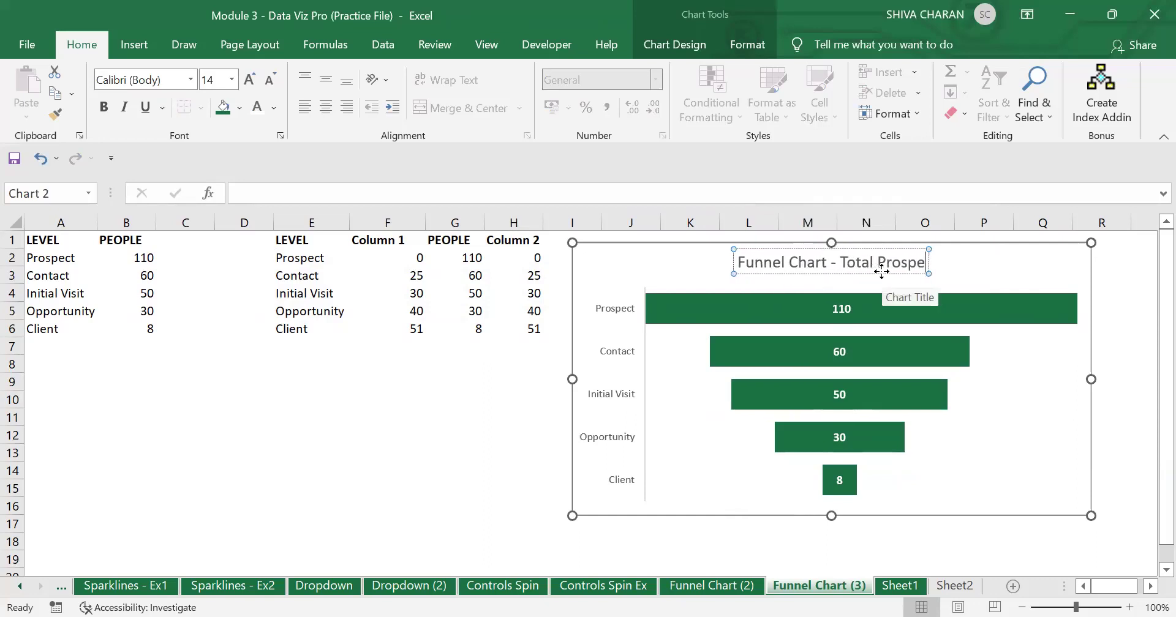
text(cts)
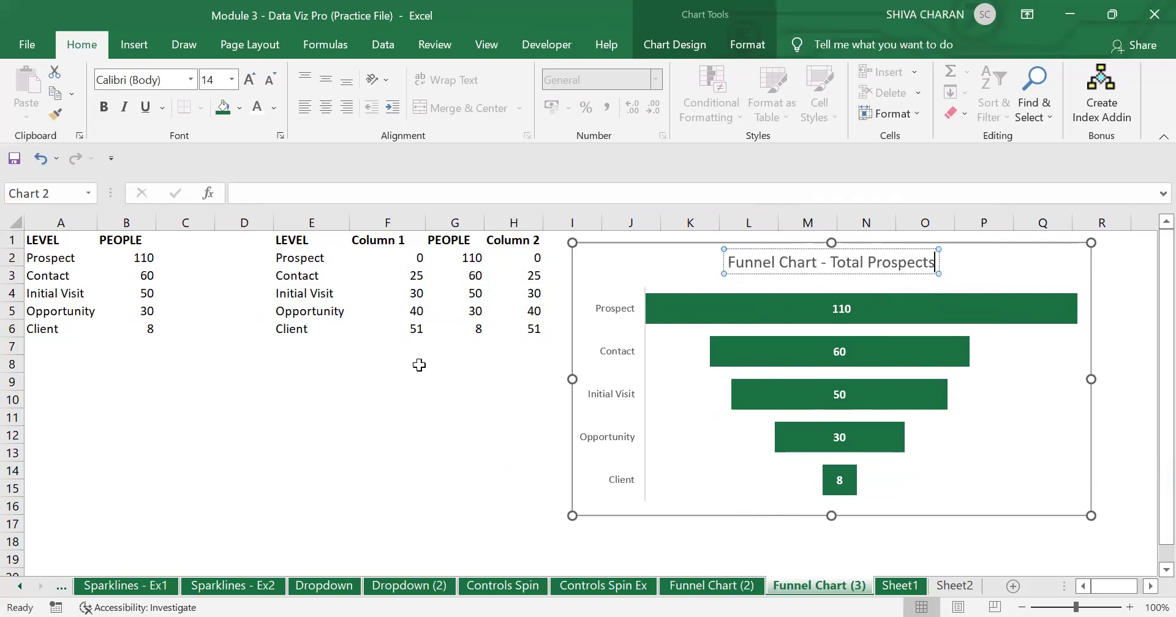
click(451, 434)
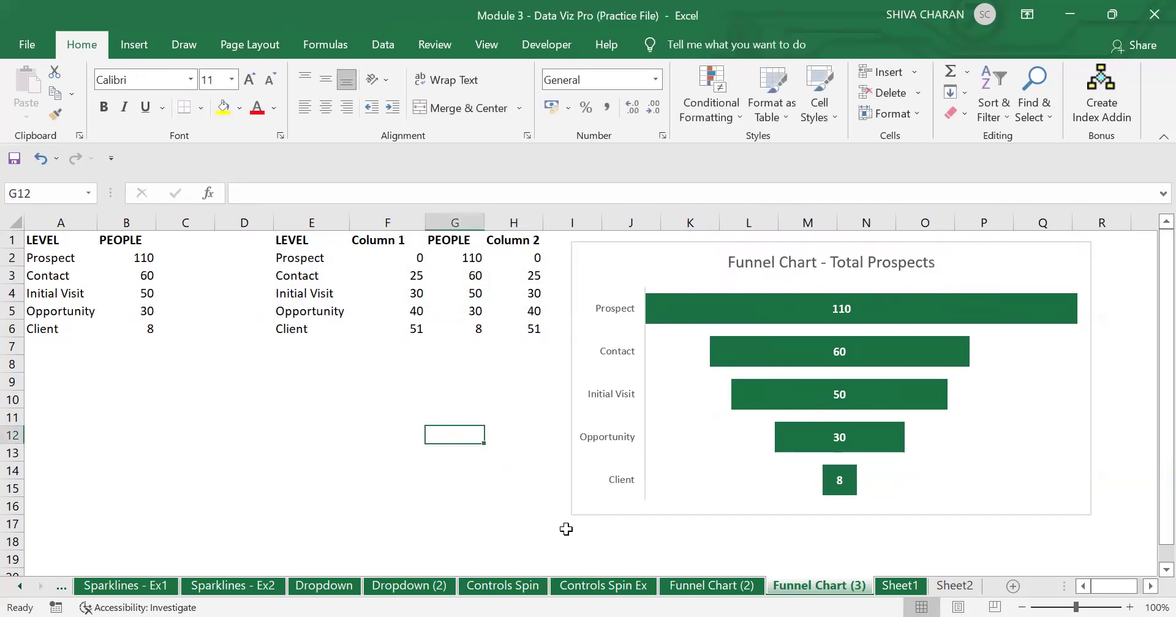
Enlarge the stacked-bar funnel chart slightly from its lower-left corner, down to about row 18
click(582, 512)
drag(571, 515, 560, 547)
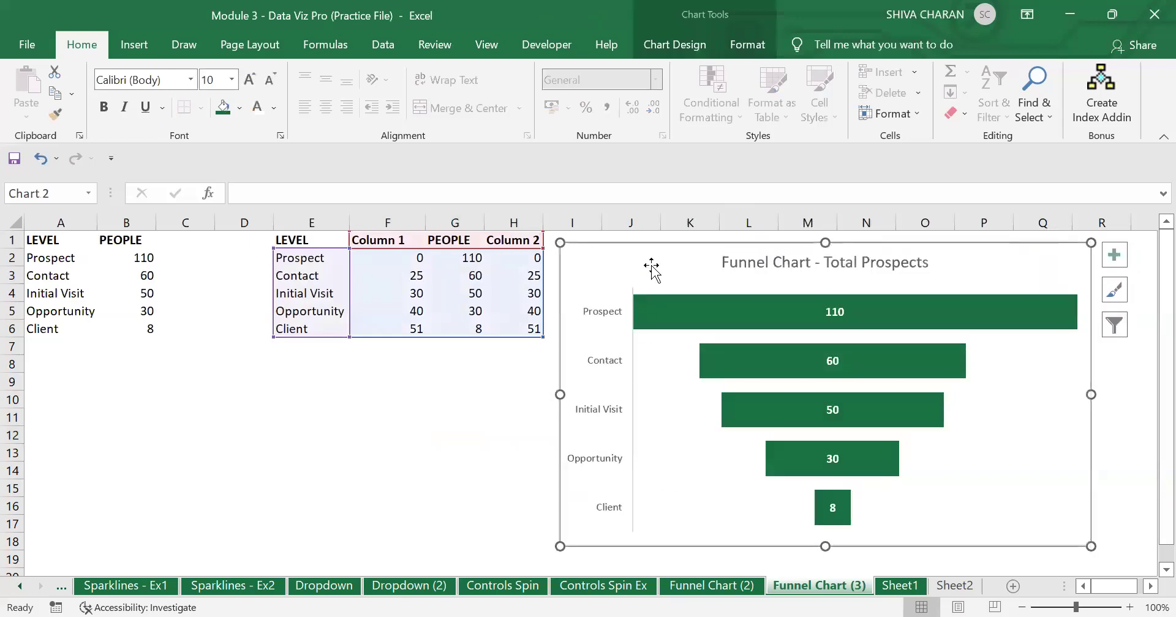
click(489, 432)
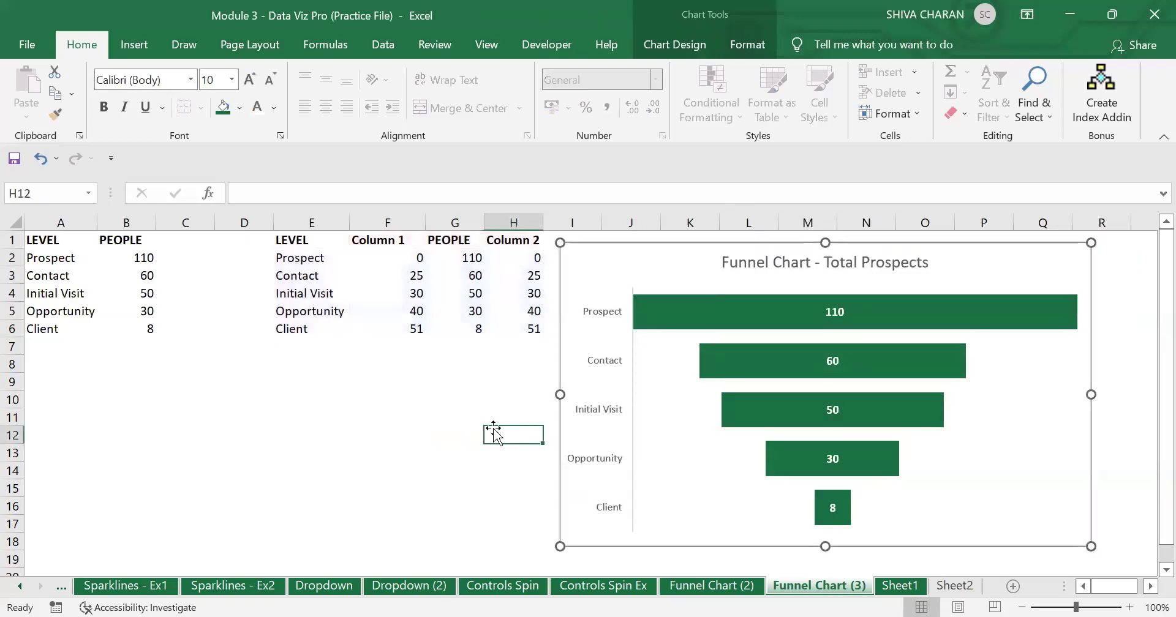
Review the funnel chart topics on Sheet1 and the invisible Column 1 and Column 2 series beside the bars on Funnel Chart (3)
click(899, 586)
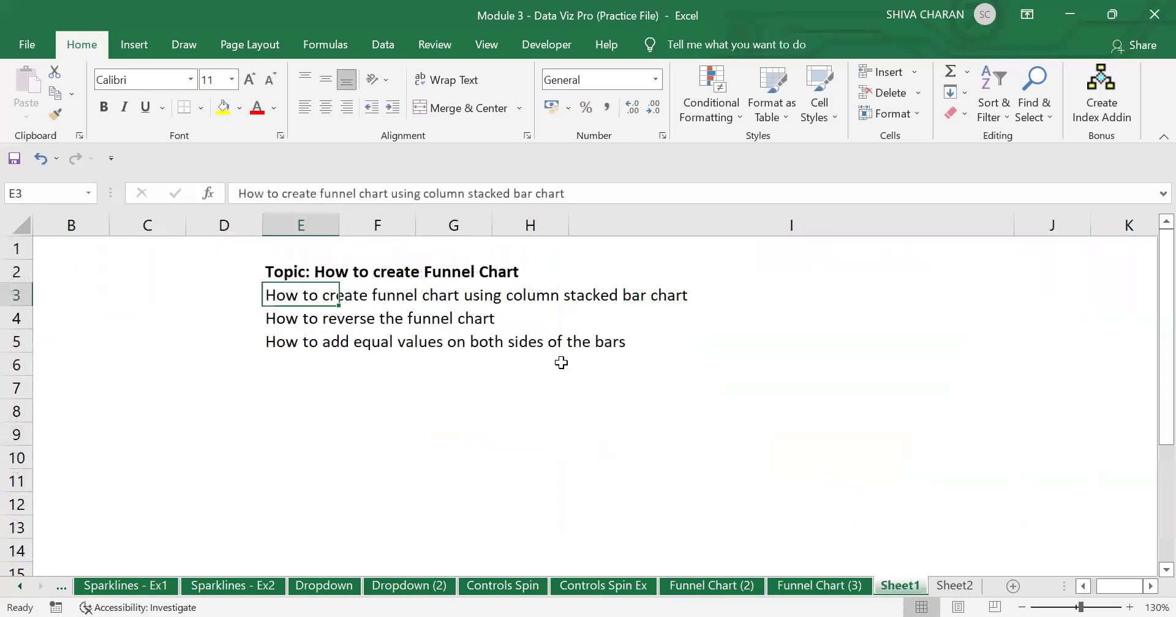
click(294, 321)
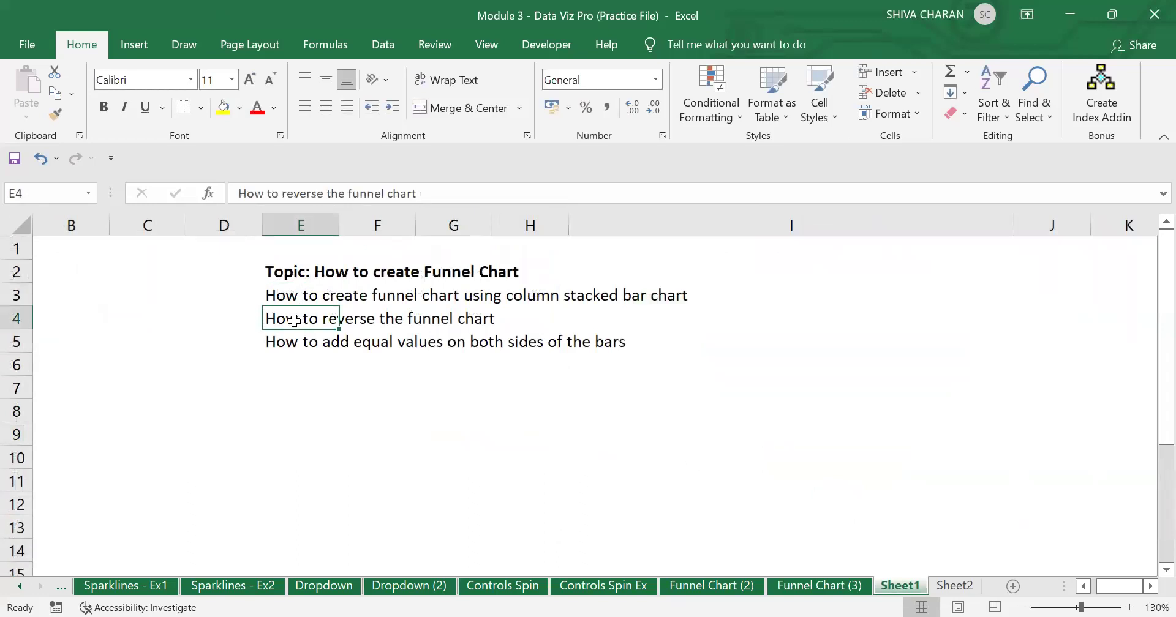
click(299, 341)
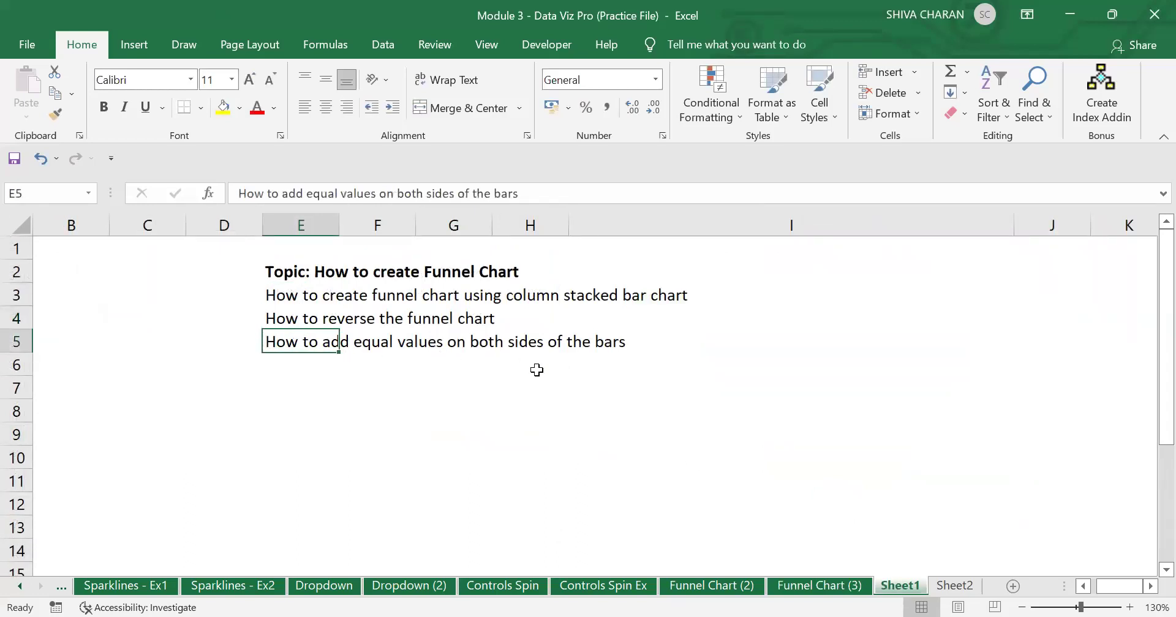
click(834, 580)
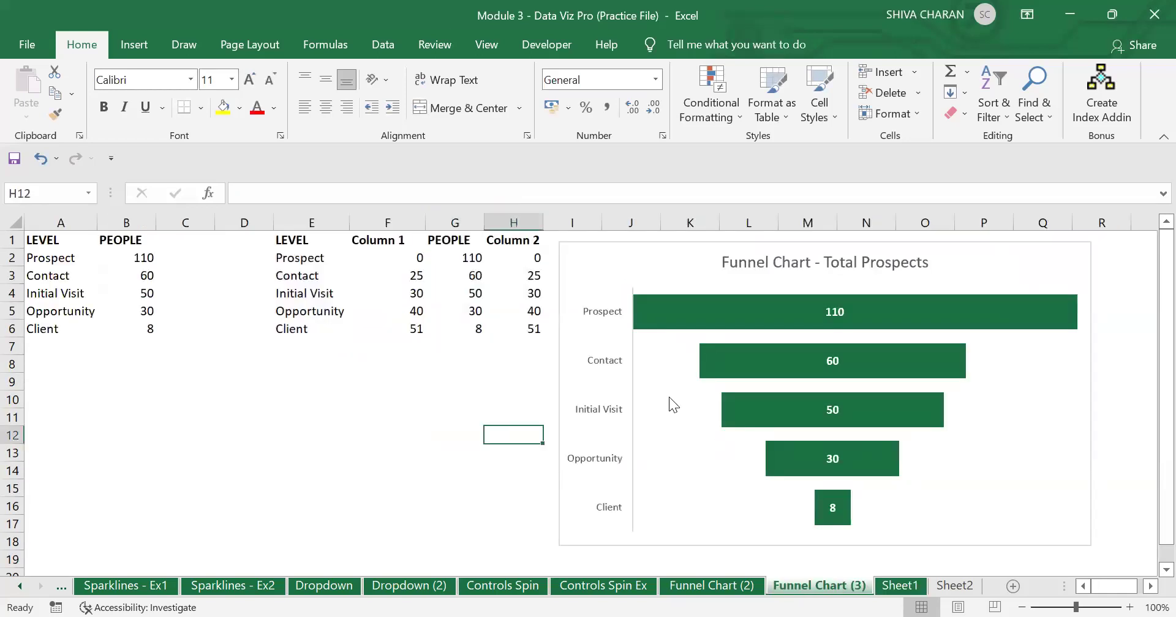
click(656, 363)
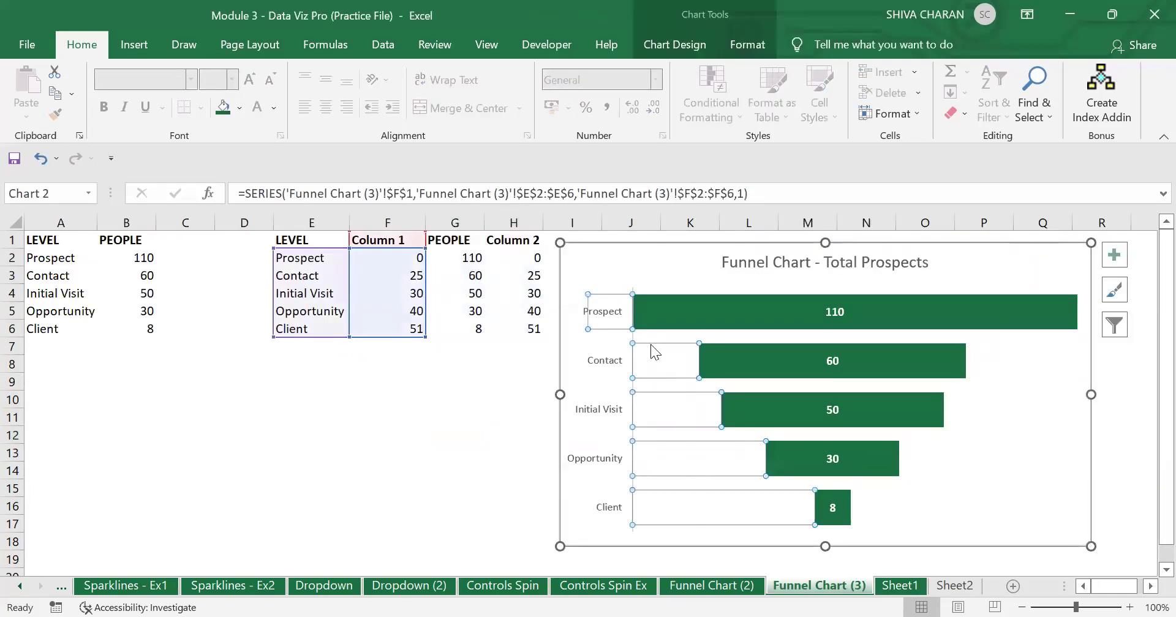
click(1029, 355)
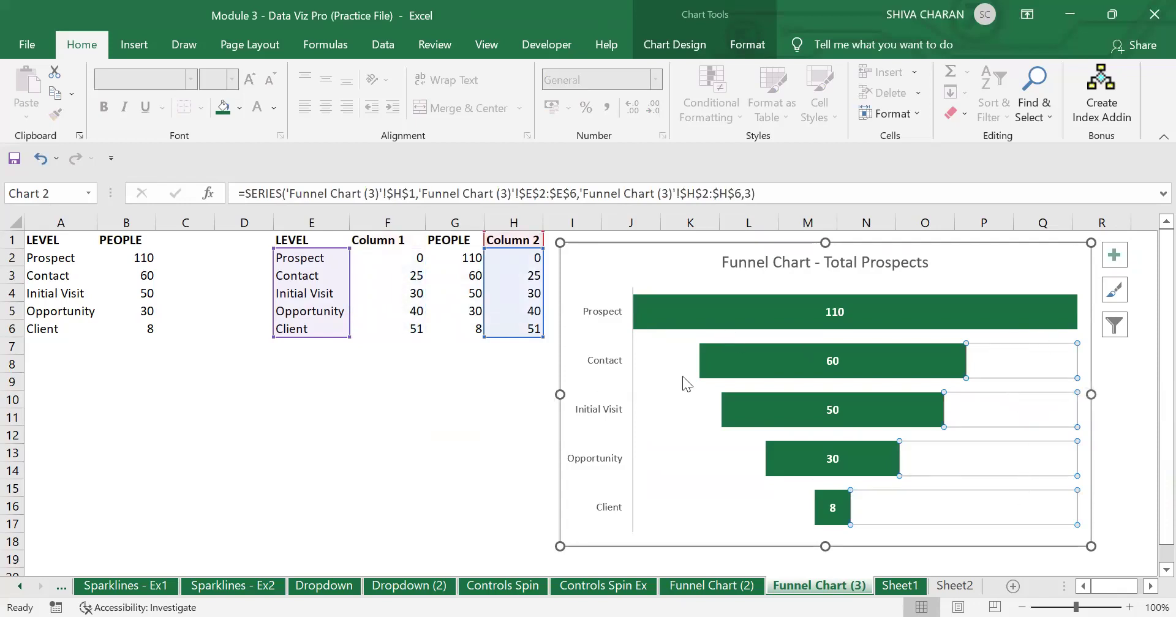
click(663, 372)
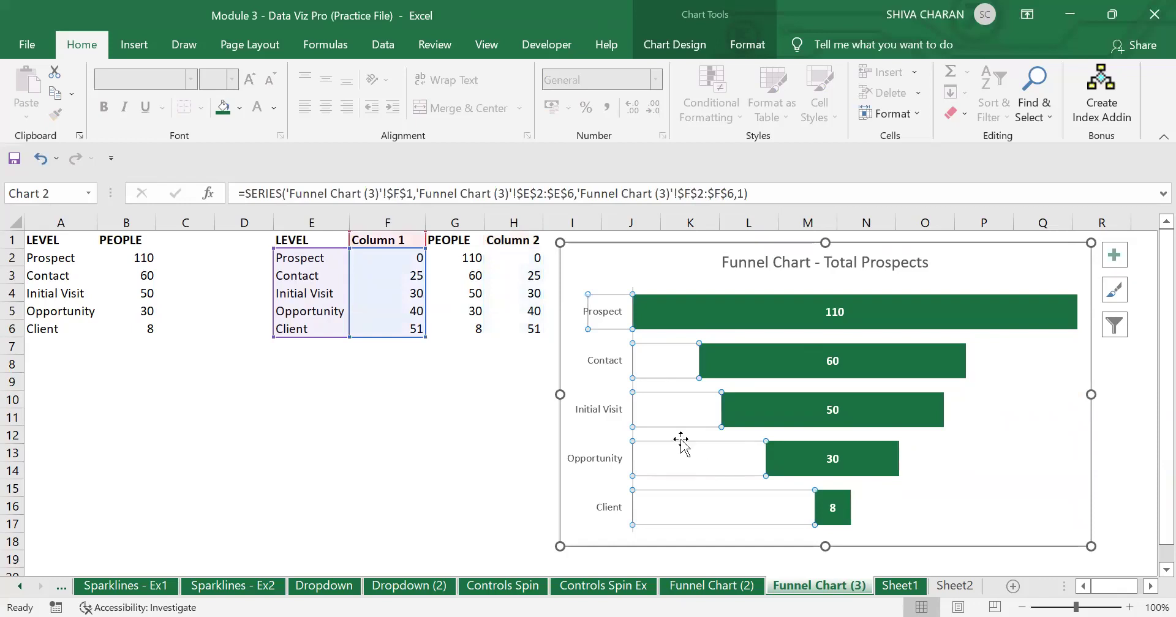
click(441, 466)
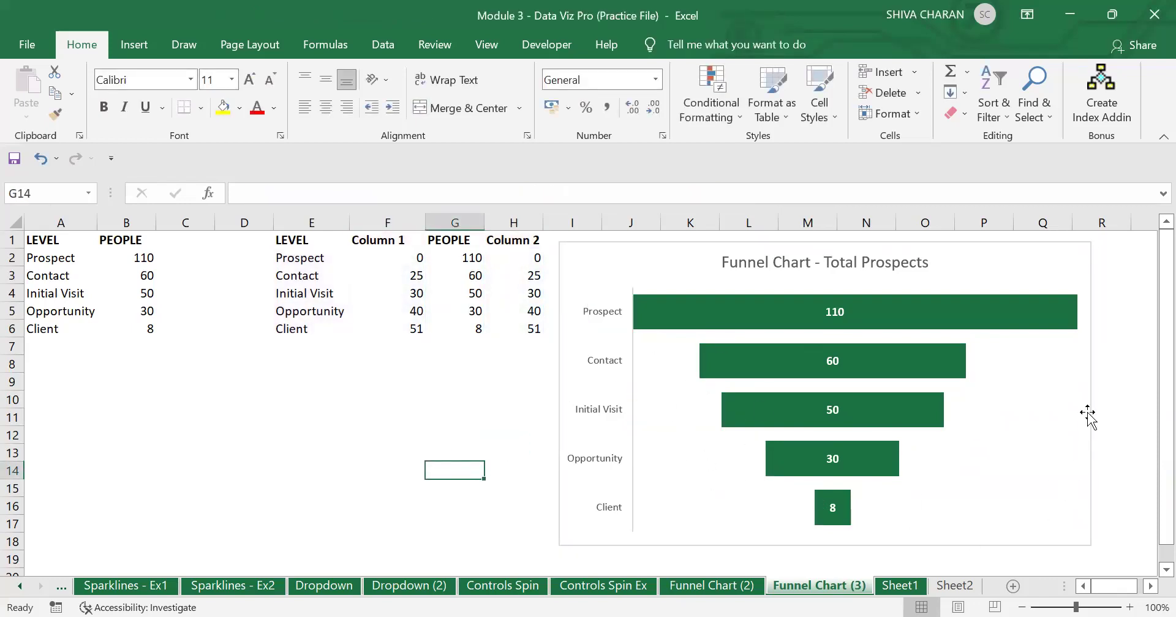
Shrink the stacked-bar funnel chart from its lower-left corner and move it to span about columns L to R
click(676, 264)
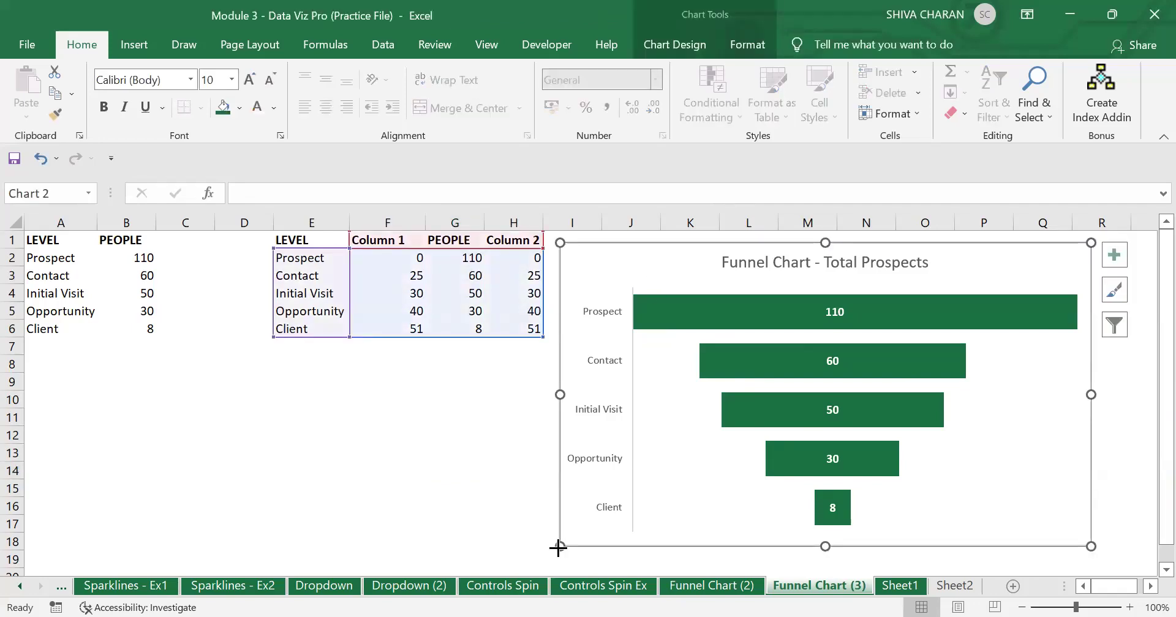
drag(558, 547, 721, 481)
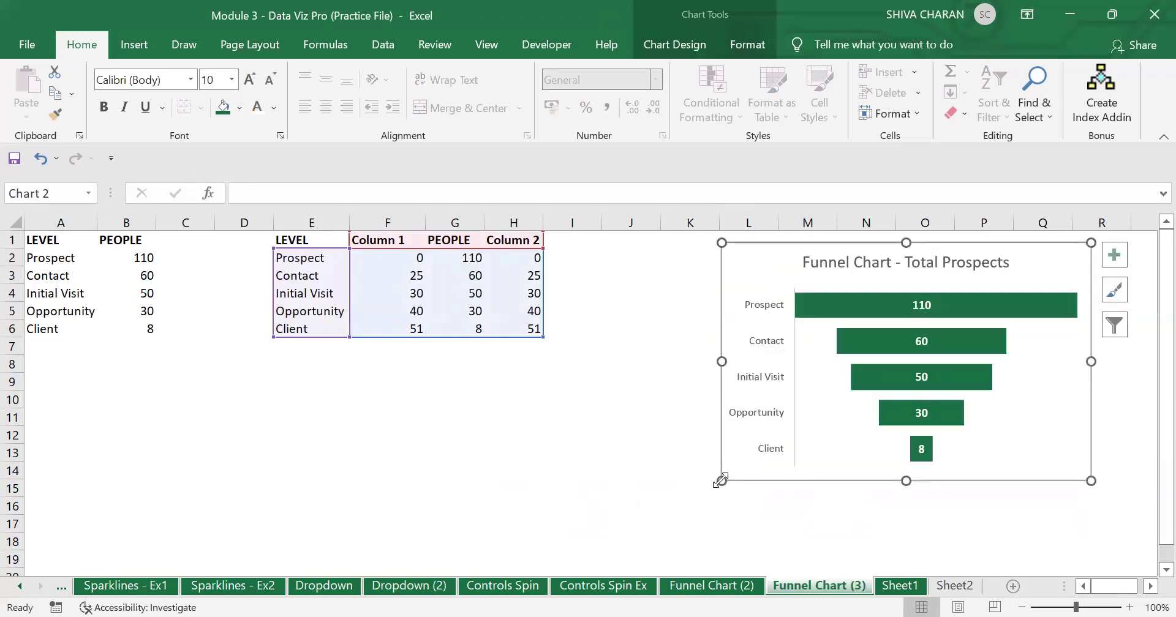
click(403, 434)
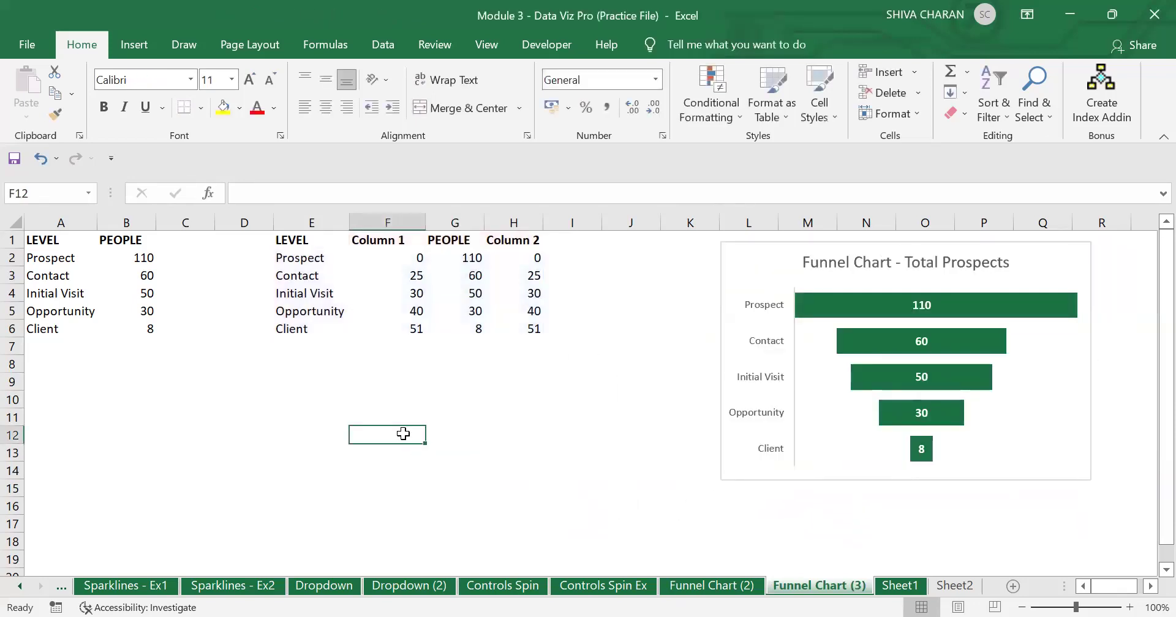
click(756, 261)
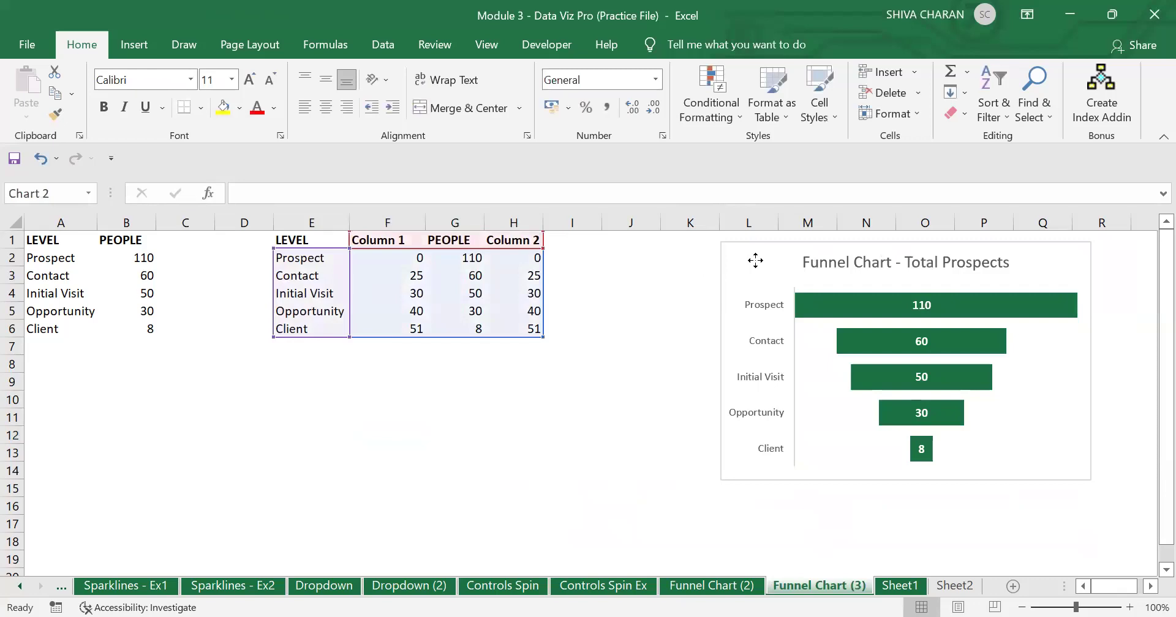
drag(755, 261, 791, 260)
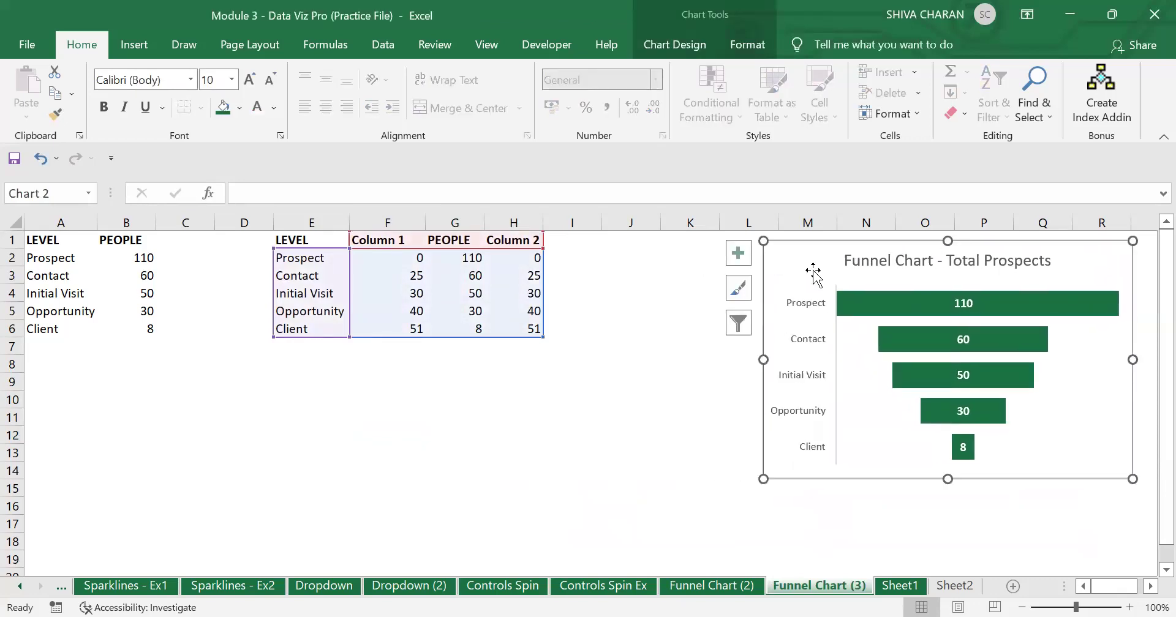
click(580, 471)
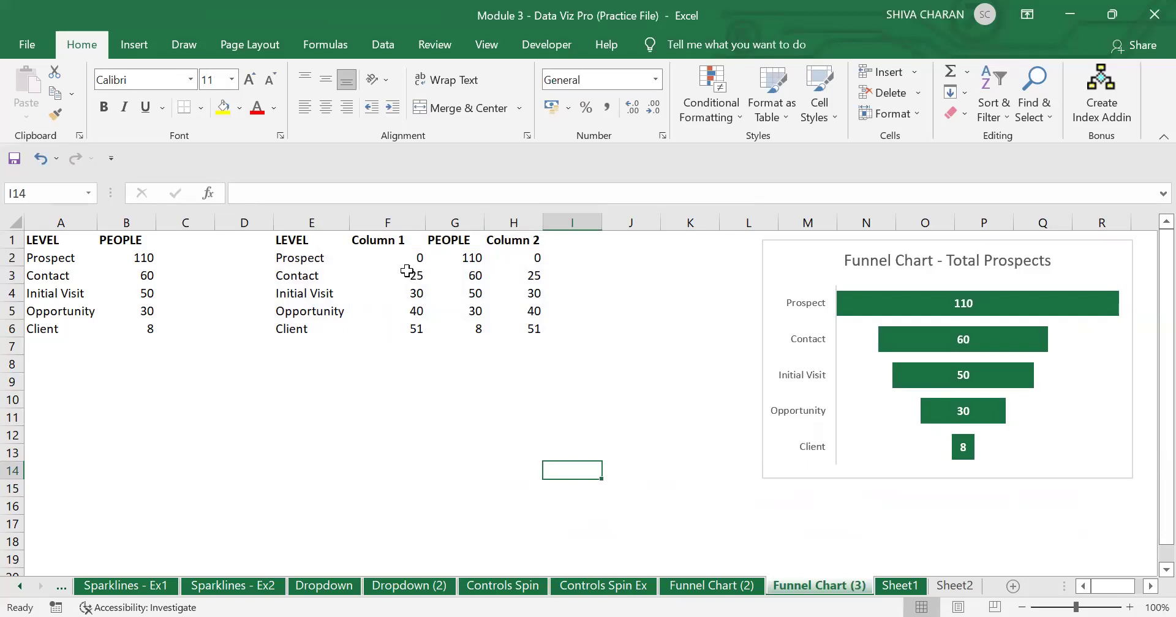
Examine the stacked-bar funnel chart and its helper data table in E1:H6
click(793, 250)
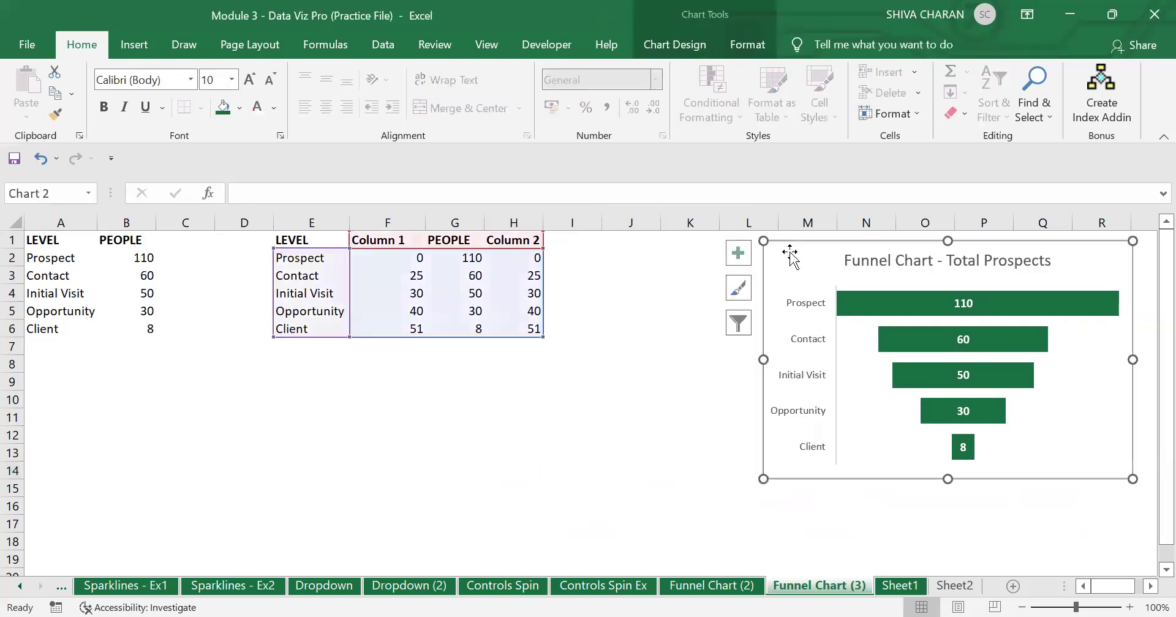
click(204, 373)
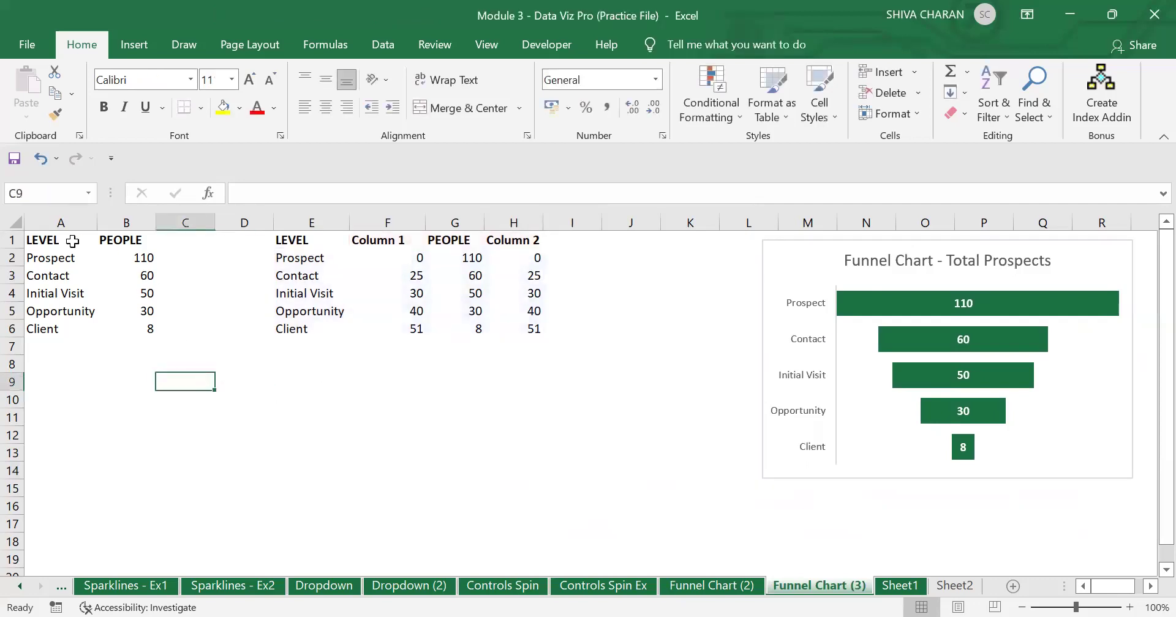
drag(300, 240, 527, 326)
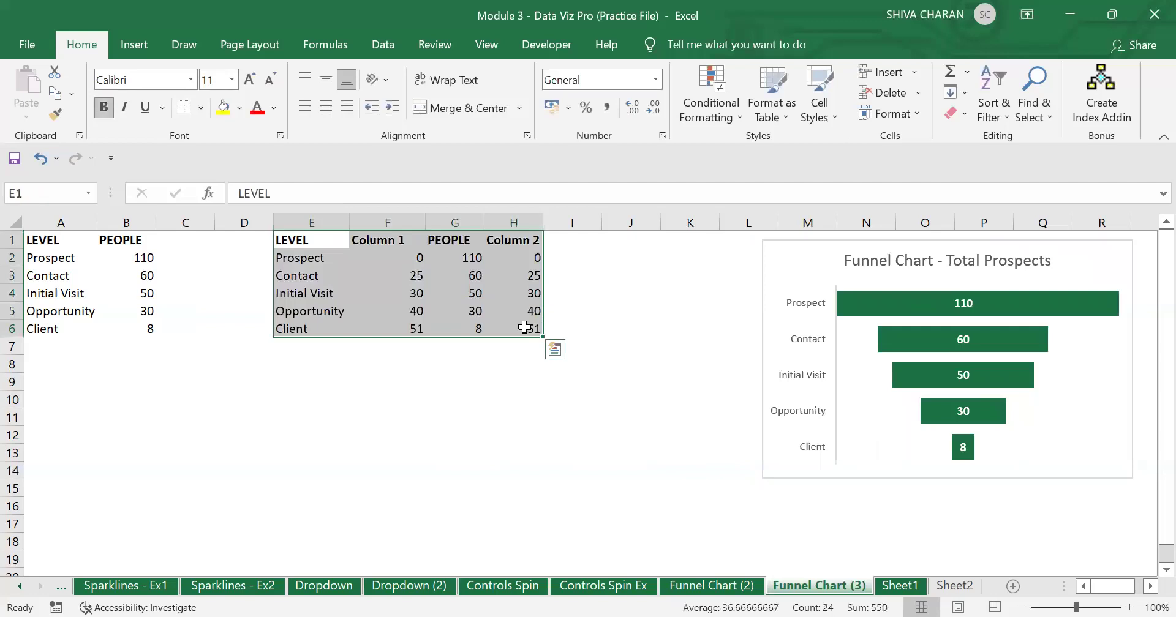
click(262, 396)
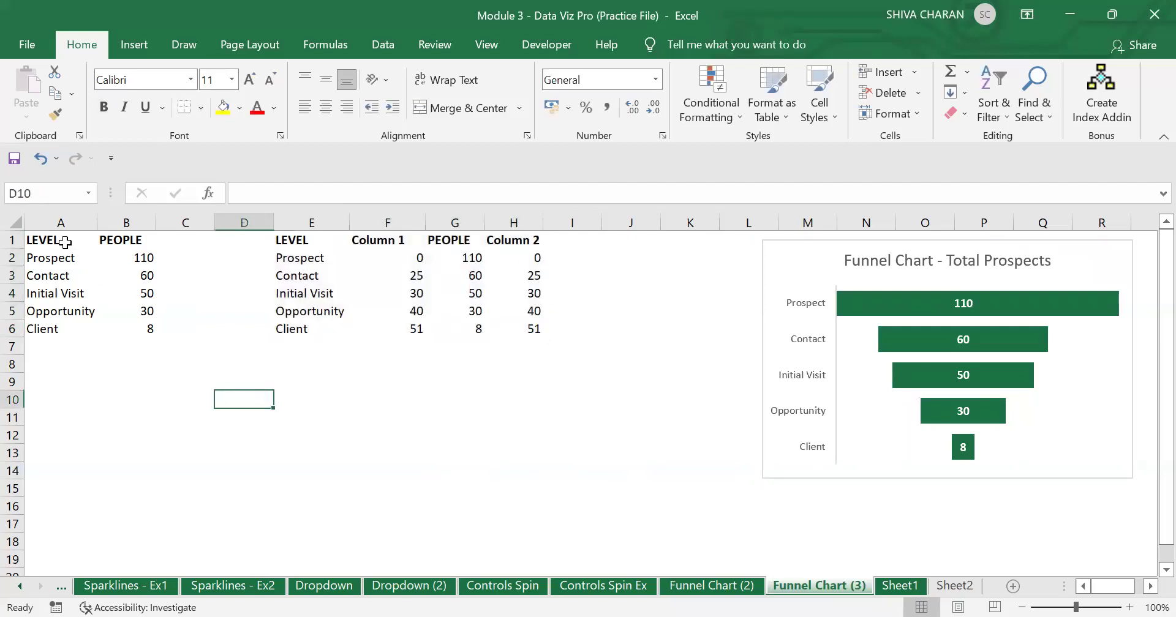
Insert a built-in Funnel chart from the LEVEL and PEOPLE data in A1:B6
drag(46, 240, 154, 334)
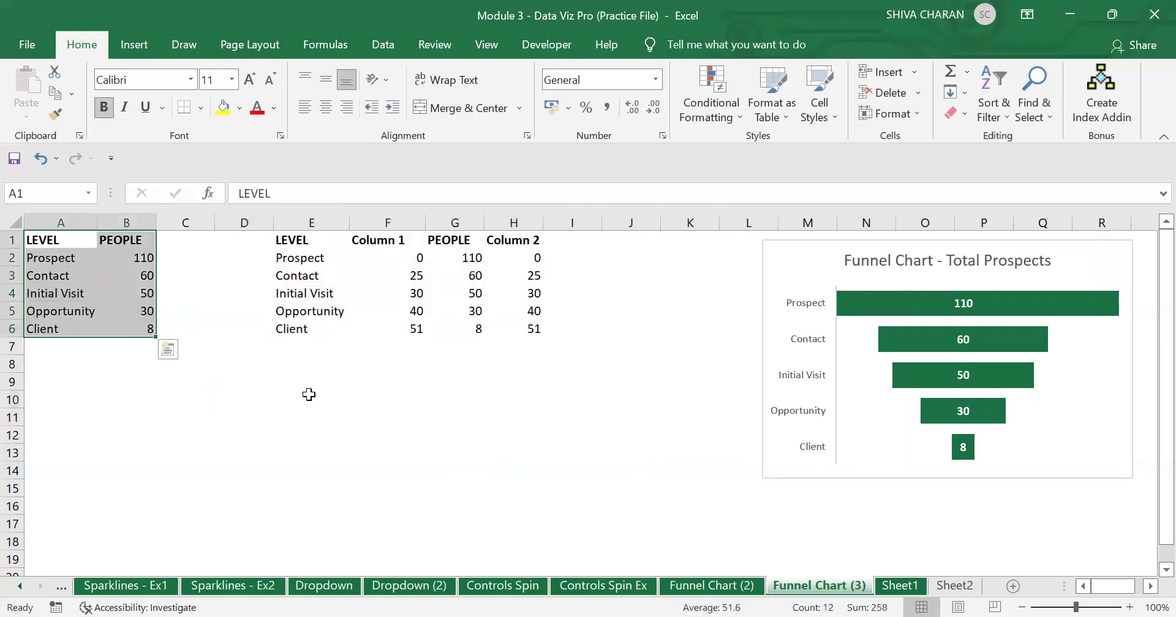
click(123, 47)
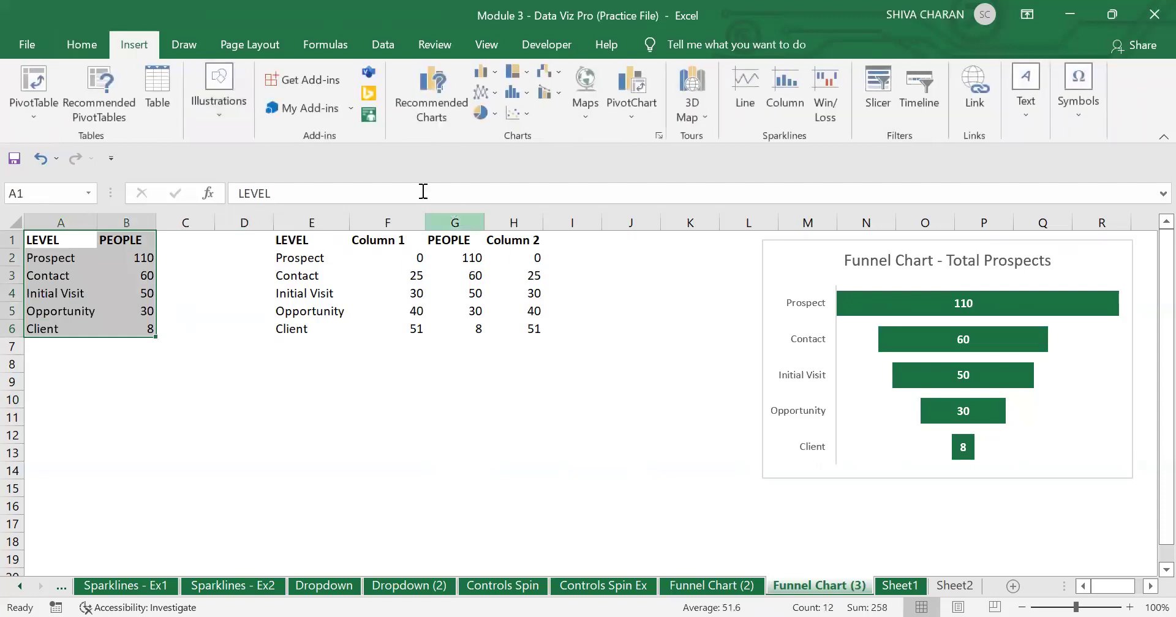
click(554, 70)
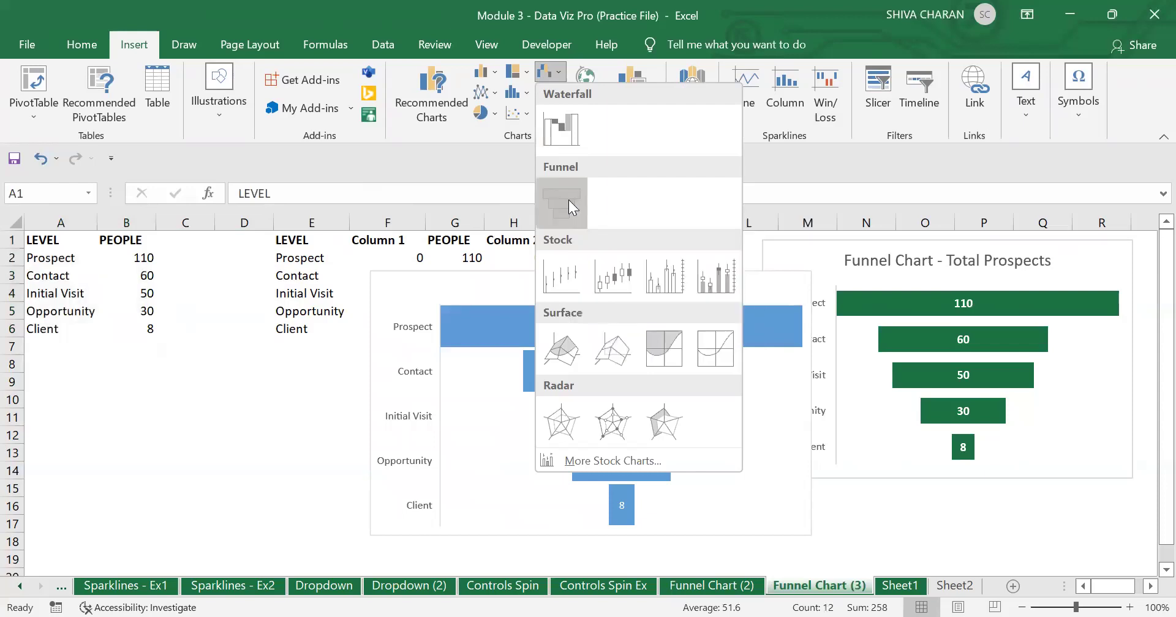
Compare the new blue funnel chart with the green one and move it below the data tables, starting around row 10
drag(695, 288, 633, 256)
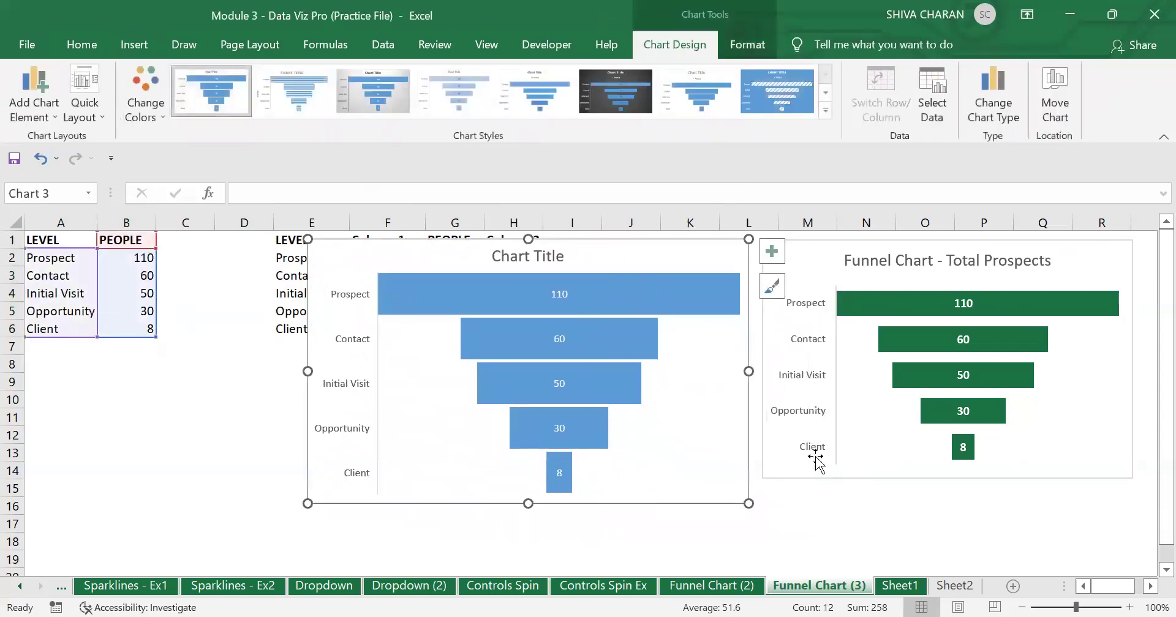
click(722, 477)
click(873, 478)
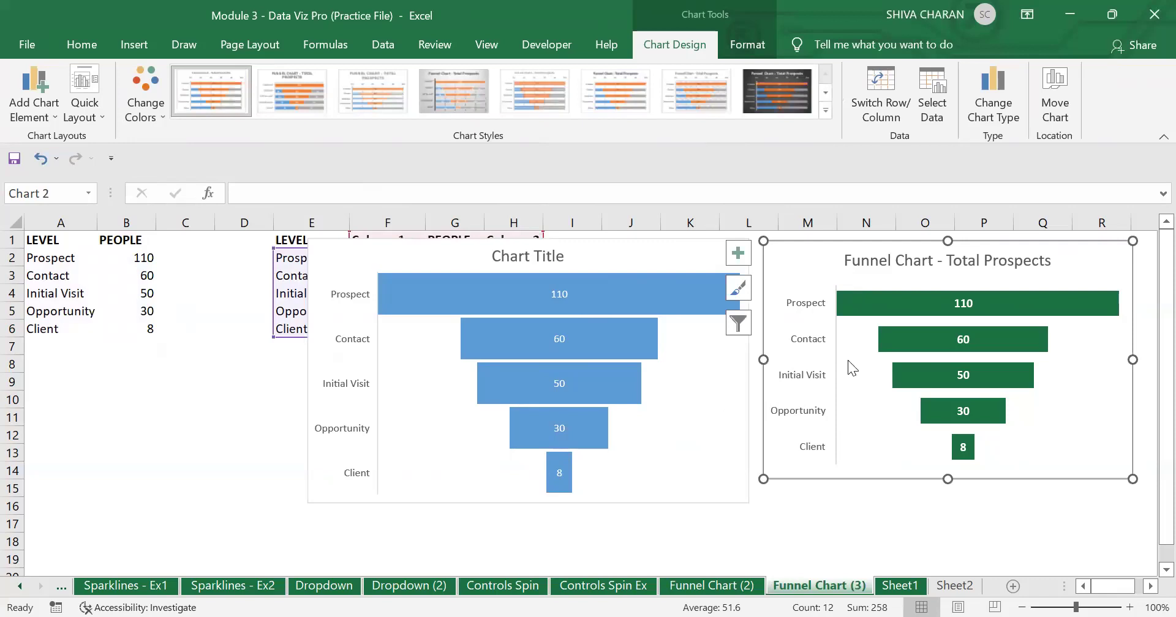
click(609, 262)
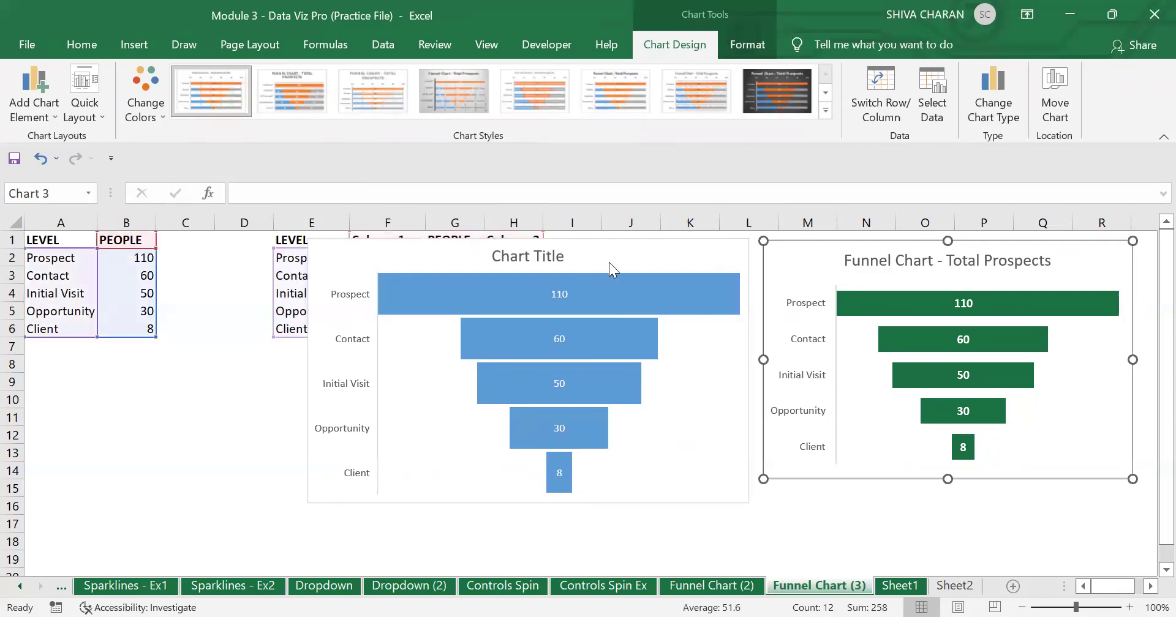
drag(656, 252, 503, 399)
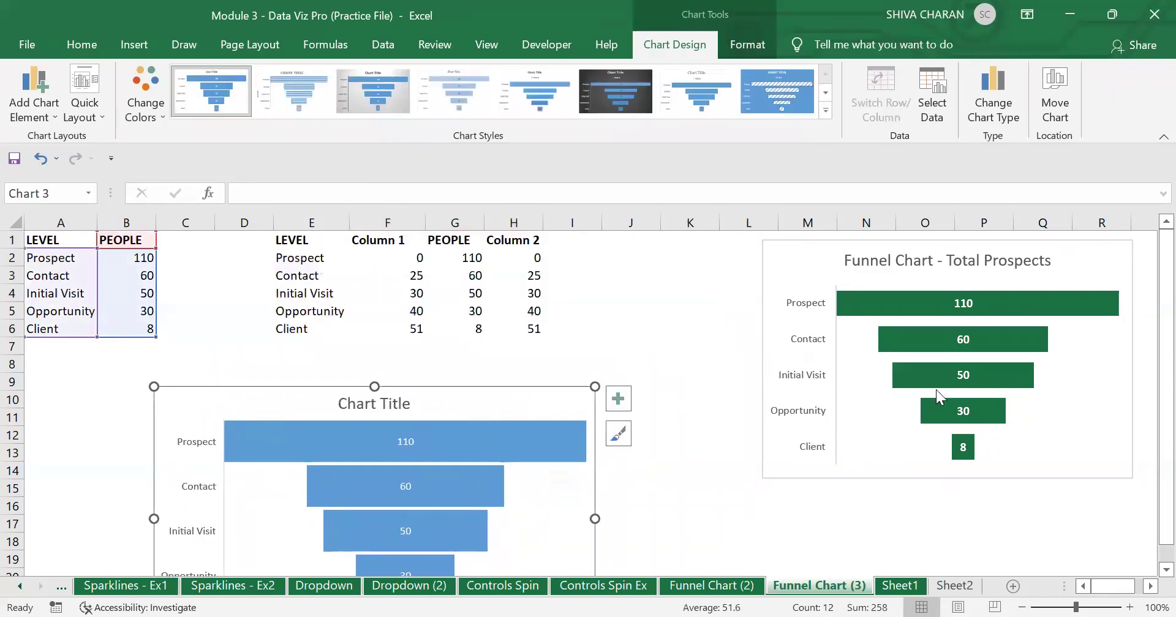
Examine the invisible Column 1 and Column 2 series on either side of the green funnel bars
click(887, 387)
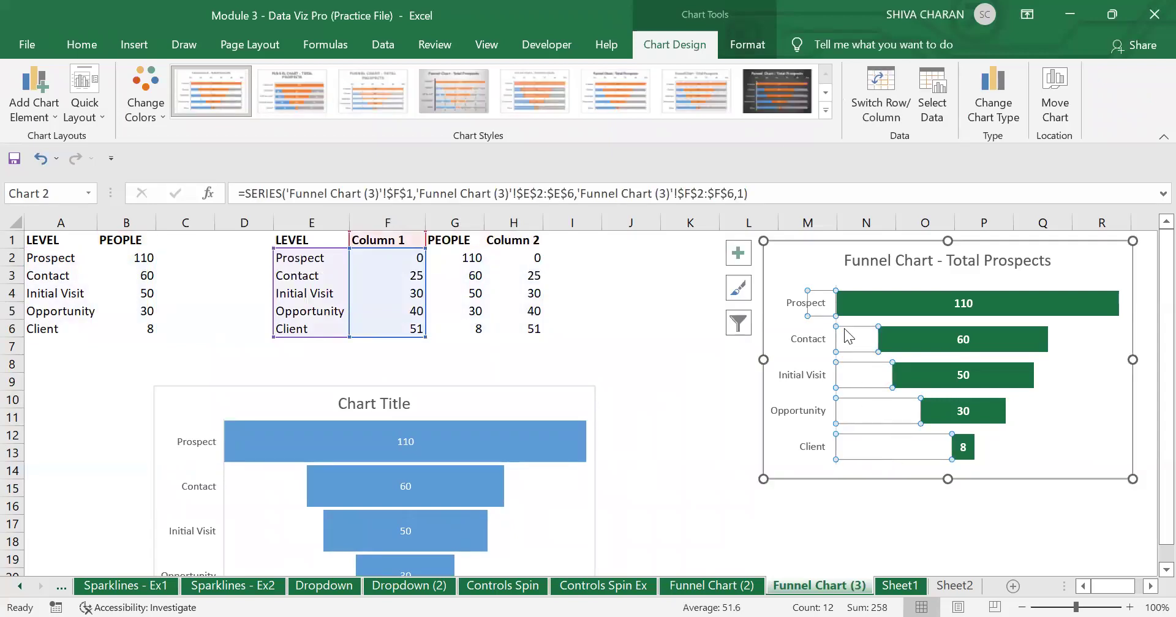
click(1076, 339)
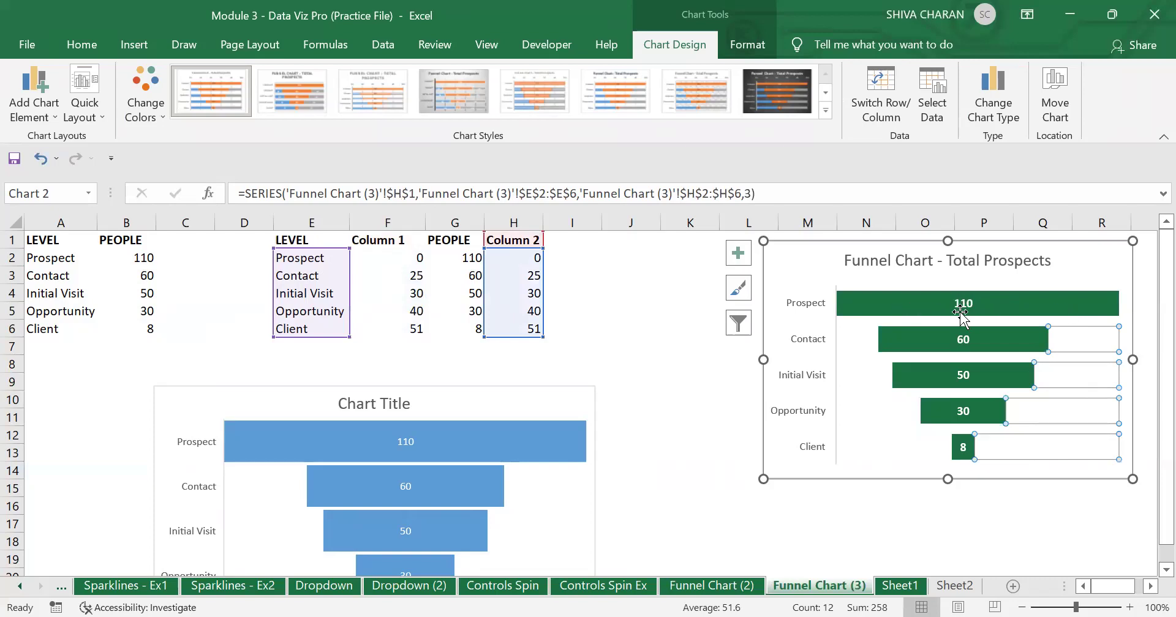
mouse_move(987, 309)
click(864, 341)
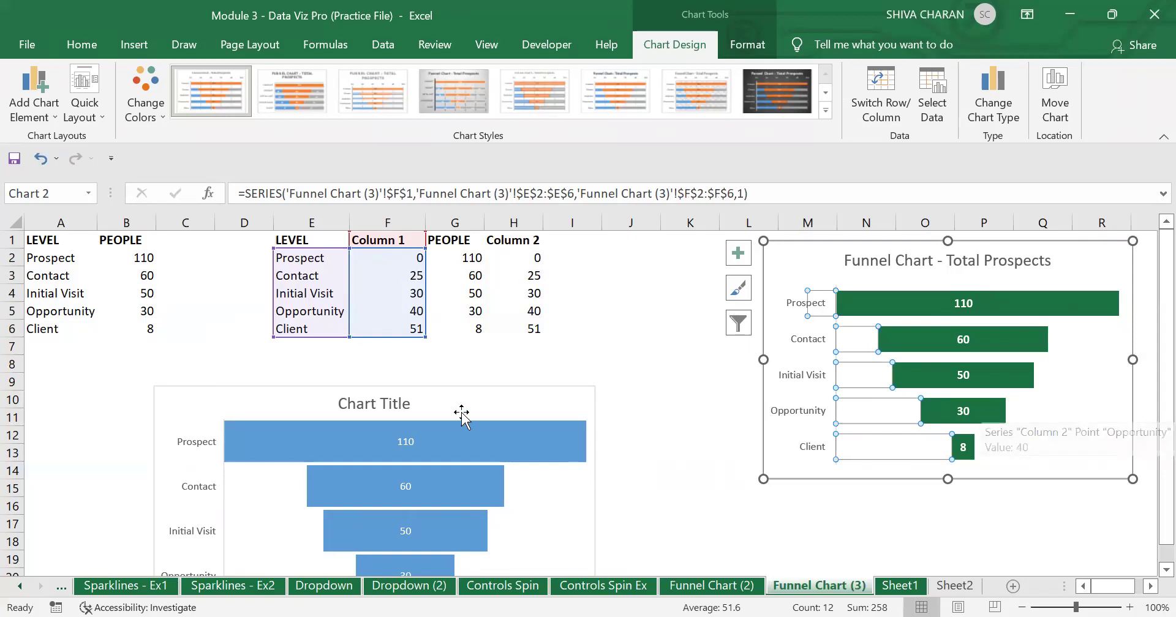
Move the blue built-in funnel chart up beside the green chart and compare the two charts' bars and source data
drag(460, 402, 564, 258)
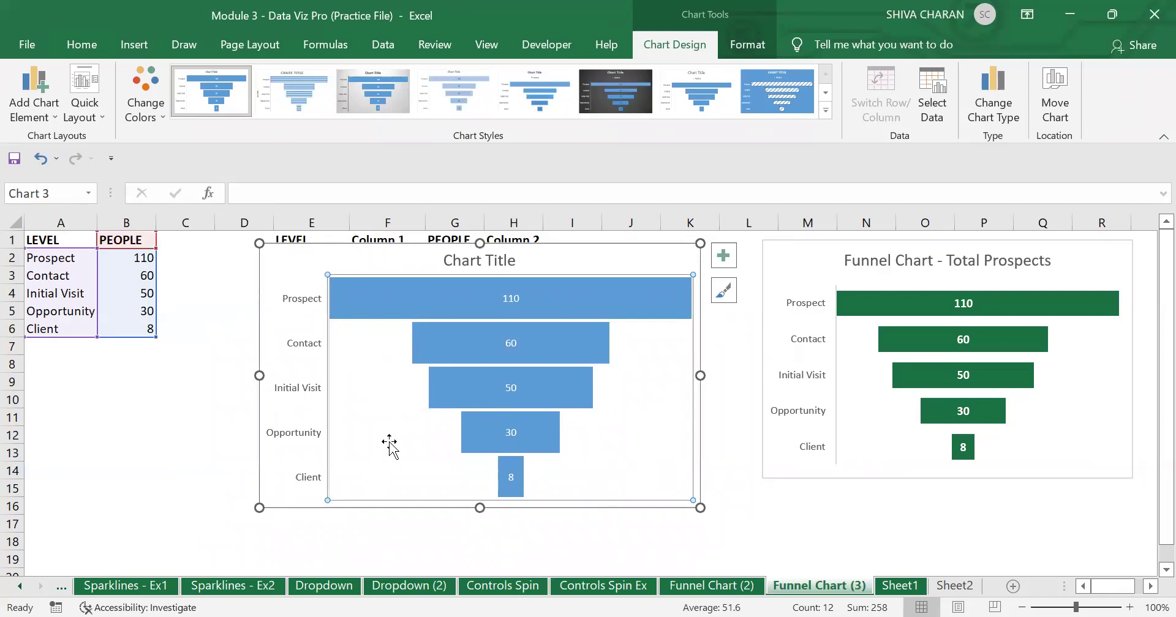
click(561, 300)
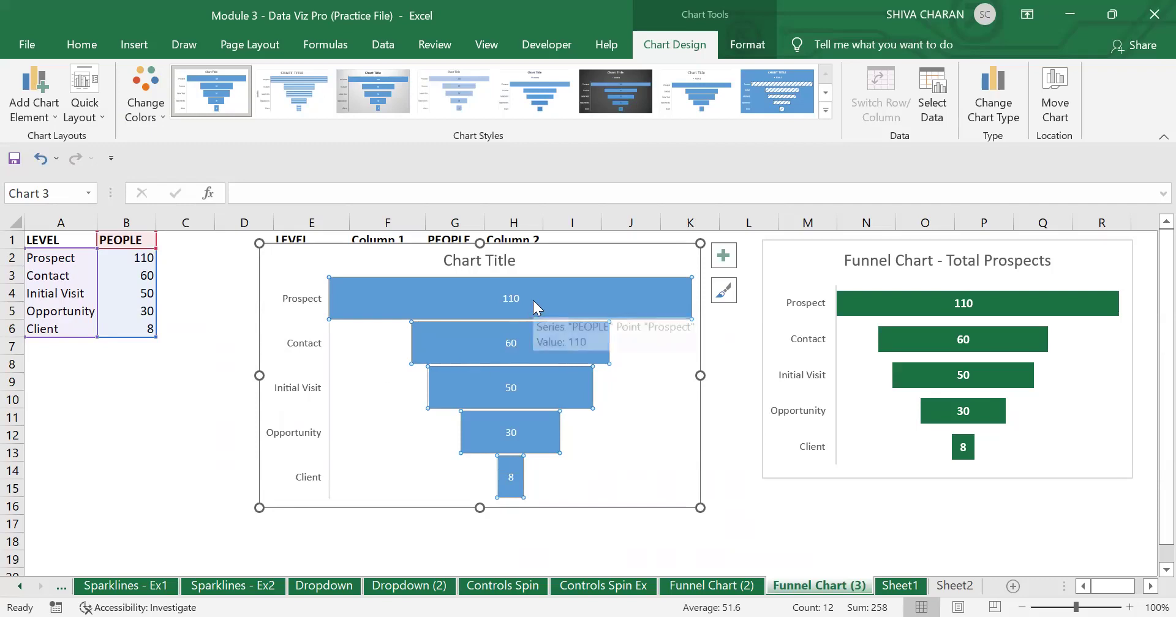
click(605, 479)
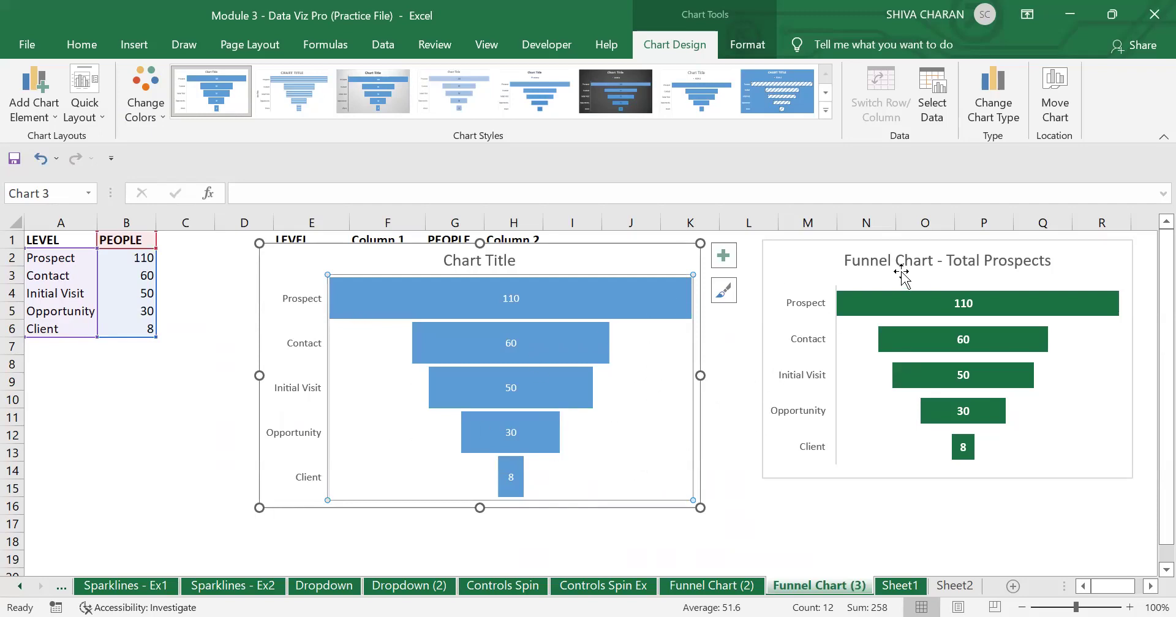
click(789, 268)
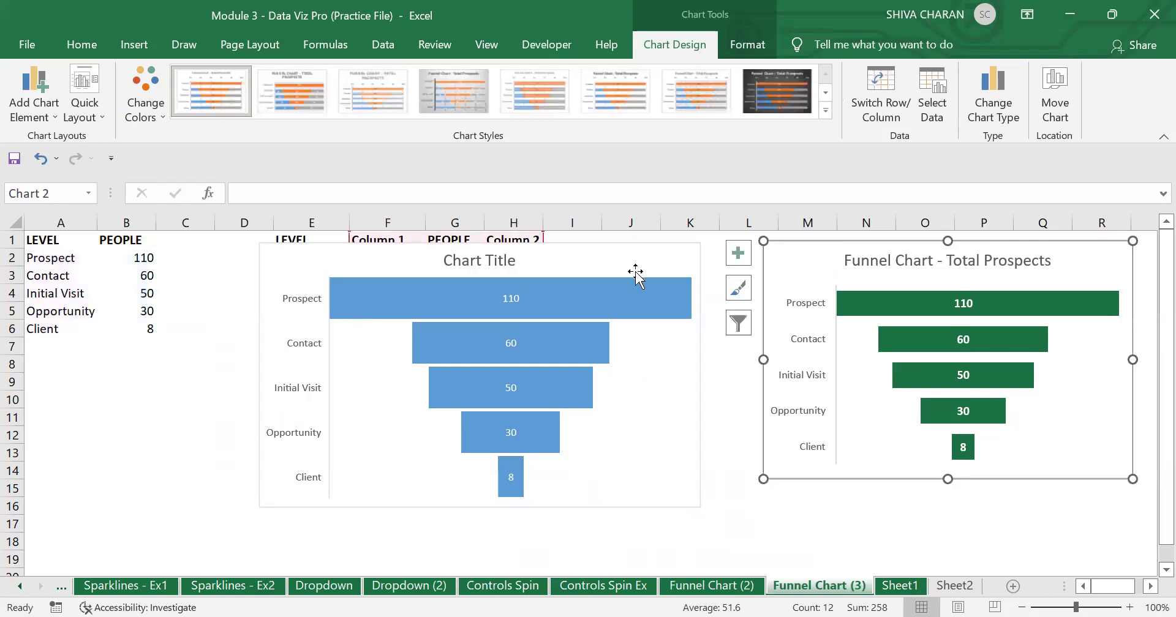
click(619, 253)
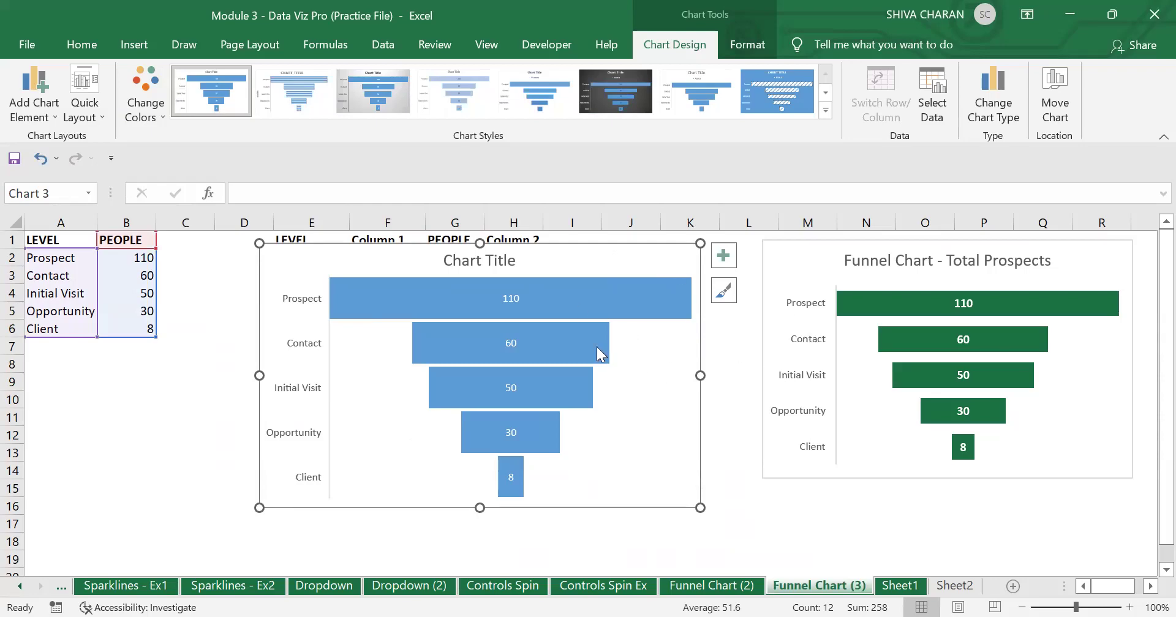
click(723, 521)
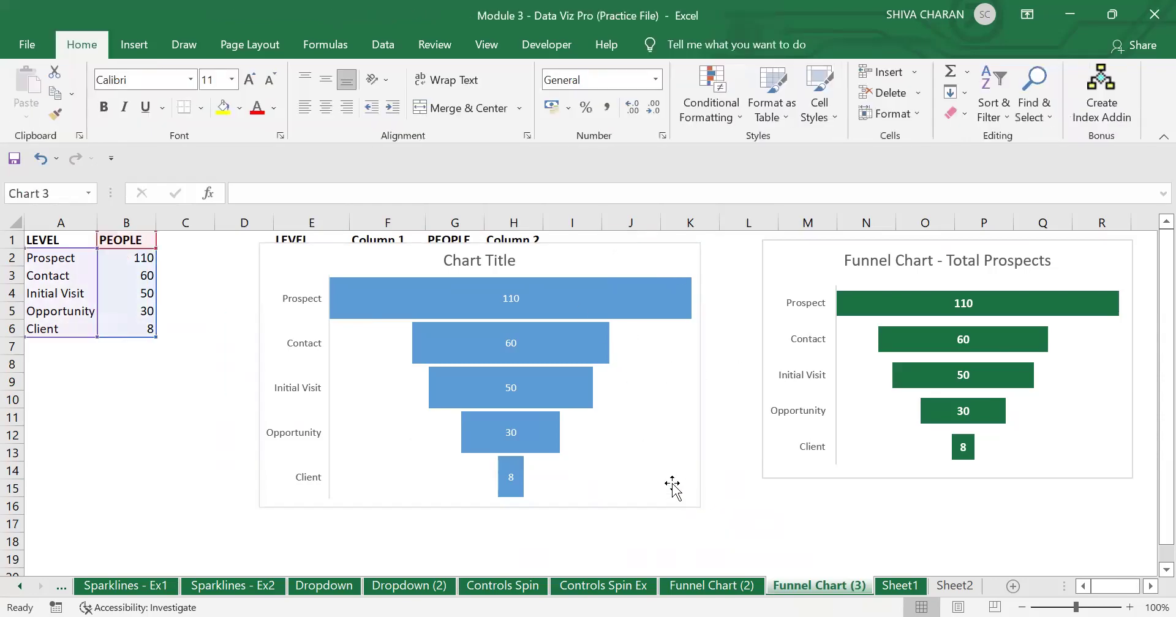
click(672, 487)
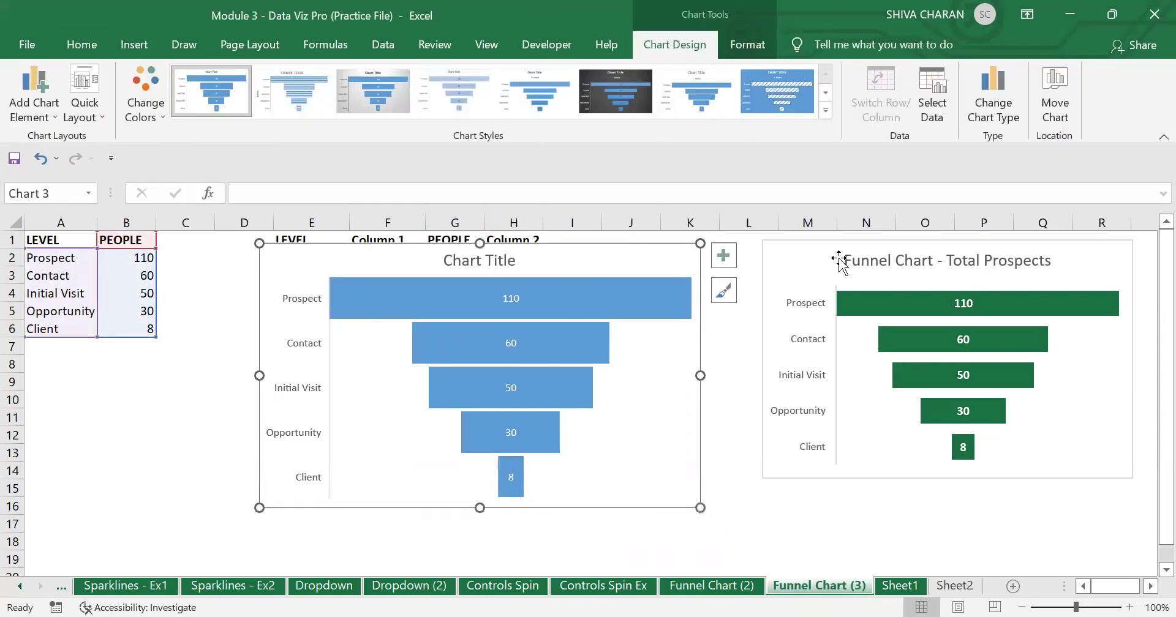
click(786, 250)
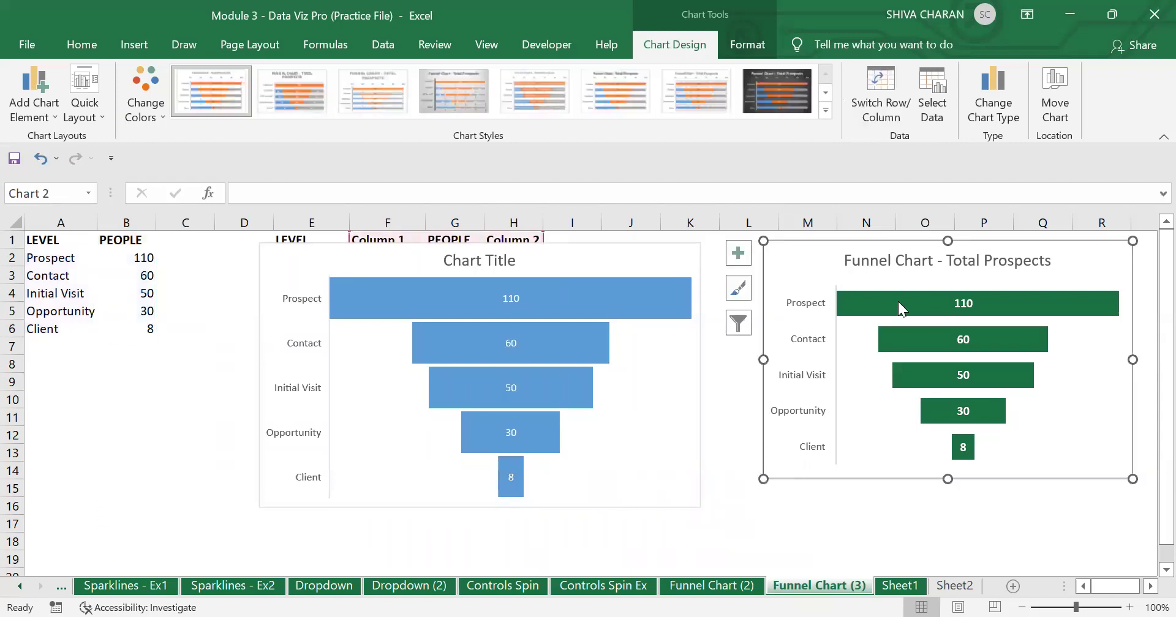
click(653, 258)
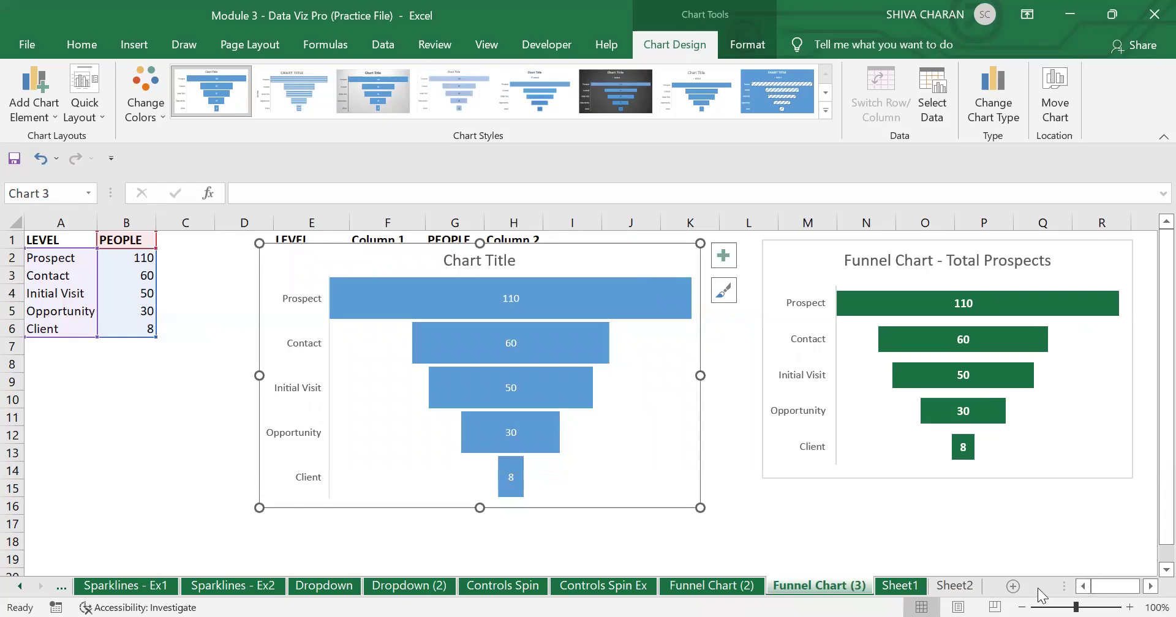
Move the blue funnel chart off the helper table and place the green chart beside that table, across about columns I to O
click(1021, 606)
click(1021, 607)
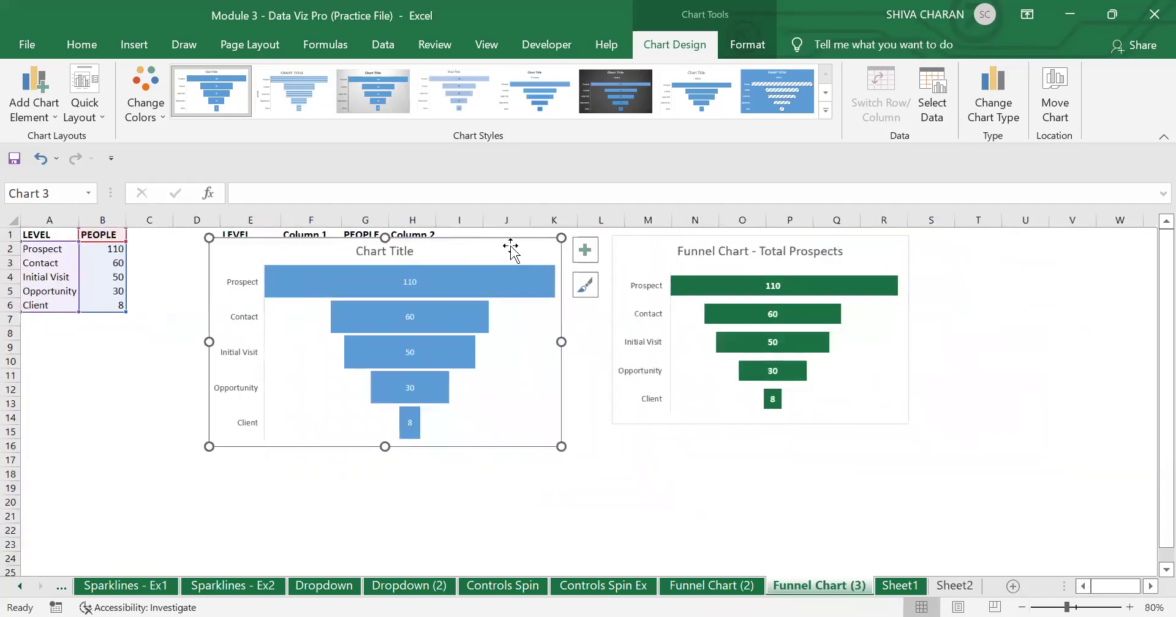
drag(515, 250, 1065, 397)
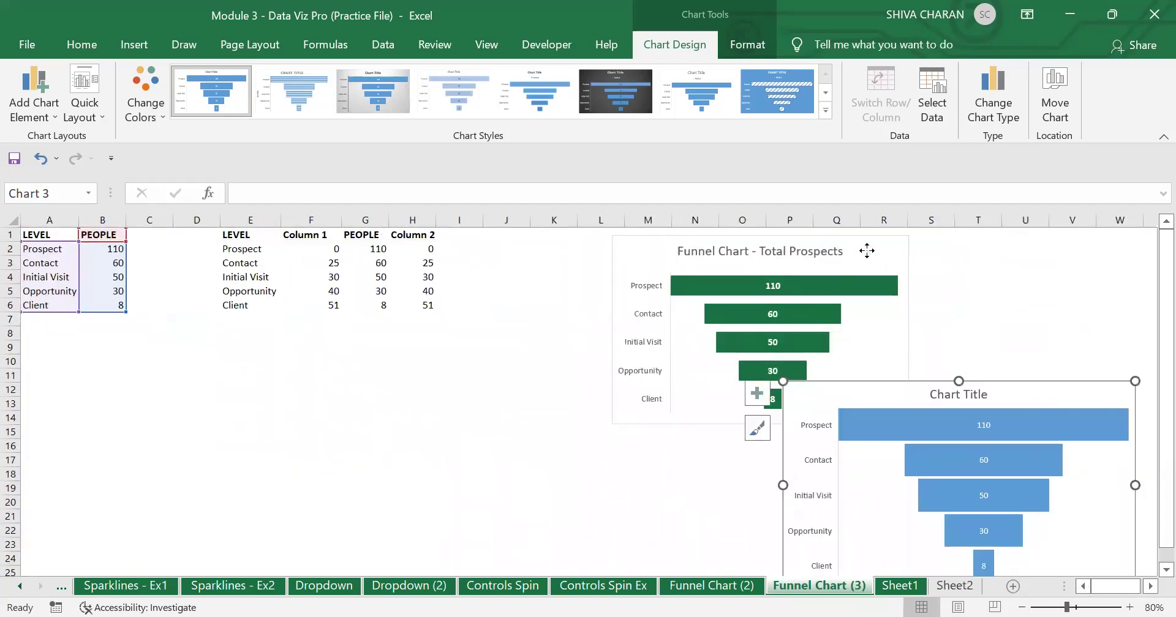
drag(876, 246, 727, 249)
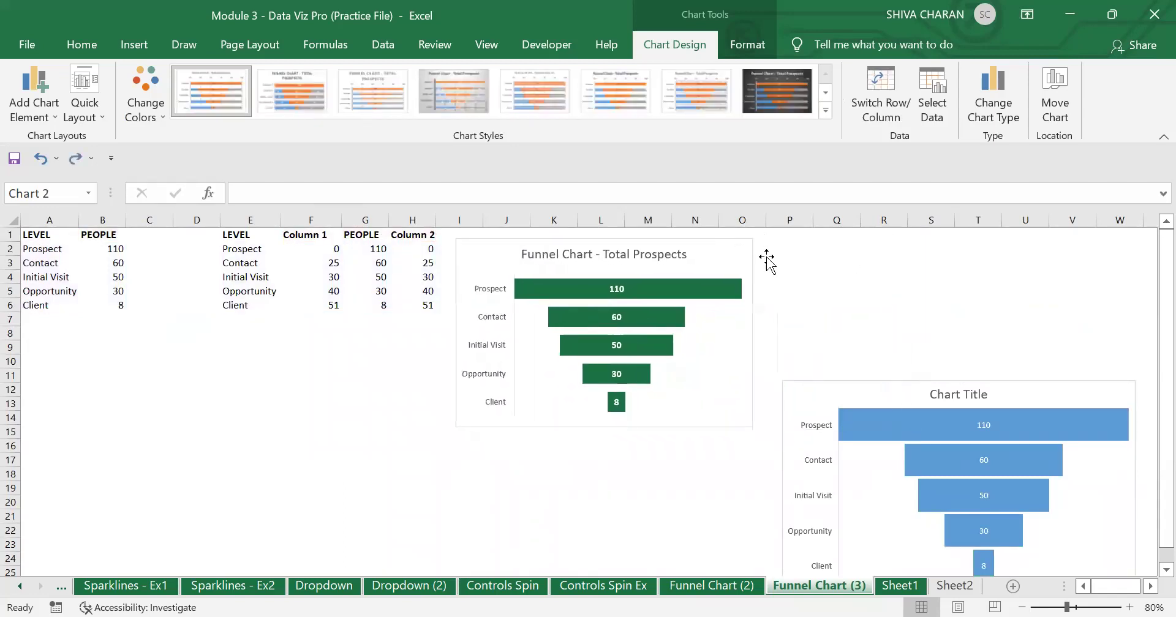
Align the blue chart beside the green one across about columns P to W, and enlarge the green chart from its lower-left corner to row 16
drag(1051, 392, 1036, 251)
click(692, 472)
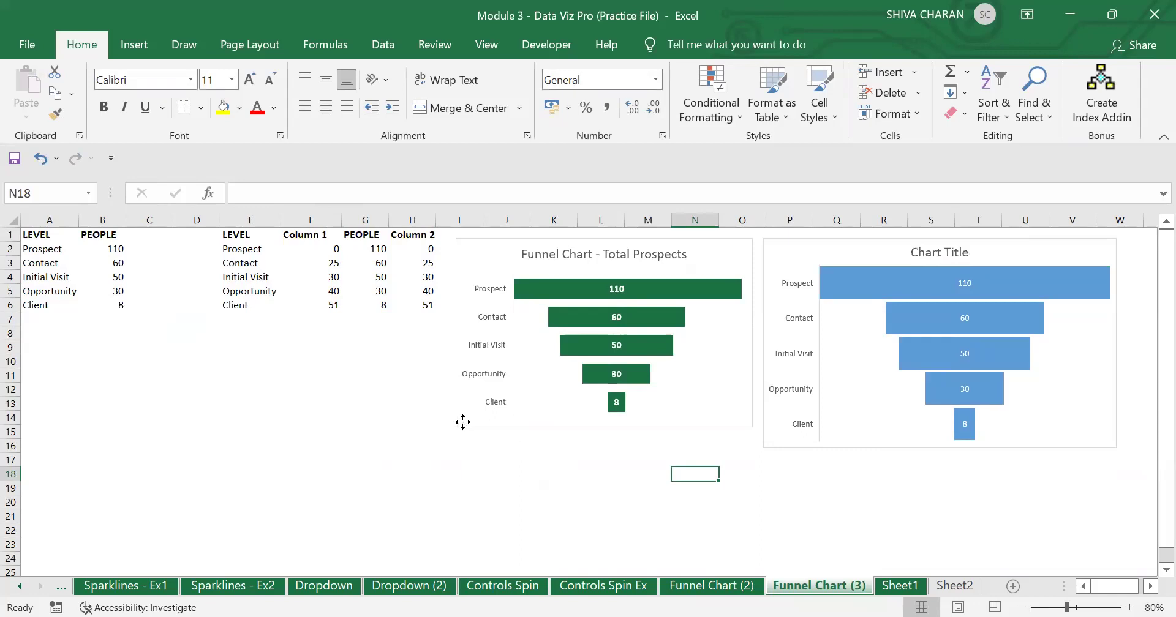
drag(462, 423, 448, 450)
click(534, 519)
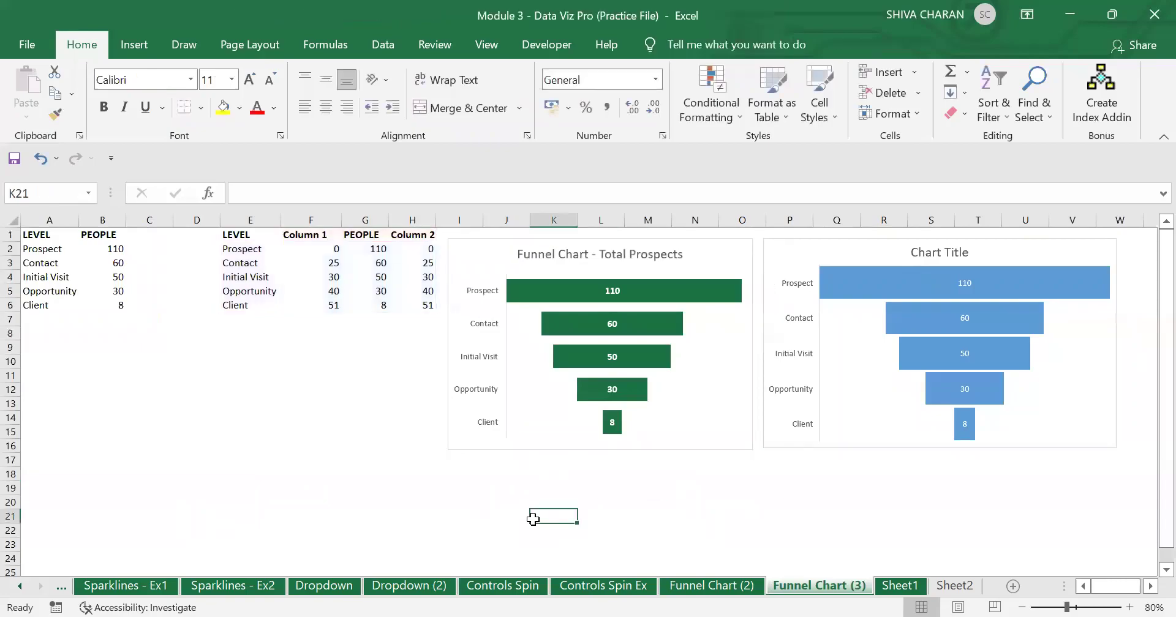